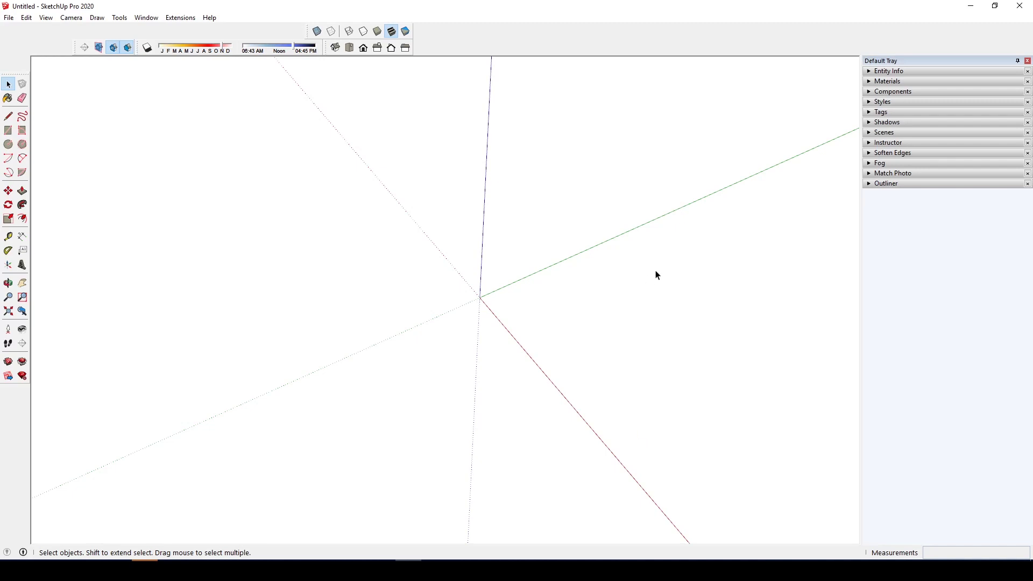
Show the material settings and draw a rectangle on the ground plane starting at the origin.
{"action": "middle_click_drag", "start_coordinate": [646, 296], "coordinate": [643, 311]}
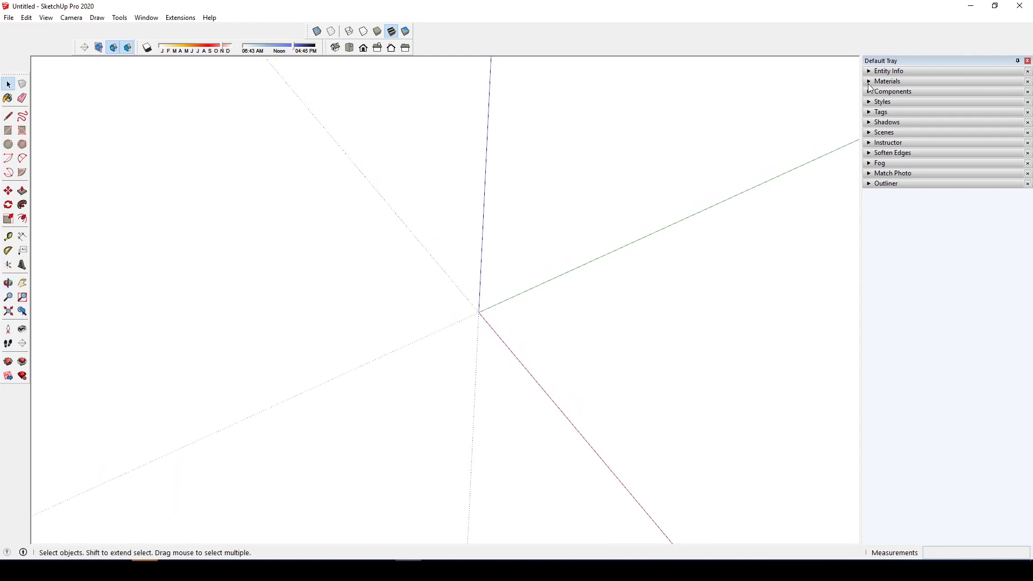
{"action": "left_click", "coordinate": [887, 81]}
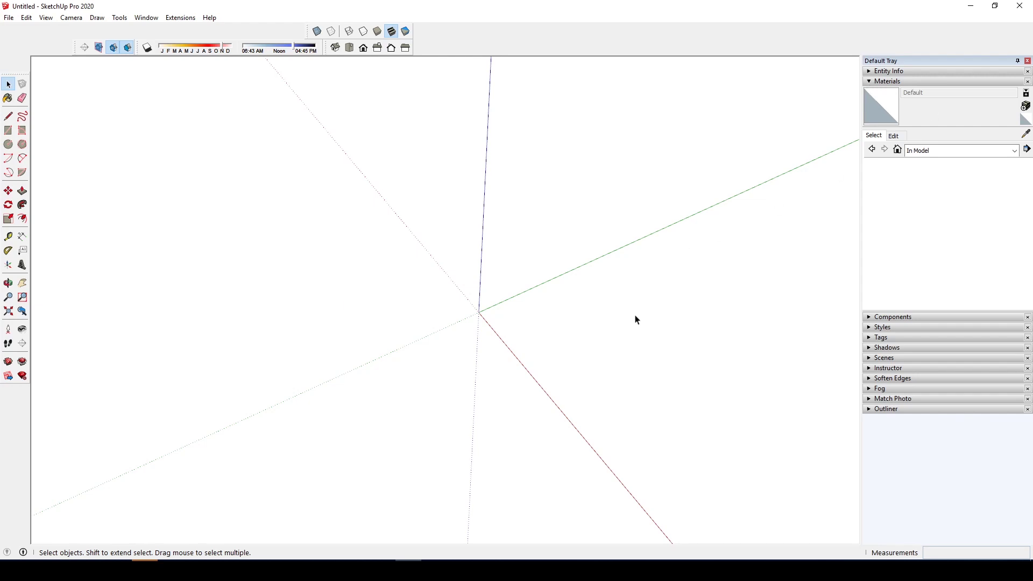
{"action": "middle_click_drag", "start_coordinate": [634, 317], "coordinate": [610, 305]}
{"action": "key", "text": "r"}
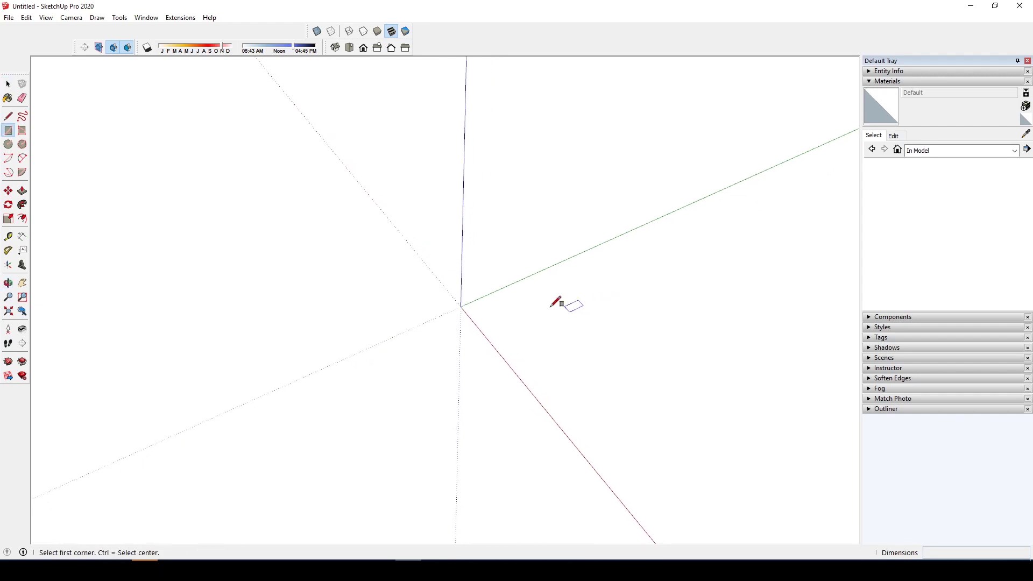
{"action": "left_click", "coordinate": [461, 307]}
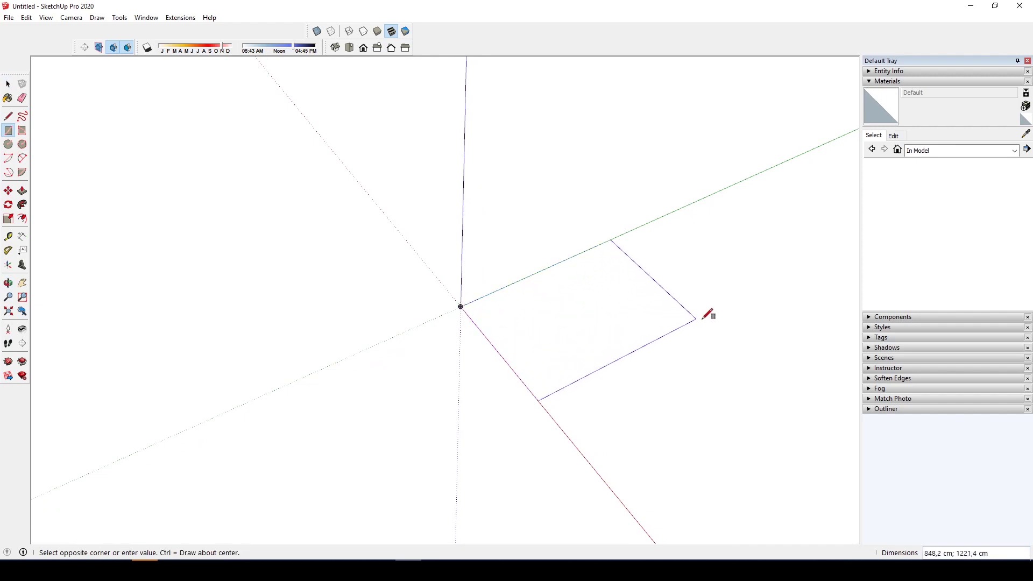
{"action": "left_click", "coordinate": [726, 319]}
{"action": "key", "text": "space"}
{"action": "scroll", "coordinate": [726, 319], "scroll_direction": "up", "scroll_amount": 1}
{"action": "scroll", "coordinate": [646, 321], "scroll_direction": "up", "scroll_amount": 1}
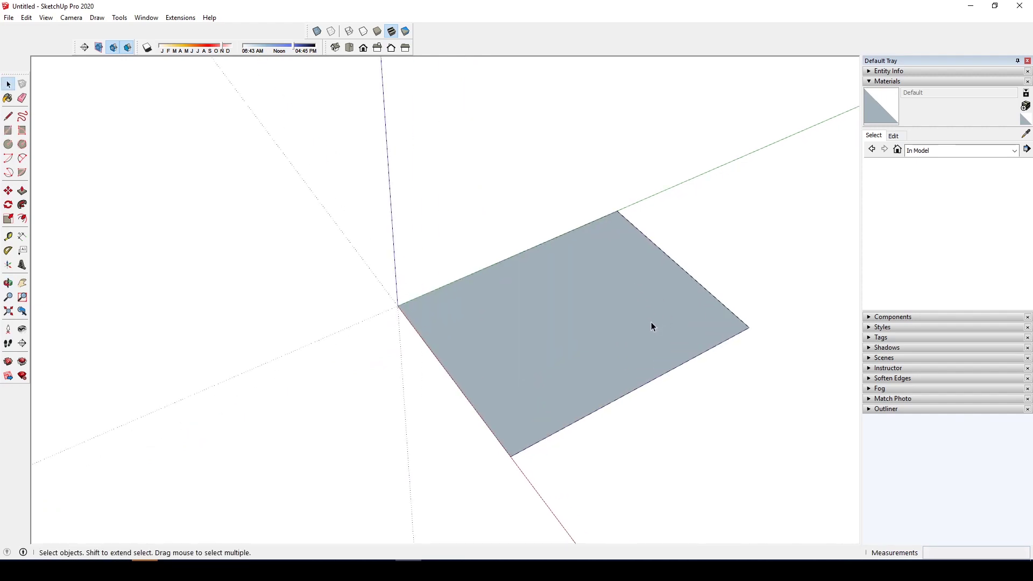
Examine the rectangle from several angles to see which side of its face points up.
{"action": "middle_click_drag", "start_coordinate": [653, 325], "coordinate": [567, 302]}
{"action": "middle_click_drag", "start_coordinate": [666, 311], "coordinate": [570, 333]}
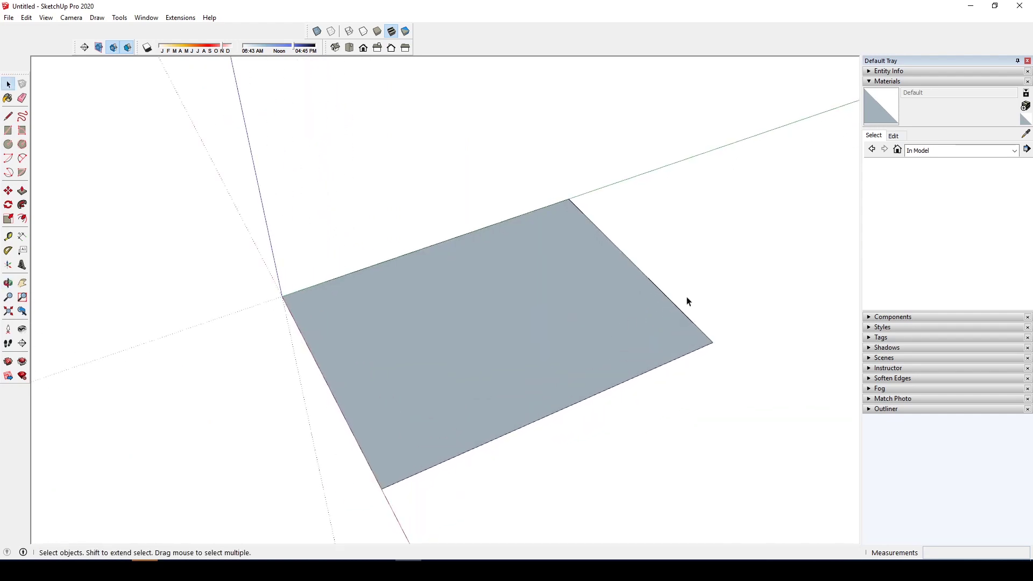
{"action": "left_click_drag", "start_coordinate": [728, 260], "coordinate": [619, 384]}
{"action": "middle_click_drag", "start_coordinate": [598, 386], "coordinate": [600, 351]}
{"action": "scroll", "coordinate": [573, 299], "scroll_direction": "up", "scroll_amount": 1}
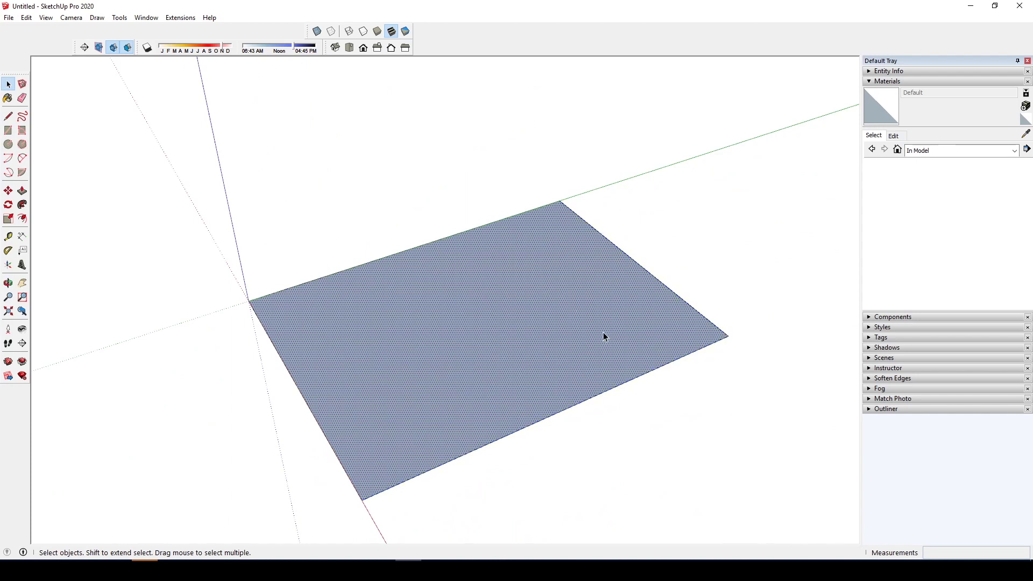
{"action": "middle_click_drag", "start_coordinate": [604, 333], "coordinate": [439, 186]}
{"action": "middle_click_drag", "start_coordinate": [449, 233], "coordinate": [570, 297]}
{"action": "left_click", "coordinate": [701, 243]}
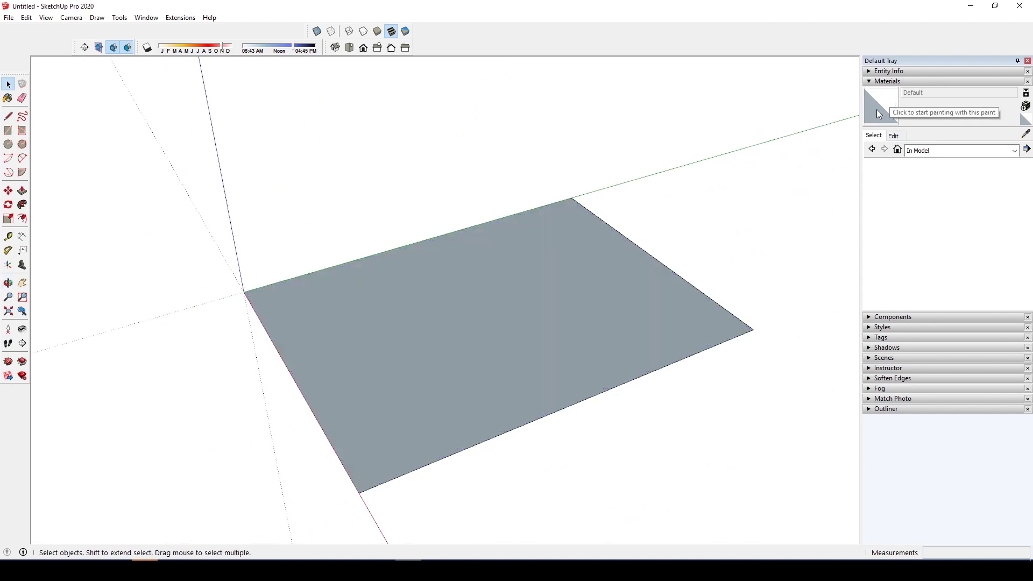
Reverse the ground rectangle's face so its front side points up.
{"action": "middle_click_drag", "start_coordinate": [646, 258], "coordinate": [536, 254]}
{"action": "left_click", "coordinate": [535, 251]}
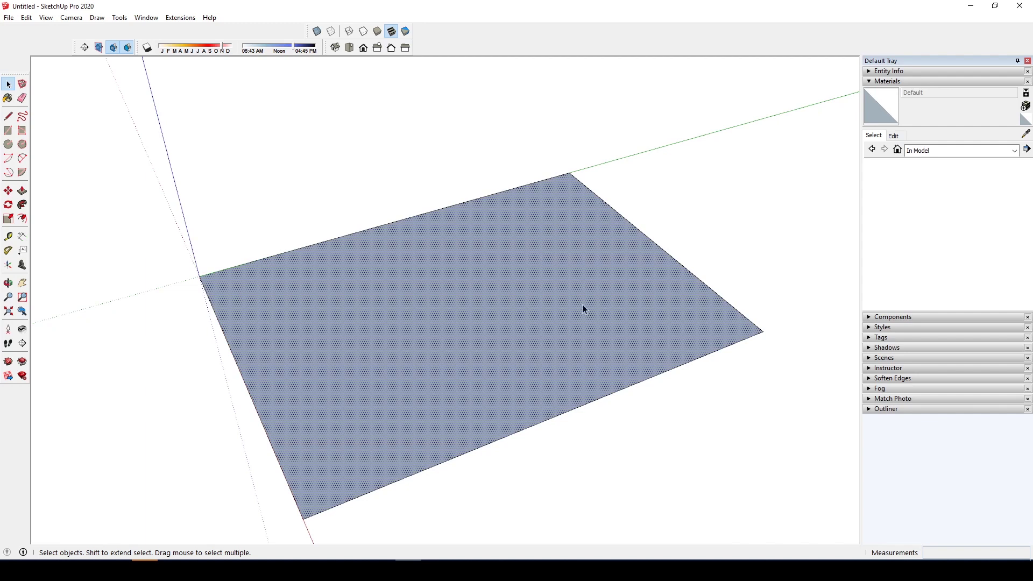
{"action": "right_click", "coordinate": [477, 258]}
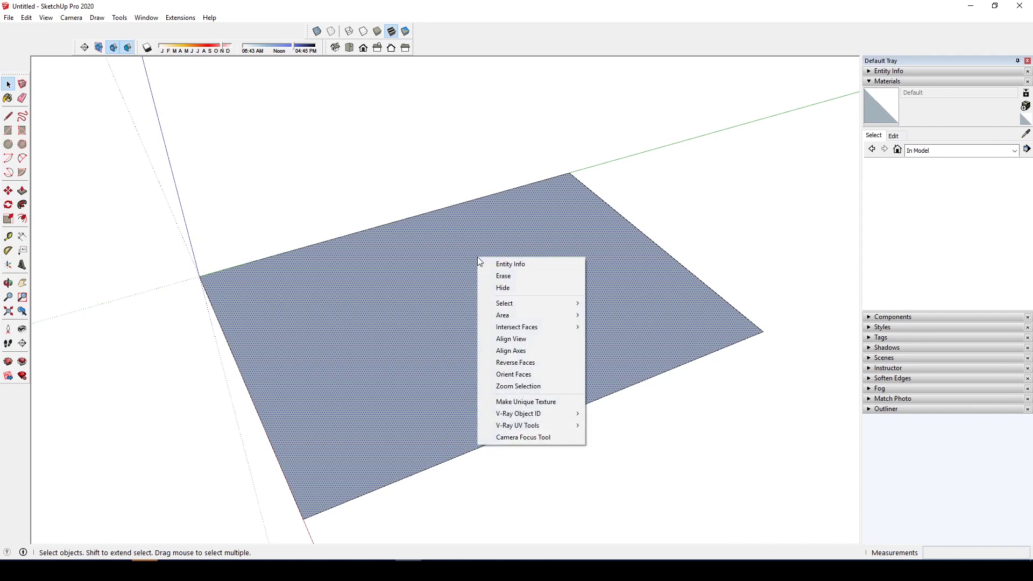
{"action": "left_click", "coordinate": [531, 362]}
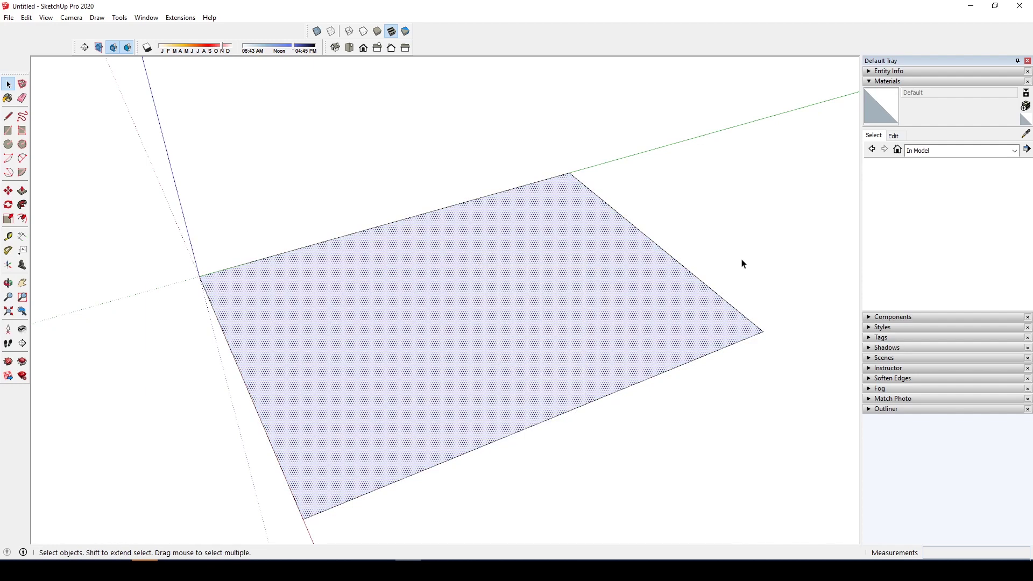
{"action": "left_click", "coordinate": [742, 261]}
{"action": "scroll", "coordinate": [456, 307], "scroll_direction": "down", "scroll_amount": 2}
{"action": "middle_click_drag", "start_coordinate": [450, 309], "coordinate": [509, 303], "text": "shift"}
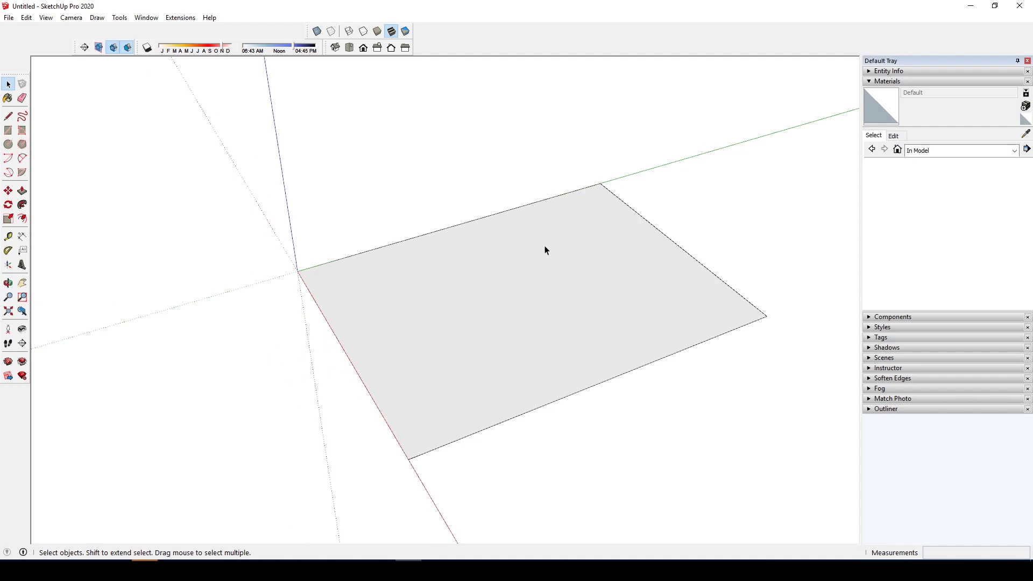
Draw a smaller rectangle in the middle of the ground face.
{"action": "middle_click_drag", "start_coordinate": [483, 329], "coordinate": [470, 325]}
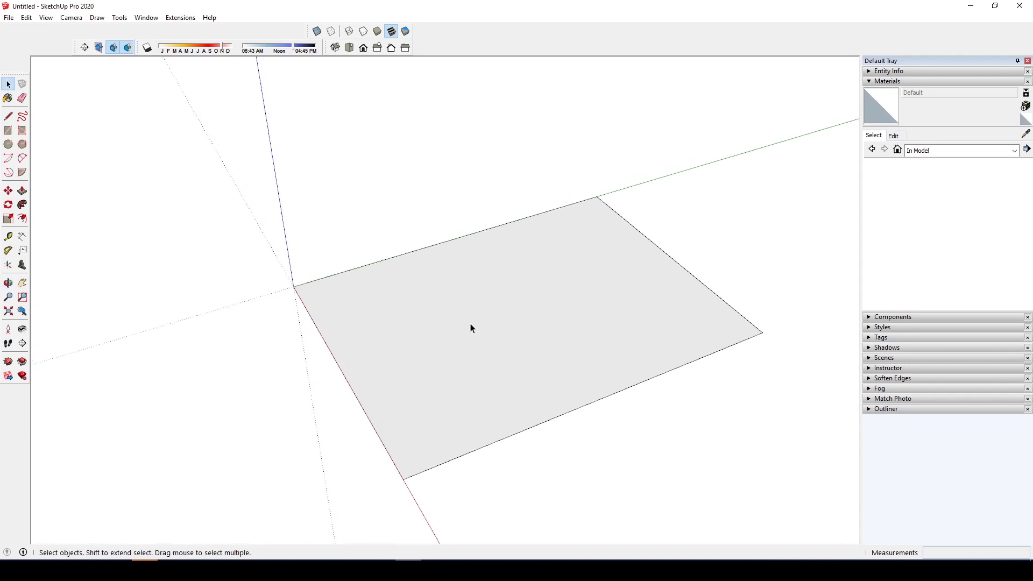
{"action": "key", "text": "r"}
{"action": "left_click", "coordinate": [436, 275]}
{"action": "left_click", "coordinate": [635, 327]}
{"action": "middle_click_drag", "start_coordinate": [583, 330], "coordinate": [577, 317]}
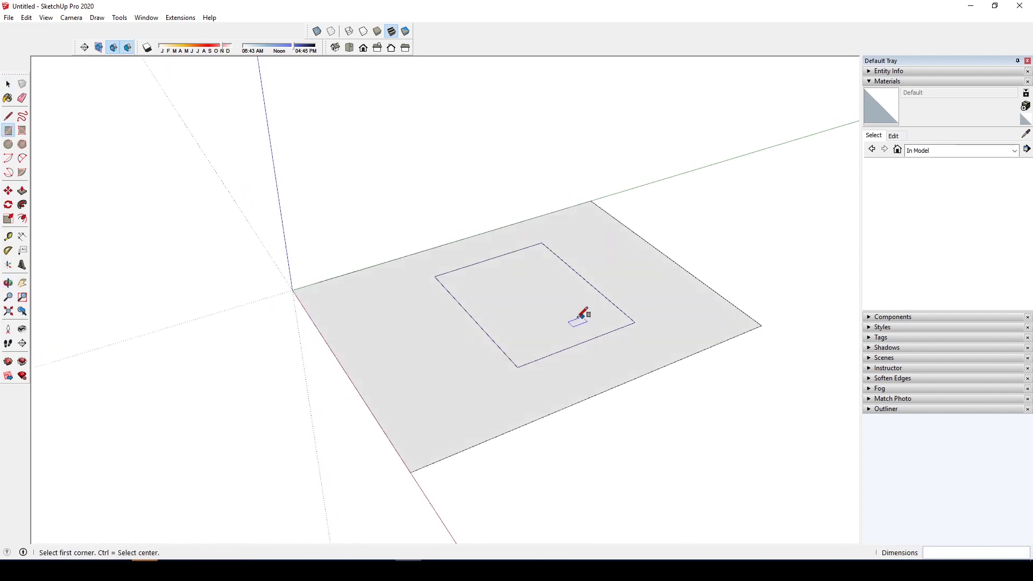
Push/Pull the inner rectangle up about 479 cm into a box.
{"action": "key", "text": "p"}
{"action": "mouse_move", "coordinate": [544, 330]}
{"action": "left_mouse_down"}
{"action": "mouse_move", "coordinate": [532, 311]}
{"action": "mouse_move", "coordinate": [528, 178]}
{"action": "left_mouse_up"}
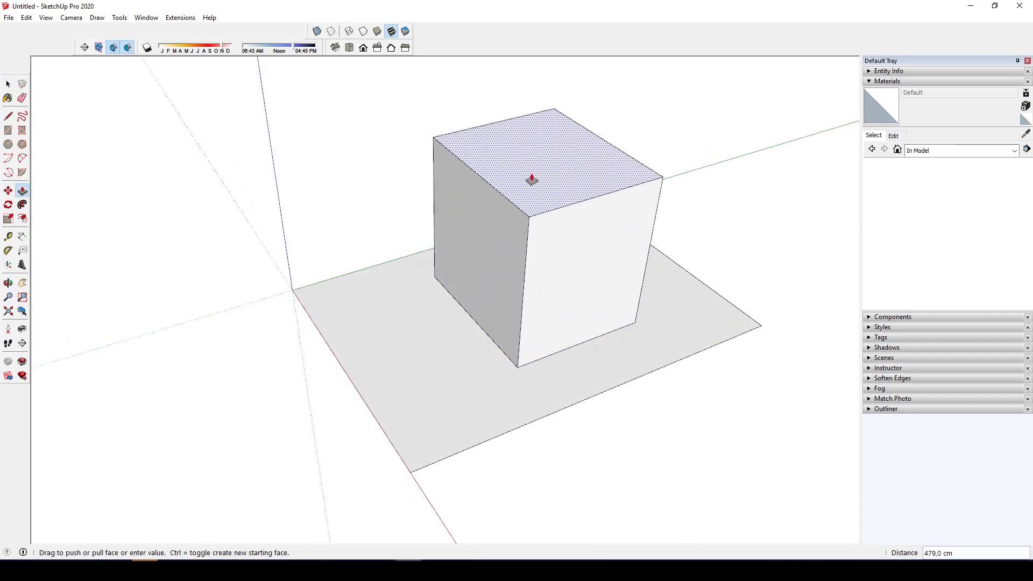
{"action": "key", "text": "space"}
Reverse the box's side face nearest the origin so its back side shows outward.
{"action": "middle_click_drag", "start_coordinate": [592, 235], "coordinate": [554, 331]}
{"action": "left_click", "coordinate": [490, 279]}
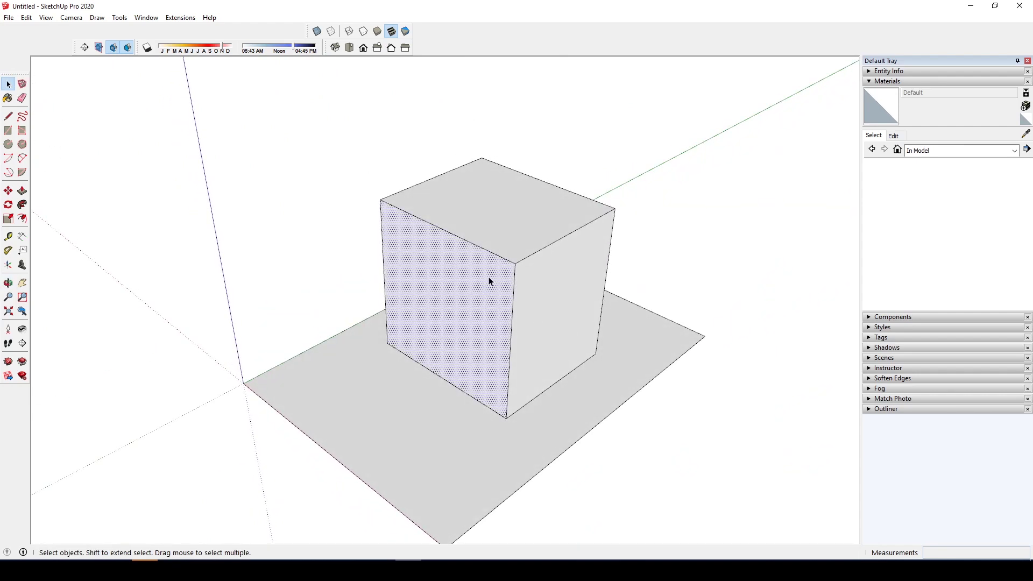
{"action": "right_click", "coordinate": [489, 278]}
{"action": "left_click", "coordinate": [538, 382]}
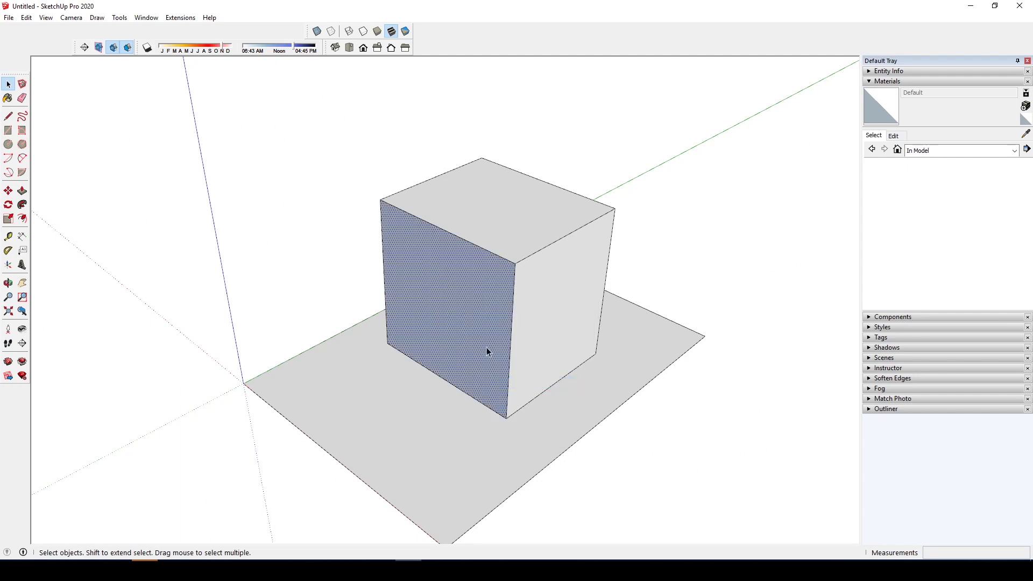
{"action": "left_click", "coordinate": [657, 258]}
Reverse the box's blue-grey side face again so its white front side points outward.
{"action": "scroll", "coordinate": [473, 280], "scroll_direction": "up", "scroll_amount": 2}
{"action": "right_click", "coordinate": [469, 279]}
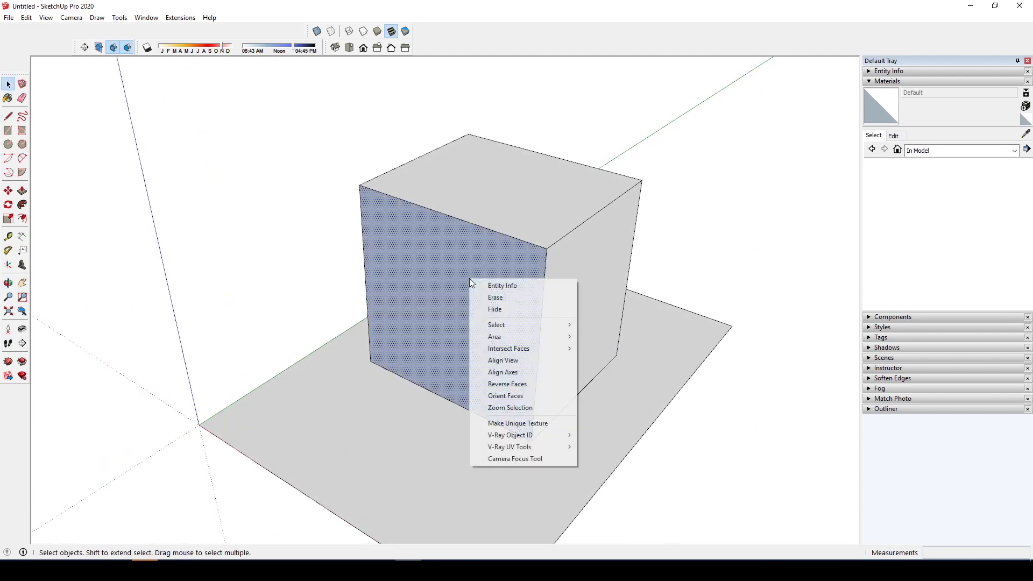
{"action": "left_click", "coordinate": [527, 385]}
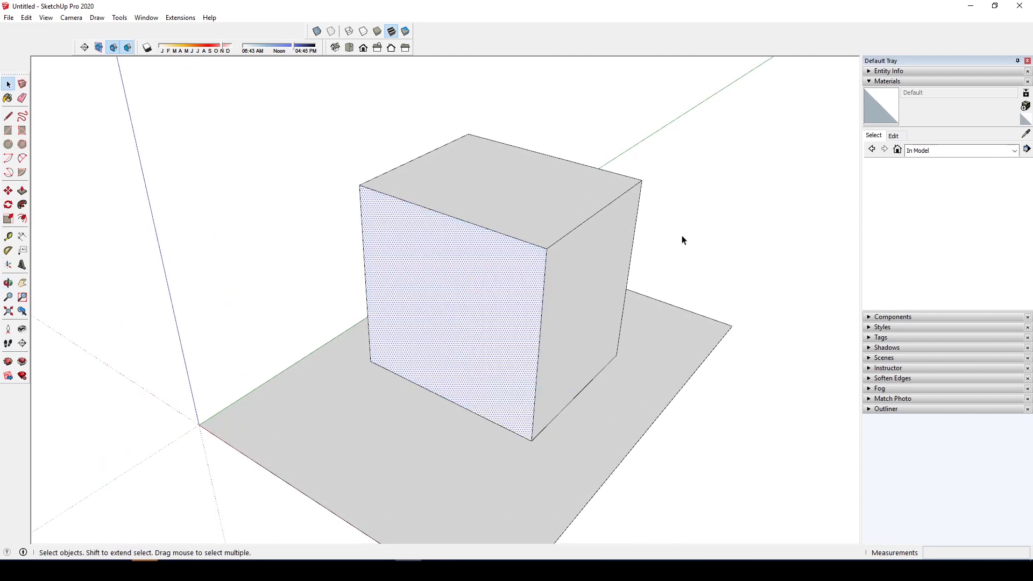
{"action": "left_click", "coordinate": [663, 248]}
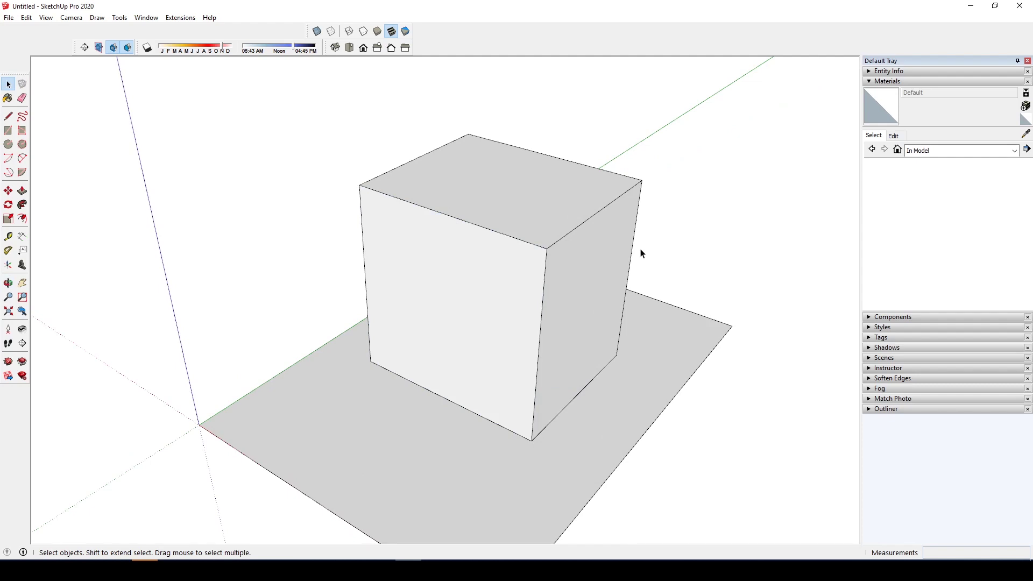
{"action": "scroll", "coordinate": [643, 256], "scroll_direction": "down", "scroll_amount": 4}
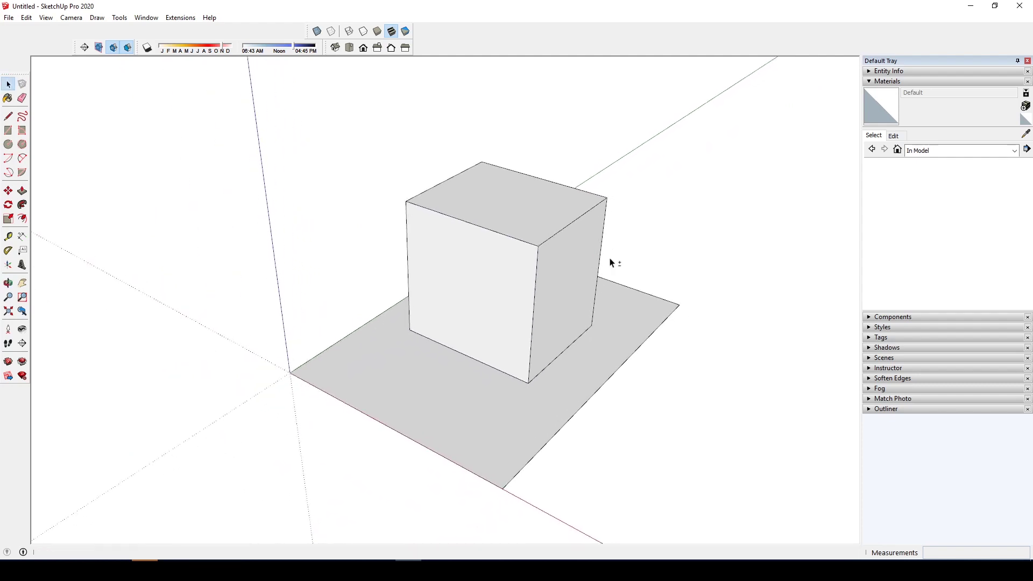
{"action": "middle_click_drag", "start_coordinate": [653, 261], "coordinate": [593, 272]}
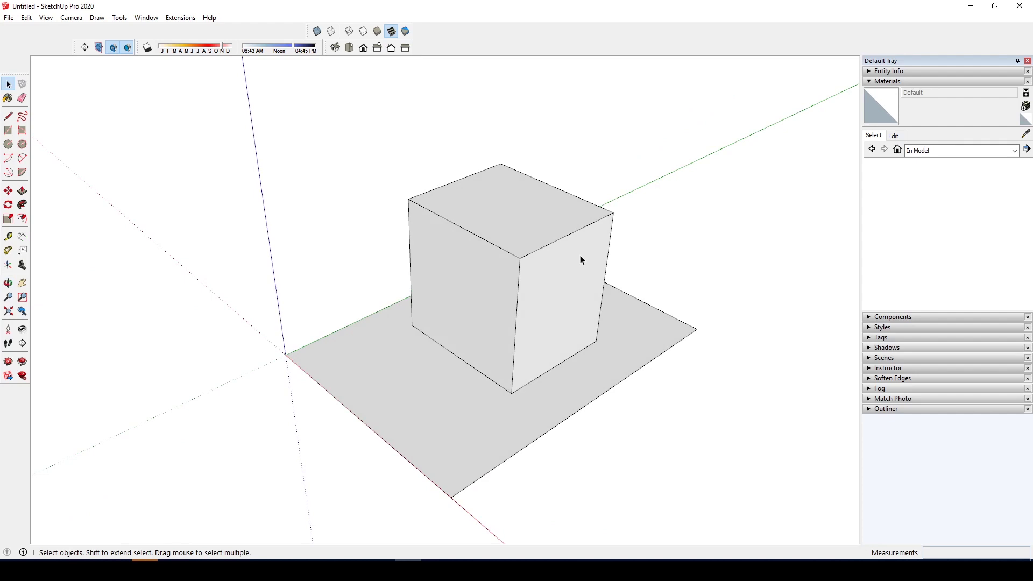
{"action": "middle_click_drag", "start_coordinate": [572, 290], "coordinate": [533, 301]}
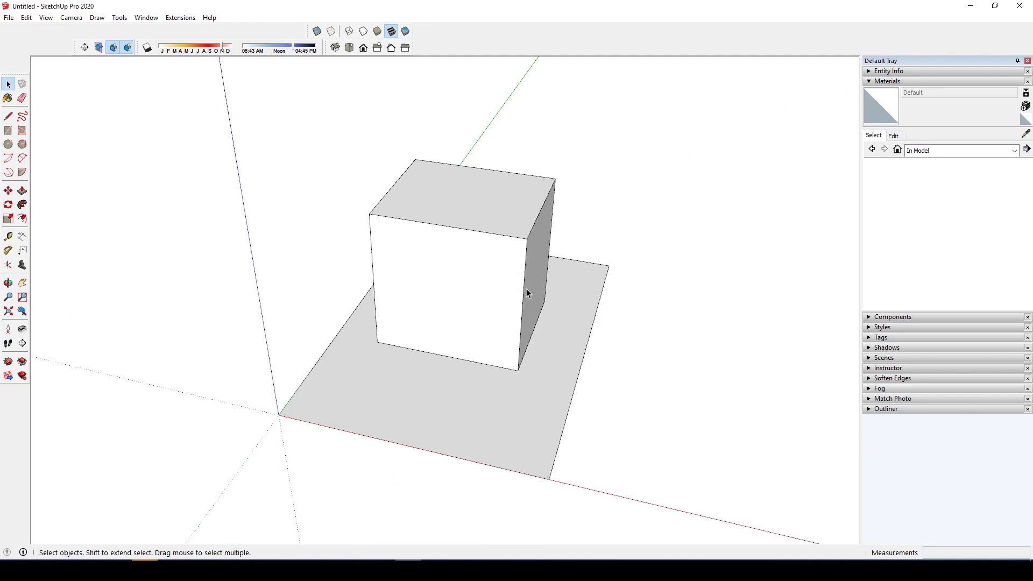
{"action": "left_click_drag", "start_coordinate": [668, 278], "coordinate": [656, 307]}
{"action": "middle_click_drag", "start_coordinate": [623, 341], "coordinate": [580, 321]}
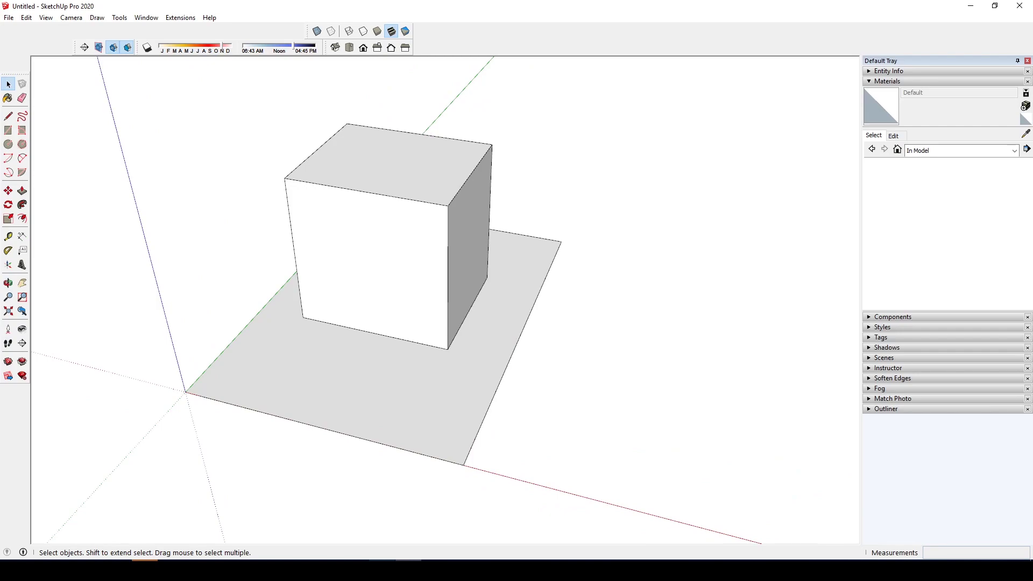
Switch to the 3D Apartement.skp model and turn off its shadows.
{"action": "mouse_move", "coordinate": [382, 569]}
{"action": "left_click", "coordinate": [383, 509]}
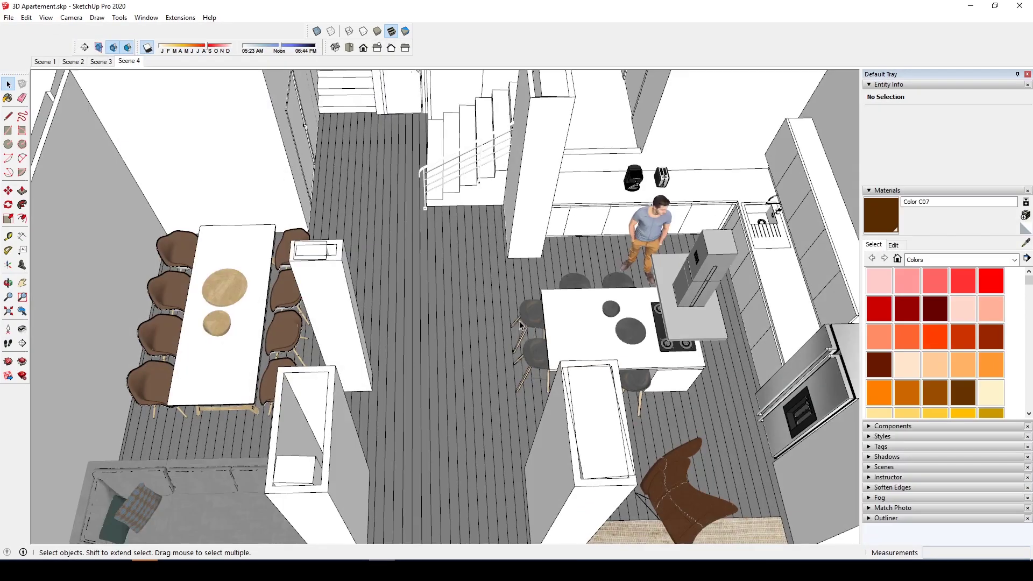
{"action": "middle_click_drag", "start_coordinate": [520, 324], "coordinate": [444, 276]}
{"action": "scroll", "coordinate": [521, 267], "scroll_direction": "down", "scroll_amount": 5}
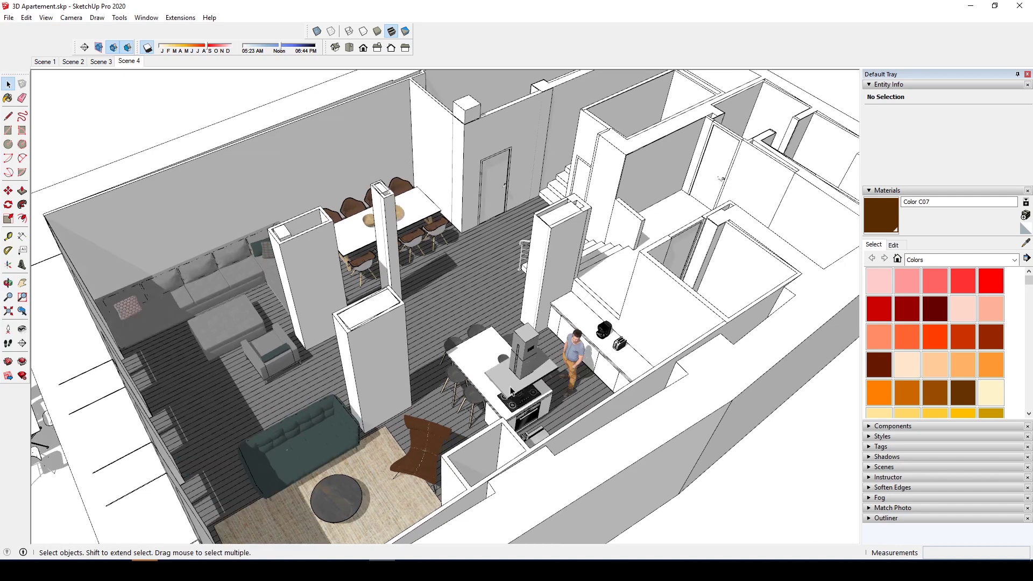
{"action": "left_click", "coordinate": [147, 49]}
{"action": "middle_click_drag", "start_coordinate": [326, 249], "coordinate": [470, 151]}
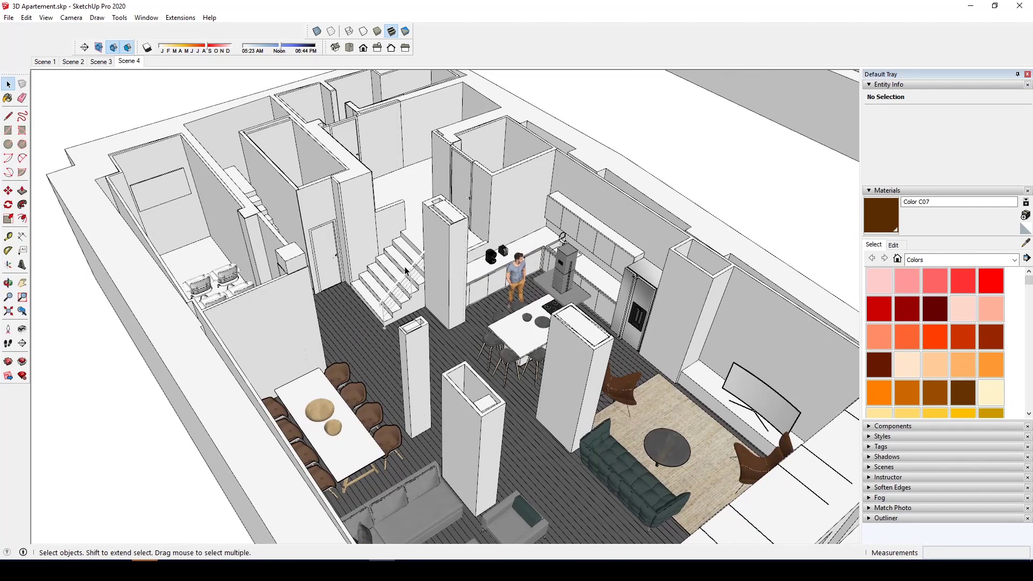
{"action": "middle_click_drag", "start_coordinate": [461, 277], "coordinate": [442, 267]}
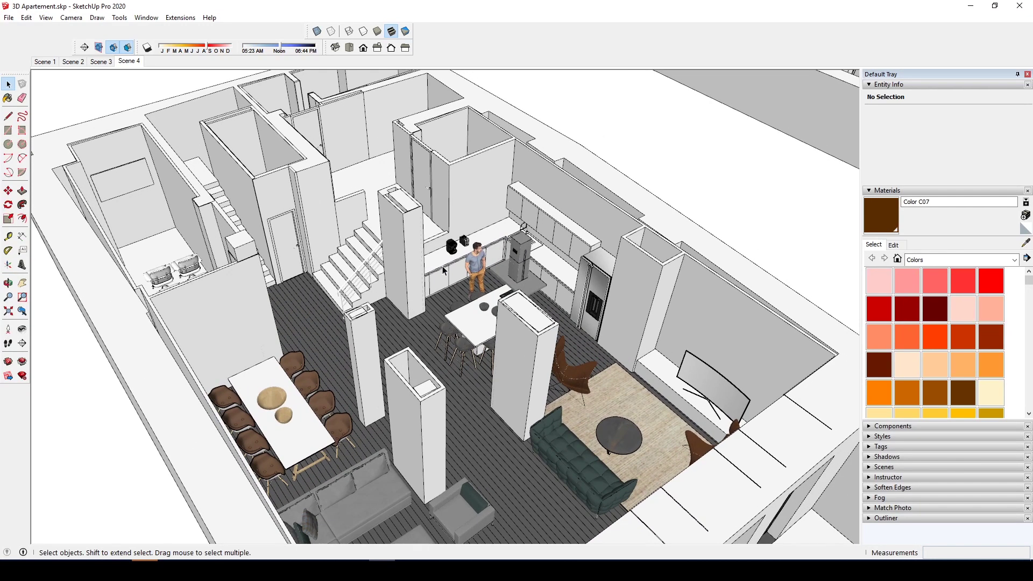
Inside the walls group, reverse all faces of the hollow column beside the green sofa, and close the group.
{"action": "left_click", "coordinate": [527, 342]}
{"action": "double_click", "coordinate": [527, 342]}
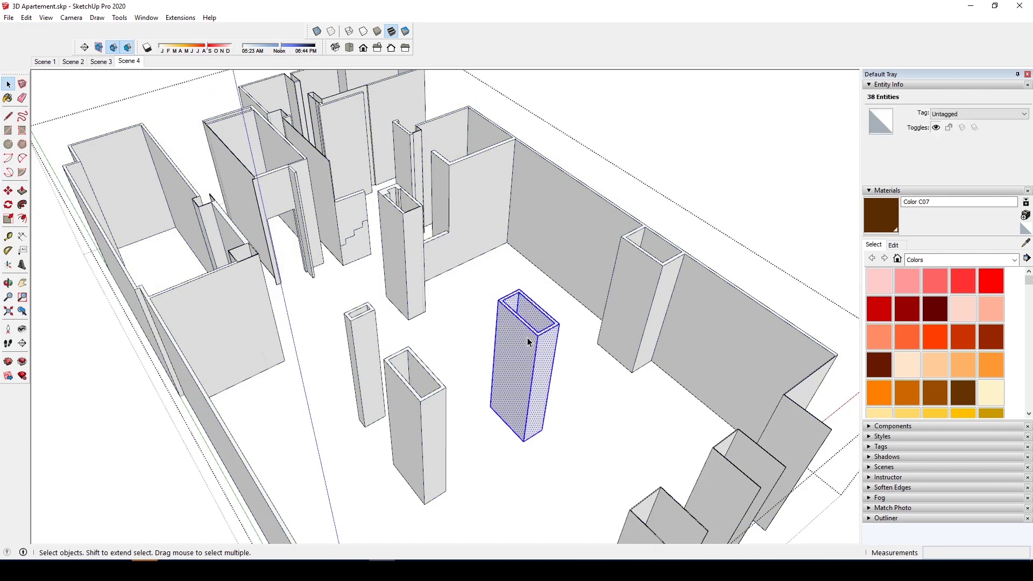
{"action": "right_click", "coordinate": [528, 342]}
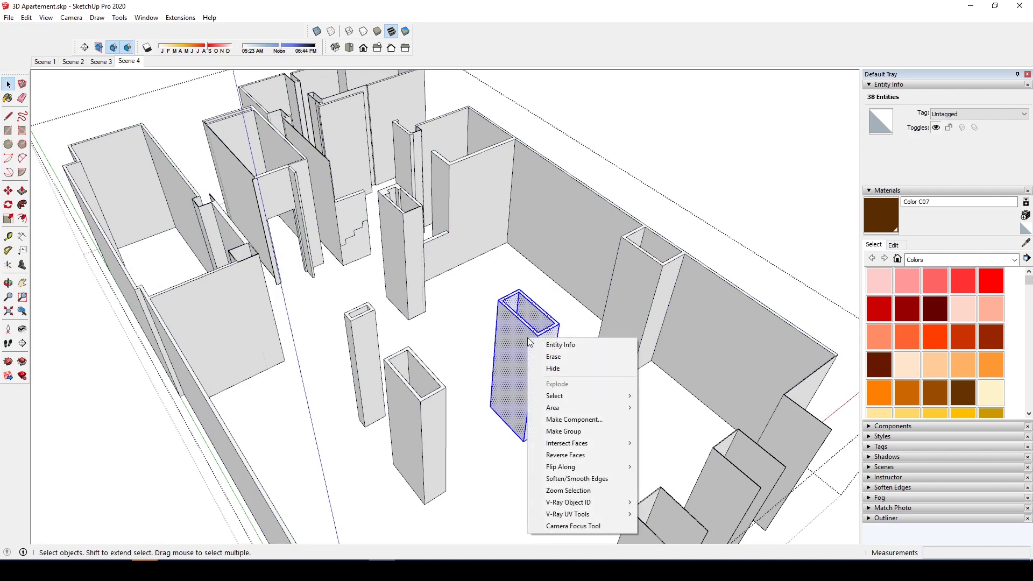
{"action": "mouse_move", "coordinate": [578, 444]}
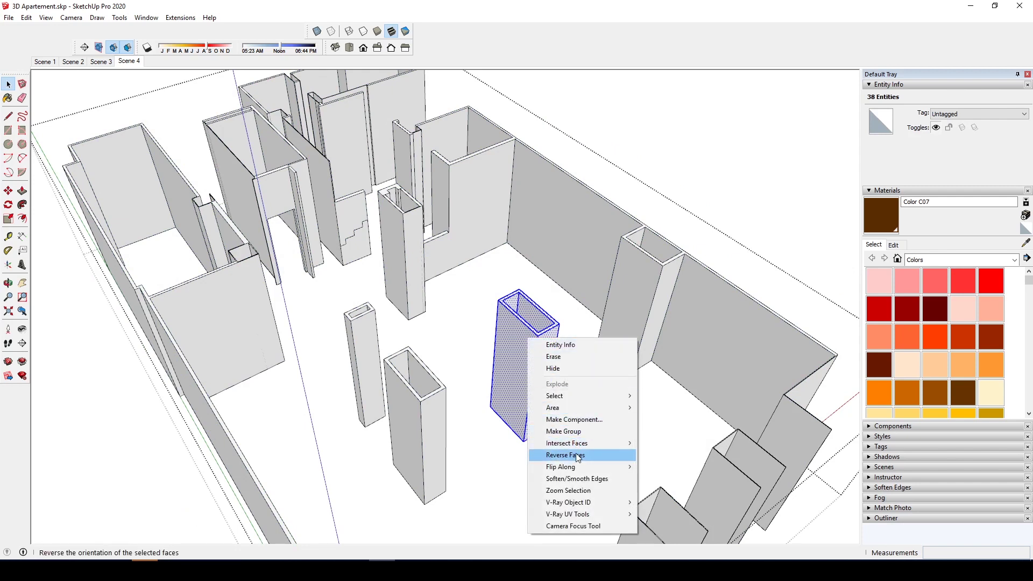
{"action": "left_click", "coordinate": [570, 455]}
{"action": "left_click", "coordinate": [692, 195]}
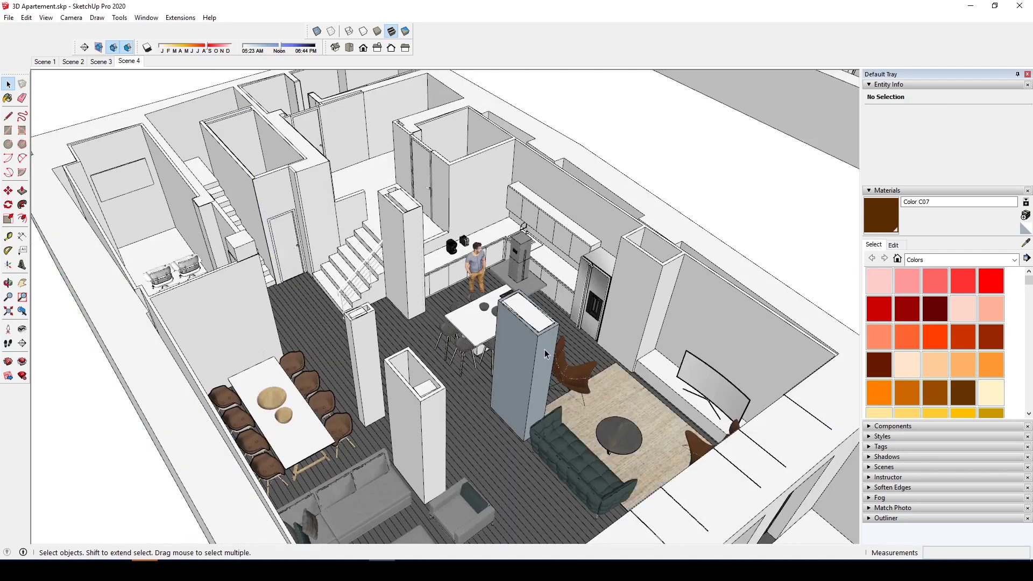
{"action": "middle_click_drag", "start_coordinate": [541, 347], "coordinate": [519, 301], "text": "shift"}
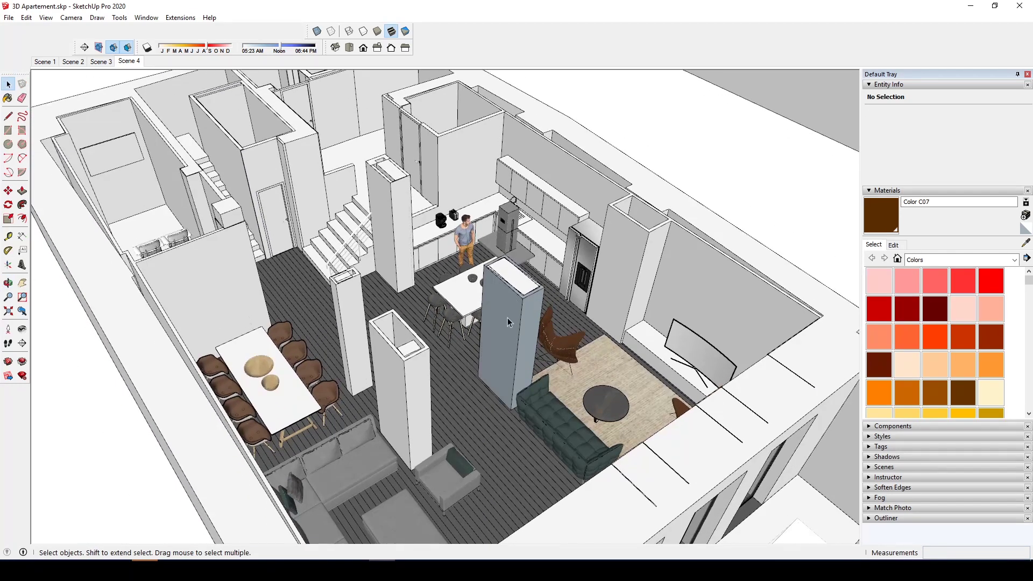
{"action": "scroll", "coordinate": [515, 323], "scroll_direction": "down", "scroll_amount": 2}
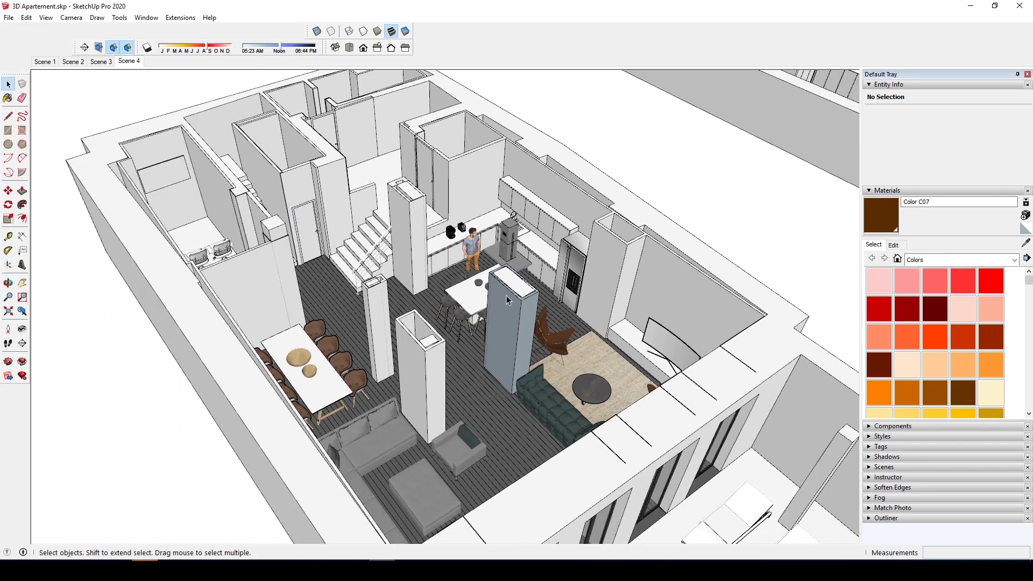
{"action": "scroll", "coordinate": [514, 323], "scroll_direction": "up", "scroll_amount": 2}
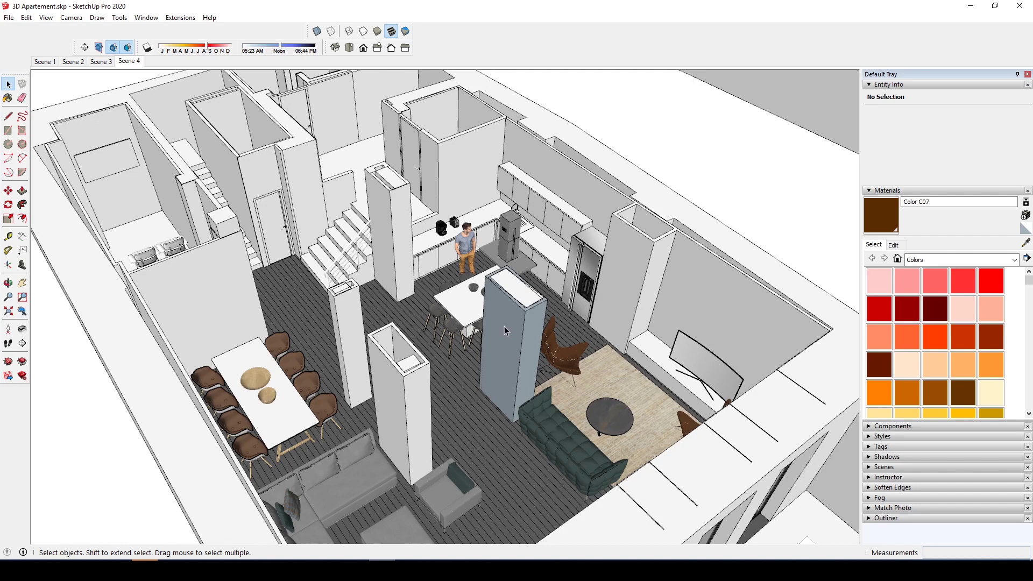
Open the walls group and paint all of its entities with Color C07.
{"action": "scroll", "coordinate": [508, 322], "scroll_direction": "up", "scroll_amount": 3}
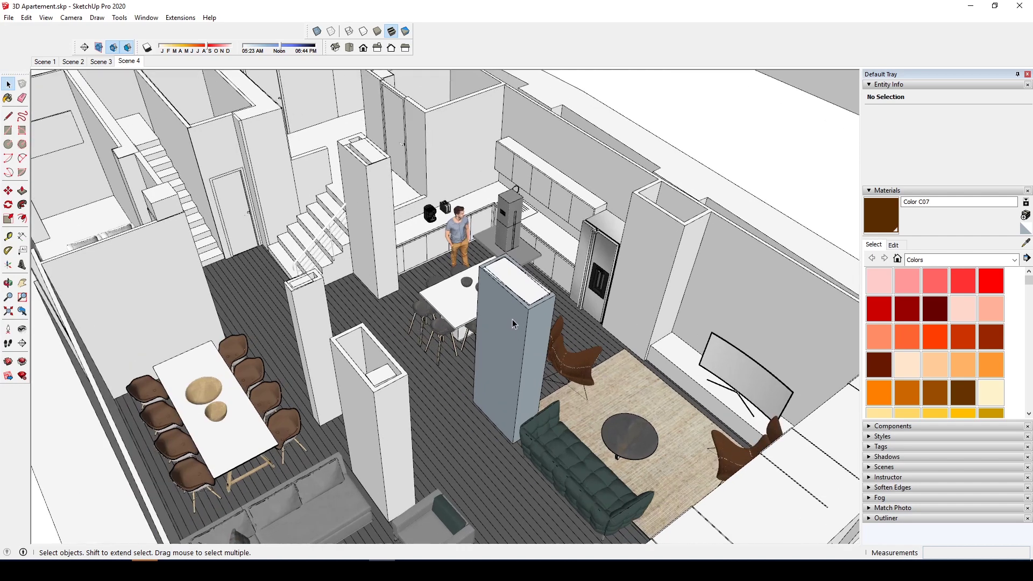
{"action": "middle_click_drag", "start_coordinate": [515, 314], "coordinate": [519, 328]}
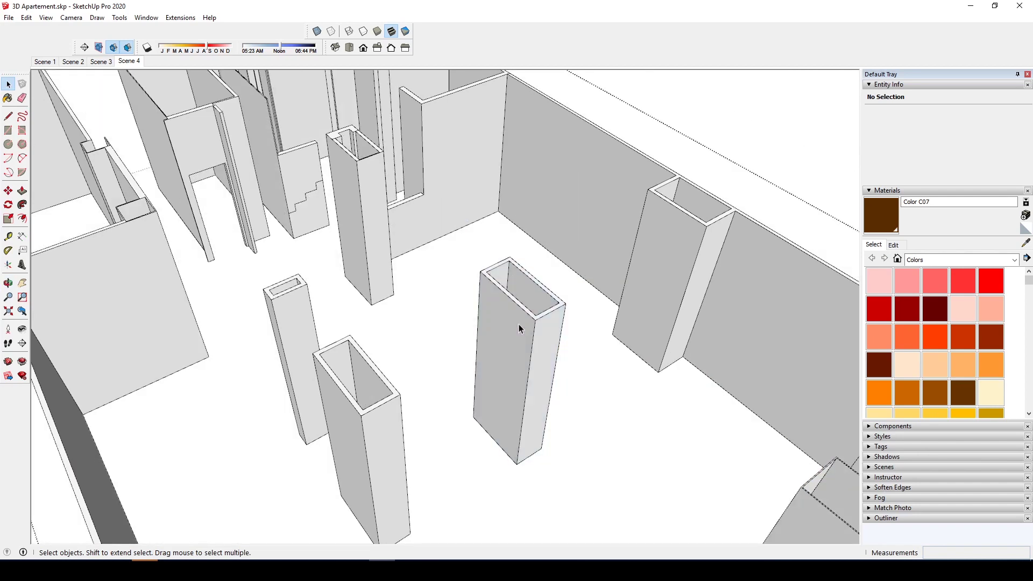
{"action": "scroll", "coordinate": [520, 329], "scroll_direction": "down", "scroll_amount": 4}
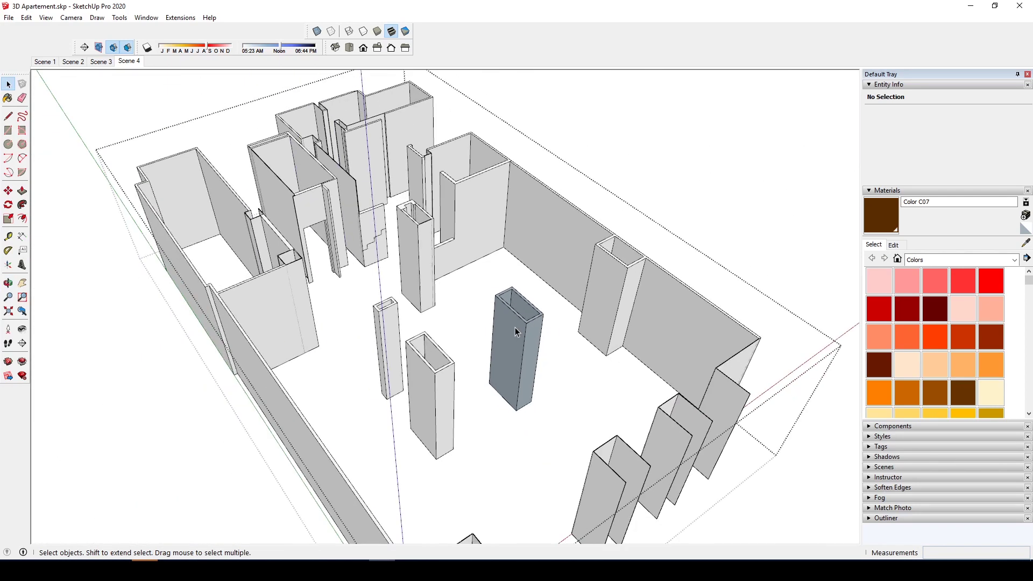
{"action": "key", "text": "ctrl+a"}
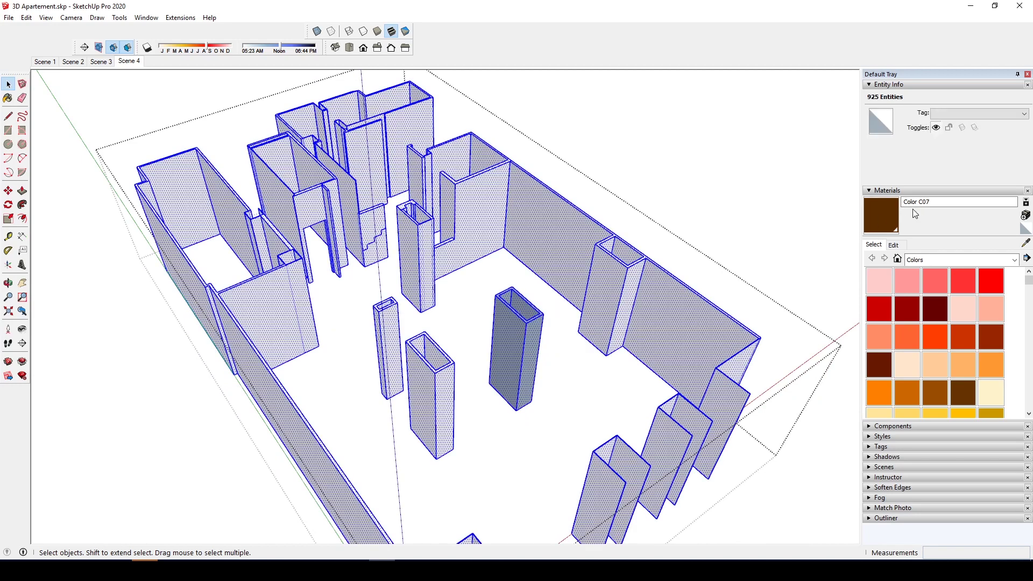
{"action": "left_click", "coordinate": [892, 220]}
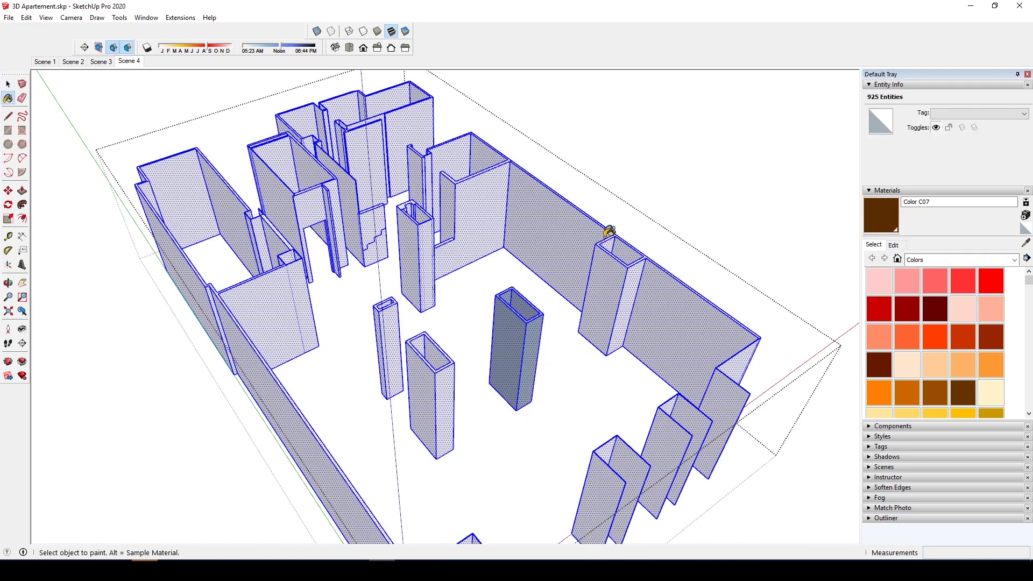
{"action": "left_click", "coordinate": [592, 234]}
{"action": "key", "text": "space"}
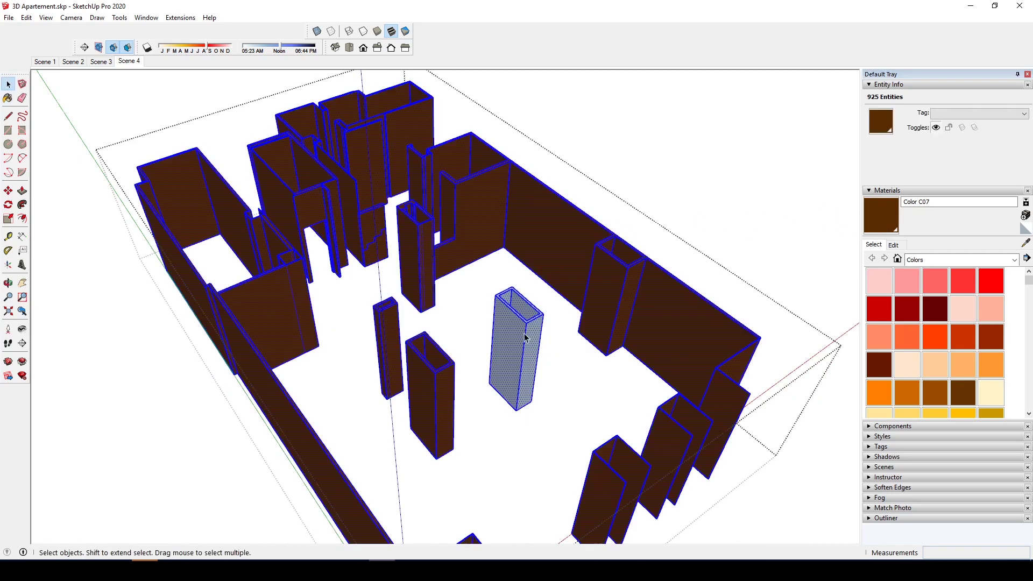
Paint the faces of the reversed hollow column with Color C07 and close the walls group.
{"action": "scroll", "coordinate": [526, 329], "scroll_direction": "up", "scroll_amount": 2}
{"action": "key", "text": "b"}
{"action": "left_click", "coordinate": [520, 322]}
{"action": "key", "text": "space"}
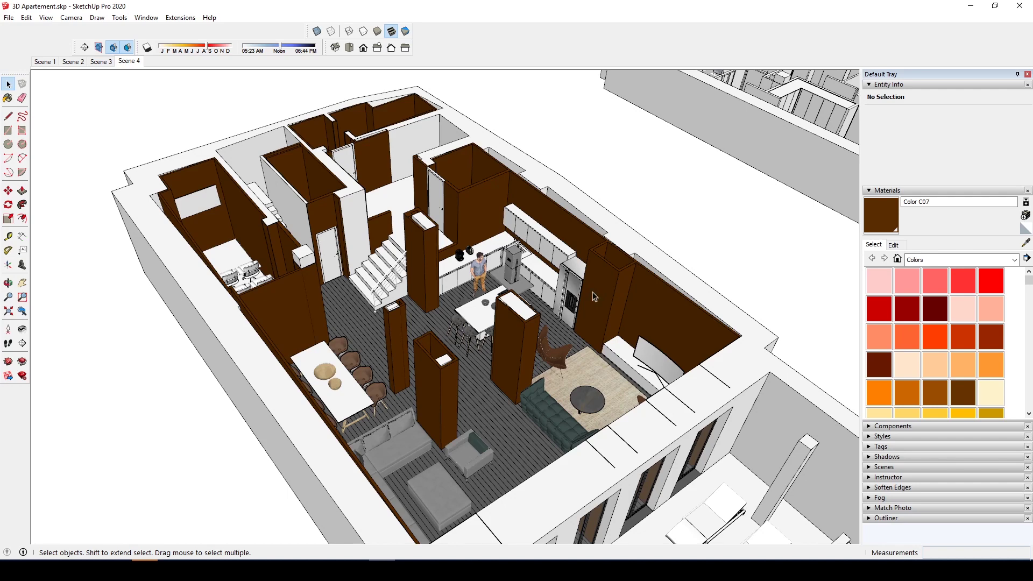
Close the floating Styles toolbar, show it again, and dock it in the same row as the Views toolbar.
{"action": "middle_click_drag", "start_coordinate": [592, 292], "coordinate": [491, 280]}
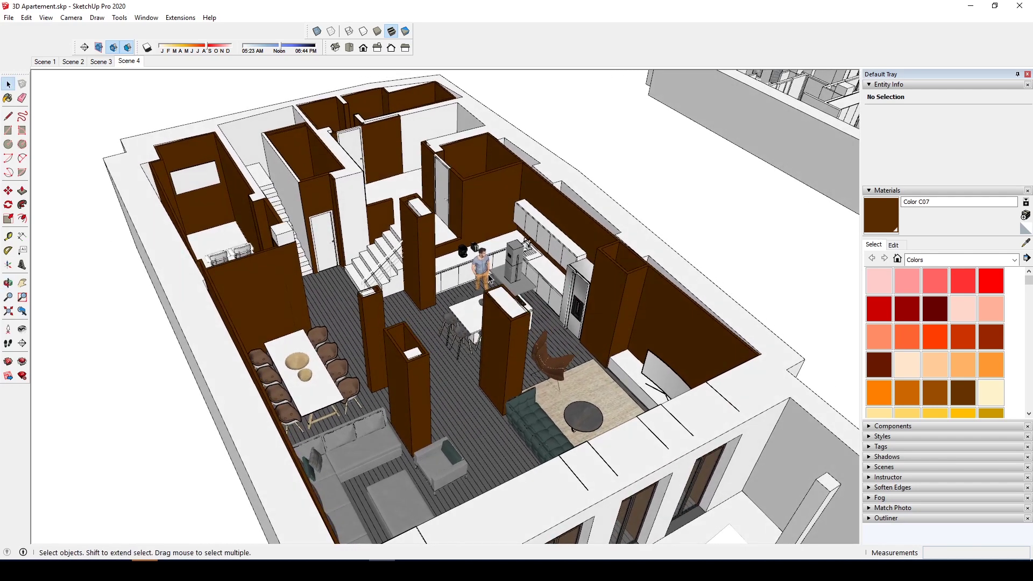
{"action": "scroll", "coordinate": [490, 279], "scroll_direction": "up", "scroll_amount": 1}
{"action": "scroll", "coordinate": [490, 280], "scroll_direction": "up", "scroll_amount": 1}
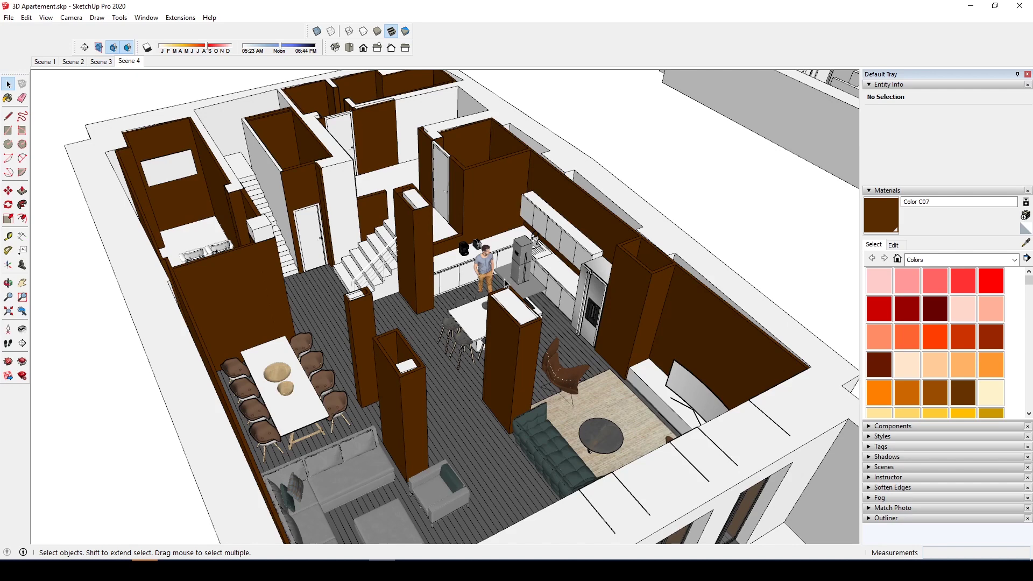
{"action": "scroll", "coordinate": [506, 284], "scroll_direction": "down", "scroll_amount": 3}
{"action": "scroll", "coordinate": [505, 282], "scroll_direction": "up", "scroll_amount": 3}
{"action": "middle_click_drag", "start_coordinate": [505, 282], "coordinate": [503, 280]}
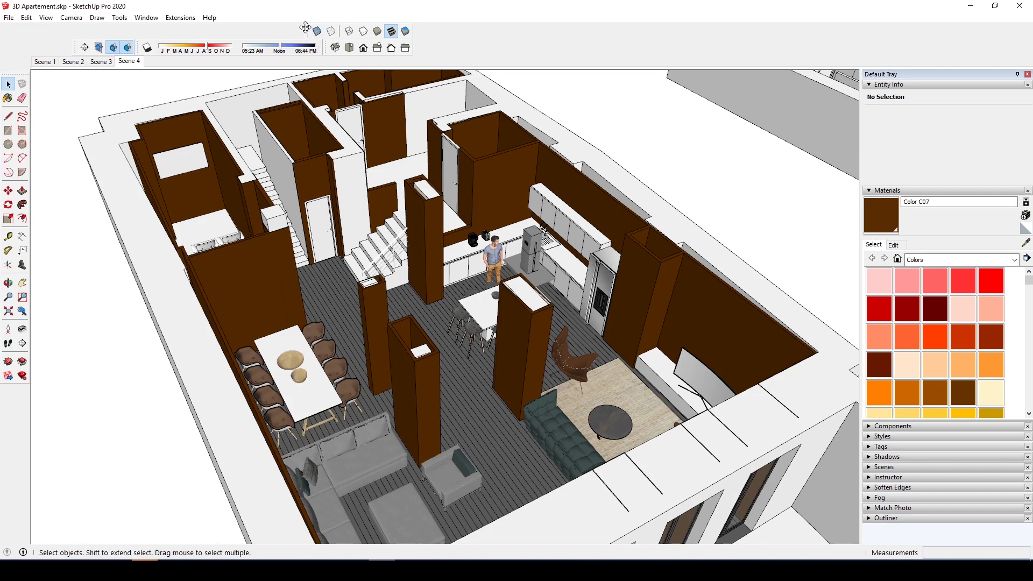
{"action": "left_click_drag", "start_coordinate": [314, 31], "coordinate": [459, 105]}
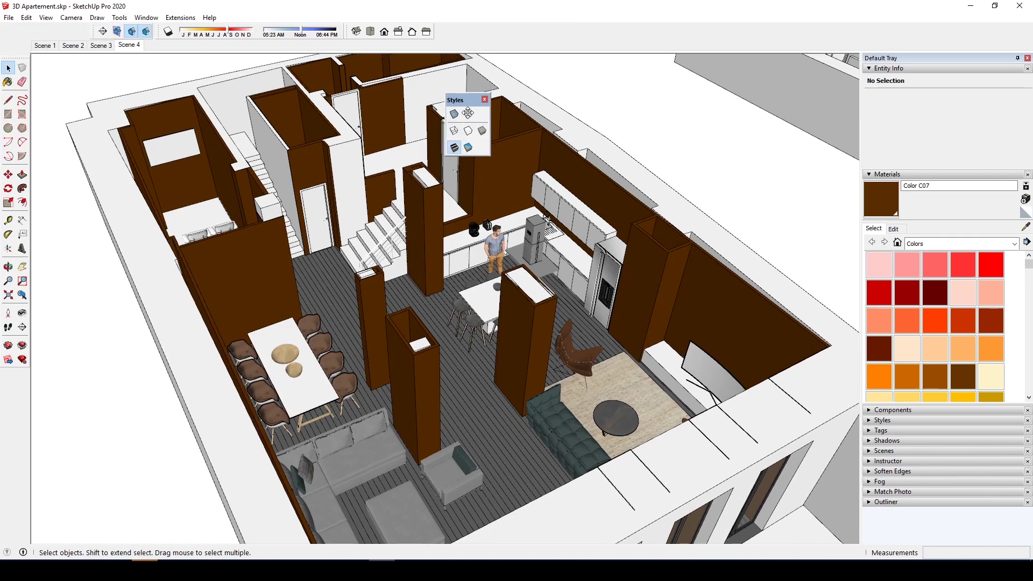
{"action": "left_click", "coordinate": [485, 99]}
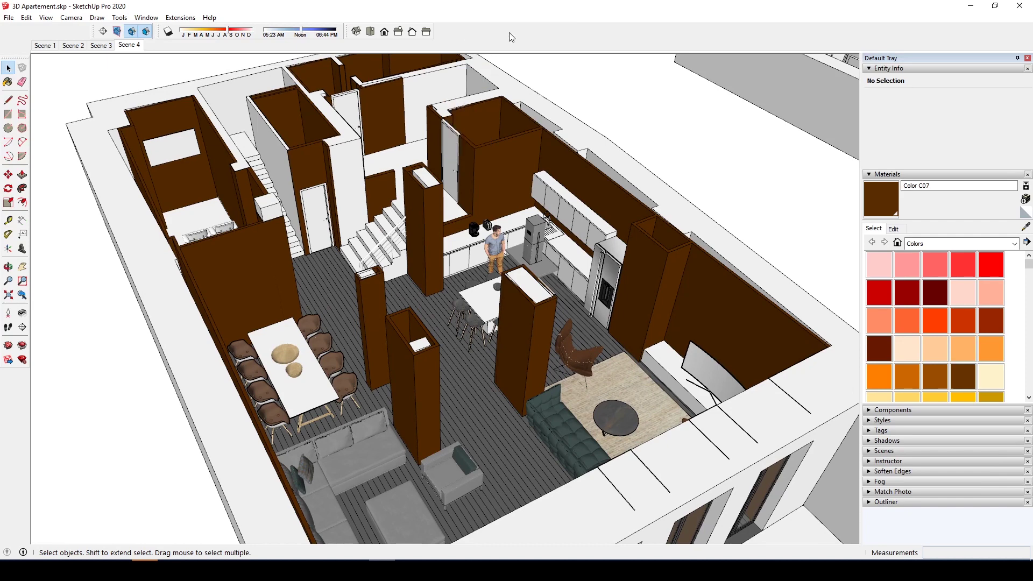
{"action": "right_click", "coordinate": [509, 33]}
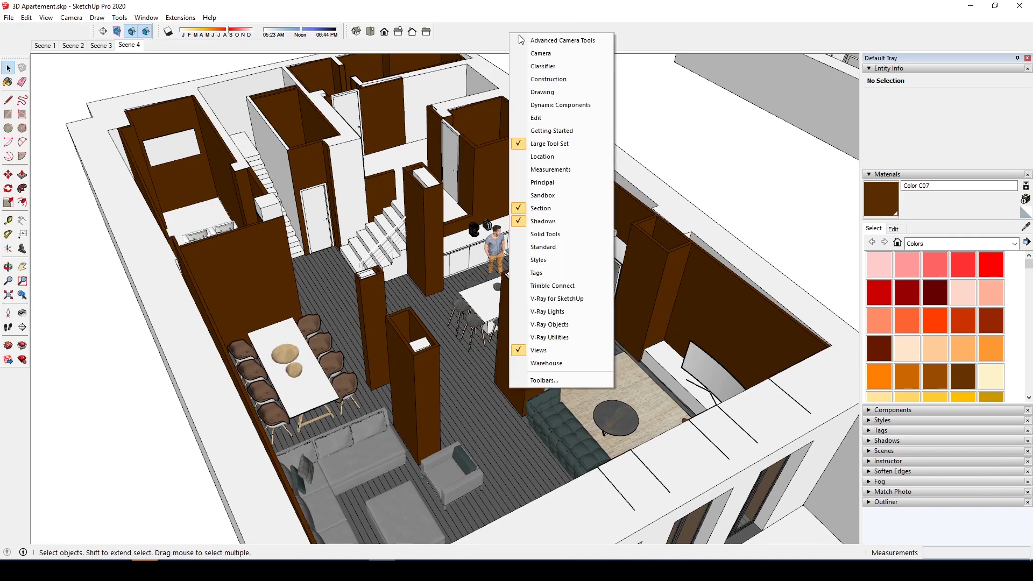
{"action": "left_click", "coordinate": [554, 260]}
{"action": "left_click_drag", "start_coordinate": [464, 102], "coordinate": [511, 31]}
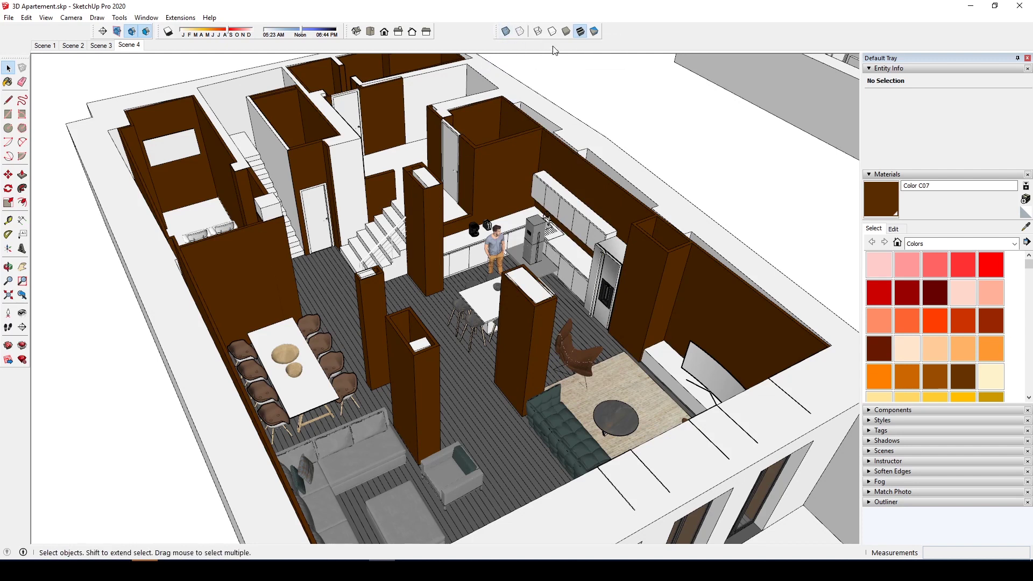
Display the apartment model in Monochrome style and check the face orientation of the column beside the sofa.
{"action": "left_click", "coordinate": [595, 32]}
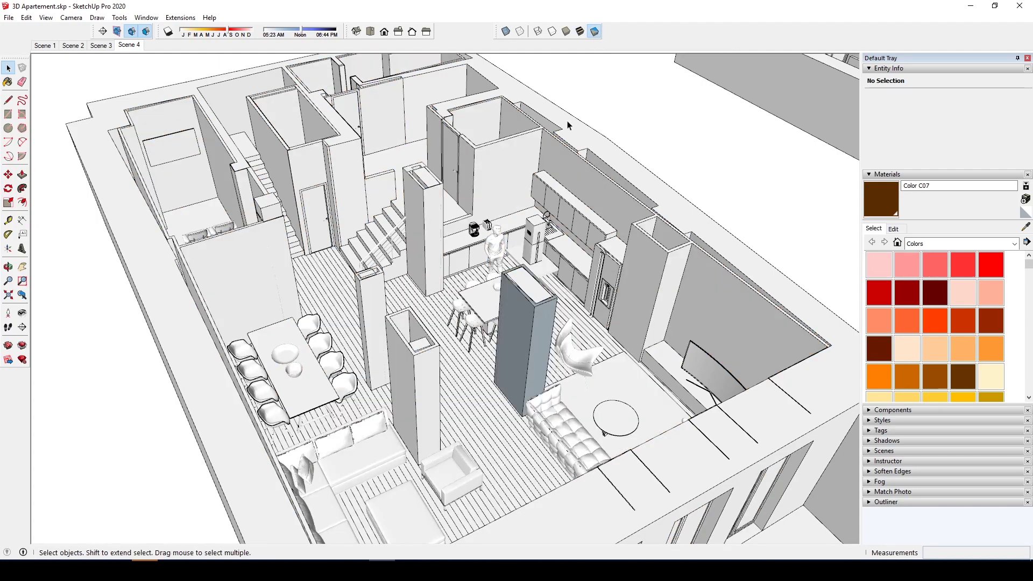
{"action": "scroll", "coordinate": [560, 134], "scroll_direction": "down", "scroll_amount": 2}
{"action": "scroll", "coordinate": [560, 134], "scroll_direction": "down", "scroll_amount": 2}
{"action": "middle_click_drag", "start_coordinate": [560, 134], "coordinate": [583, 208]}
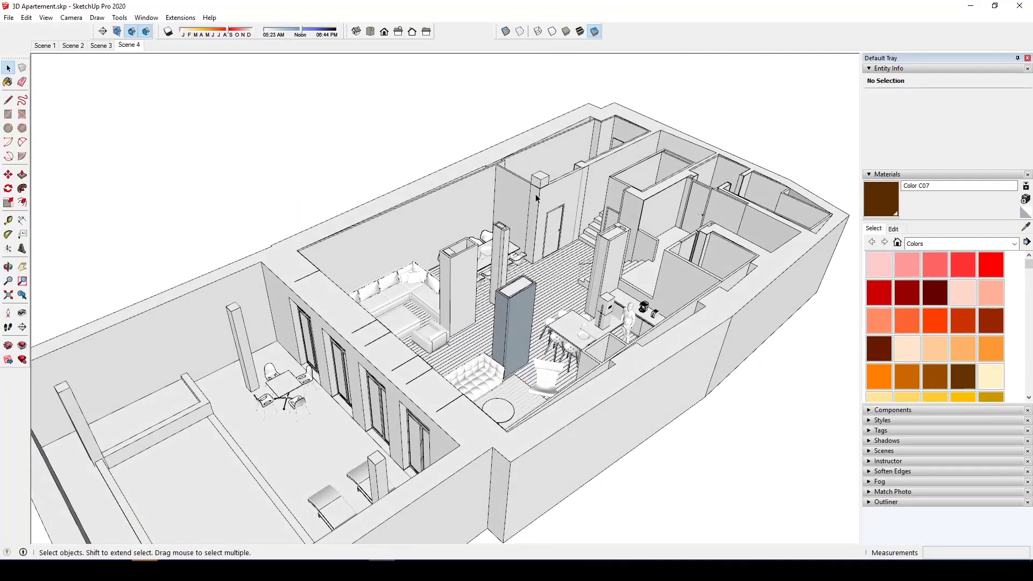
{"action": "scroll", "coordinate": [583, 208], "scroll_direction": "up", "scroll_amount": 3}
{"action": "scroll", "coordinate": [502, 340], "scroll_direction": "down", "scroll_amount": 4}
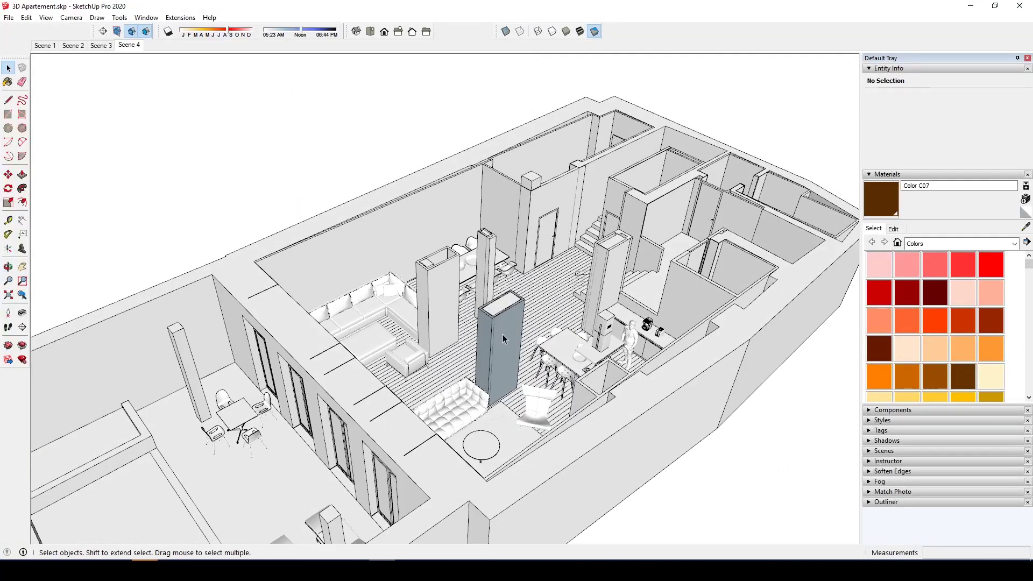
{"action": "scroll", "coordinate": [466, 335], "scroll_direction": "up", "scroll_amount": 1}
{"action": "scroll", "coordinate": [466, 335], "scroll_direction": "up", "scroll_amount": 4}
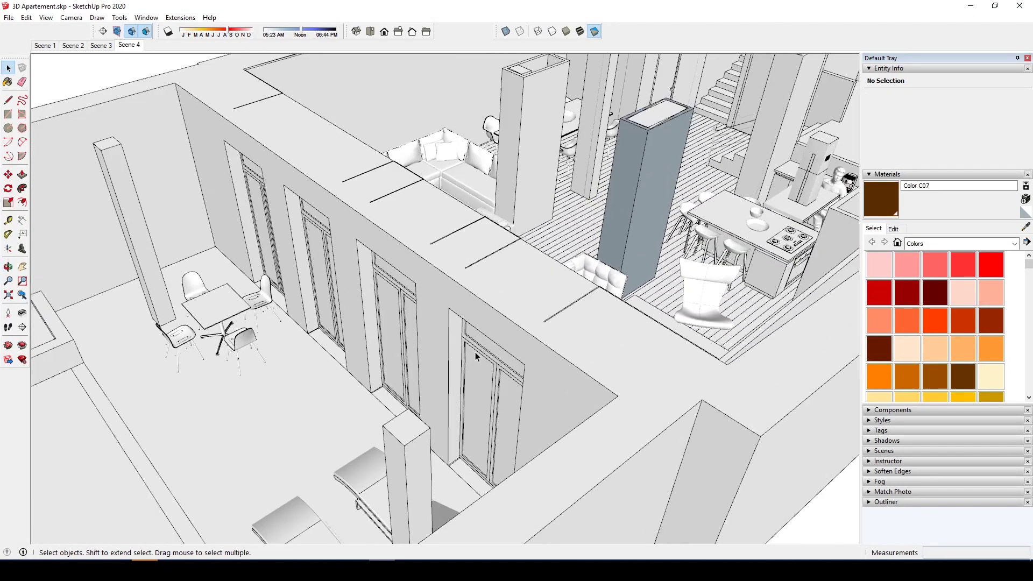
Examine the face orientation of the terrace facade, its windows and the living area walls.
{"action": "middle_click_drag", "start_coordinate": [523, 338], "coordinate": [247, 373]}
{"action": "scroll", "coordinate": [248, 373], "scroll_direction": "up", "scroll_amount": 2}
{"action": "middle_click_drag", "start_coordinate": [359, 331], "coordinate": [662, 356]}
{"action": "scroll", "coordinate": [275, 186], "scroll_direction": "up", "scroll_amount": 3}
{"action": "scroll", "coordinate": [250, 135], "scroll_direction": "down", "scroll_amount": 5}
{"action": "scroll", "coordinate": [307, 350], "scroll_direction": "up", "scroll_amount": 2}
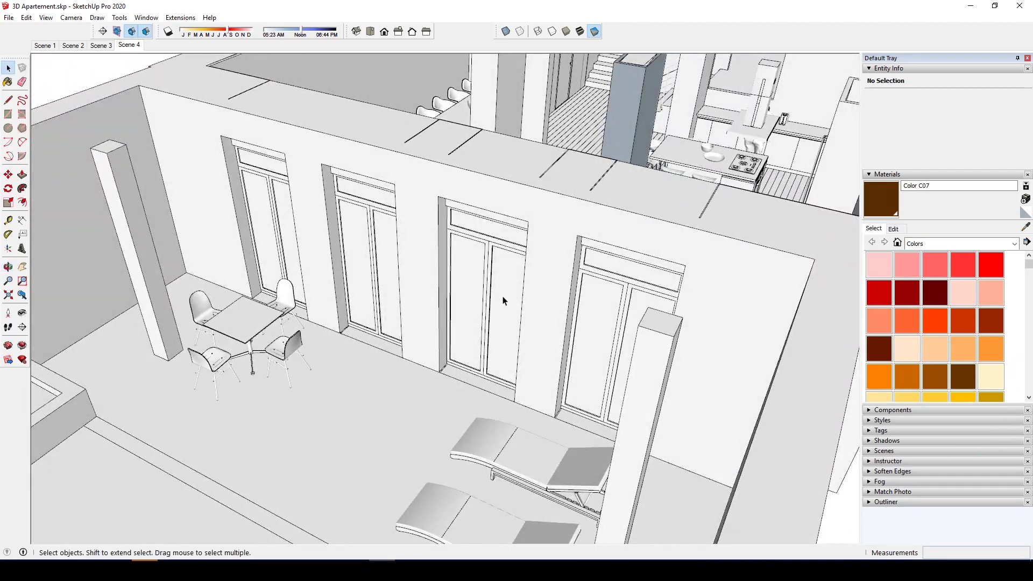
{"action": "middle_click_drag", "start_coordinate": [545, 273], "coordinate": [502, 300]}
{"action": "scroll", "coordinate": [654, 223], "scroll_direction": "up", "scroll_amount": 3}
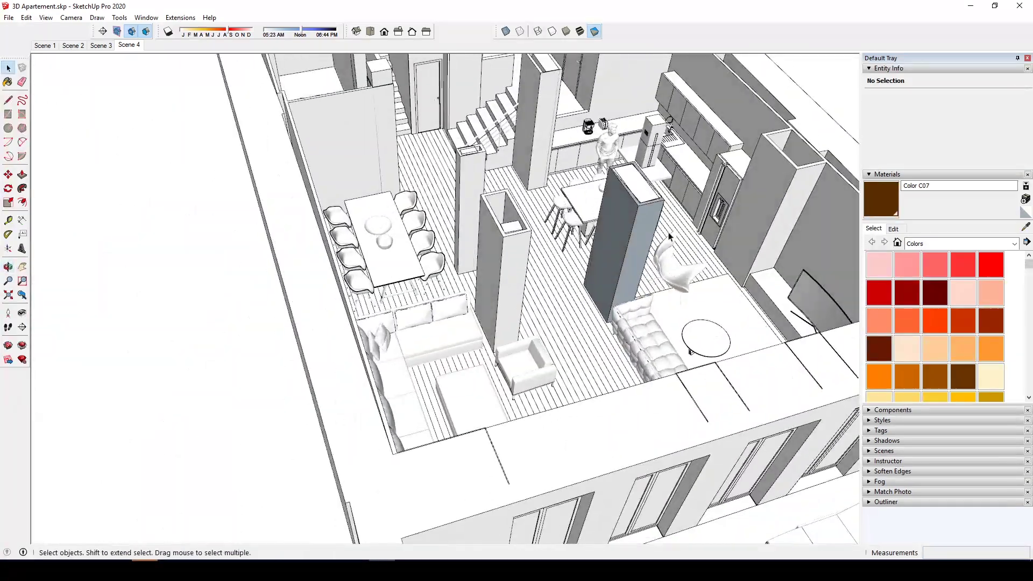
Display the model in Shaded with Textures for comparison, and return it to Monochrome.
{"action": "scroll", "coordinate": [653, 222], "scroll_direction": "down", "scroll_amount": 2}
{"action": "middle_click_drag", "start_coordinate": [653, 222], "coordinate": [636, 242]}
{"action": "left_click", "coordinate": [581, 31]}
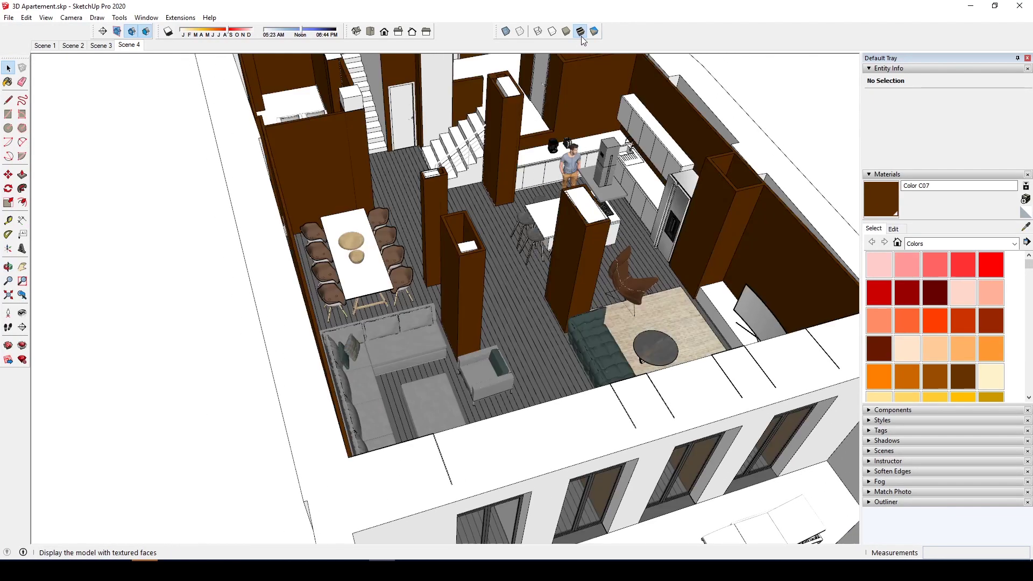
{"action": "middle_click_drag", "start_coordinate": [546, 264], "coordinate": [583, 295]}
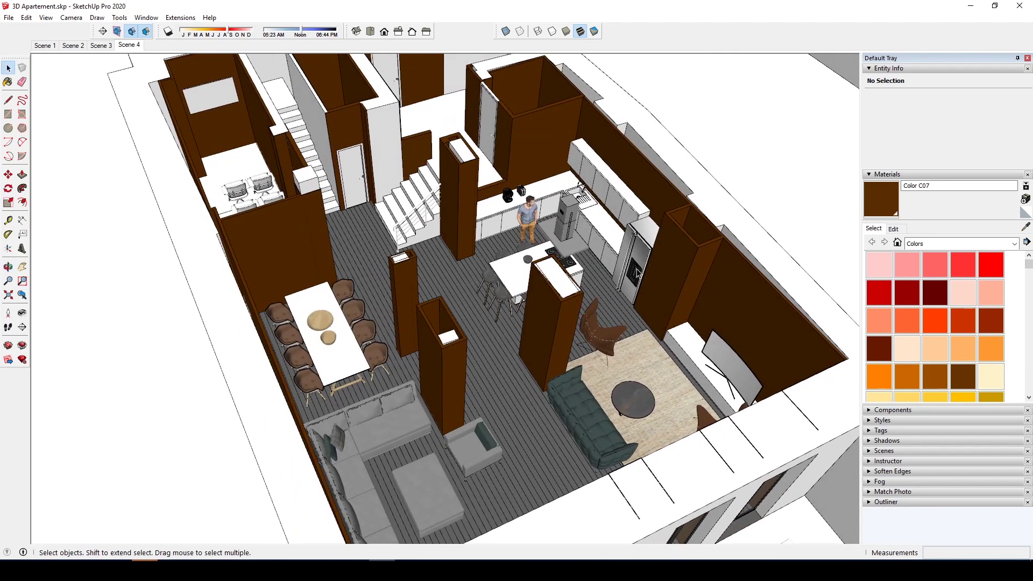
{"action": "left_click", "coordinate": [594, 31]}
{"action": "middle_click_drag", "start_coordinate": [585, 227], "coordinate": [560, 203]}
{"action": "scroll", "coordinate": [584, 285], "scroll_direction": "down", "scroll_amount": 5}
{"action": "scroll", "coordinate": [548, 309], "scroll_direction": "up", "scroll_amount": 4}
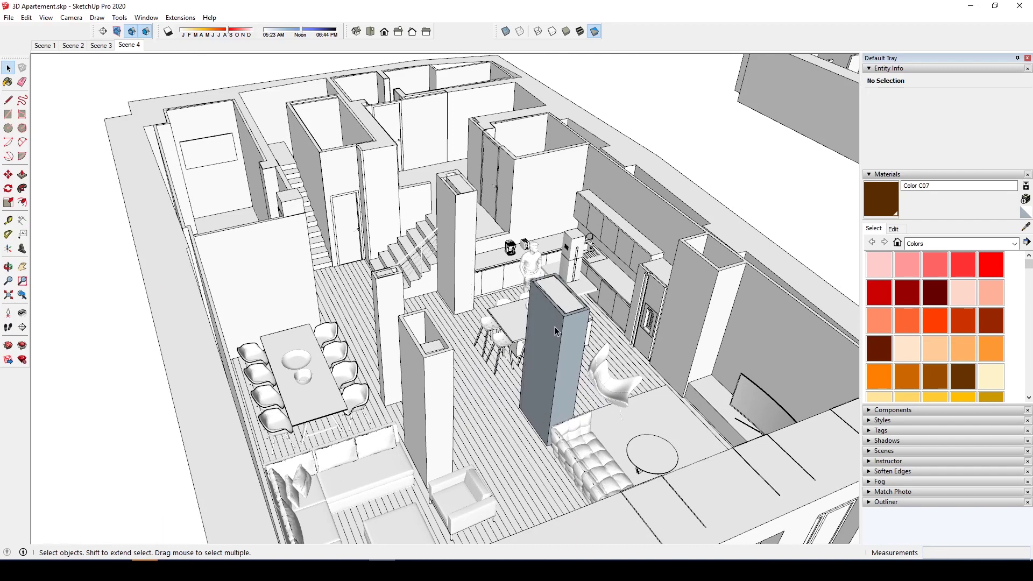
Inside the walls group, reverse all faces of the blue-grey column beside the sofa and close the group.
{"action": "left_click", "coordinate": [556, 327]}
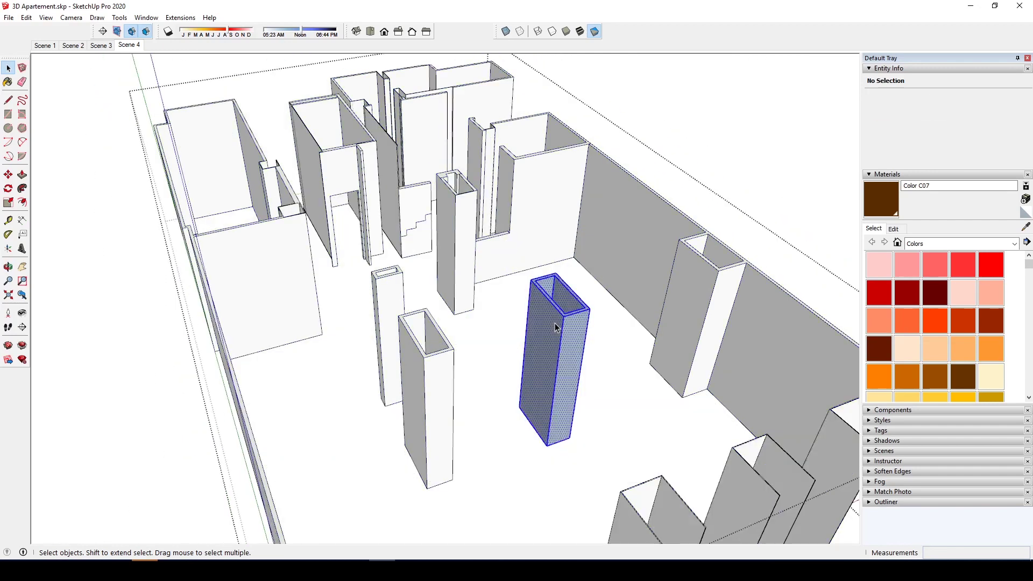
{"action": "right_click", "coordinate": [556, 328]}
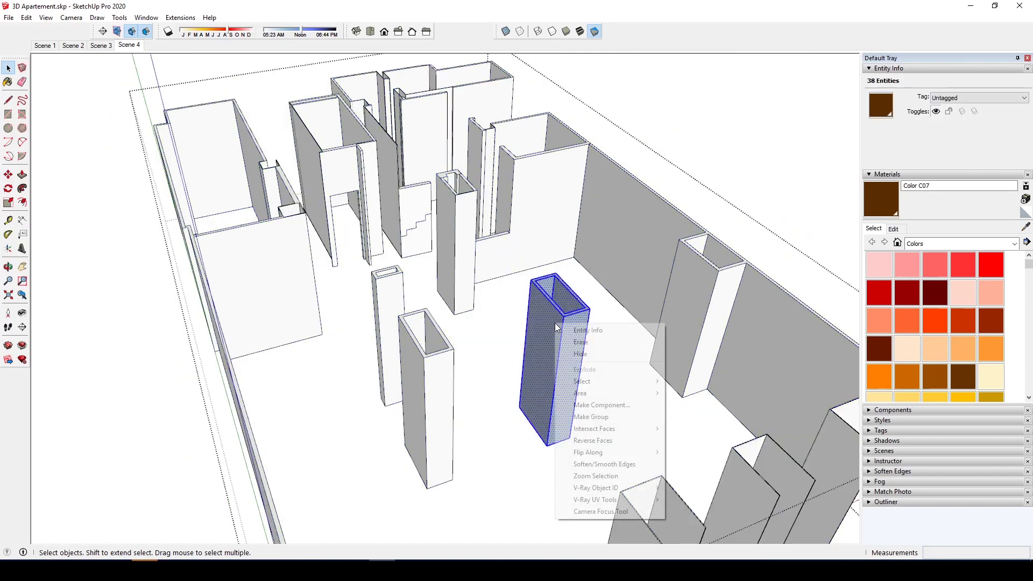
{"action": "left_click", "coordinate": [609, 437]}
{"action": "left_click", "coordinate": [535, 289]}
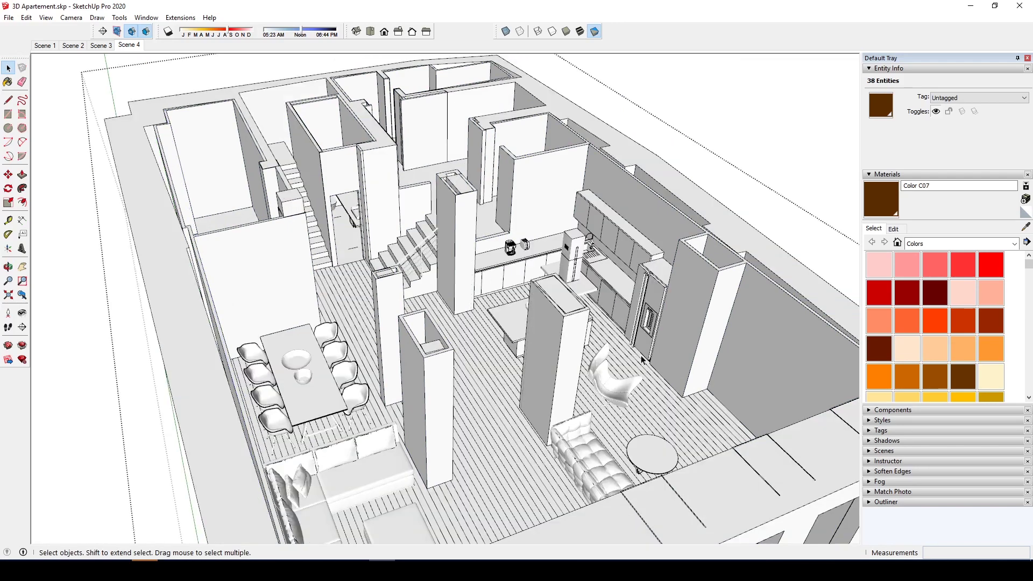
Examine the apartment's walls and columns in Monochrome style for any remaining blue-grey back faces.
{"action": "scroll", "coordinate": [535, 289], "scroll_direction": "down", "scroll_amount": 5}
{"action": "scroll", "coordinate": [549, 320], "scroll_direction": "up", "scroll_amount": 5}
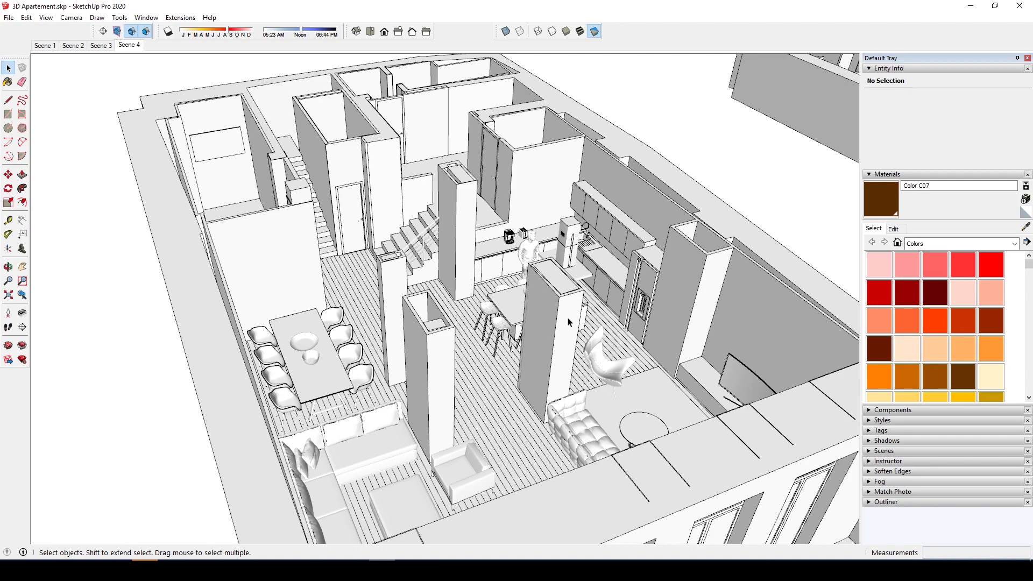
{"action": "middle_click_drag", "start_coordinate": [576, 315], "coordinate": [550, 317]}
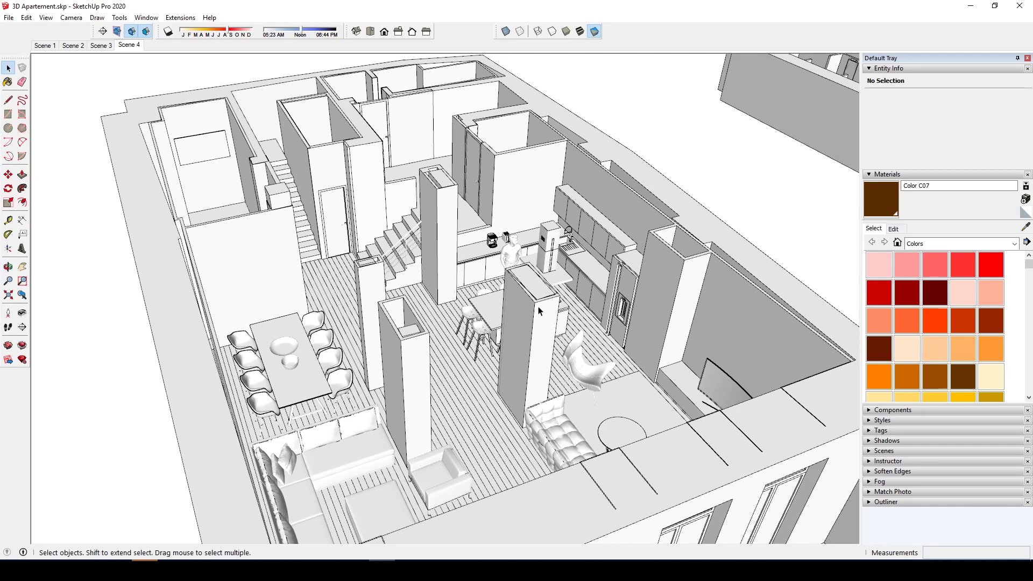
{"action": "scroll", "coordinate": [468, 303], "scroll_direction": "down", "scroll_amount": 6}
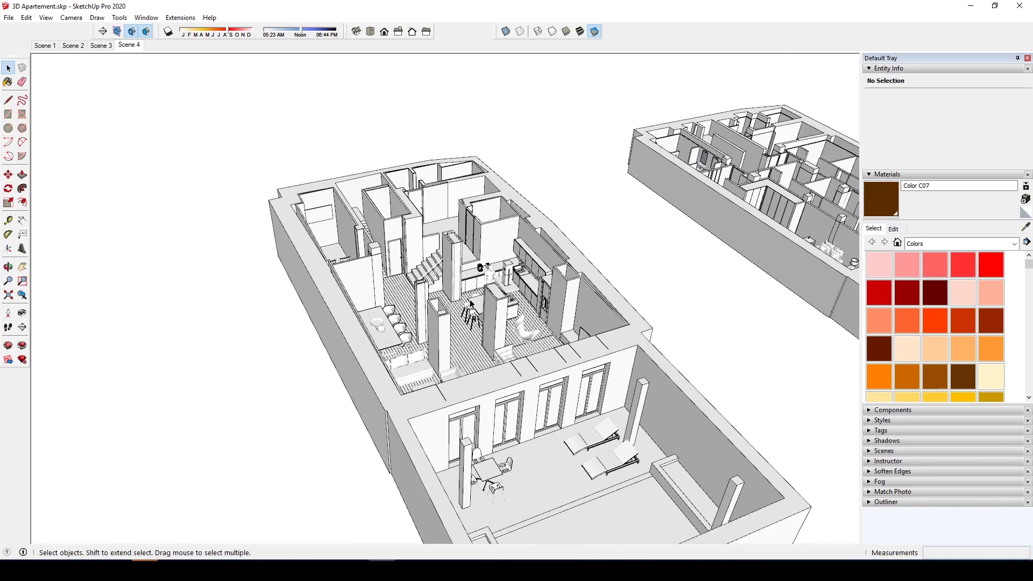
{"action": "scroll", "coordinate": [513, 308], "scroll_direction": "up", "scroll_amount": 2}
{"action": "middle_click_drag", "start_coordinate": [513, 308], "coordinate": [430, 314]}
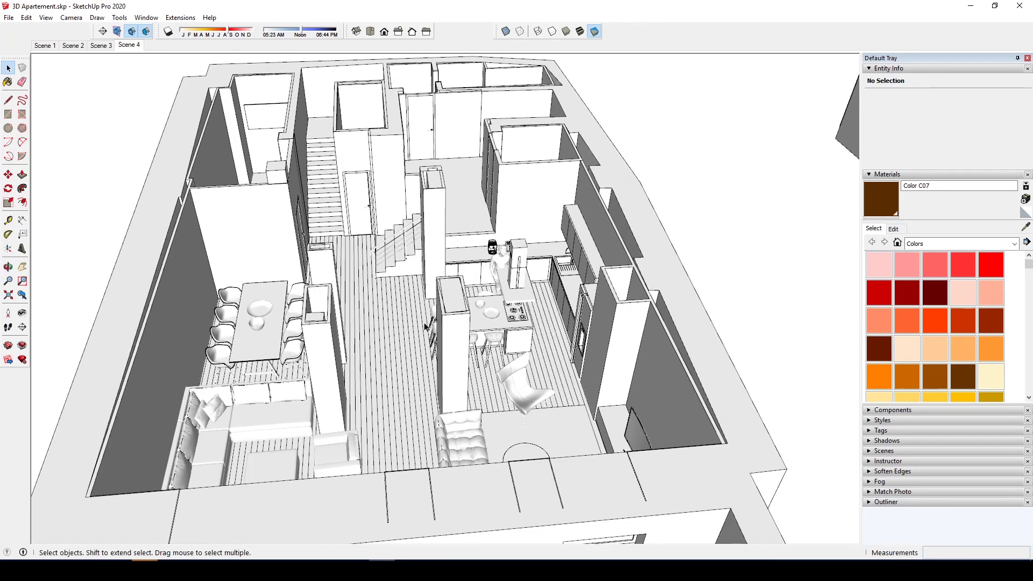
{"action": "scroll", "coordinate": [442, 325], "scroll_direction": "down", "scroll_amount": 3}
{"action": "scroll", "coordinate": [461, 342], "scroll_direction": "up", "scroll_amount": 1}
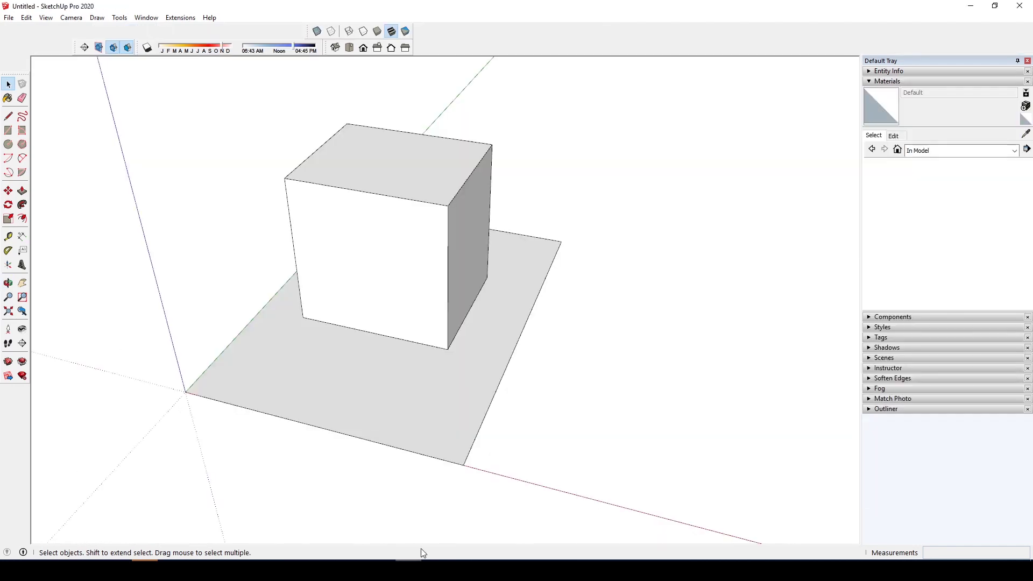
Switch to the Untitled model, flatten the box onto the base rectangle with Push/Pull, and delete its leftover geometry.
{"action": "scroll", "coordinate": [503, 387], "scroll_direction": "down", "scroll_amount": 2}
{"action": "middle_click_drag", "start_coordinate": [503, 387], "coordinate": [205, 410]}
{"action": "scroll", "coordinate": [401, 320], "scroll_direction": "up", "scroll_amount": 1}
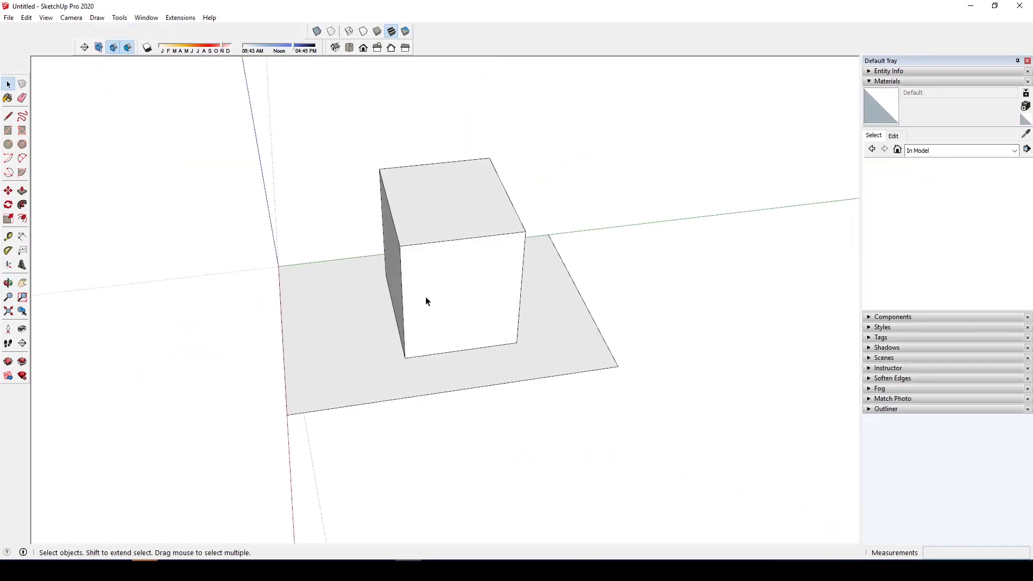
{"action": "left_click", "coordinate": [427, 298]}
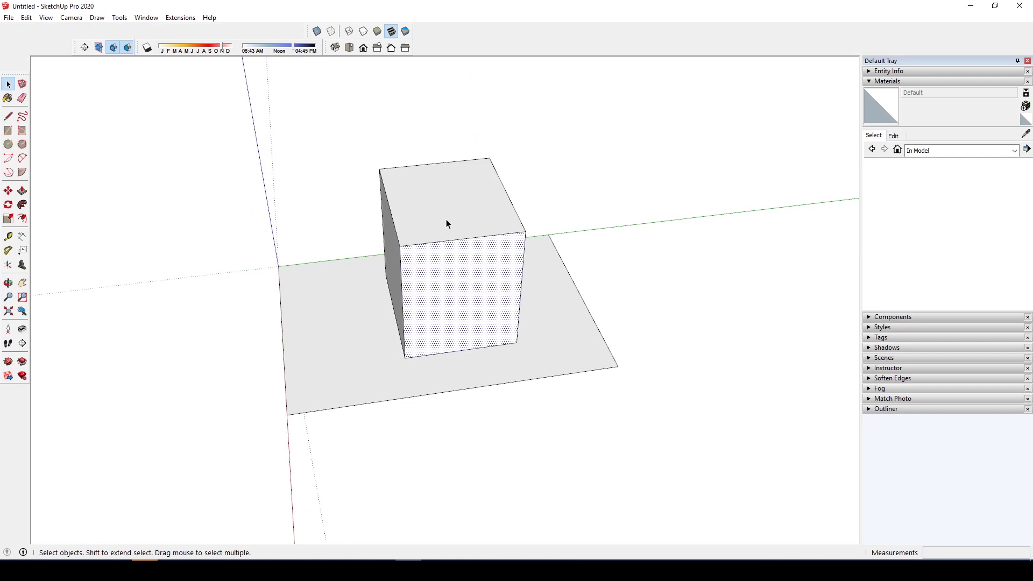
{"action": "mouse_move", "coordinate": [447, 220]}
{"action": "middle_mouse_down"}
{"action": "mouse_move", "coordinate": [475, 221]}
{"action": "mouse_move", "coordinate": [450, 228]}
{"action": "middle_mouse_up"}
{"action": "key", "text": "p"}
{"action": "left_click_drag", "start_coordinate": [447, 226], "coordinate": [399, 302]}
{"action": "key", "text": "space"}
{"action": "left_click", "coordinate": [414, 300]}
{"action": "key", "text": "Delete"}
{"action": "scroll", "coordinate": [429, 318], "scroll_direction": "down", "scroll_amount": 1}
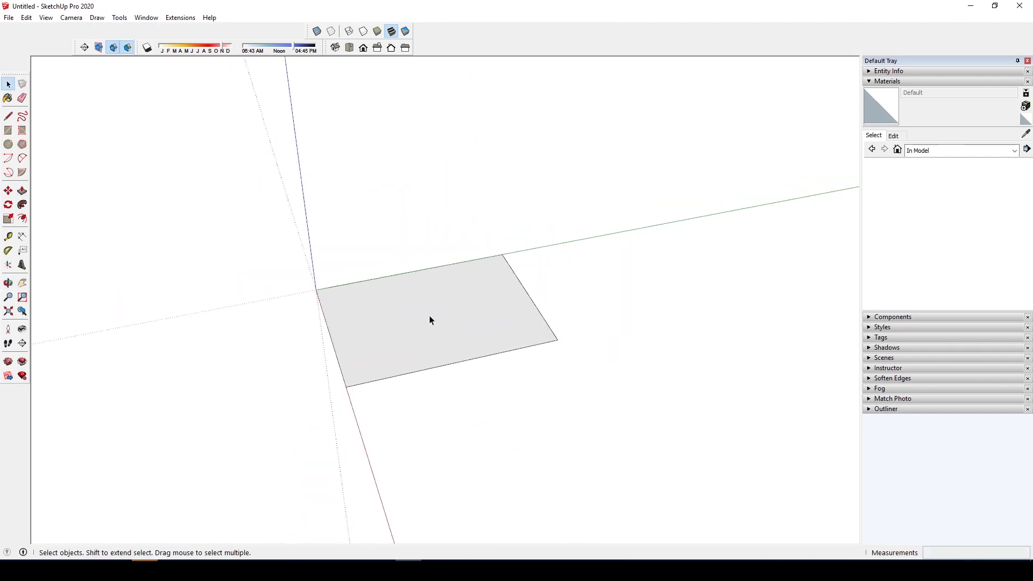
Delete the remaining base rectangle so the Untitled model is empty.
{"action": "scroll", "coordinate": [452, 300], "scroll_direction": "up", "scroll_amount": 1}
{"action": "left_click", "coordinate": [457, 300]}
{"action": "key", "text": "Delete"}
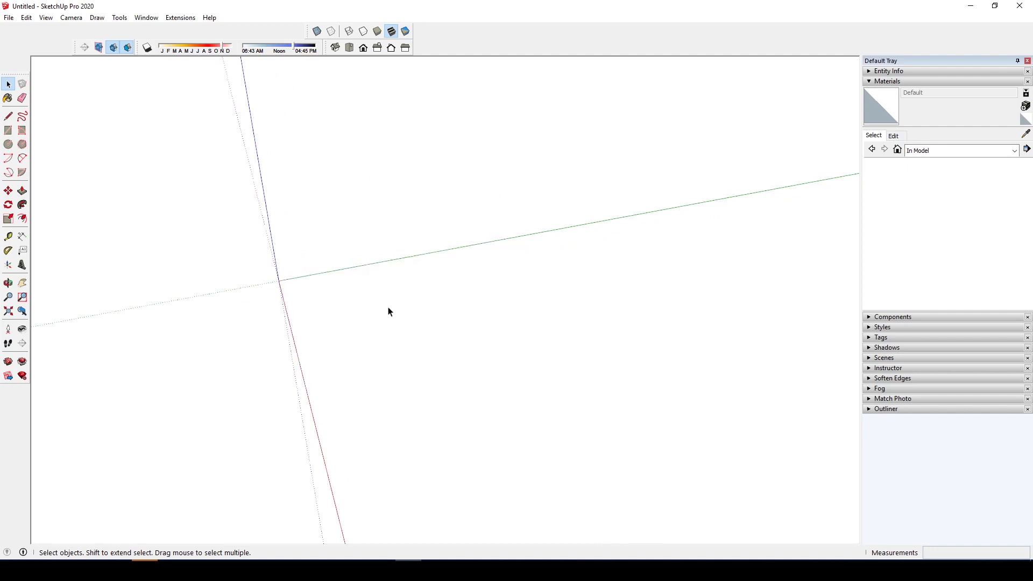
Draw a 100 x 100 cm rectangle on the ground plane starting at the origin.
{"action": "middle_click_drag", "start_coordinate": [388, 309], "coordinate": [422, 330]}
{"action": "key", "text": "r"}
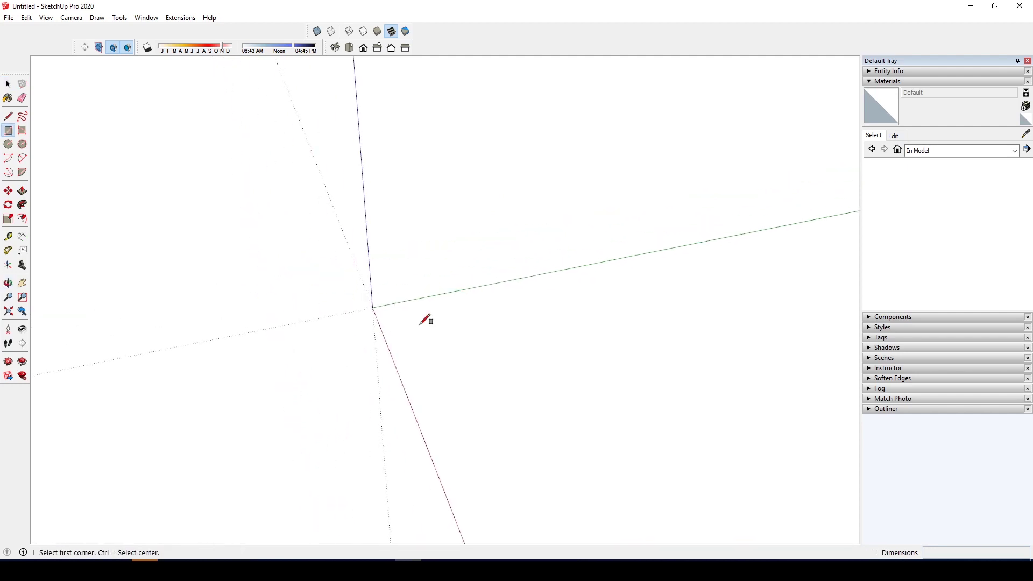
{"action": "left_click", "coordinate": [373, 308]}
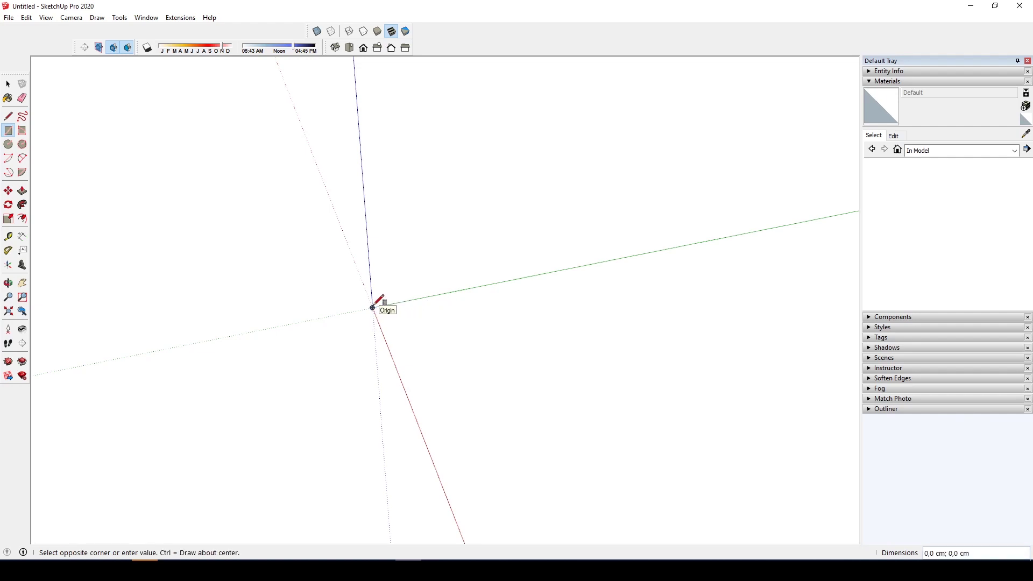
{"action": "type", "text": "100;100"}
{"action": "key", "text": "Return"}
{"action": "key", "text": "space"}
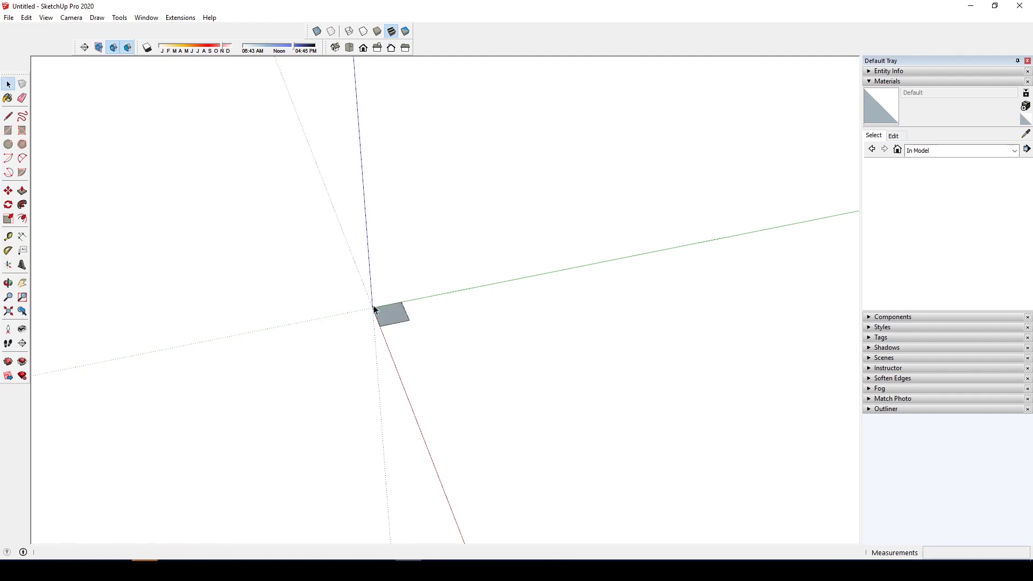
Reverse the face of the square at the origin so its front side points upward.
{"action": "scroll", "coordinate": [401, 317], "scroll_direction": "up", "scroll_amount": 1}
{"action": "scroll", "coordinate": [401, 316], "scroll_direction": "up", "scroll_amount": 3}
{"action": "left_click_drag", "start_coordinate": [281, 272], "coordinate": [676, 503]}
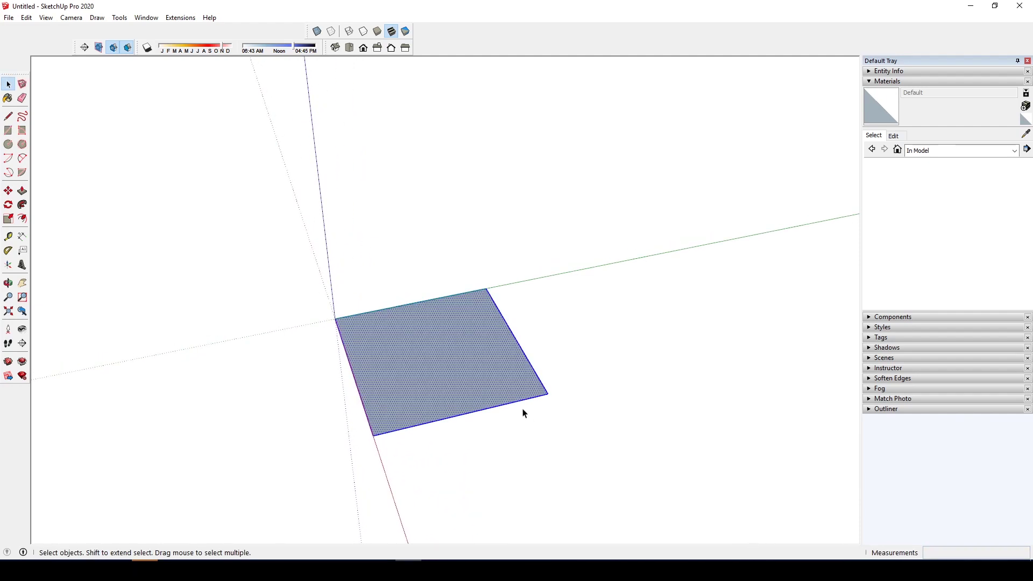
{"action": "middle_click_drag", "start_coordinate": [522, 411], "coordinate": [490, 383]}
{"action": "scroll", "coordinate": [499, 373], "scroll_direction": "up", "scroll_amount": 2}
{"action": "scroll", "coordinate": [499, 373], "scroll_direction": "down", "scroll_amount": 2}
{"action": "scroll", "coordinate": [452, 360], "scroll_direction": "up", "scroll_amount": 2}
{"action": "right_click", "coordinate": [447, 350]}
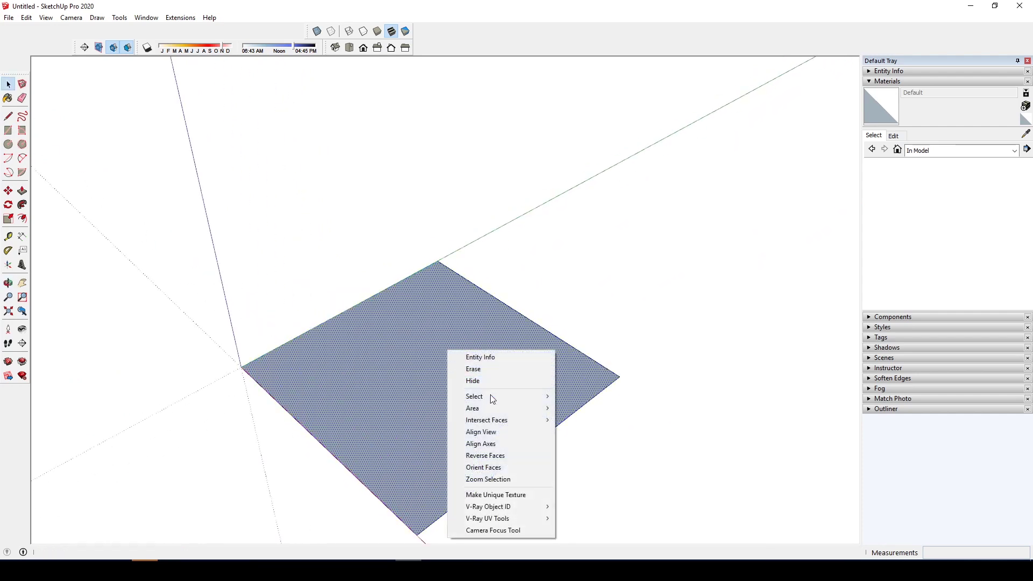
{"action": "left_click", "coordinate": [499, 457]}
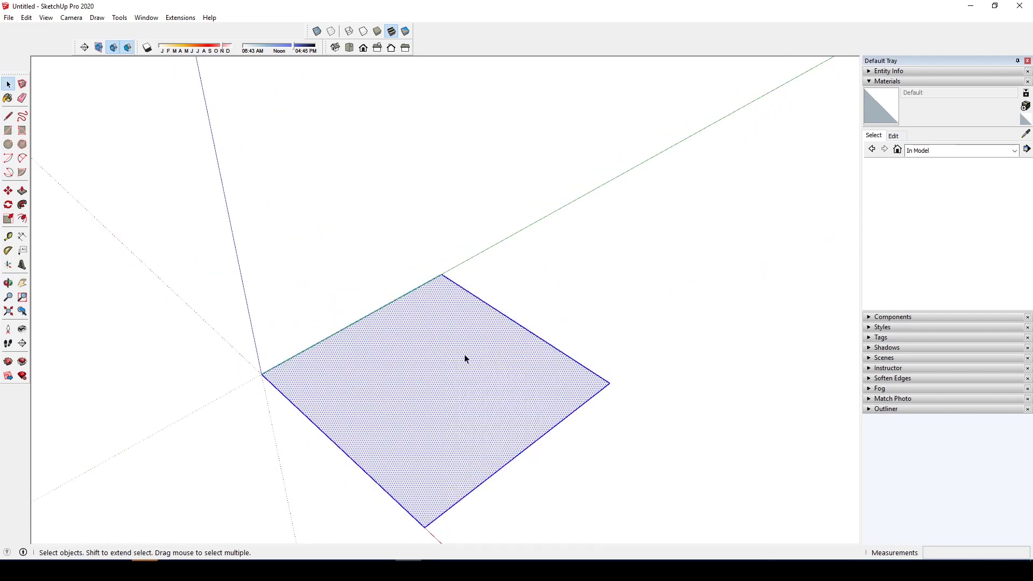
Copy the square 150 cm along the red axis, using its corner at the origin as the base point.
{"action": "scroll", "coordinate": [466, 359], "scroll_direction": "down", "scroll_amount": 2}
{"action": "middle_click_drag", "start_coordinate": [466, 359], "coordinate": [489, 358]}
{"action": "key", "text": "m"}
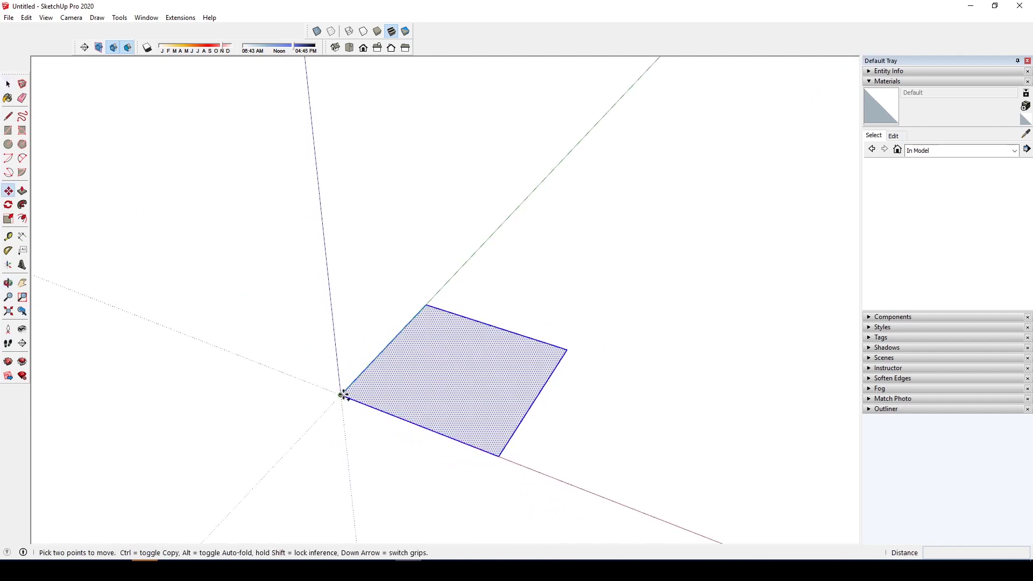
{"action": "left_click", "coordinate": [342, 396]}
{"action": "key", "text": "ctrl"}
{"action": "type", "text": "150"}
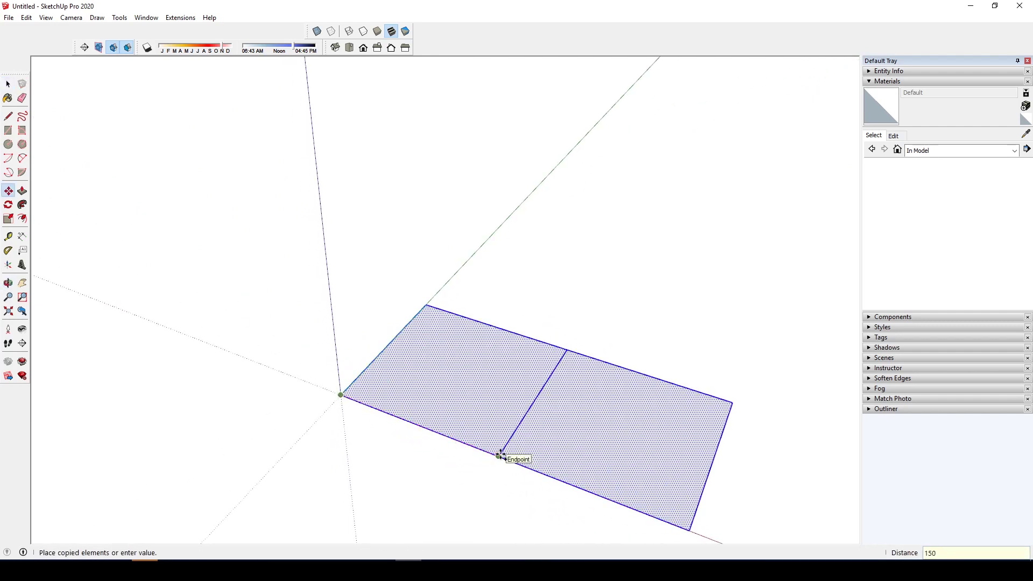
{"action": "key", "text": "Return"}
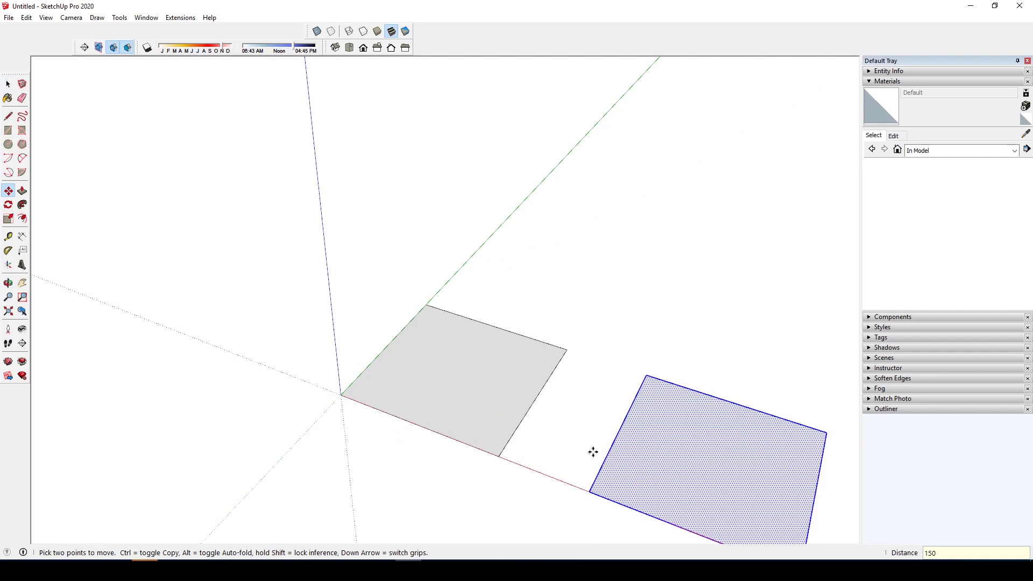
Multiply the last copy by 3 to form a row of four evenly spaced squares.
{"action": "type", "text": "*"}
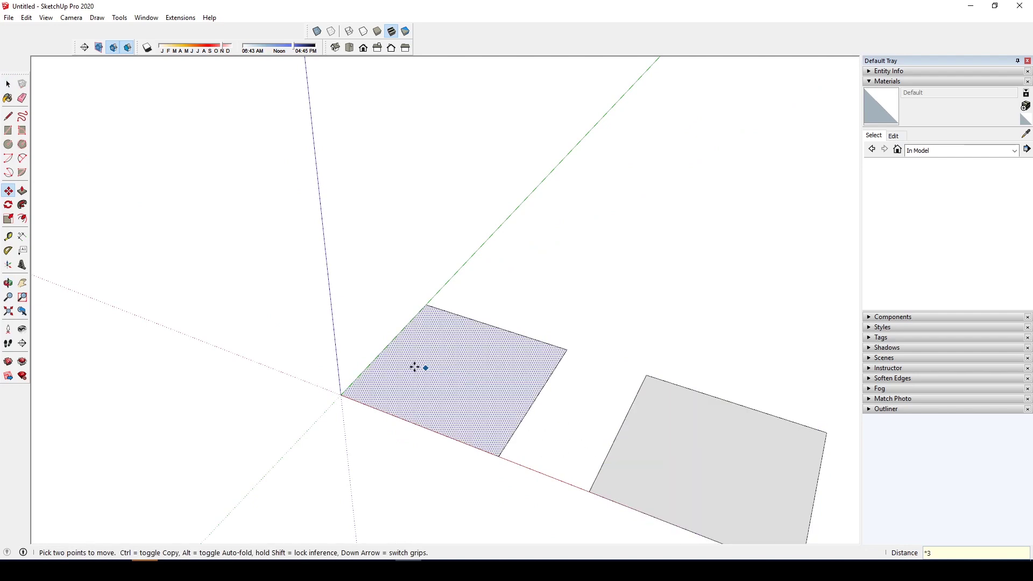
{"action": "type", "text": "3"}
{"action": "key", "text": "Return"}
{"action": "key", "text": "space"}
{"action": "scroll", "coordinate": [425, 368], "scroll_direction": "down", "scroll_amount": 3}
{"action": "middle_click_drag", "start_coordinate": [434, 372], "coordinate": [585, 348]}
{"action": "scroll", "coordinate": [502, 362], "scroll_direction": "up", "scroll_amount": 3}
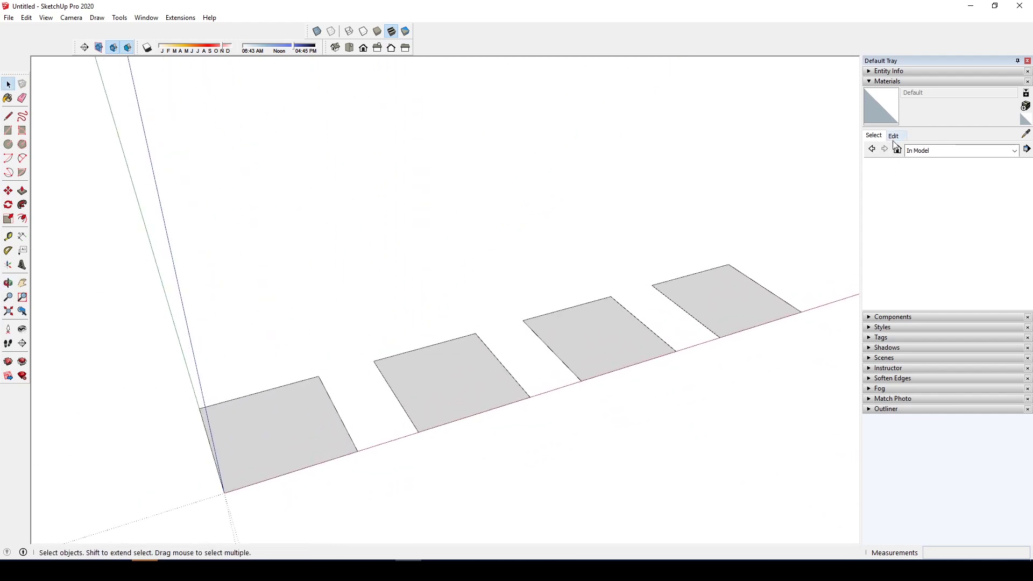
Open the Colors material library and paint the square at the origin with Color A03.
{"action": "left_click", "coordinate": [1016, 151]}
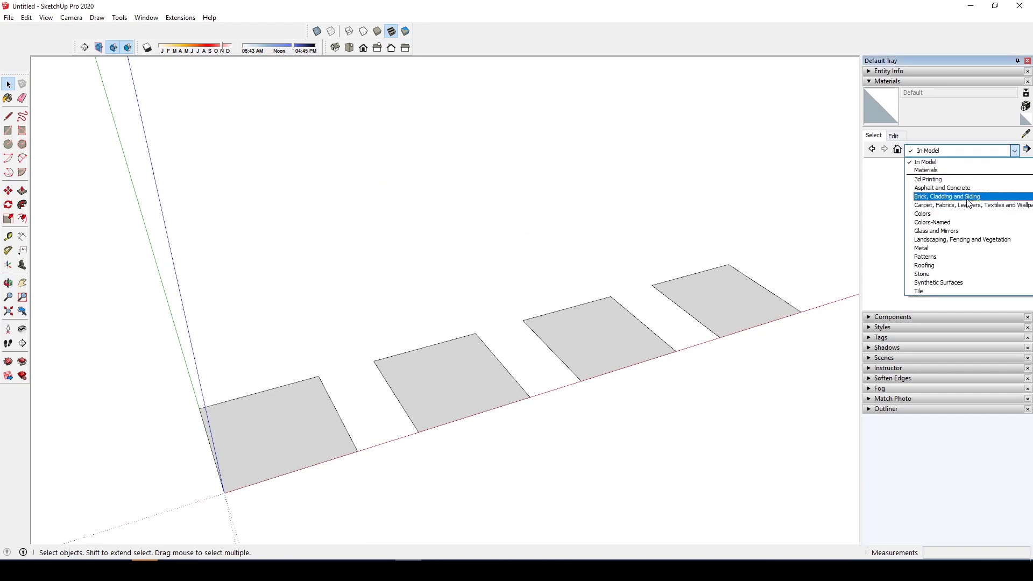
{"action": "left_click", "coordinate": [940, 170]}
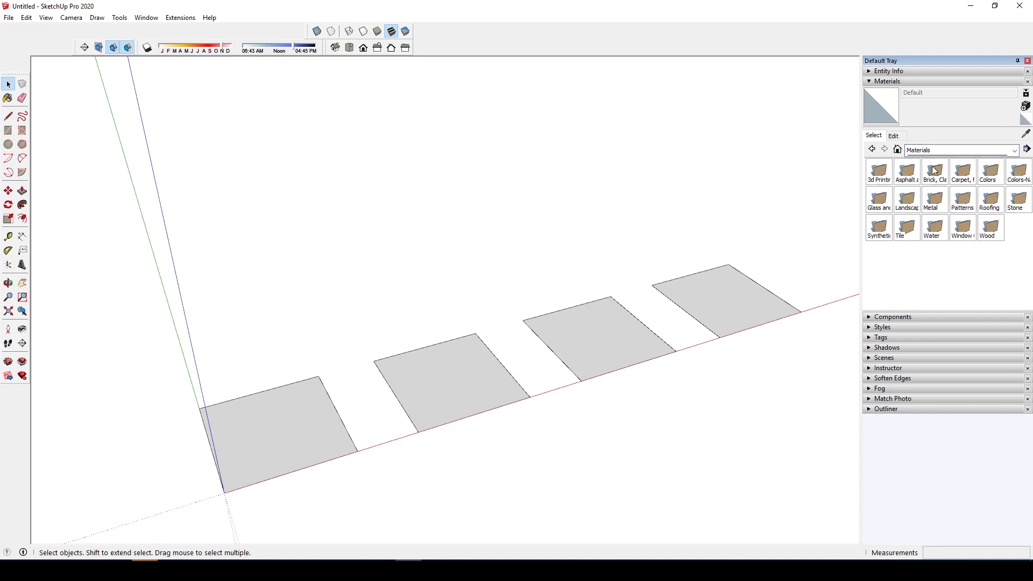
{"action": "left_click", "coordinate": [1015, 152]}
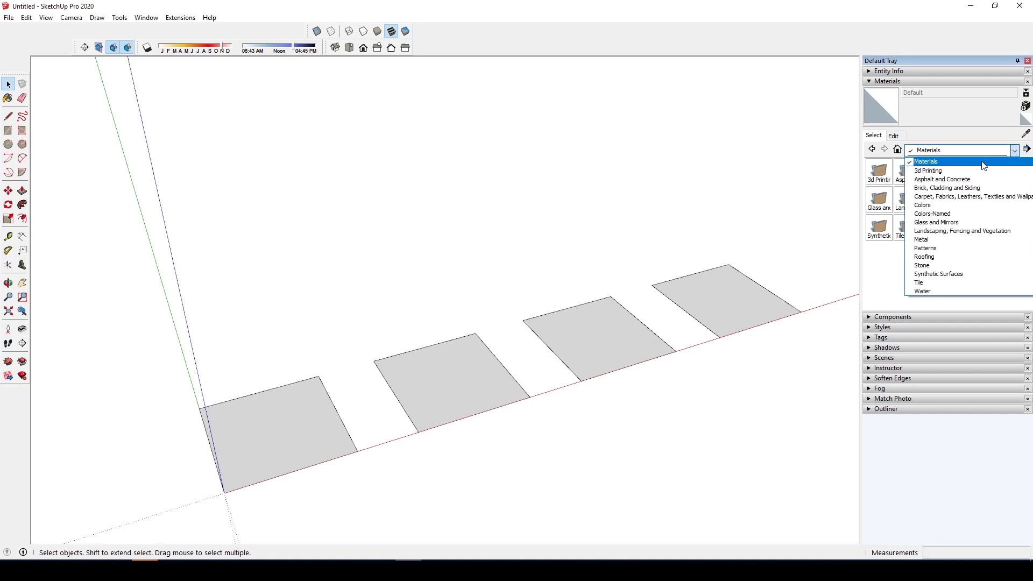
{"action": "left_click", "coordinate": [955, 209]}
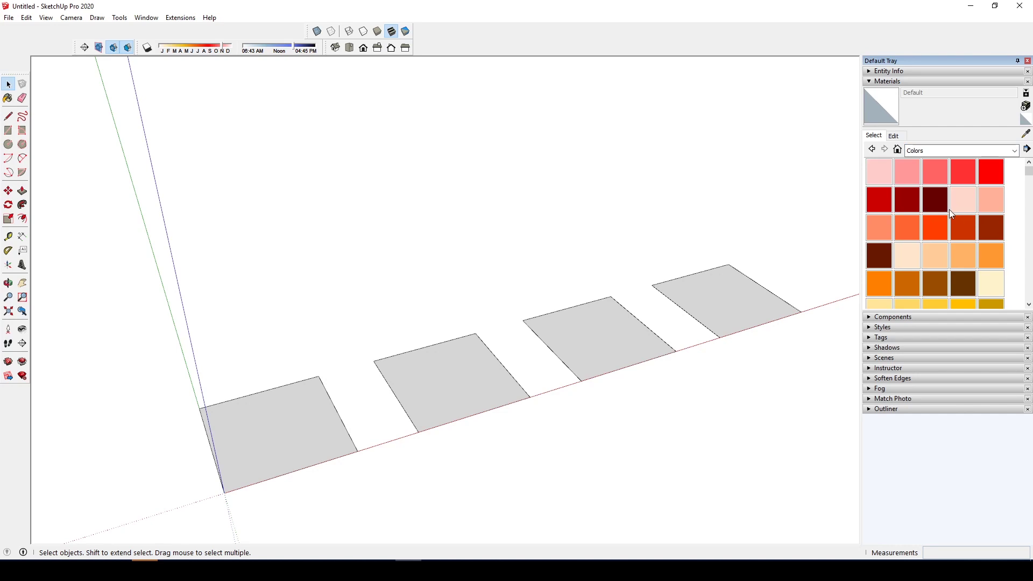
{"action": "left_click", "coordinate": [934, 175]}
{"action": "left_click", "coordinate": [277, 418]}
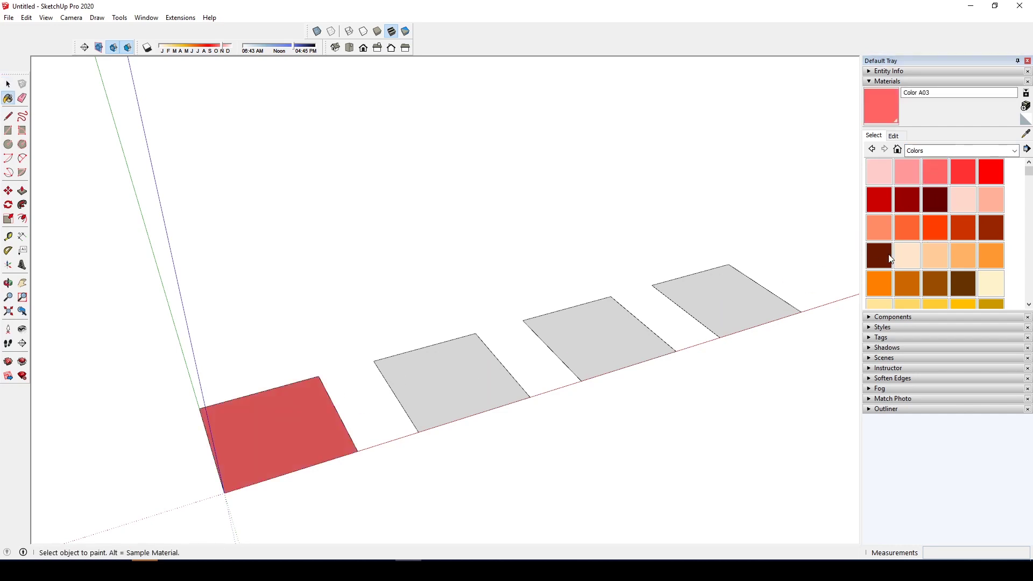
Paint the second square of the row with the teal Color H07.
{"action": "scroll", "coordinate": [893, 257], "scroll_direction": "down", "scroll_amount": 5}
{"action": "left_click", "coordinate": [937, 251]}
{"action": "left_click", "coordinate": [487, 359]}
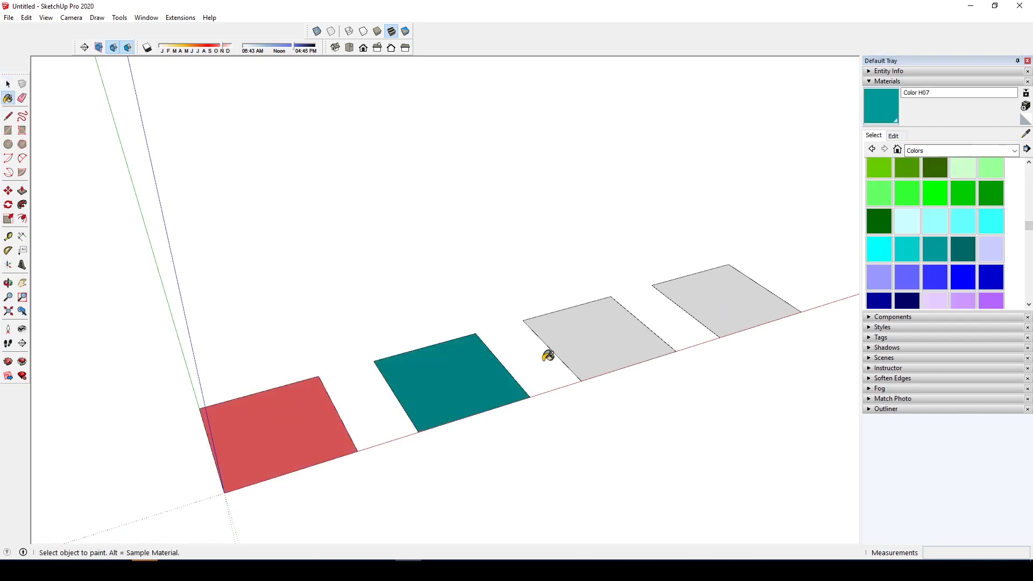
Paint the third square of the row with the dark grey Color M06.
{"action": "left_click", "coordinate": [943, 281]}
{"action": "scroll", "coordinate": [955, 277], "scroll_direction": "down", "scroll_amount": 5}
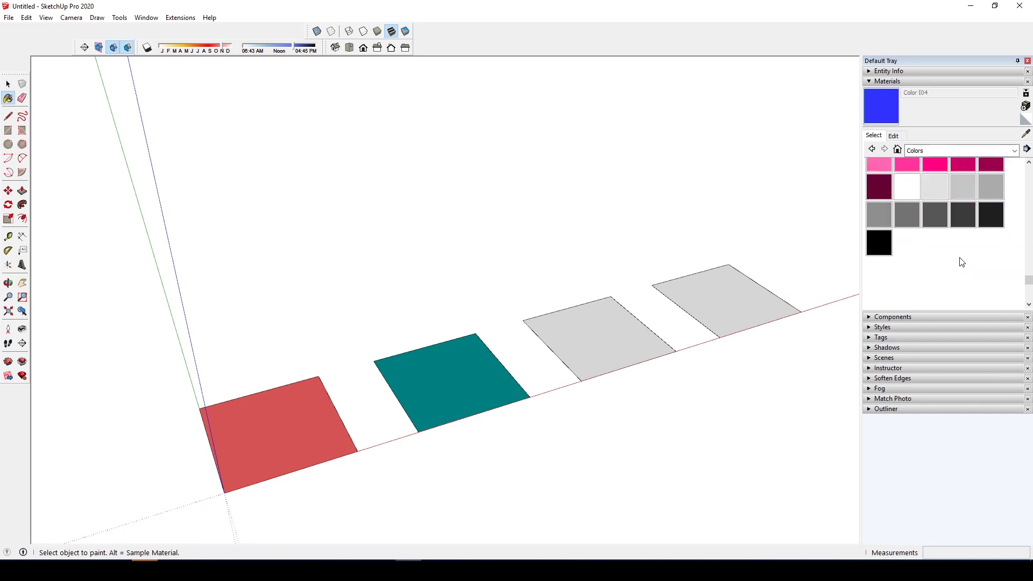
{"action": "scroll", "coordinate": [960, 243], "scroll_direction": "up", "scroll_amount": 2}
{"action": "left_click", "coordinate": [942, 227]}
{"action": "left_click", "coordinate": [934, 279]}
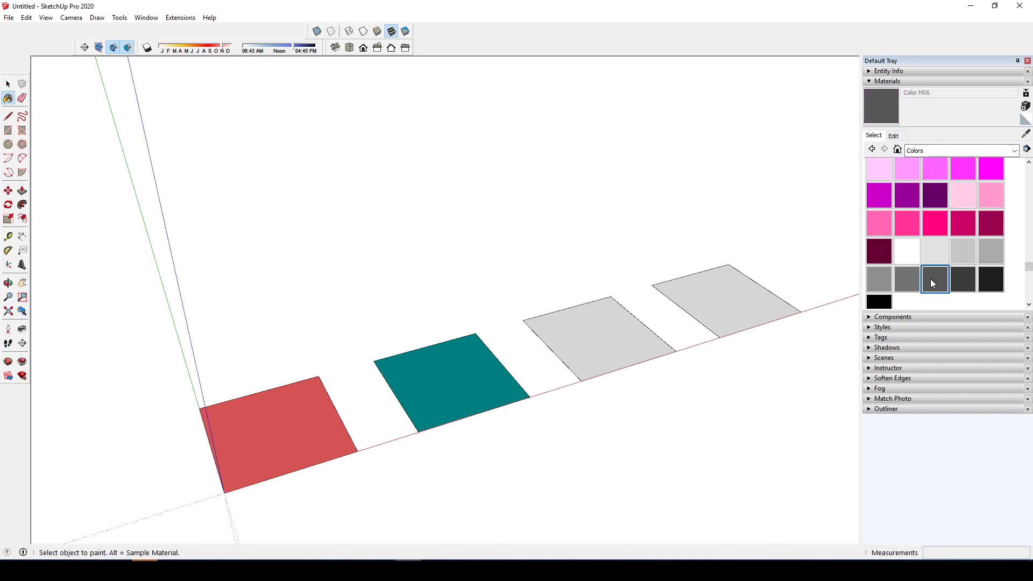
{"action": "left_click", "coordinate": [638, 329]}
{"action": "key", "text": "space"}
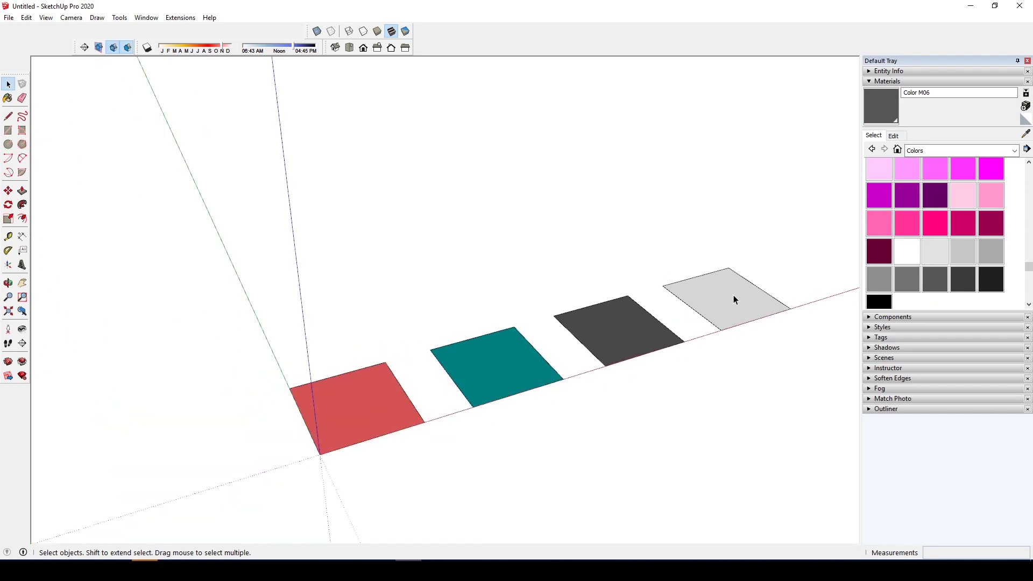
Copy the row of four squares 150 cm along the green axis to the other side of the red axis.
{"action": "middle_click_drag", "start_coordinate": [734, 295], "coordinate": [653, 350]}
{"action": "scroll", "coordinate": [613, 312], "scroll_direction": "down", "scroll_amount": 3}
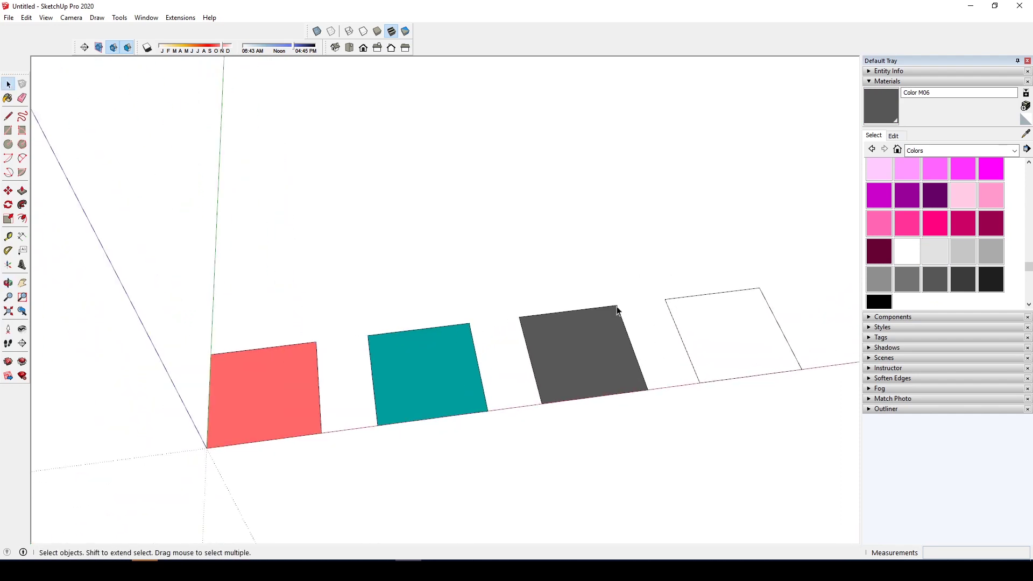
{"action": "scroll", "coordinate": [251, 398], "scroll_direction": "up", "scroll_amount": 3}
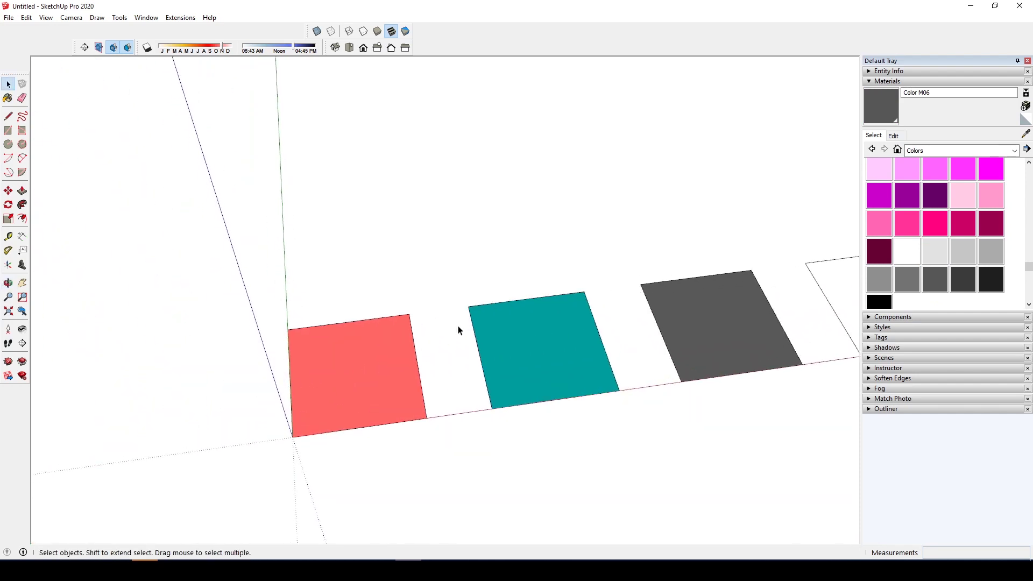
{"action": "middle_click_drag", "start_coordinate": [566, 334], "coordinate": [508, 337]}
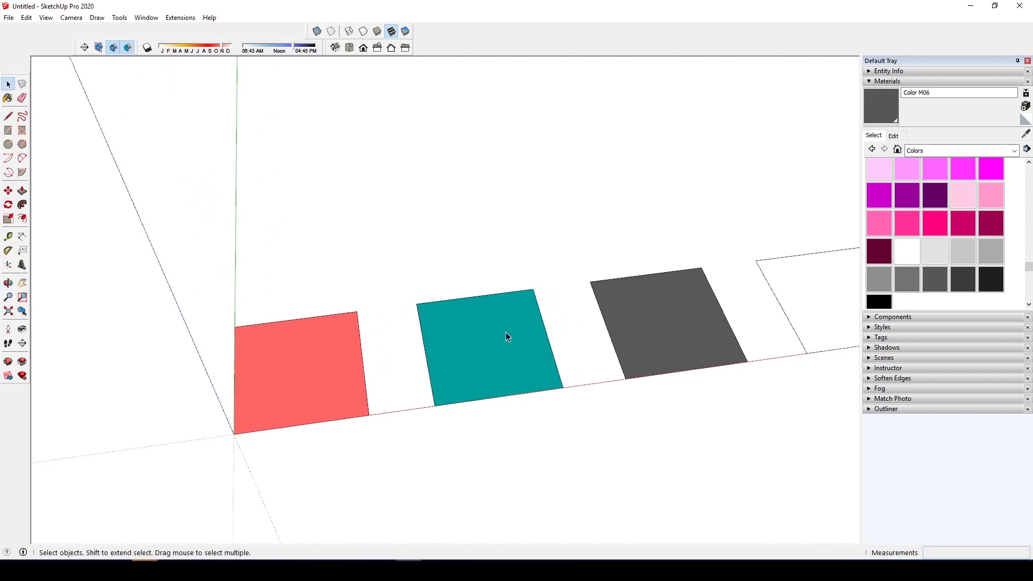
{"action": "scroll", "coordinate": [508, 334], "scroll_direction": "down", "scroll_amount": 3}
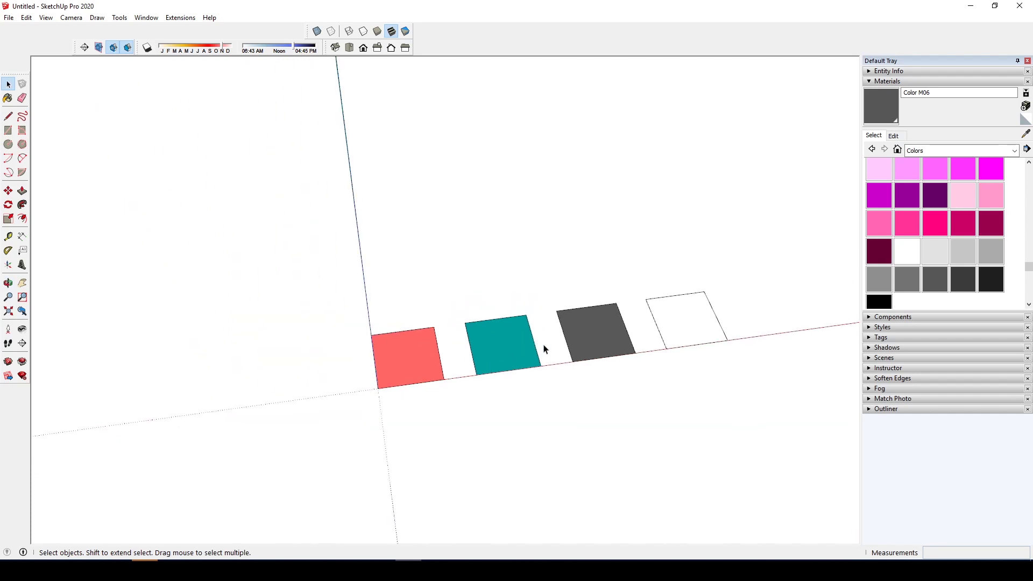
{"action": "left_click_drag", "start_coordinate": [304, 259], "coordinate": [783, 414]}
{"action": "middle_click_drag", "start_coordinate": [783, 415], "coordinate": [429, 392]}
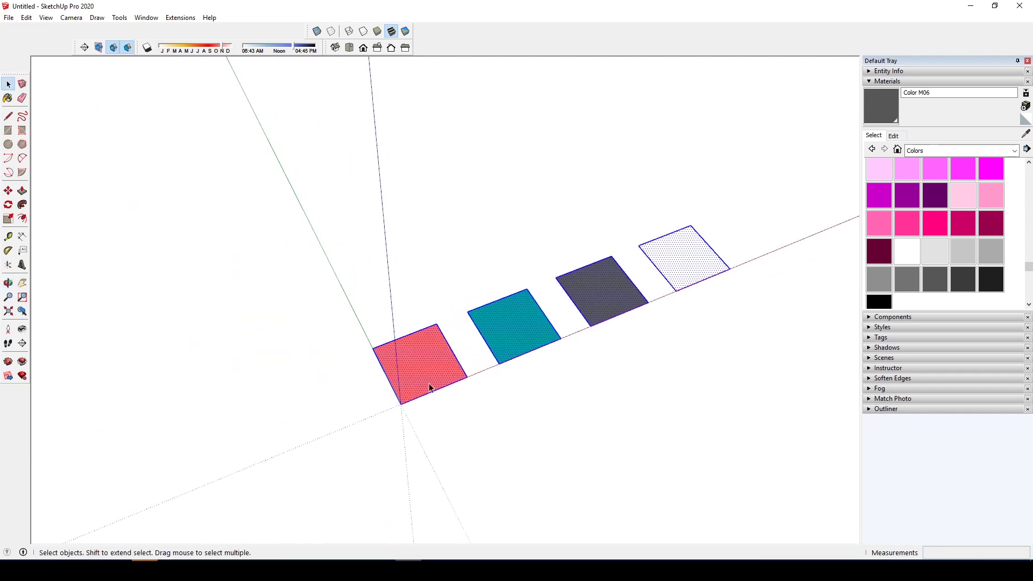
{"action": "key", "text": "m"}
{"action": "left_click", "coordinate": [373, 351]}
{"action": "key", "text": "ctrl"}
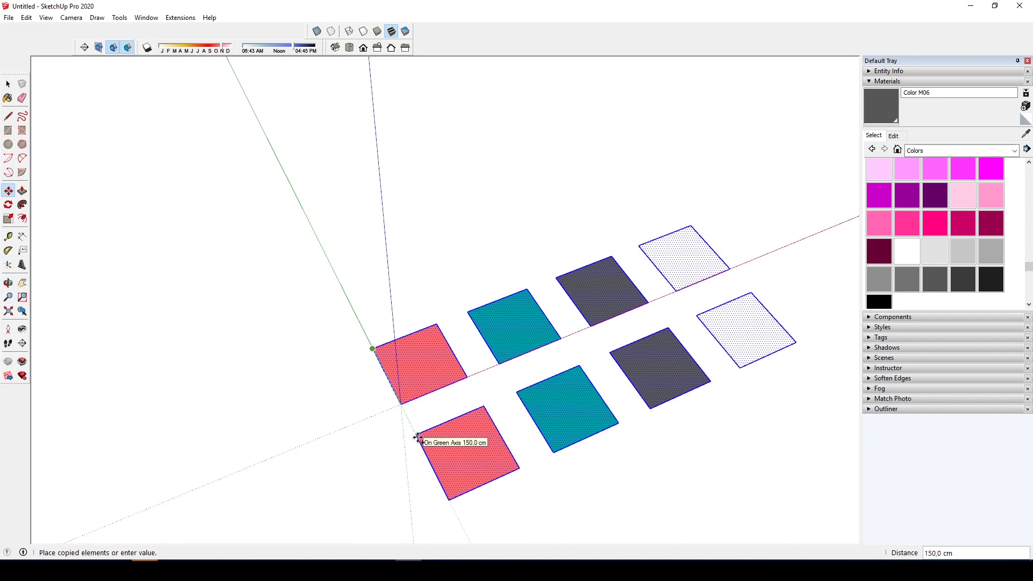
{"action": "left_click", "coordinate": [417, 434]}
{"action": "key", "text": "space"}
{"action": "scroll", "coordinate": [501, 449], "scroll_direction": "up", "scroll_amount": 2}
{"action": "left_click", "coordinate": [574, 483]}
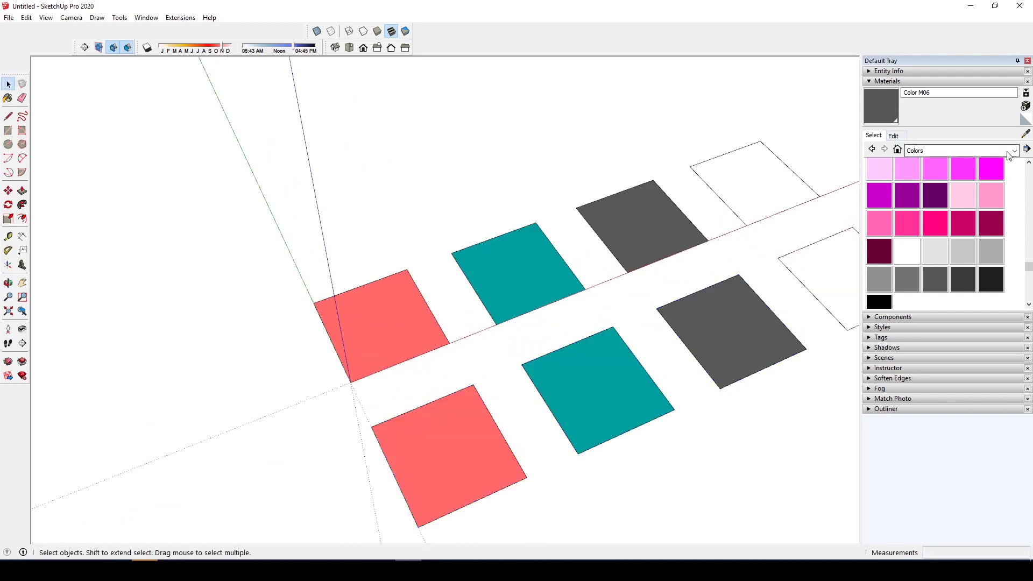
Paint the red square of the copied row with Brick Rough Tan from the Brick, Cladding and Siding library.
{"action": "left_click", "coordinate": [936, 150]}
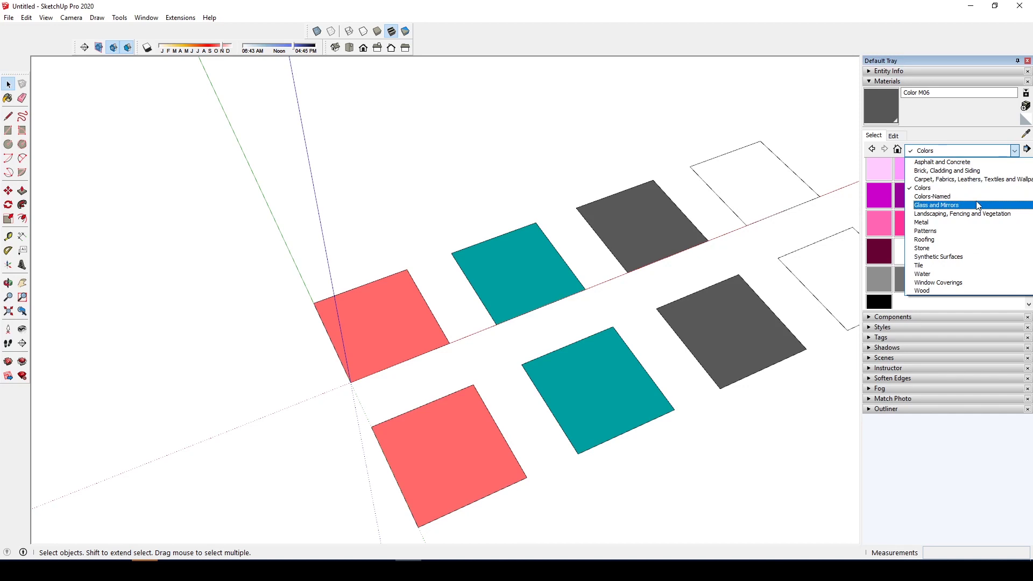
{"action": "left_click", "coordinate": [980, 172]}
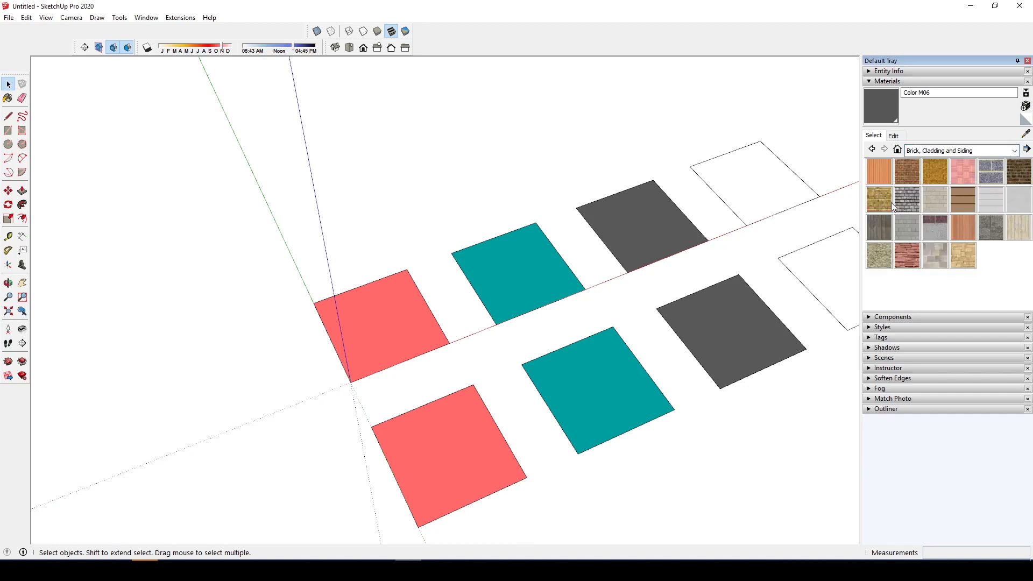
{"action": "left_click", "coordinate": [887, 205]}
{"action": "left_click", "coordinate": [469, 430]}
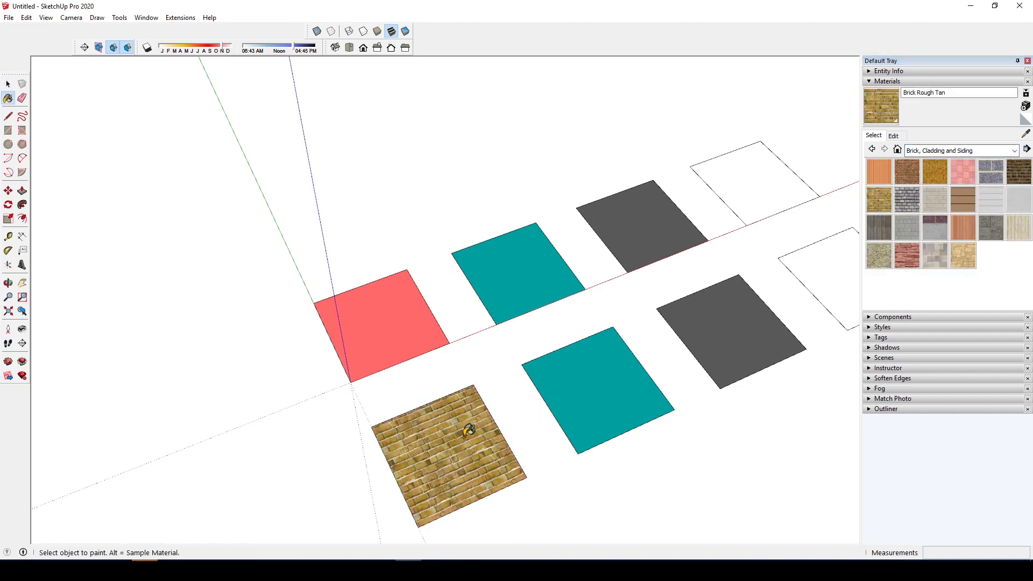
Paint the second square of the copied row with Brick Rough Tan, and replace it with Stone Masonry Multi.
{"action": "left_click", "coordinate": [602, 374]}
{"action": "key", "text": "space"}
{"action": "left_click", "coordinate": [929, 257]}
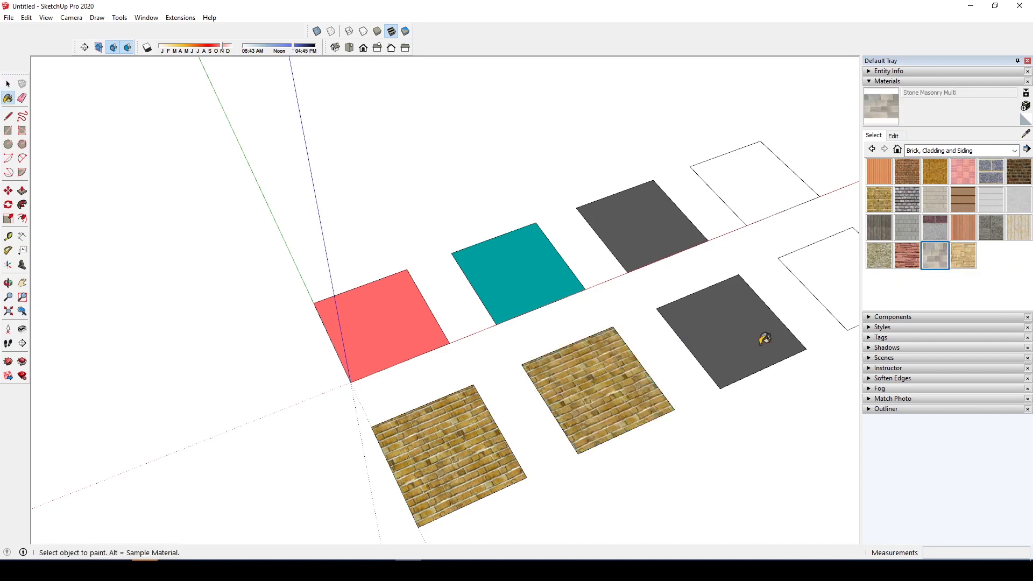
{"action": "left_click", "coordinate": [624, 373]}
Paint the third square of the copied row with Grass Dark Green from the Landscaping, Fencing and Vegetation library.
{"action": "middle_click_drag", "start_coordinate": [692, 334], "coordinate": [673, 336]}
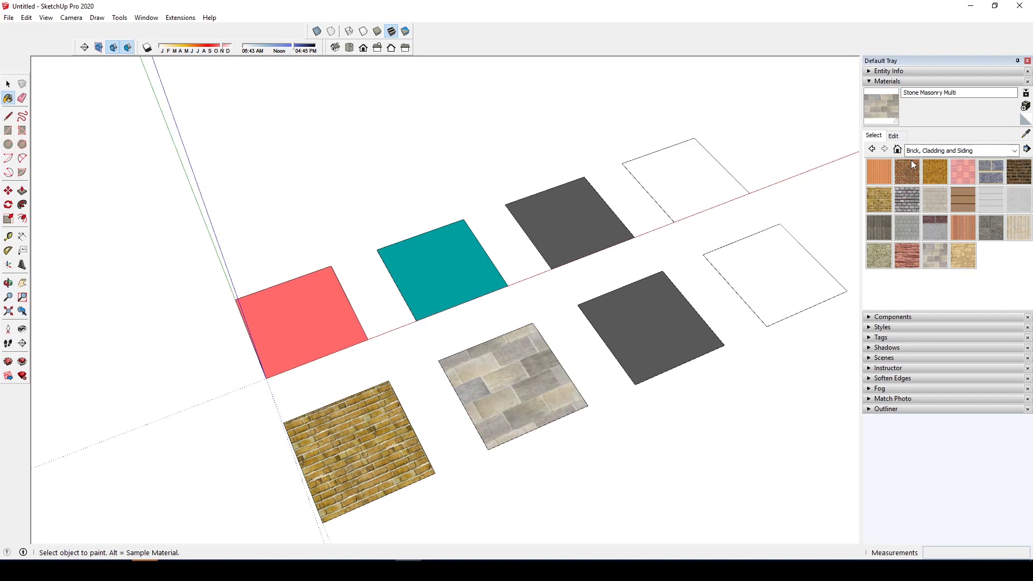
{"action": "left_click", "coordinate": [1001, 150]}
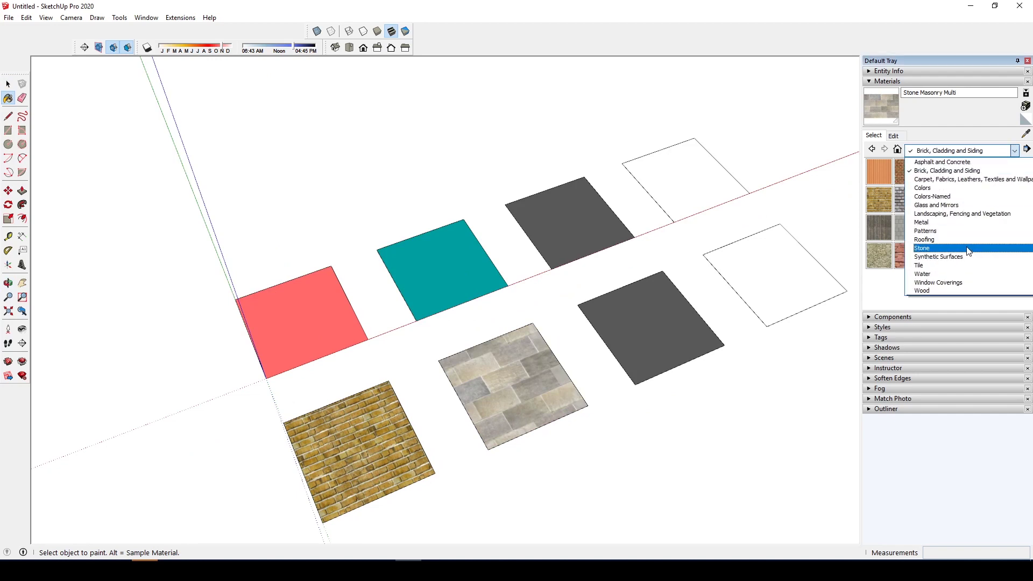
{"action": "left_click", "coordinate": [969, 251]}
{"action": "left_click", "coordinate": [1015, 151]}
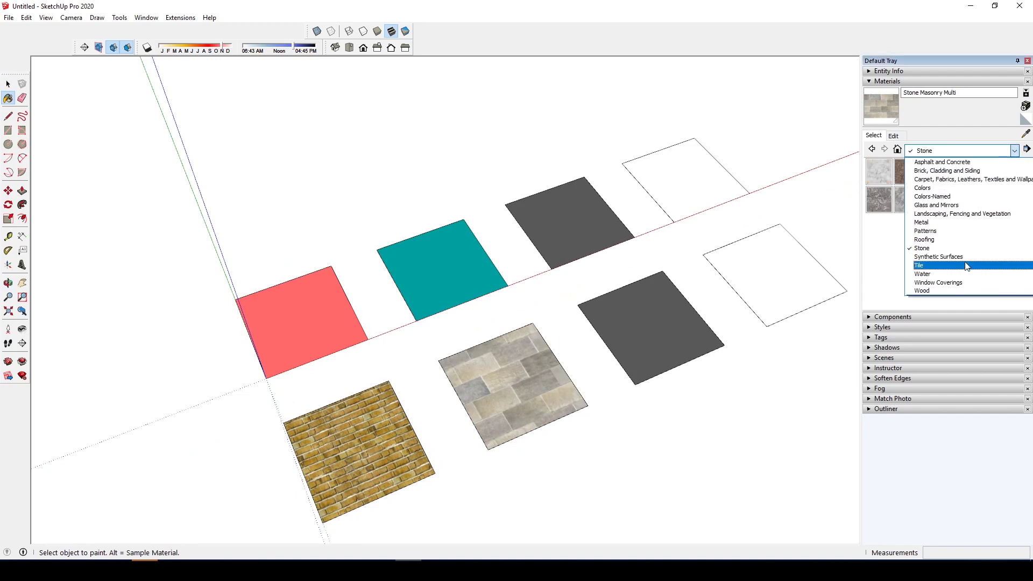
{"action": "left_click", "coordinate": [968, 214]}
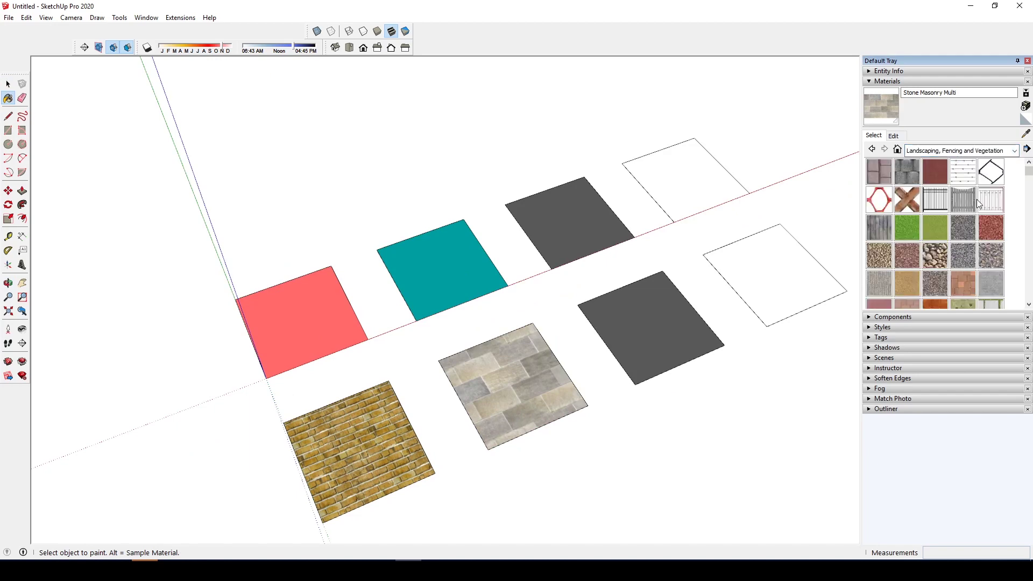
{"action": "left_click", "coordinate": [914, 225]}
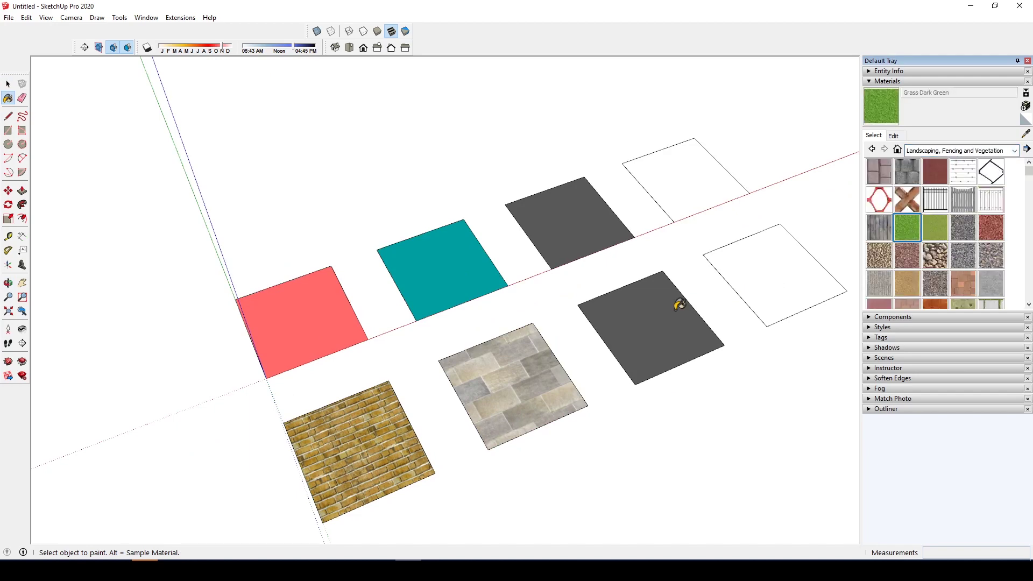
{"action": "left_click", "coordinate": [679, 344]}
{"action": "key", "text": "space"}
Sample the Stone Masonry Multi material from the second square of the copied row and open its material properties for editing.
{"action": "scroll", "coordinate": [667, 345], "scroll_direction": "up", "scroll_amount": 3}
{"action": "middle_click_drag", "start_coordinate": [657, 330], "coordinate": [474, 277]}
{"action": "scroll", "coordinate": [204, 359], "scroll_direction": "down", "scroll_amount": 2}
{"action": "middle_click_drag", "start_coordinate": [269, 343], "coordinate": [299, 369]}
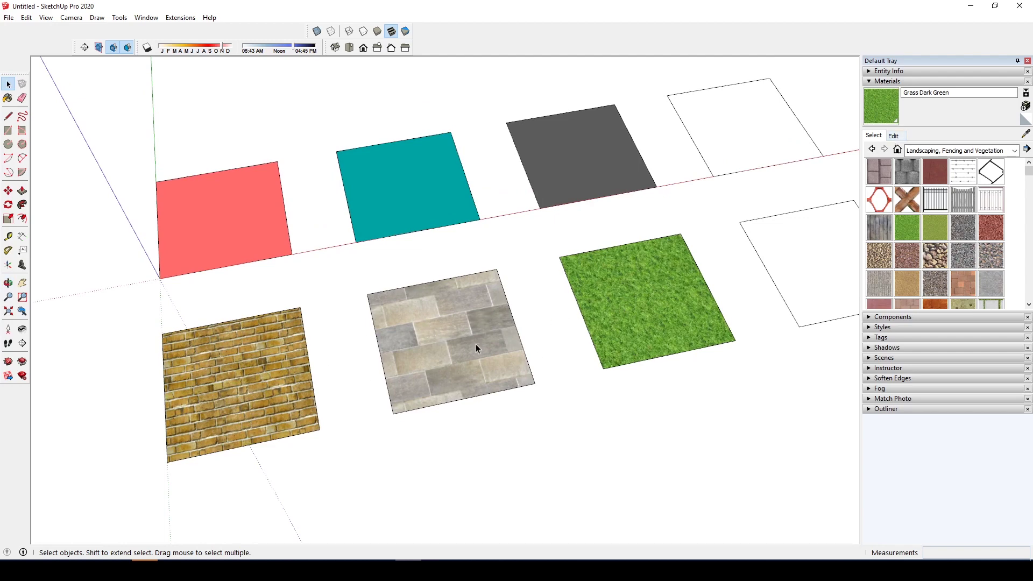
{"action": "middle_click_drag", "start_coordinate": [549, 312], "coordinate": [468, 337]}
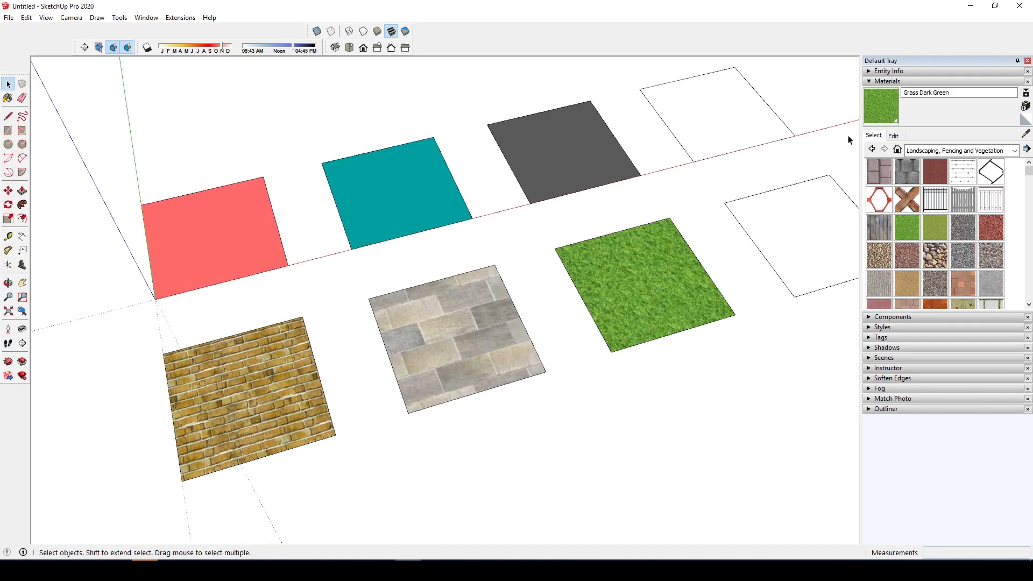
{"action": "left_click", "coordinate": [440, 345]}
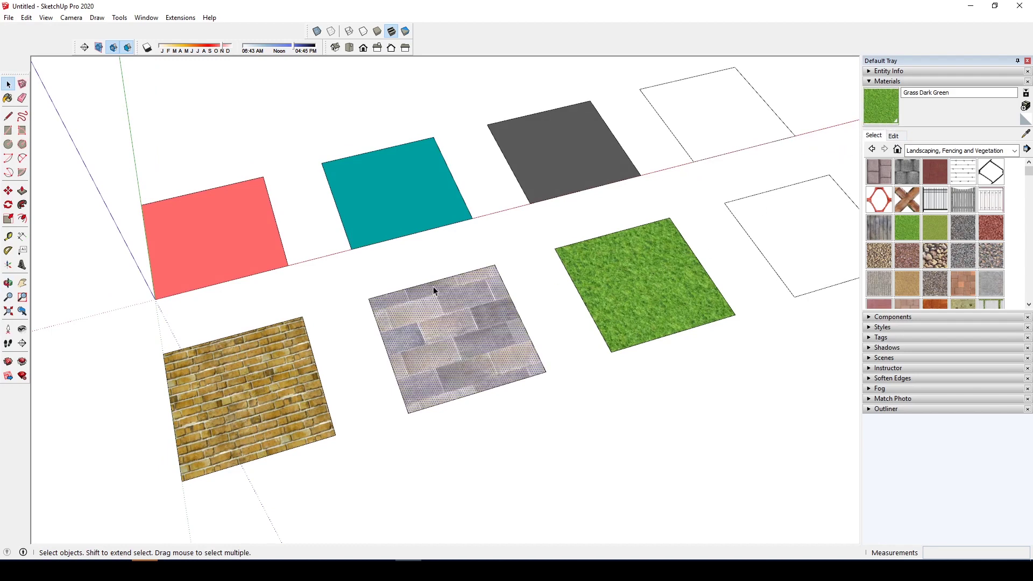
{"action": "scroll", "coordinate": [407, 301], "scroll_direction": "up", "scroll_amount": 4}
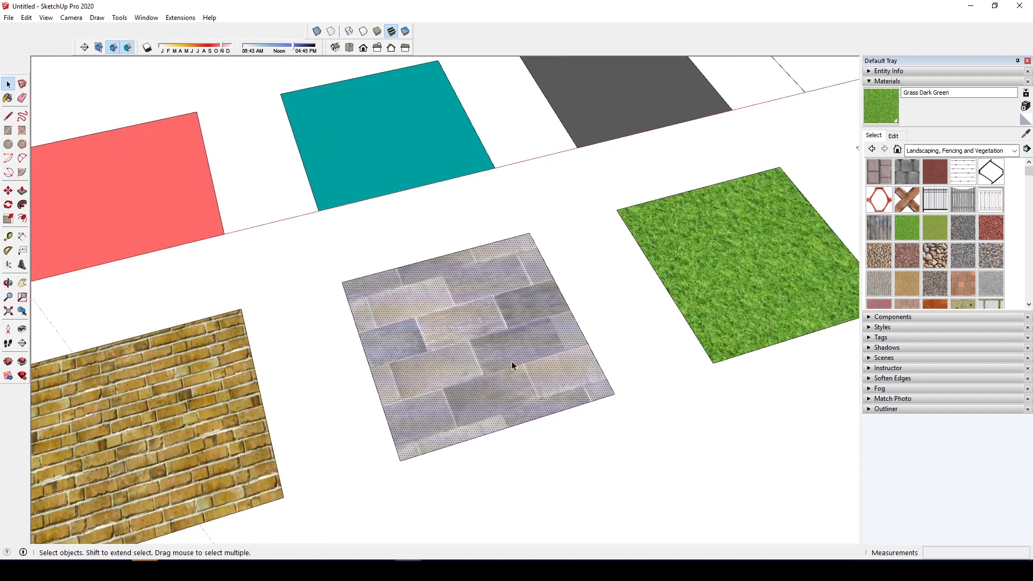
{"action": "scroll", "coordinate": [698, 225], "scroll_direction": "down", "scroll_amount": 2}
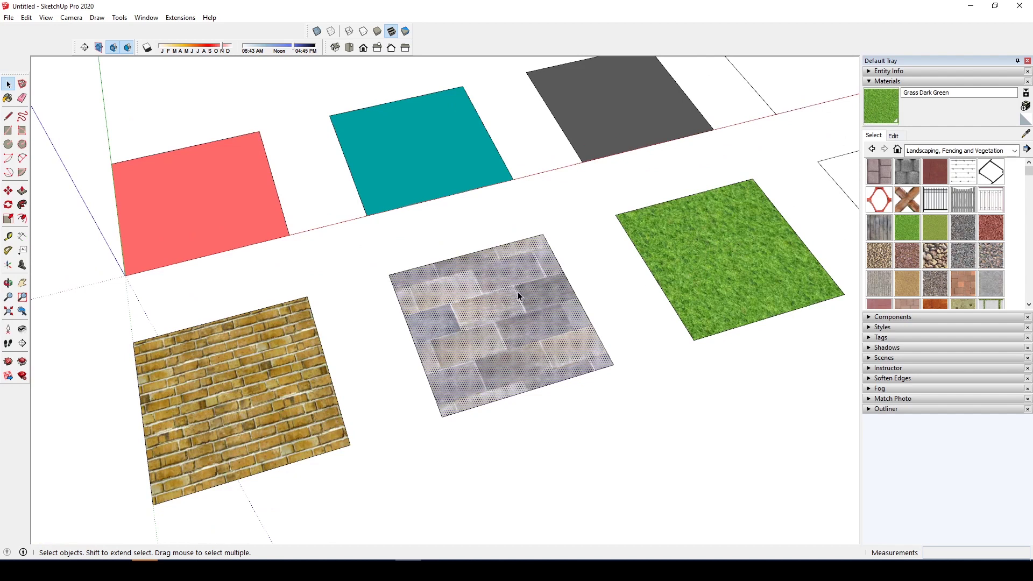
{"action": "left_click", "coordinate": [1026, 135]}
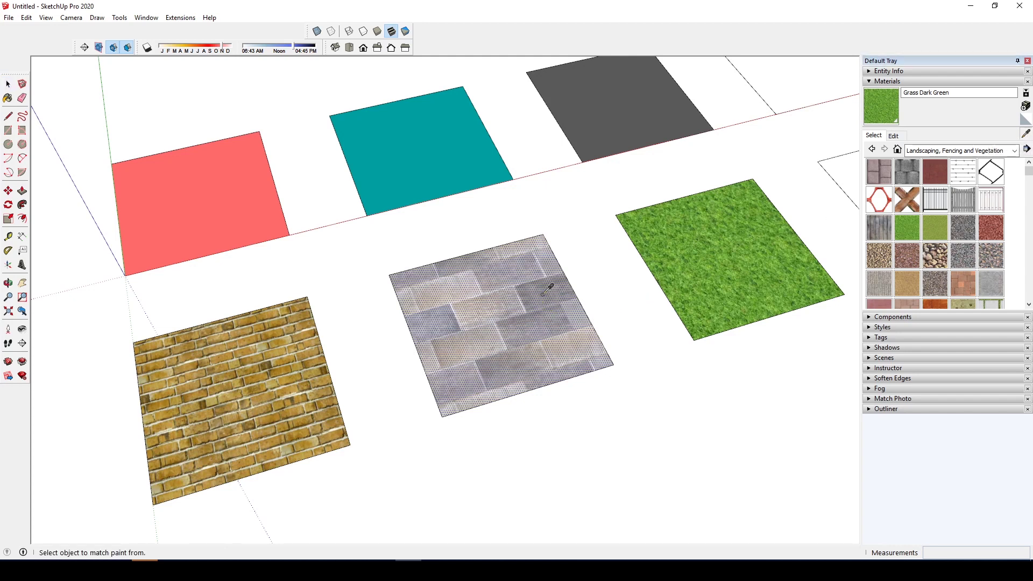
{"action": "left_click", "coordinate": [482, 305]}
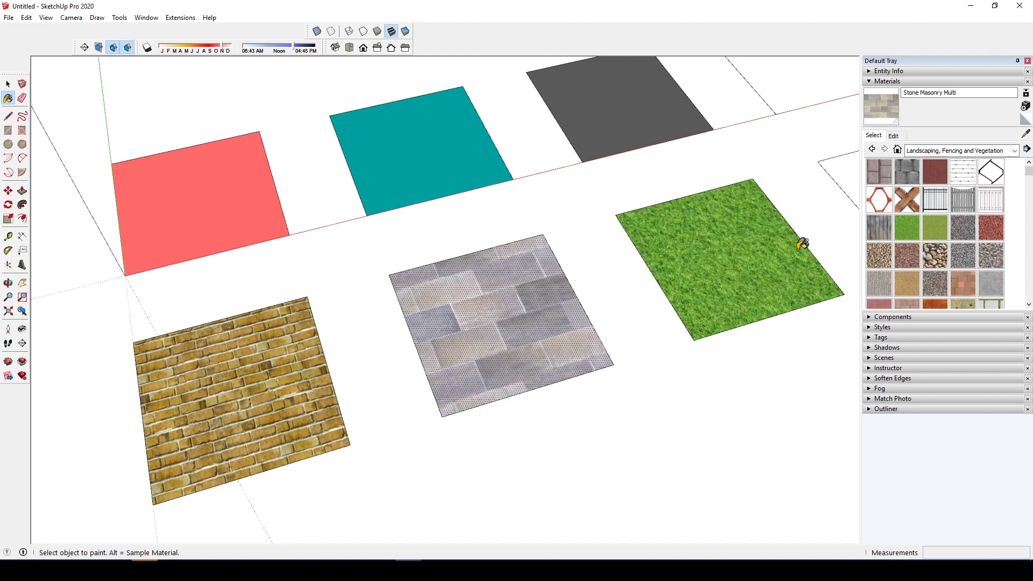
{"action": "left_click", "coordinate": [896, 138]}
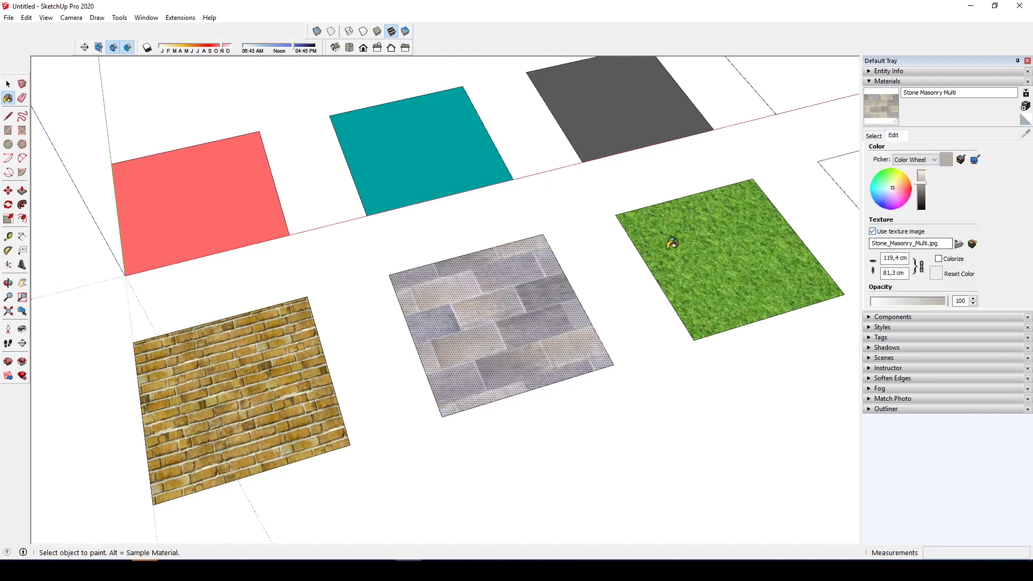
{"action": "middle_click_drag", "start_coordinate": [566, 294], "coordinate": [625, 294]}
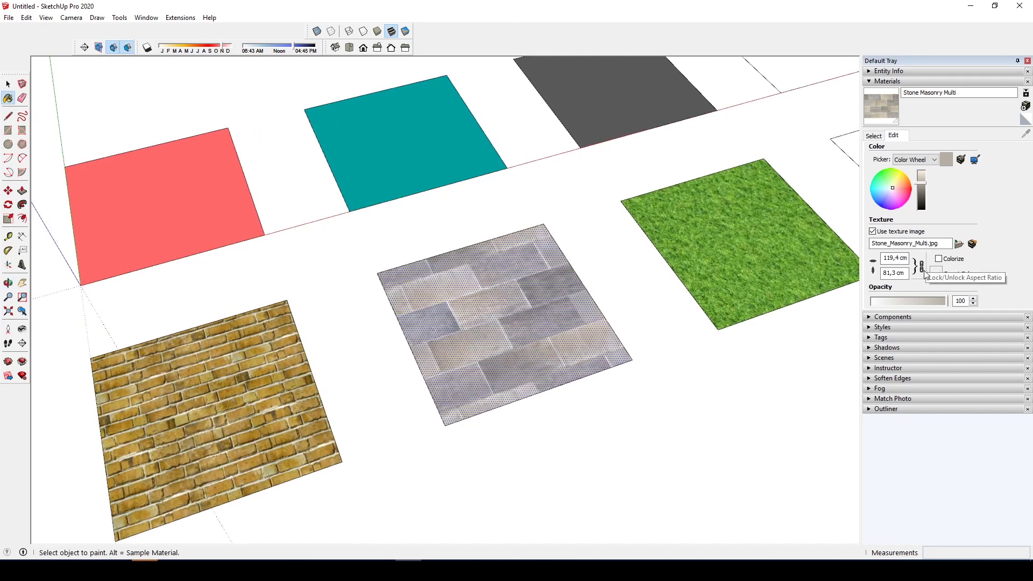
Try a 100 cm texture height for Stone Masonry Multi with the aspect ratio unlocked, and undo it.
{"action": "left_click", "coordinate": [883, 259]}
{"action": "left_click", "coordinate": [903, 272]}
{"action": "left_click_drag", "start_coordinate": [886, 275], "coordinate": [909, 276]}
{"action": "left_click", "coordinate": [922, 267]}
{"action": "left_click", "coordinate": [892, 275]}
{"action": "type", "text": "100"}
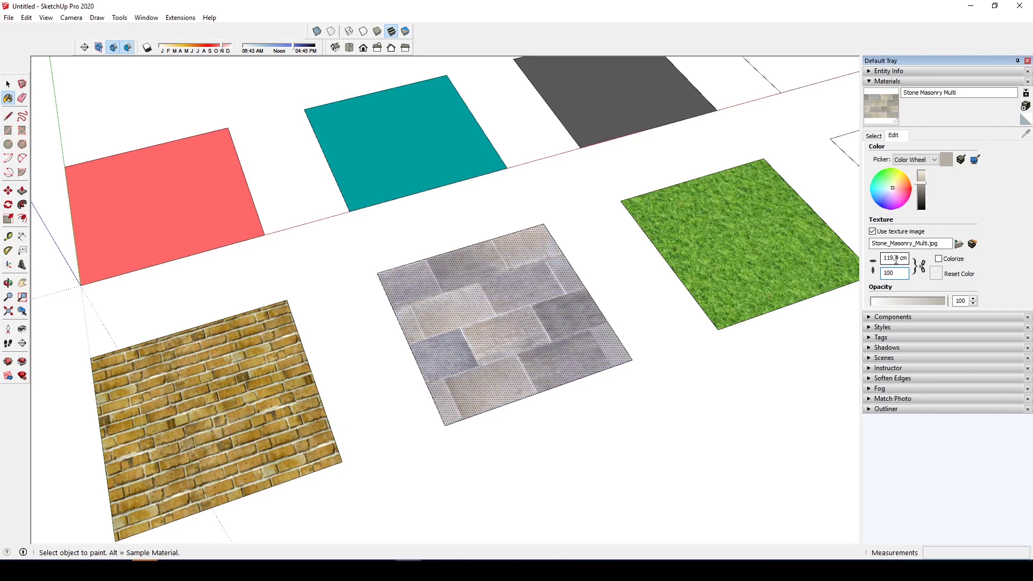
{"action": "key", "text": "ctrl+z"}
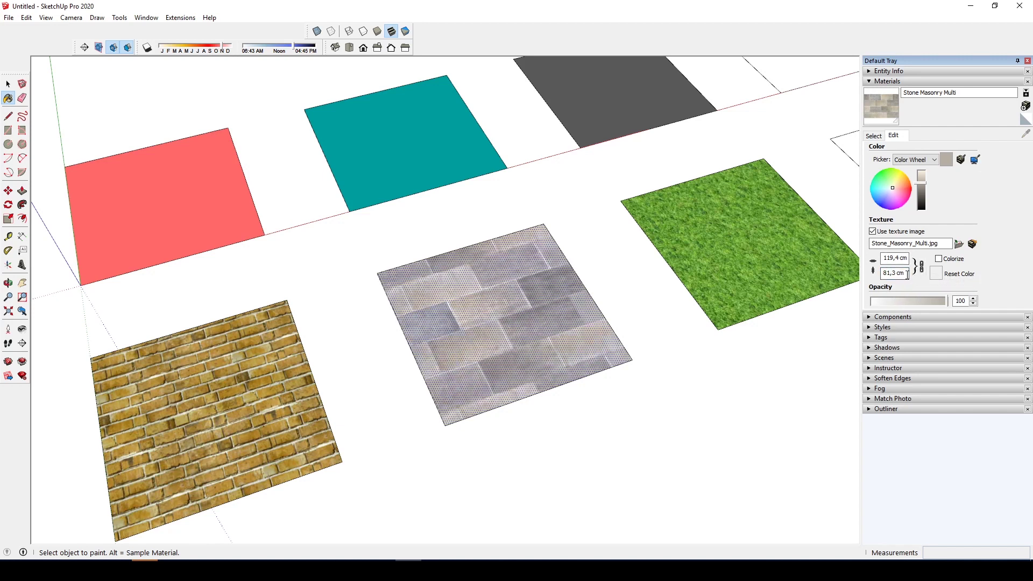
Set the Stone Masonry Multi texture height to 100 cm with the aspect ratio locked.
{"action": "type", "text": "100"}
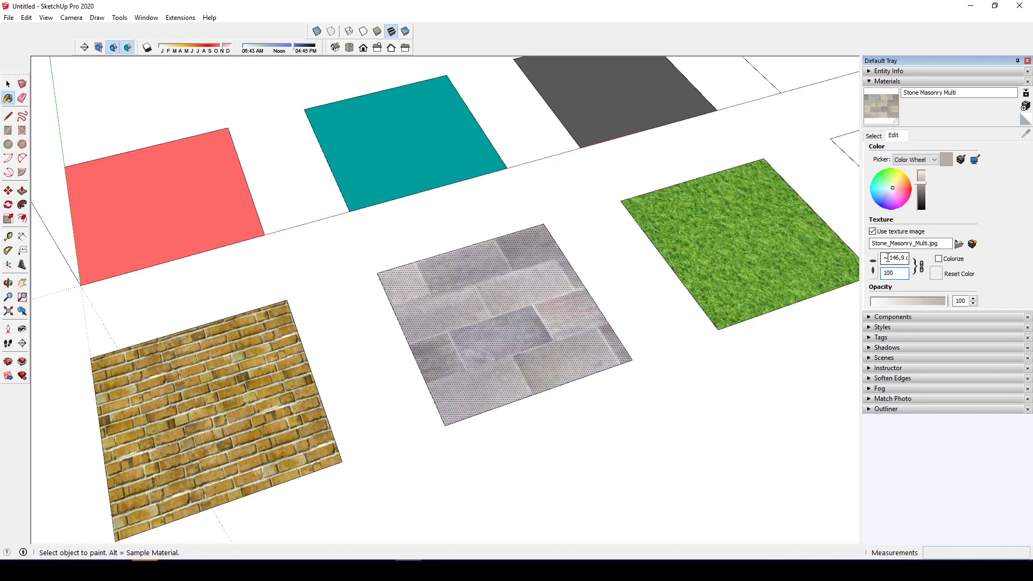
{"action": "middle_click_drag", "start_coordinate": [700, 331], "coordinate": [655, 339]}
{"action": "key", "text": "space"}
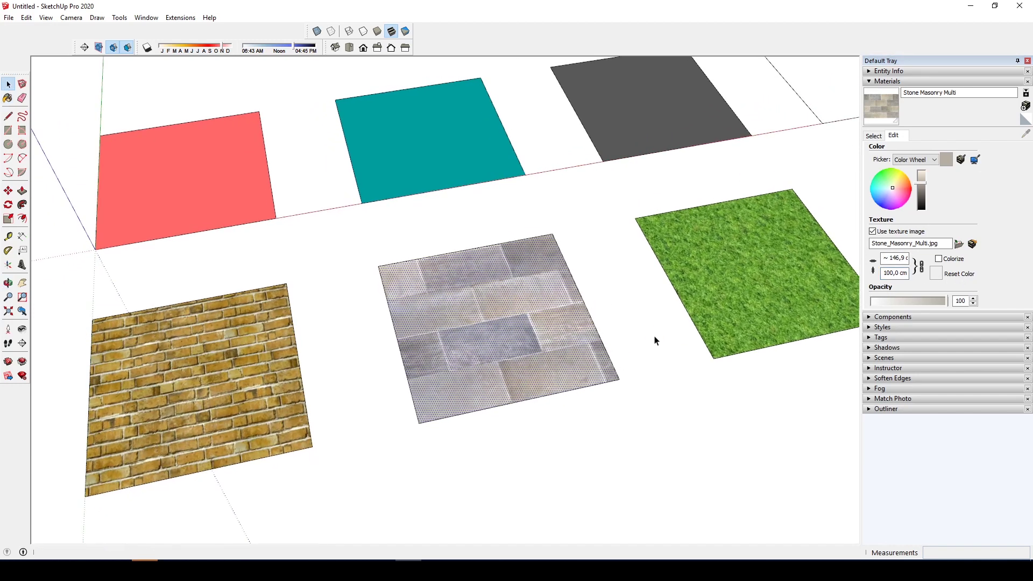
Examine the scale of the brick, stone and grass textures on the squares of the copied row.
{"action": "scroll", "coordinate": [779, 329], "scroll_direction": "down", "scroll_amount": 2}
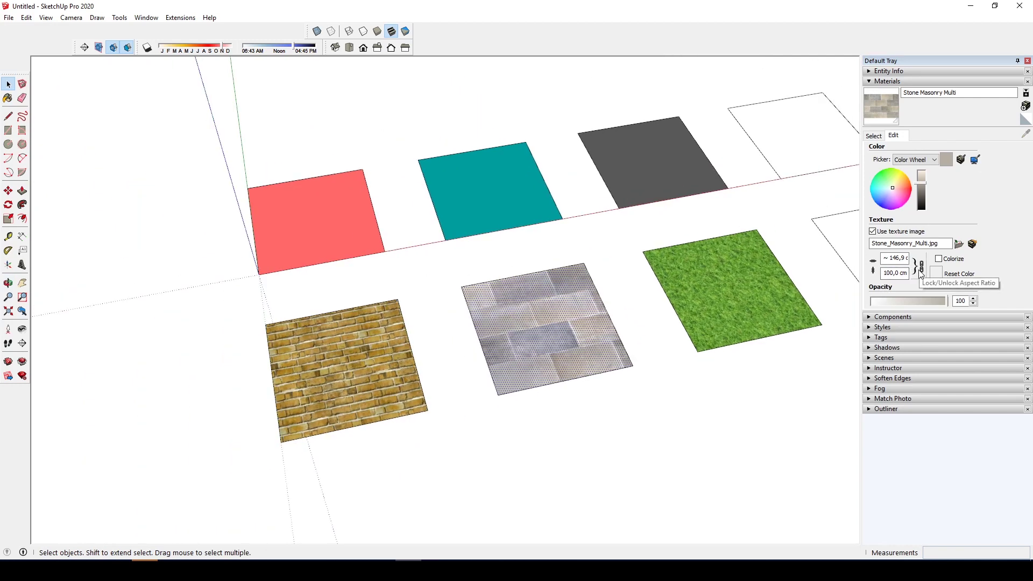
{"action": "scroll", "coordinate": [324, 369], "scroll_direction": "up", "scroll_amount": 5}
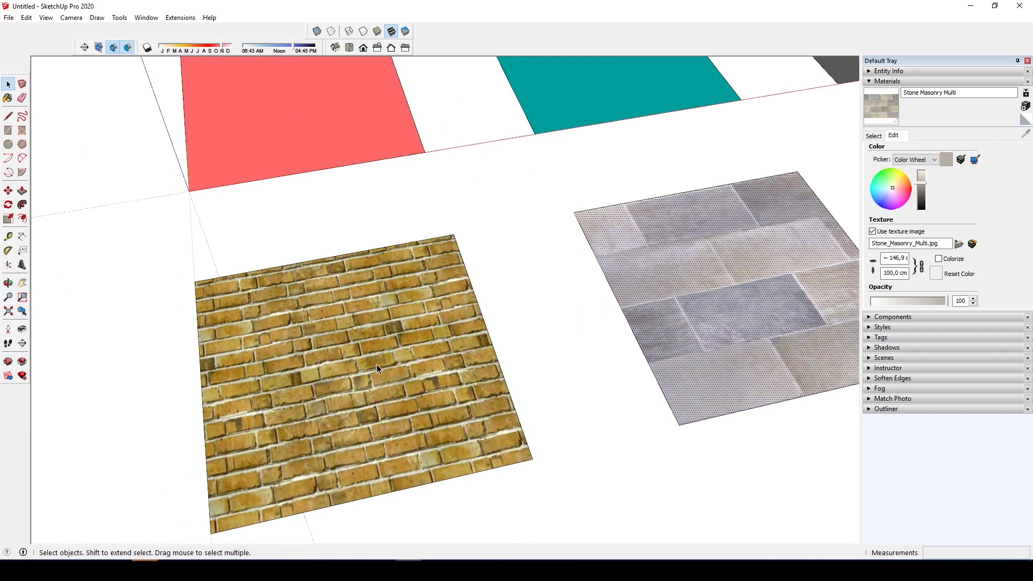
{"action": "scroll", "coordinate": [412, 340], "scroll_direction": "down", "scroll_amount": 2}
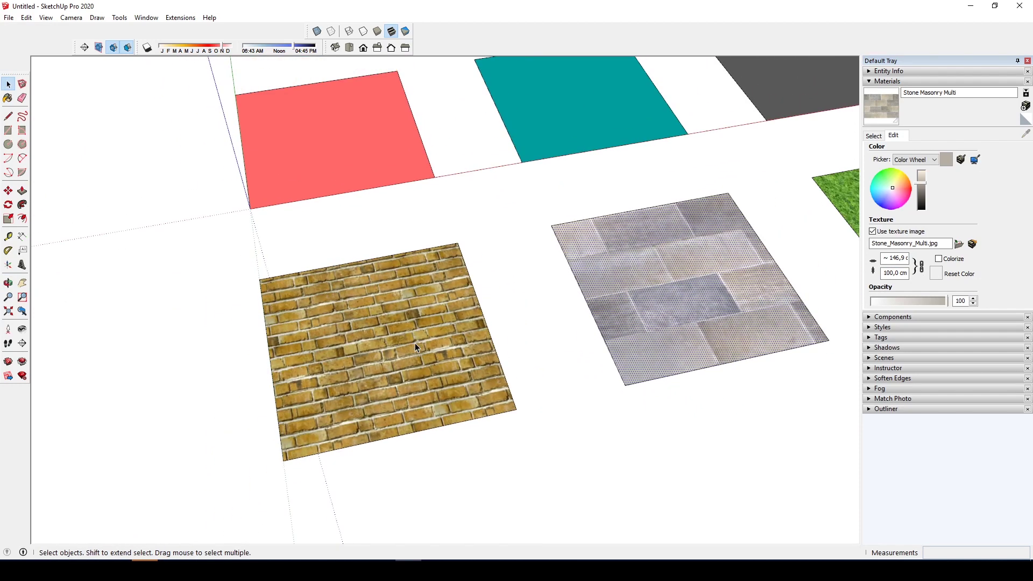
{"action": "scroll", "coordinate": [414, 344], "scroll_direction": "up", "scroll_amount": 3}
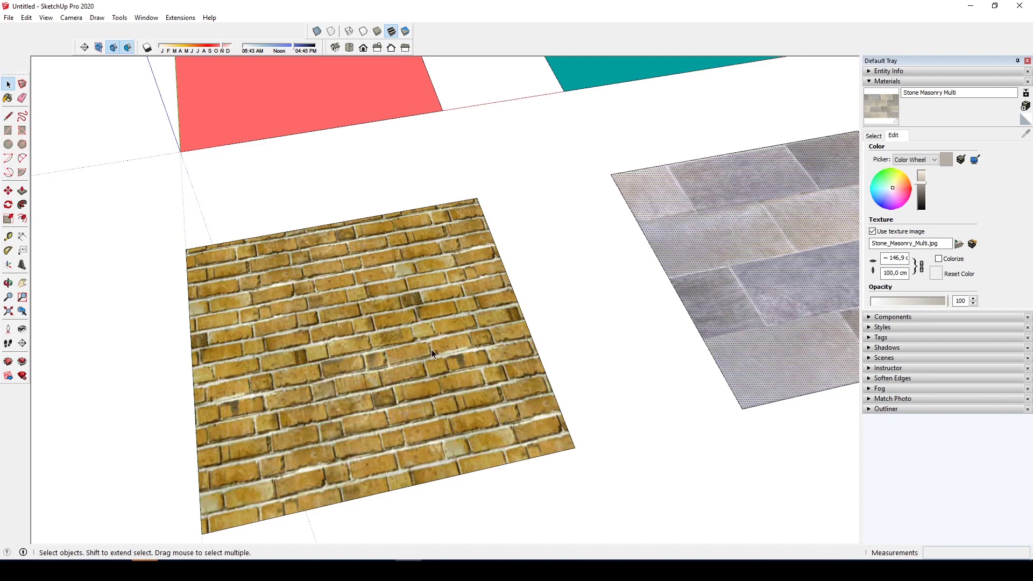
{"action": "scroll", "coordinate": [432, 350], "scroll_direction": "down", "scroll_amount": 6}
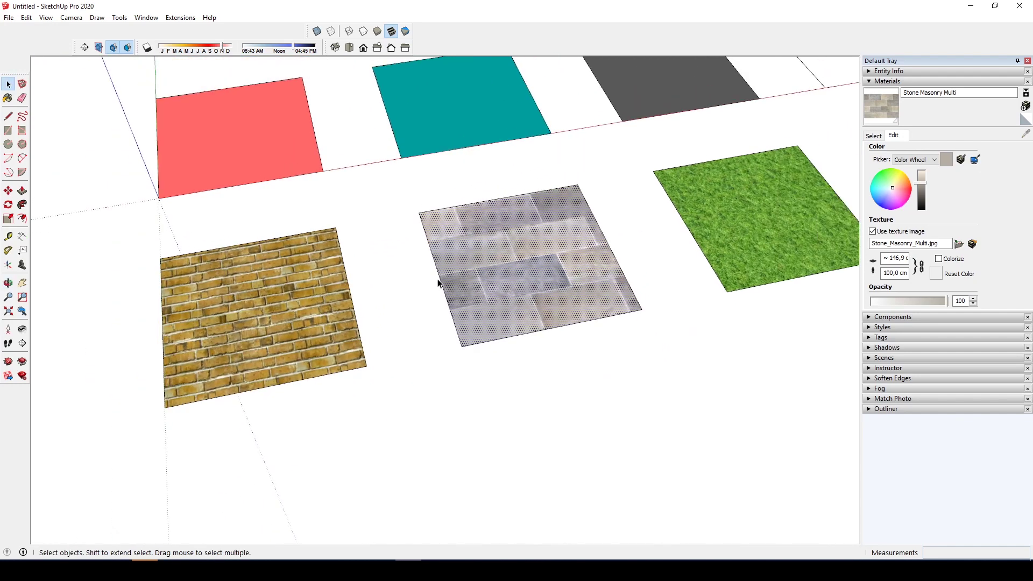
{"action": "mouse_move", "coordinate": [535, 293]}
{"action": "middle_mouse_down"}
{"action": "mouse_move", "coordinate": [516, 306]}
{"action": "mouse_move", "coordinate": [537, 309]}
{"action": "middle_mouse_up"}
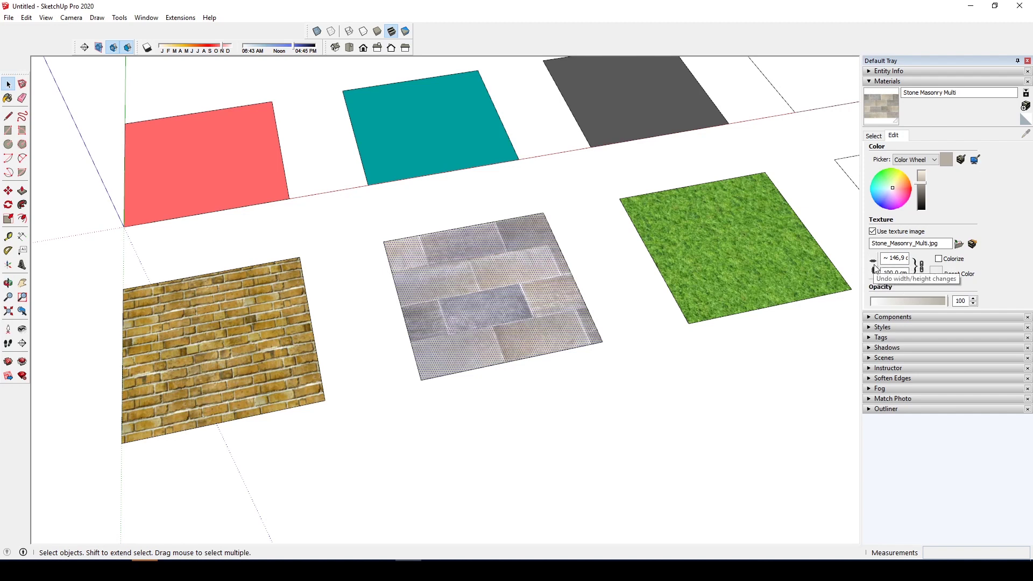
{"action": "mouse_move", "coordinate": [780, 278]}
{"action": "middle_mouse_down", "text": "shift"}
{"action": "mouse_move", "coordinate": [692, 288]}
{"action": "mouse_move", "coordinate": [680, 276]}
{"action": "middle_mouse_up", "text": "shift"}
{"action": "scroll", "coordinate": [628, 257], "scroll_direction": "up", "scroll_amount": 4}
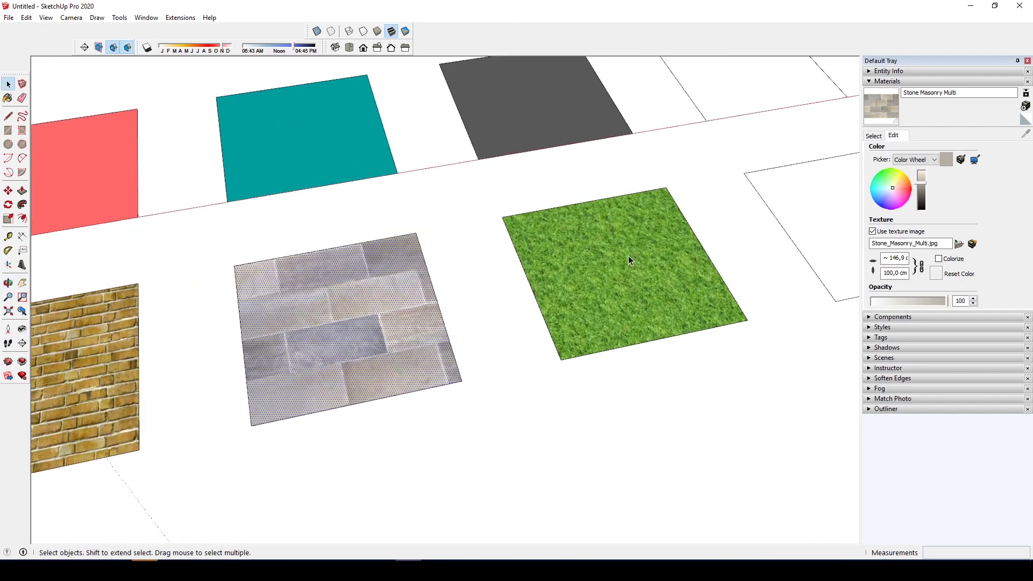
Return to the material library and sample the grass material from the third square of the copied row.
{"action": "key", "text": "b"}
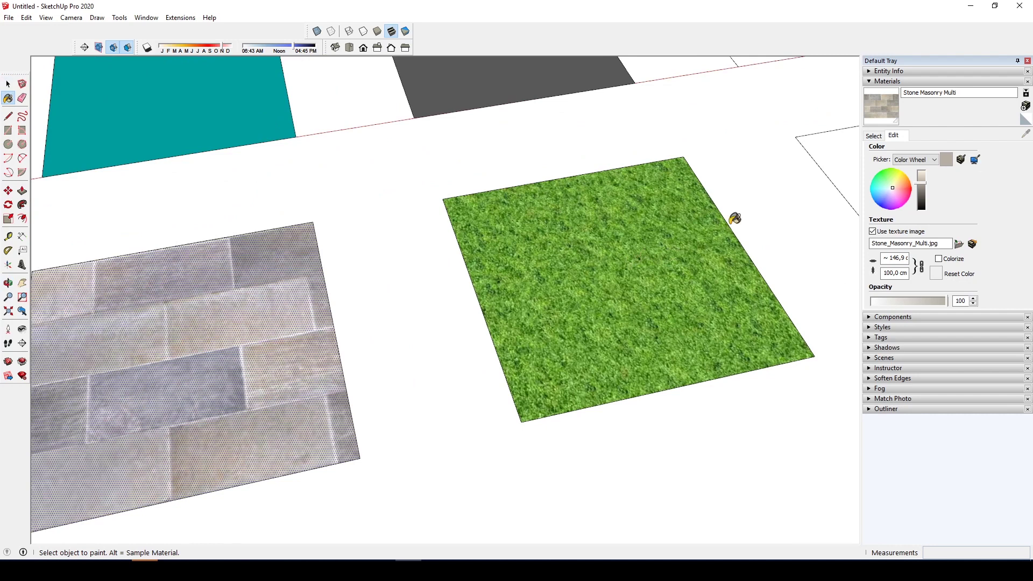
{"action": "key", "text": "space"}
{"action": "left_click", "coordinate": [874, 134]}
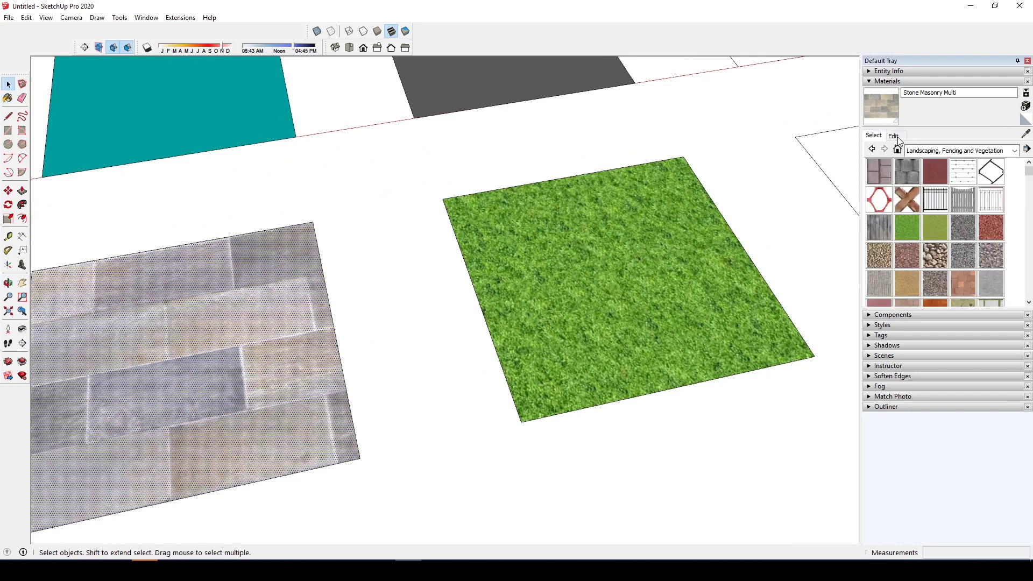
{"action": "left_click", "coordinate": [1024, 134]}
{"action": "left_click", "coordinate": [657, 224]}
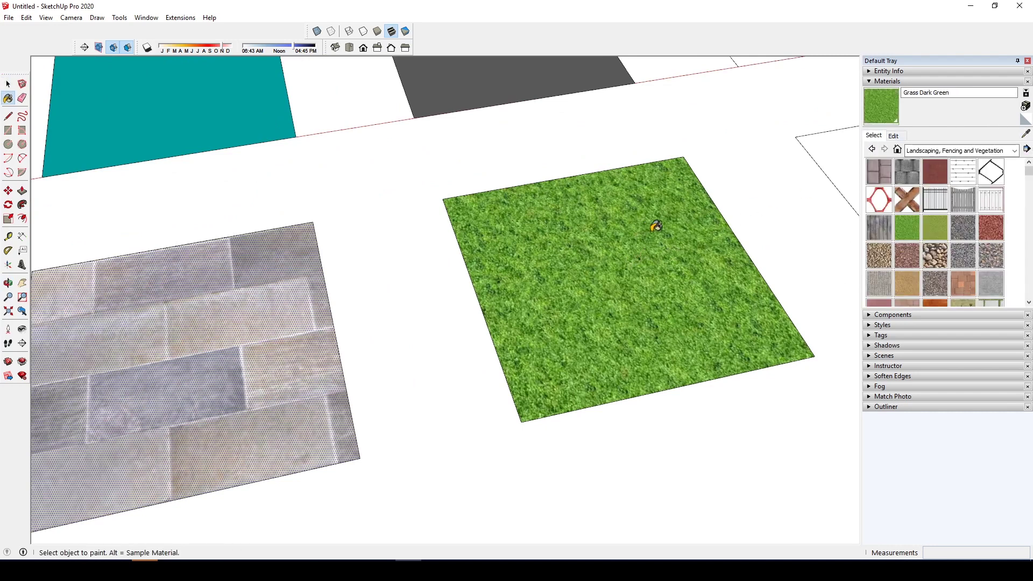
{"action": "scroll", "coordinate": [612, 247], "scroll_direction": "down", "scroll_amount": 3}
{"action": "middle_click_drag", "start_coordinate": [611, 247], "coordinate": [633, 221]}
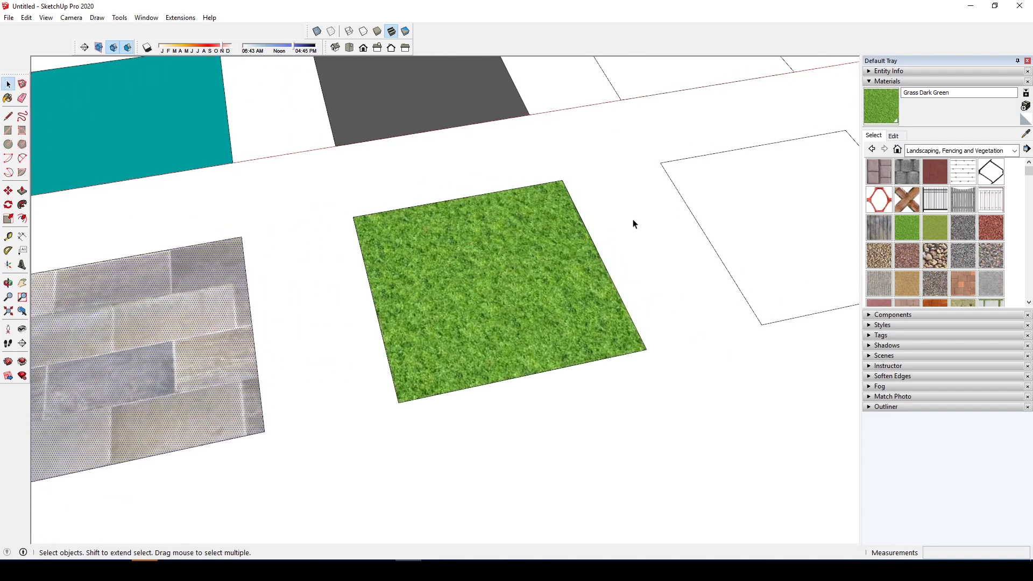
With the Paint Bucket's temporary sampler, sample the stone, teal, dark grey and tan brick squares one after another.
{"action": "key", "text": "b"}
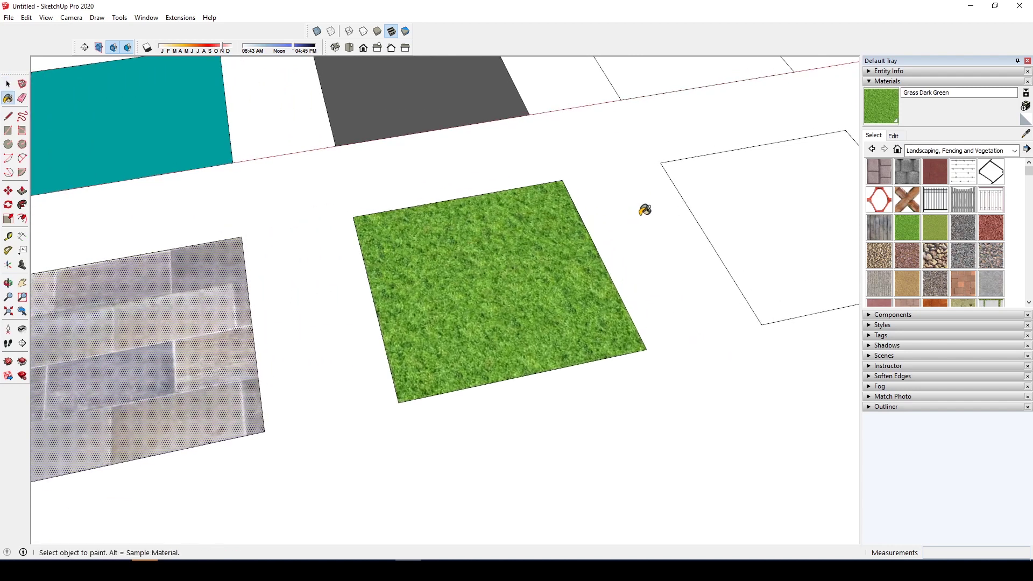
{"action": "key", "text": "alt"}
{"action": "key", "text": "alt"}
{"action": "key", "text": "alt"}
{"action": "key", "text": "alt"}
{"action": "key", "text": "alt"}
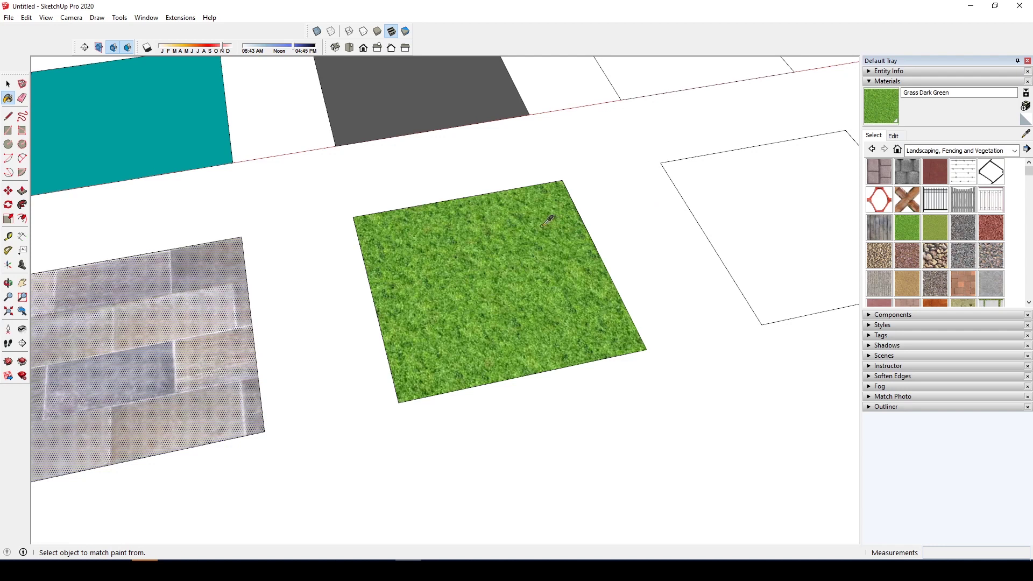
{"action": "key", "text": "alt"}
{"action": "left_click", "coordinate": [220, 284], "text": "alt"}
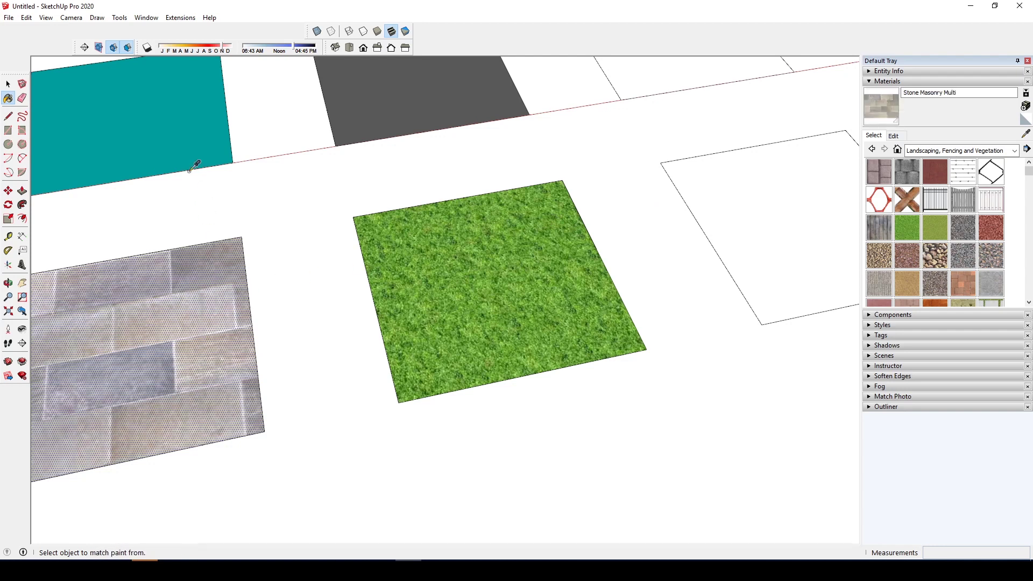
{"action": "left_click", "coordinate": [197, 156], "text": "alt"}
{"action": "left_click", "coordinate": [371, 116], "text": "alt"}
{"action": "scroll", "coordinate": [517, 199], "scroll_direction": "down", "scroll_amount": 3}
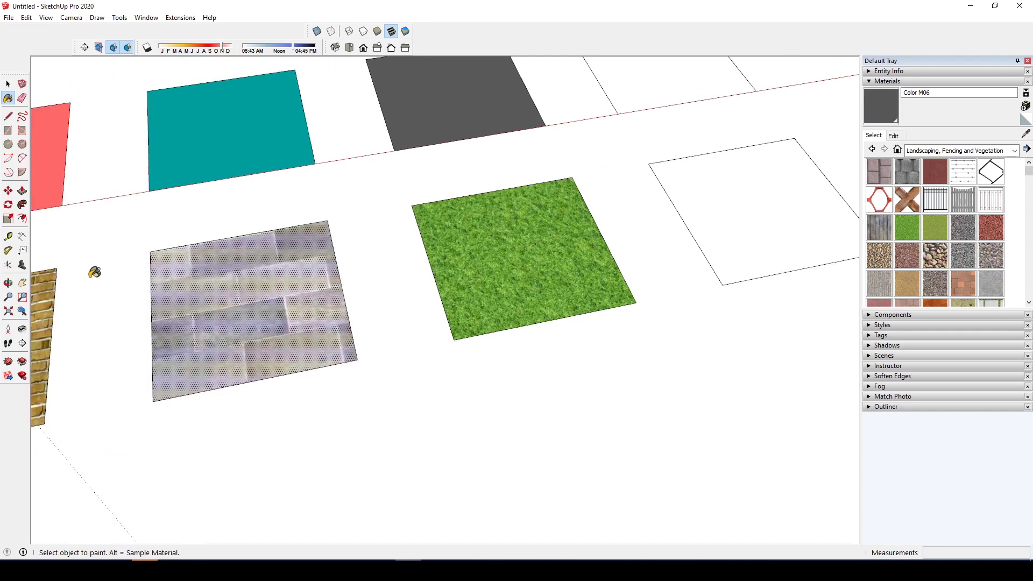
{"action": "left_click", "coordinate": [48, 283], "text": "alt"}
{"action": "key", "text": "space"}
{"action": "scroll", "coordinate": [388, 301], "scroll_direction": "down", "scroll_amount": 3}
{"action": "scroll", "coordinate": [414, 336], "scroll_direction": "down", "scroll_amount": 1}
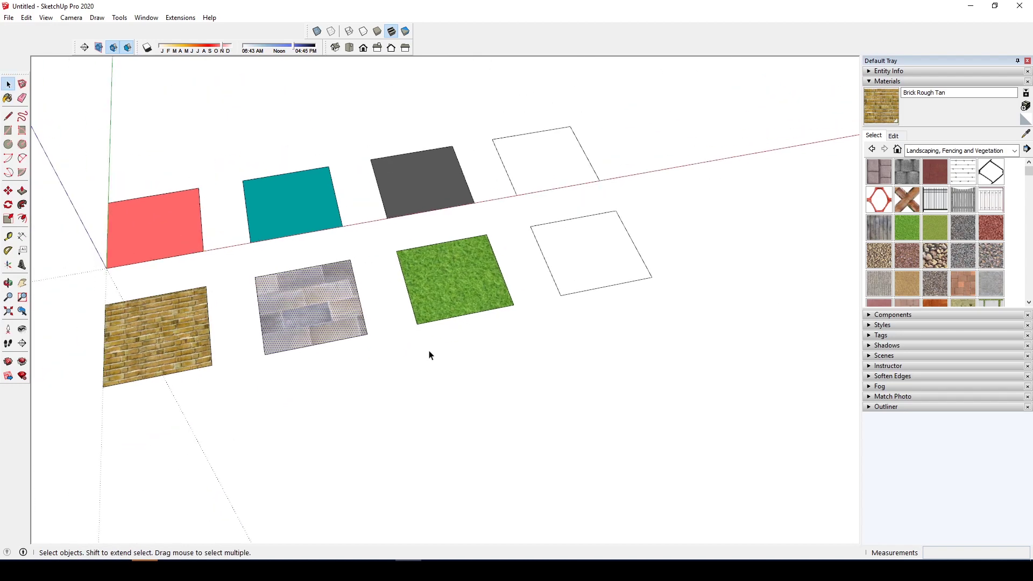
{"action": "scroll", "coordinate": [470, 270], "scroll_direction": "up", "scroll_amount": 3}
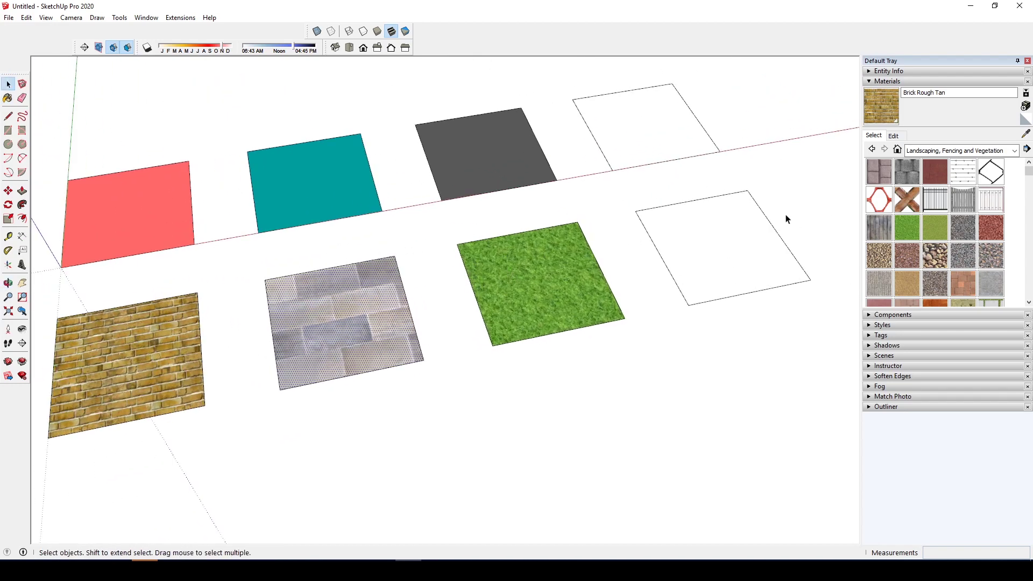
Lower the opacity of the Brick Rough Tan material to 49 and restore it to 100.
{"action": "scroll", "coordinate": [560, 286], "scroll_direction": "down", "scroll_amount": 1}
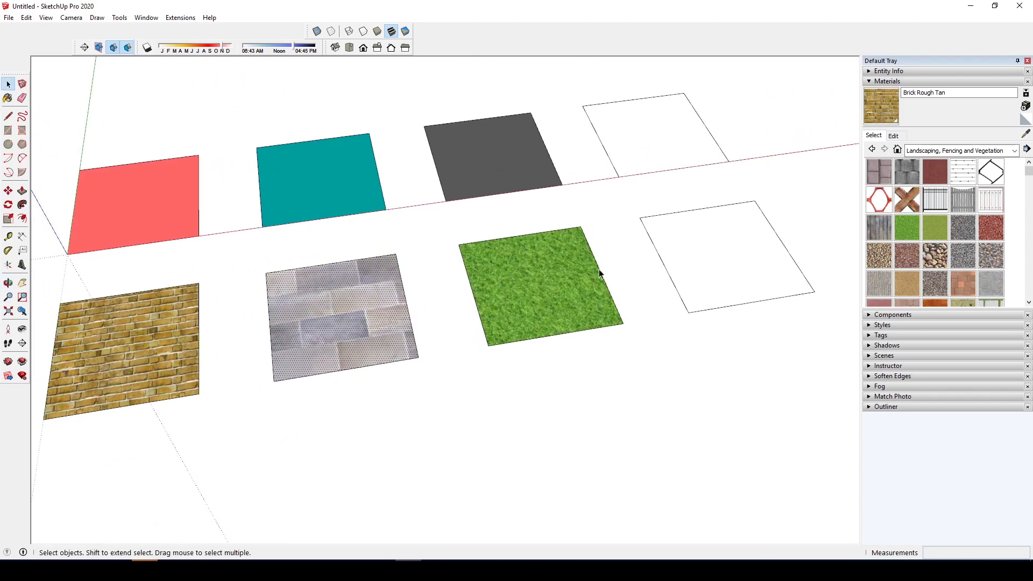
{"action": "left_click", "coordinate": [894, 137]}
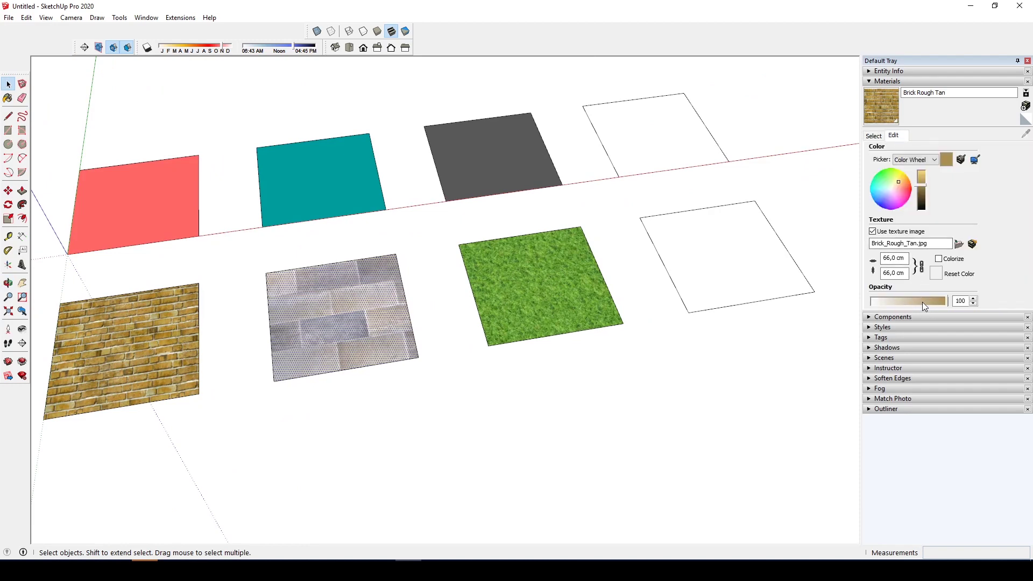
{"action": "middle_click_drag", "start_coordinate": [677, 283], "coordinate": [351, 344]}
{"action": "scroll", "coordinate": [505, 324], "scroll_direction": "up", "scroll_amount": 3}
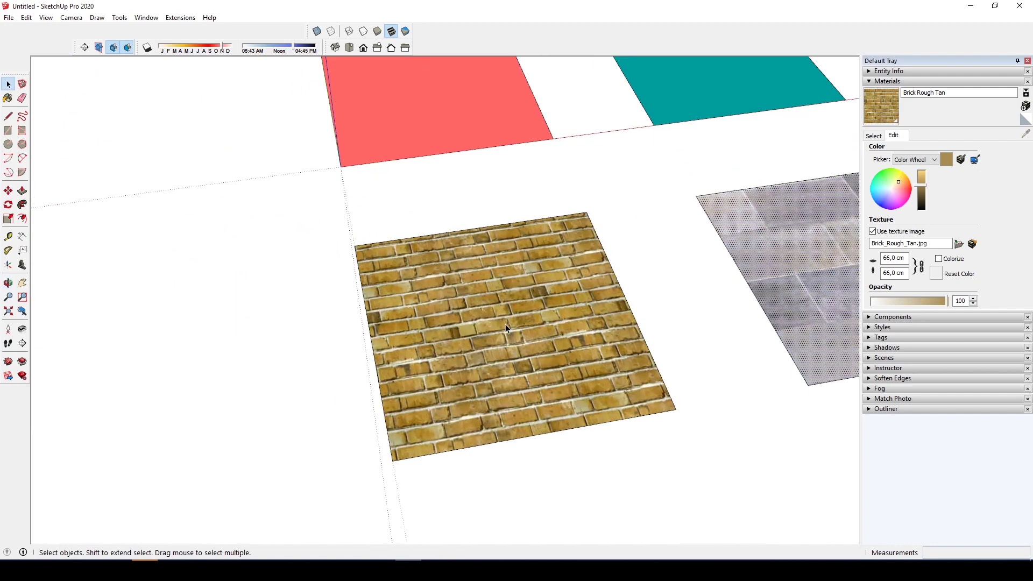
{"action": "scroll", "coordinate": [520, 328], "scroll_direction": "down", "scroll_amount": 1}
{"action": "middle_click_drag", "start_coordinate": [520, 322], "coordinate": [577, 274]}
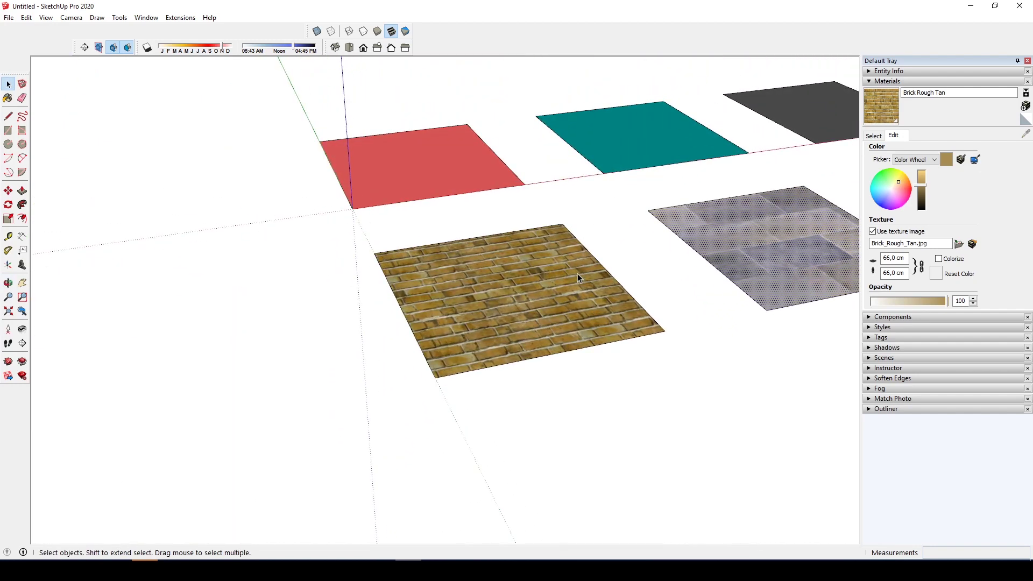
{"action": "left_click_drag", "start_coordinate": [922, 300], "coordinate": [950, 298]}
{"action": "middle_click_drag", "start_coordinate": [640, 307], "coordinate": [472, 323]}
{"action": "scroll", "coordinate": [441, 319], "scroll_direction": "up", "scroll_amount": 2}
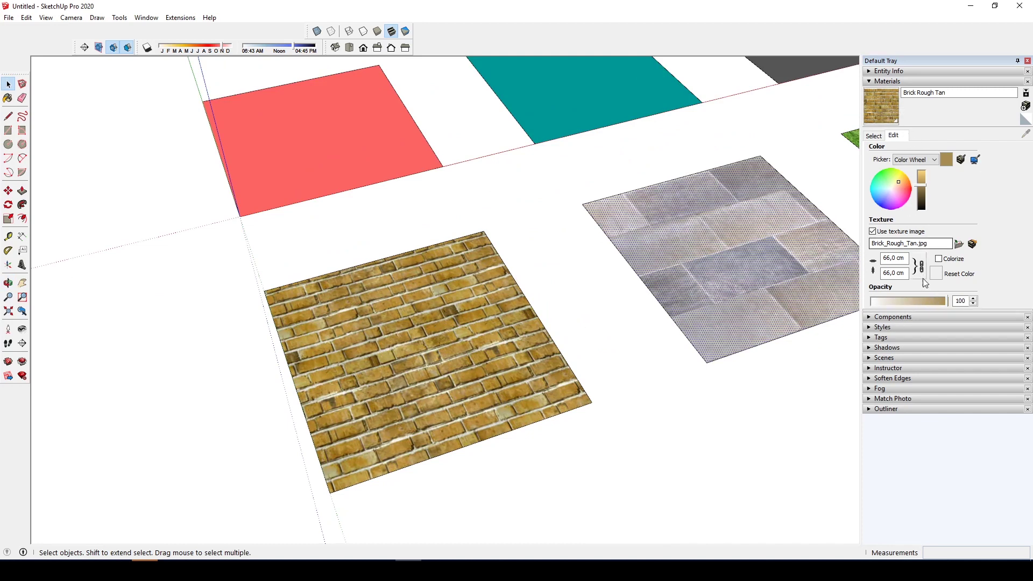
{"action": "left_click_drag", "start_coordinate": [943, 302], "coordinate": [907, 302]}
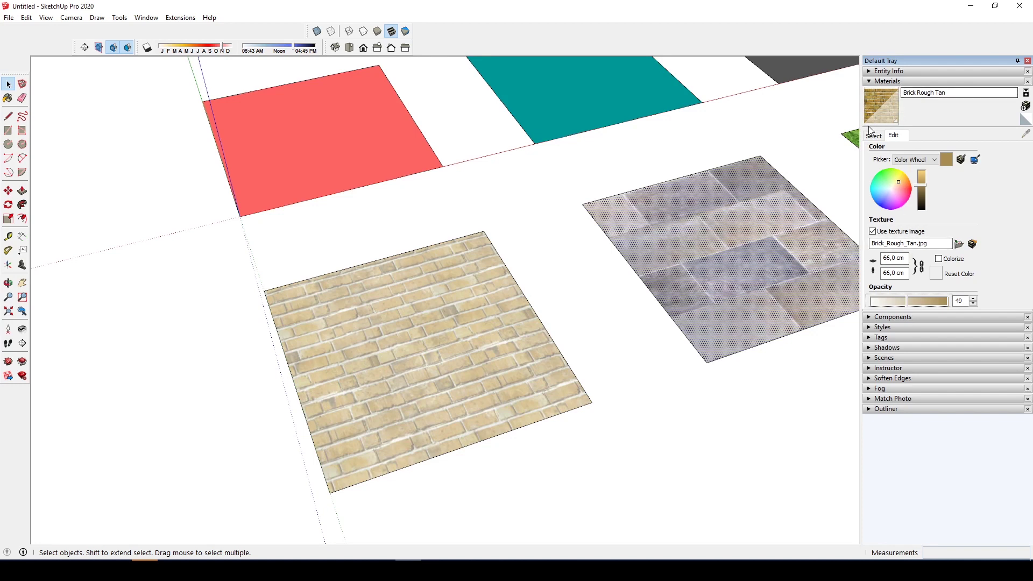
{"action": "left_click", "coordinate": [910, 302]}
{"action": "left_click_drag", "start_coordinate": [909, 302], "coordinate": [949, 305]}
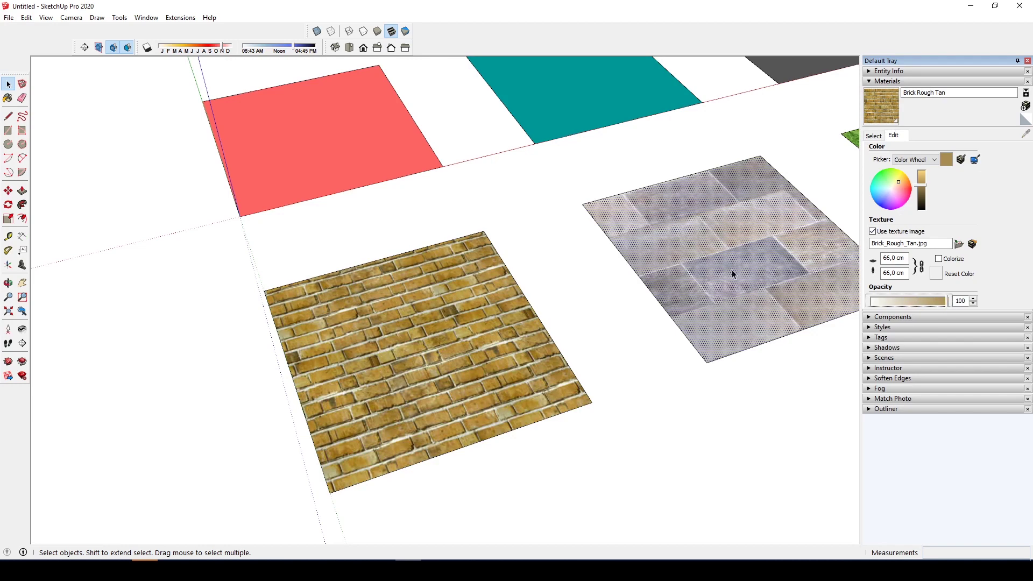
Return to the material library and sample the teal material from the second square of the original row with the Paint Bucket.
{"action": "middle_click_drag", "start_coordinate": [665, 253], "coordinate": [579, 181]}
{"action": "middle_click_drag", "start_coordinate": [566, 136], "coordinate": [615, 136]}
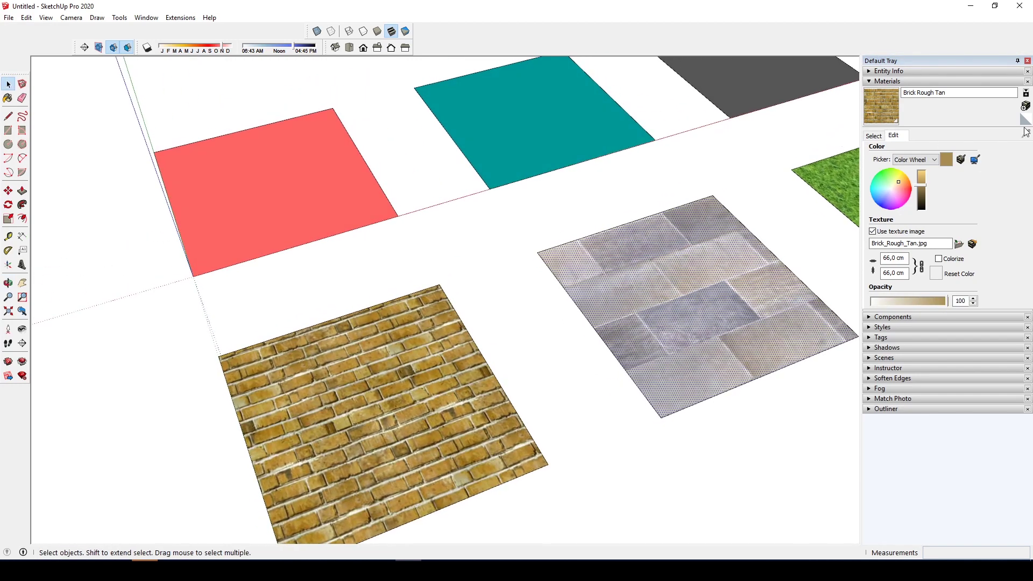
{"action": "left_click", "coordinate": [870, 136]}
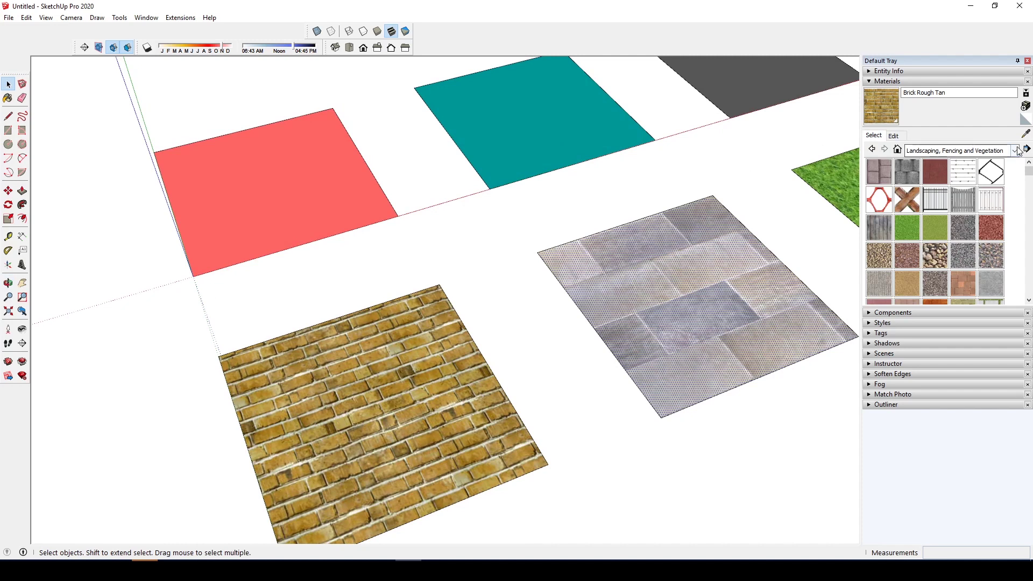
{"action": "key", "text": "b"}
{"action": "left_click", "coordinate": [587, 128], "text": "alt"}
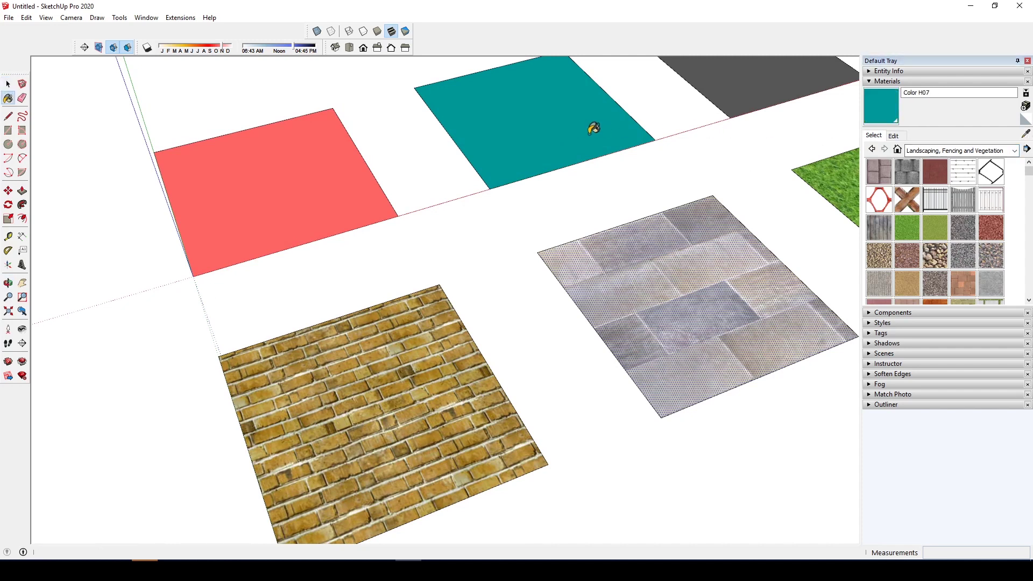
Lower the opacity of the teal Color H07 material to 73 and restore it to 100.
{"action": "left_click", "coordinate": [894, 135]}
{"action": "left_click", "coordinate": [925, 301]}
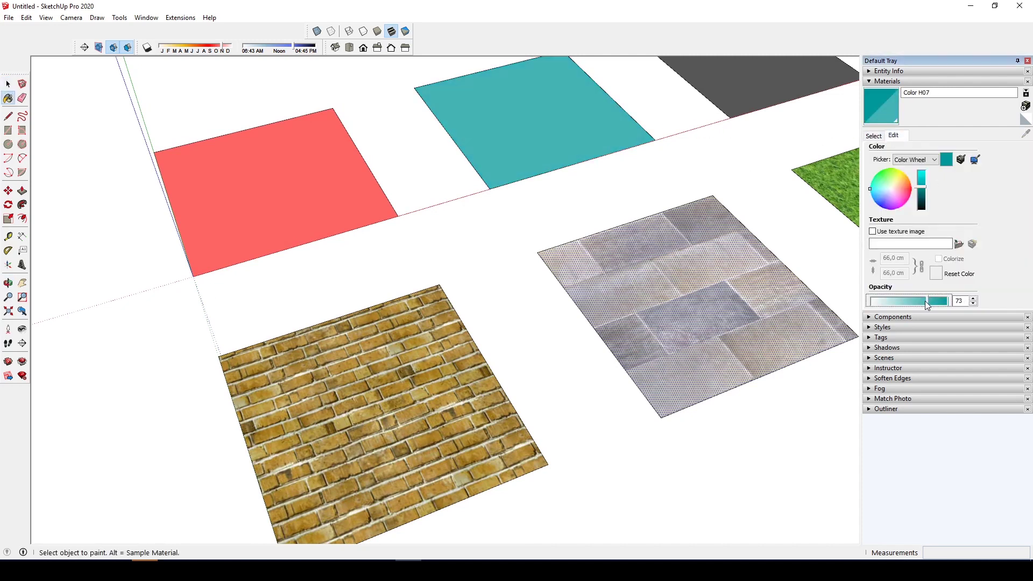
{"action": "left_click_drag", "start_coordinate": [926, 302], "coordinate": [963, 305]}
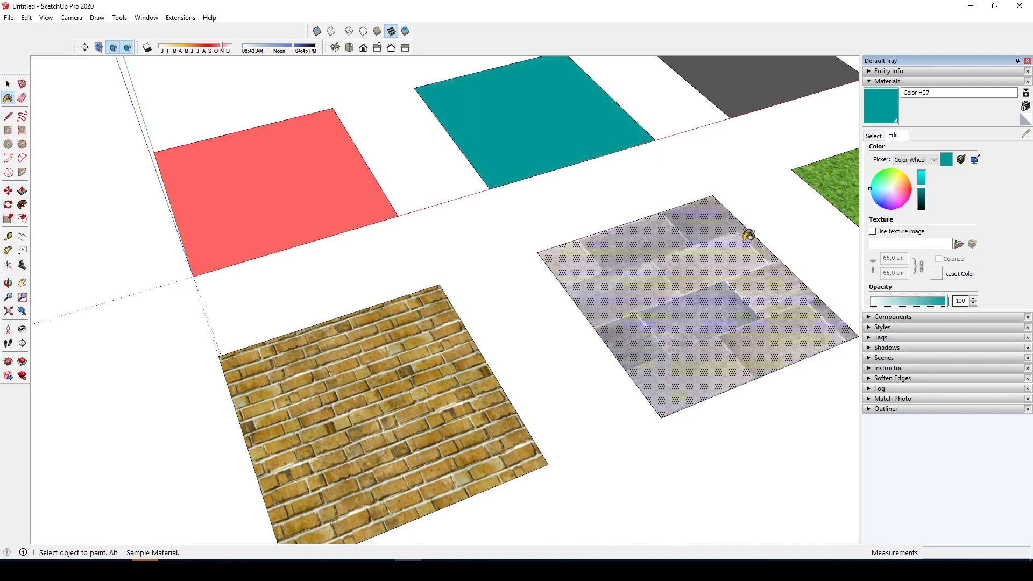
{"action": "mouse_move", "coordinate": [708, 228]}
{"action": "middle_mouse_down"}
{"action": "mouse_move", "coordinate": [554, 219]}
{"action": "mouse_move", "coordinate": [593, 254]}
{"action": "mouse_move", "coordinate": [512, 336]}
{"action": "mouse_move", "coordinate": [453, 355]}
{"action": "middle_mouse_up"}
{"action": "scroll", "coordinate": [560, 213], "scroll_direction": "up", "scroll_amount": 2}
{"action": "scroll", "coordinate": [560, 210], "scroll_direction": "down", "scroll_amount": 2}
{"action": "key", "text": "space"}
{"action": "scroll", "coordinate": [570, 212], "scroll_direction": "down", "scroll_amount": 2}
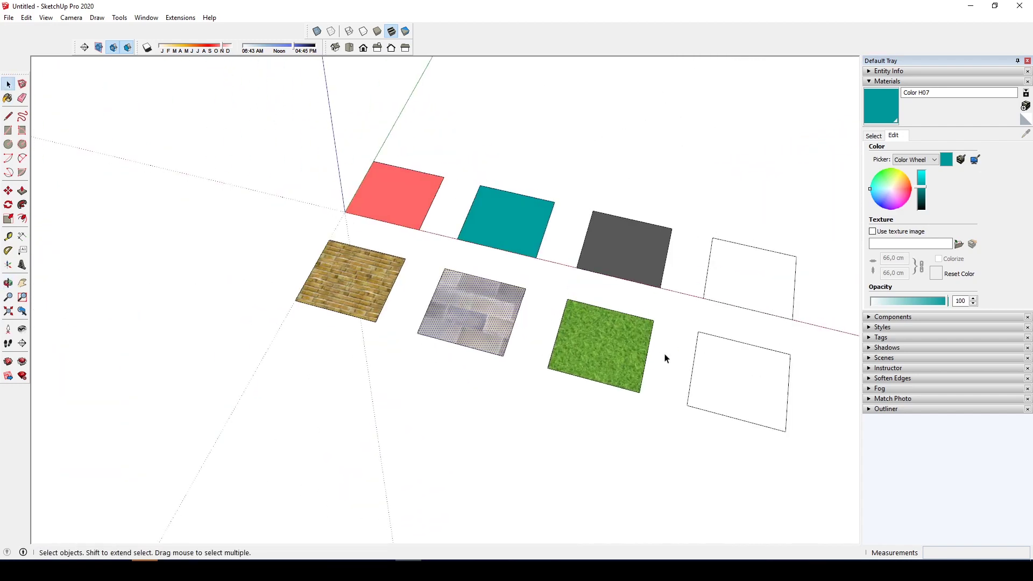
{"action": "middle_click_drag", "start_coordinate": [664, 358], "coordinate": [733, 201]}
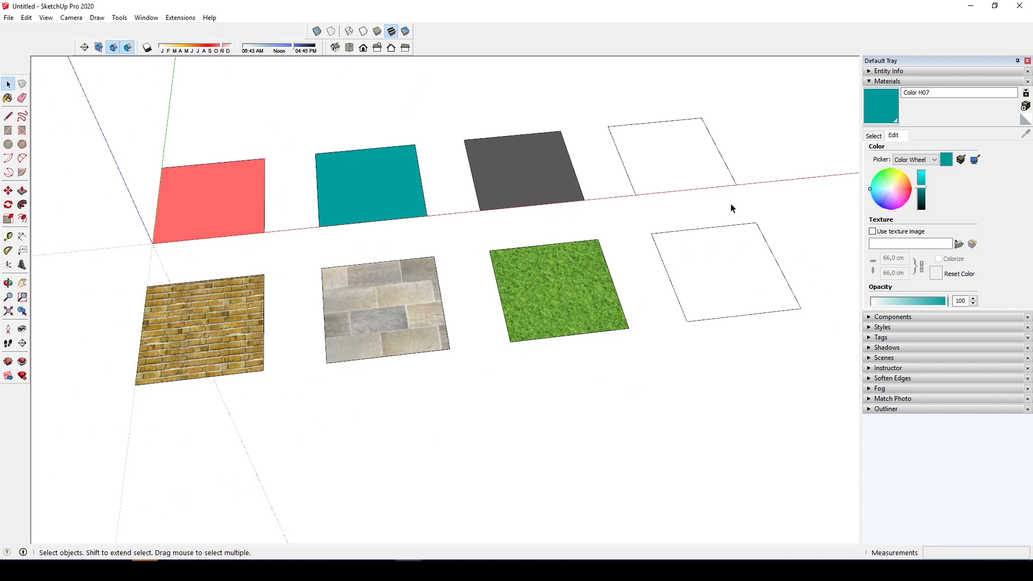
{"action": "mouse_move", "coordinate": [643, 192]}
{"action": "middle_mouse_down"}
{"action": "mouse_move", "coordinate": [622, 198]}
{"action": "mouse_move", "coordinate": [655, 189]}
{"action": "middle_mouse_up"}
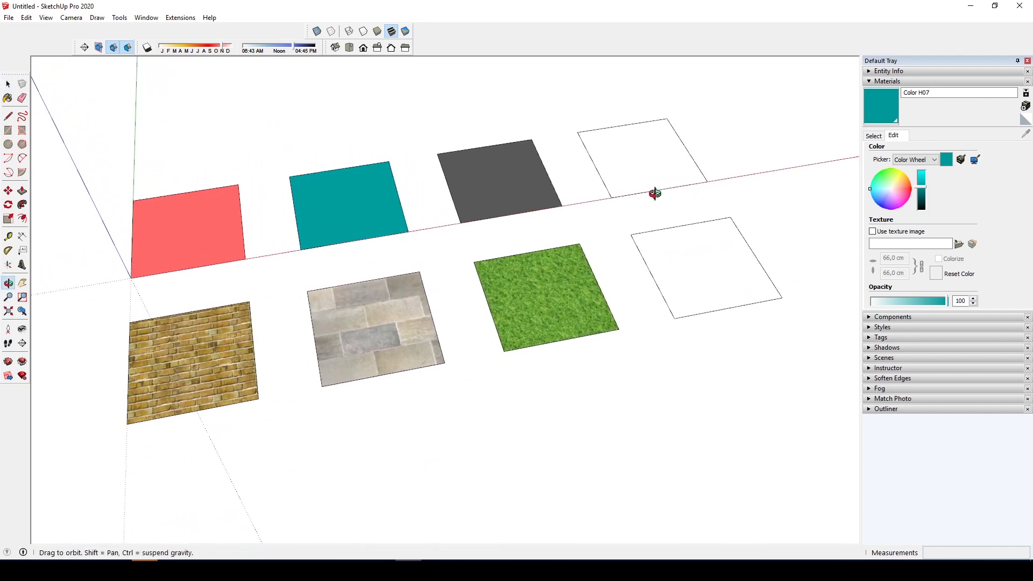
Start a new material with MOS_4010.jpg from the desktop folder vismat > Tiles > Black Tiles as its texture image.
{"action": "left_click", "coordinate": [882, 137]}
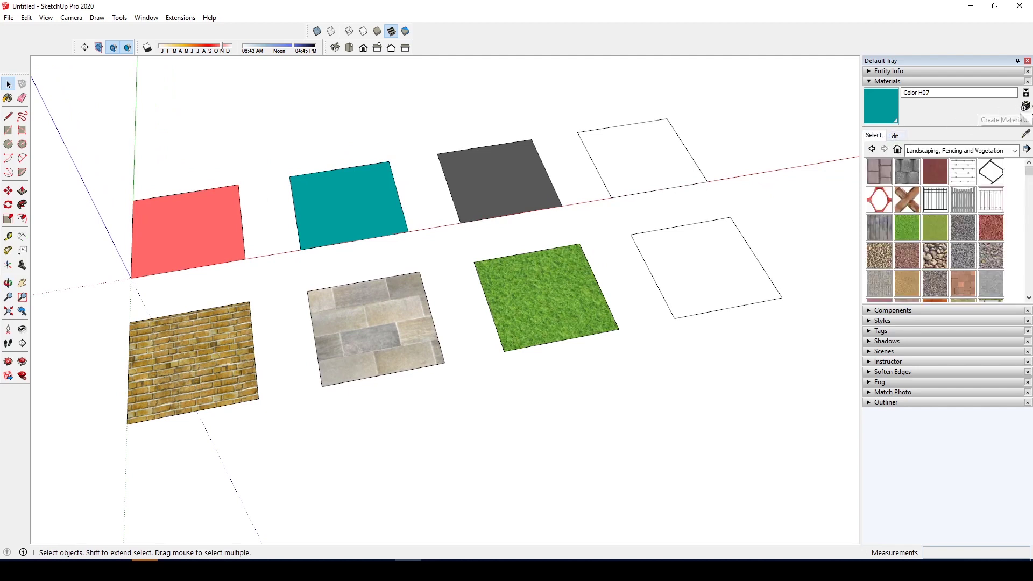
{"action": "left_click", "coordinate": [1026, 107]}
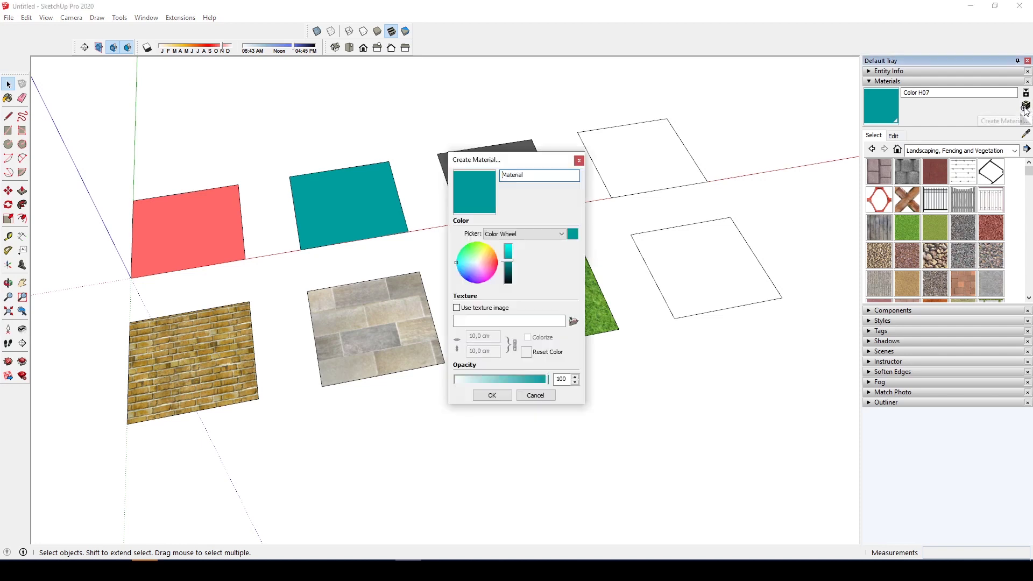
{"action": "left_click_drag", "start_coordinate": [524, 165], "coordinate": [610, 148]}
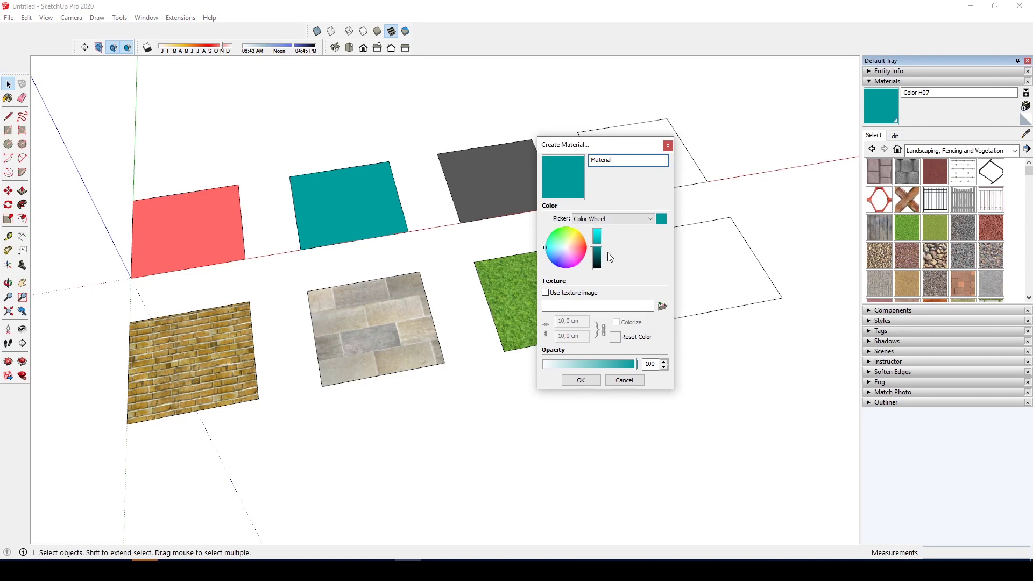
{"action": "left_click", "coordinate": [662, 307]}
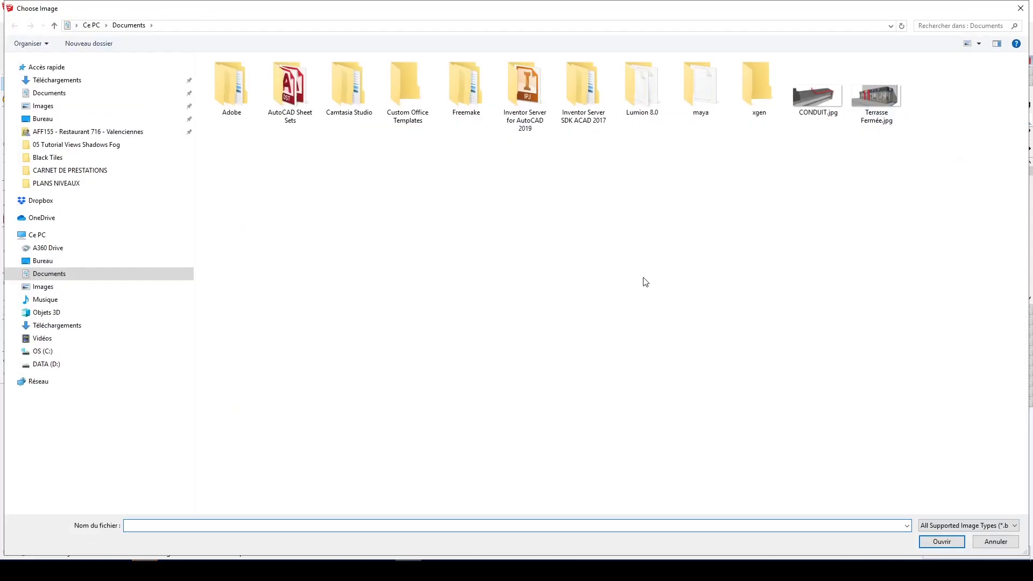
{"action": "left_click", "coordinate": [77, 119]}
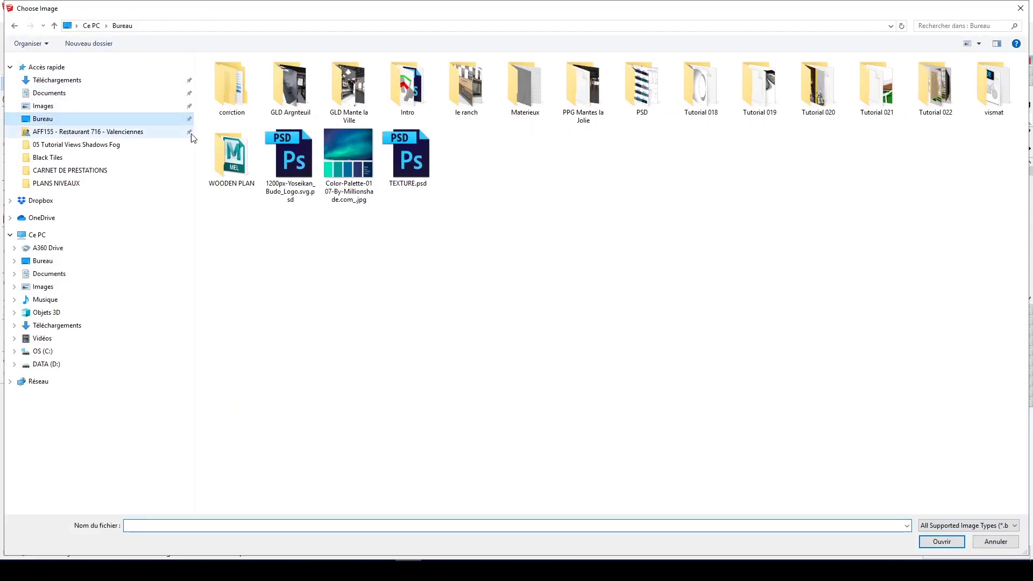
{"action": "double_click", "coordinate": [1001, 106]}
{"action": "double_click", "coordinate": [407, 90]}
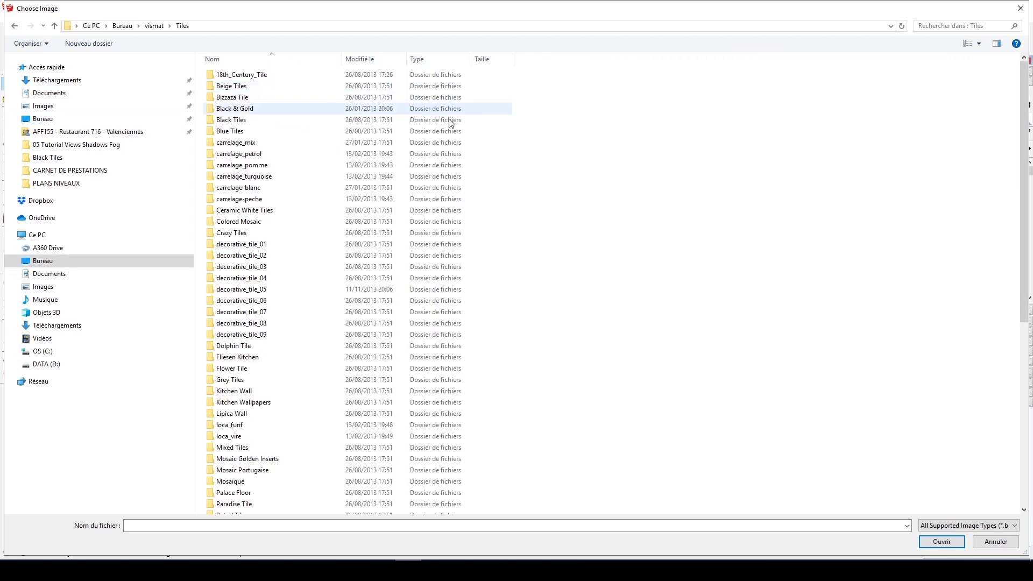
{"action": "double_click", "coordinate": [293, 120]}
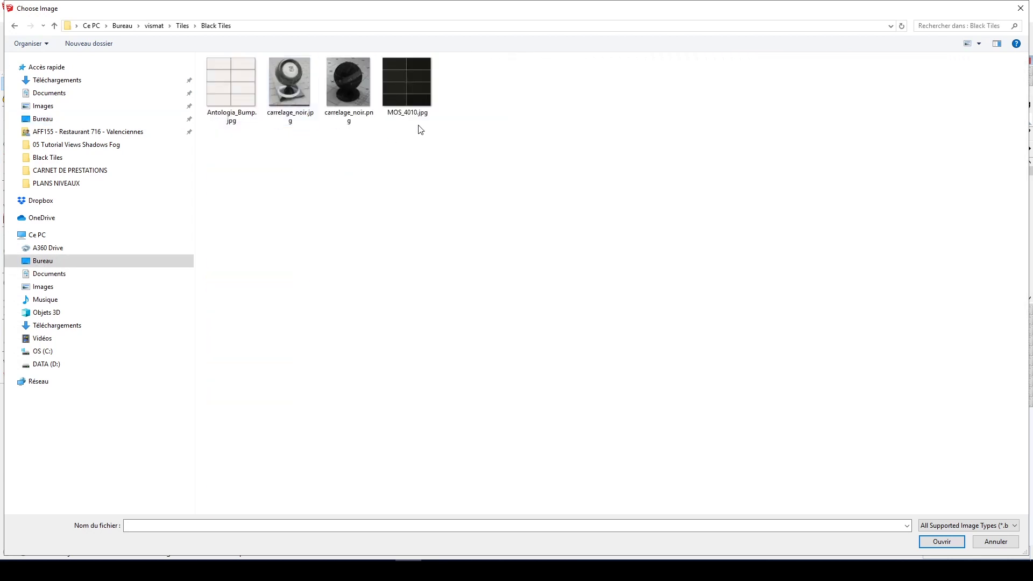
{"action": "left_click", "coordinate": [418, 81]}
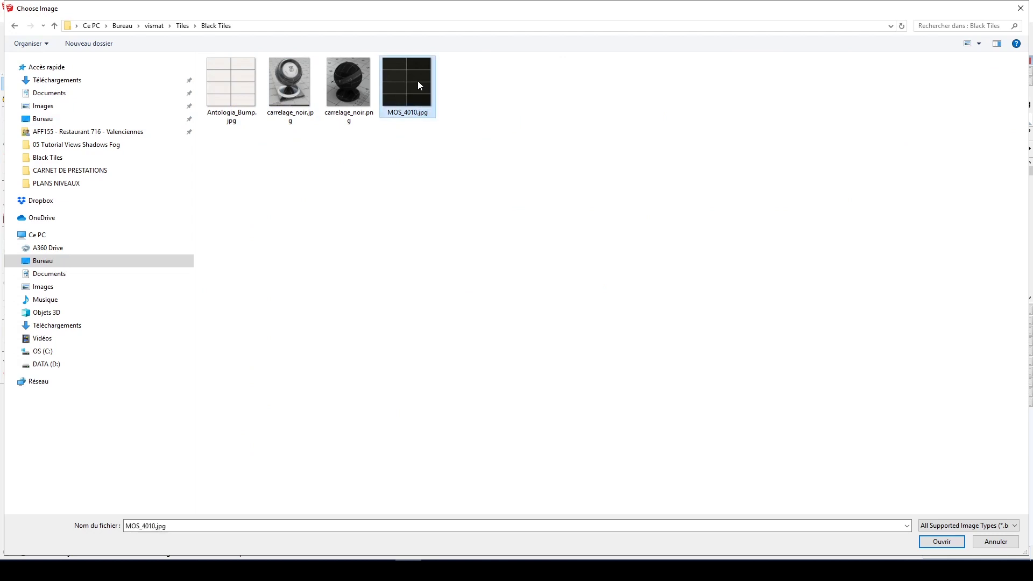
{"action": "left_click", "coordinate": [939, 541]}
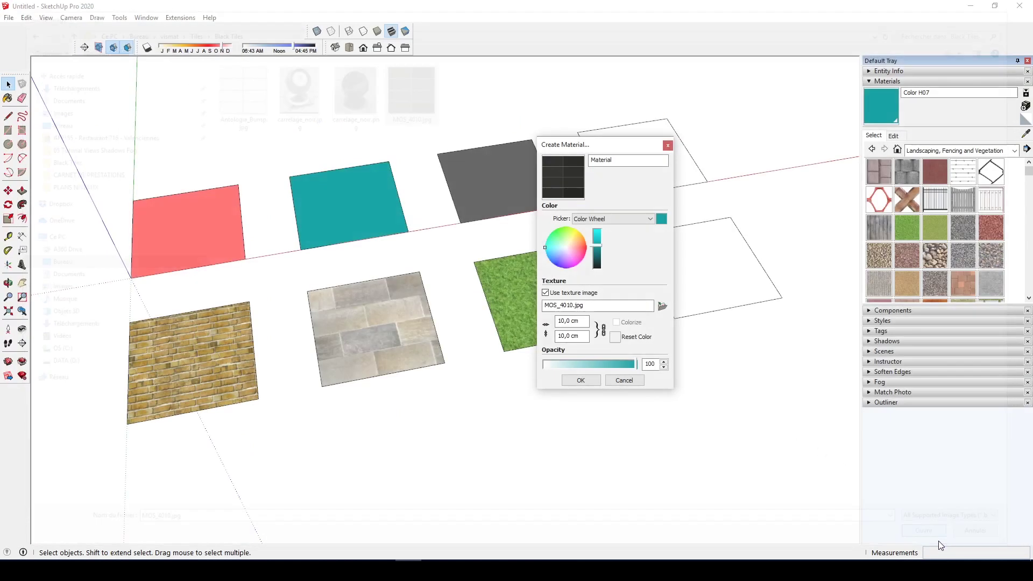
Set the new material's texture height to 32 cm with the aspect ratio locked and create the material.
{"action": "left_click_drag", "start_coordinate": [606, 151], "coordinate": [684, 143]}
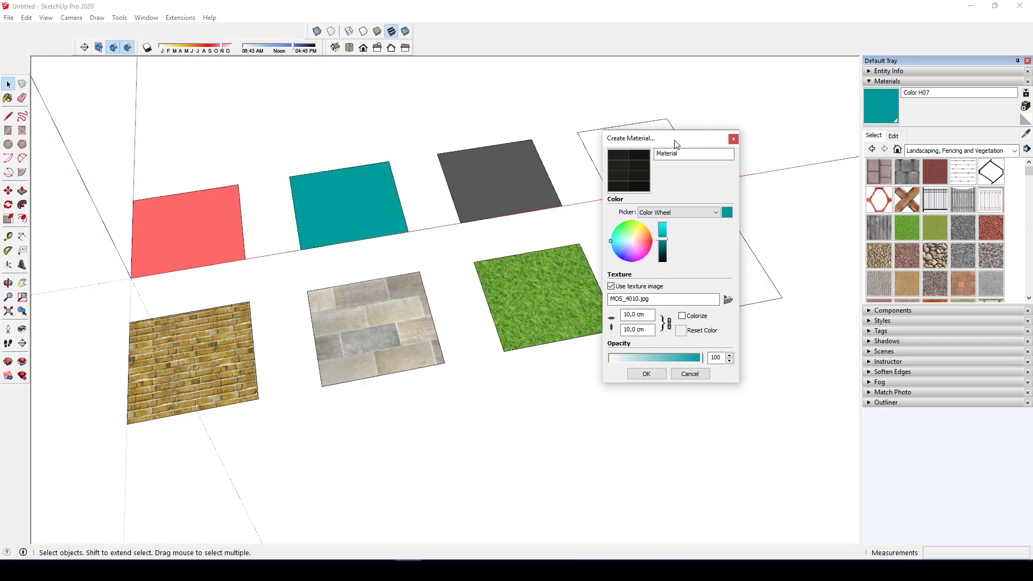
{"action": "left_click", "coordinate": [648, 316]}
{"action": "left_click_drag", "start_coordinate": [648, 315], "coordinate": [614, 323]}
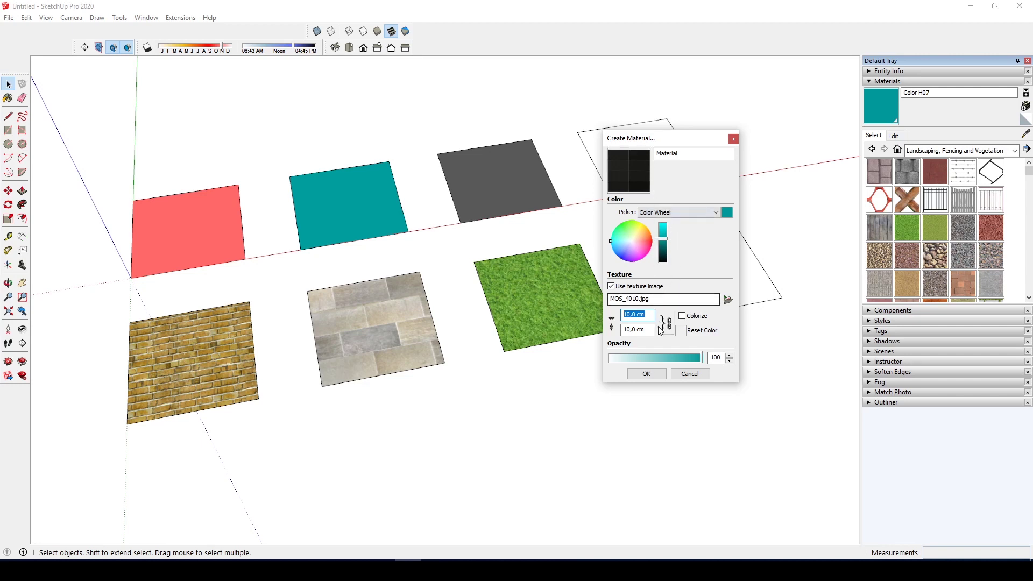
{"action": "key", "text": "Tab"}
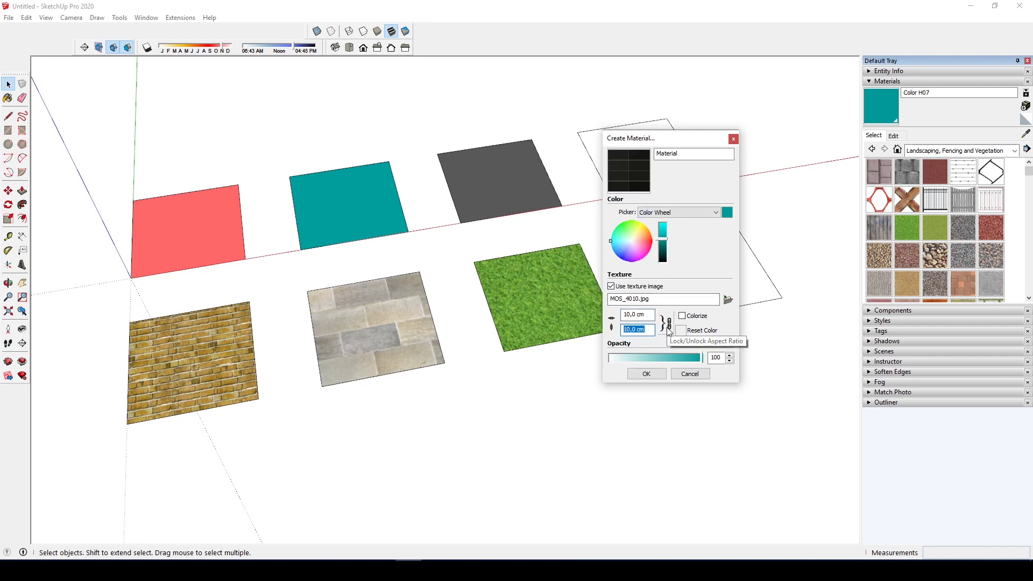
{"action": "type", "text": "32"}
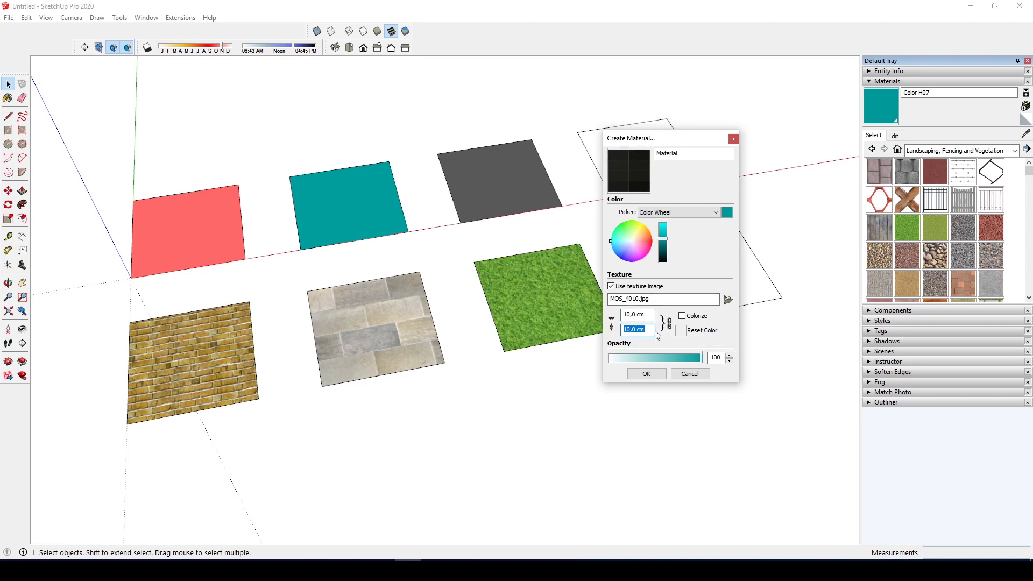
{"action": "left_click", "coordinate": [646, 374]}
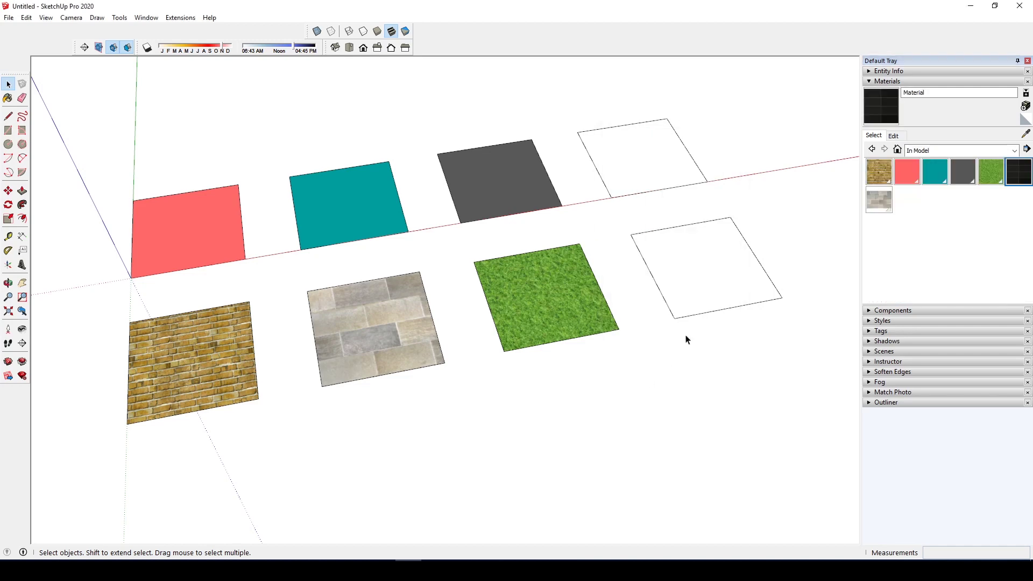
Paint the empty fourth square of the copied row with the new black tile material.
{"action": "left_click", "coordinate": [884, 105]}
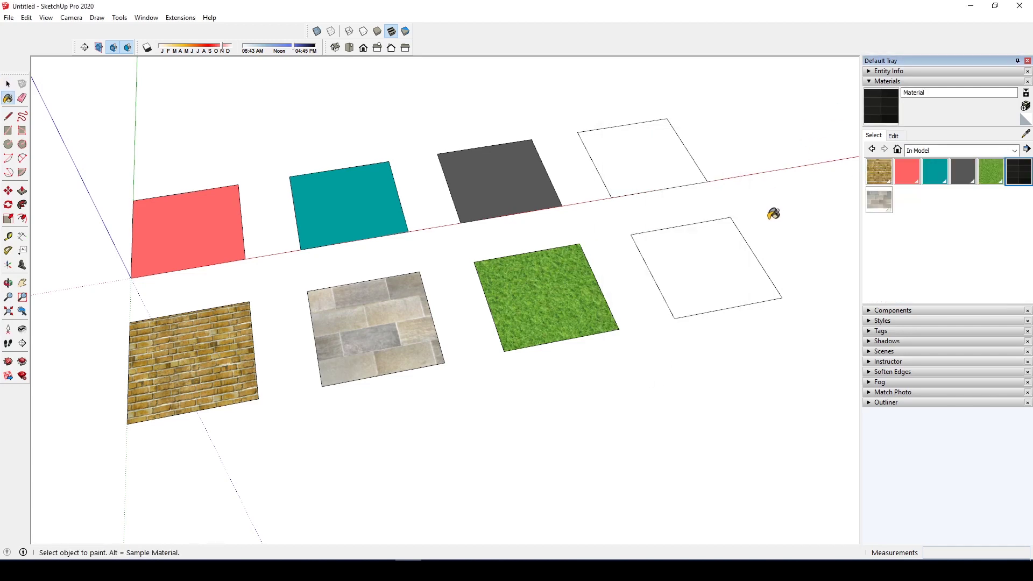
{"action": "left_click", "coordinate": [723, 253]}
{"action": "key", "text": "space"}
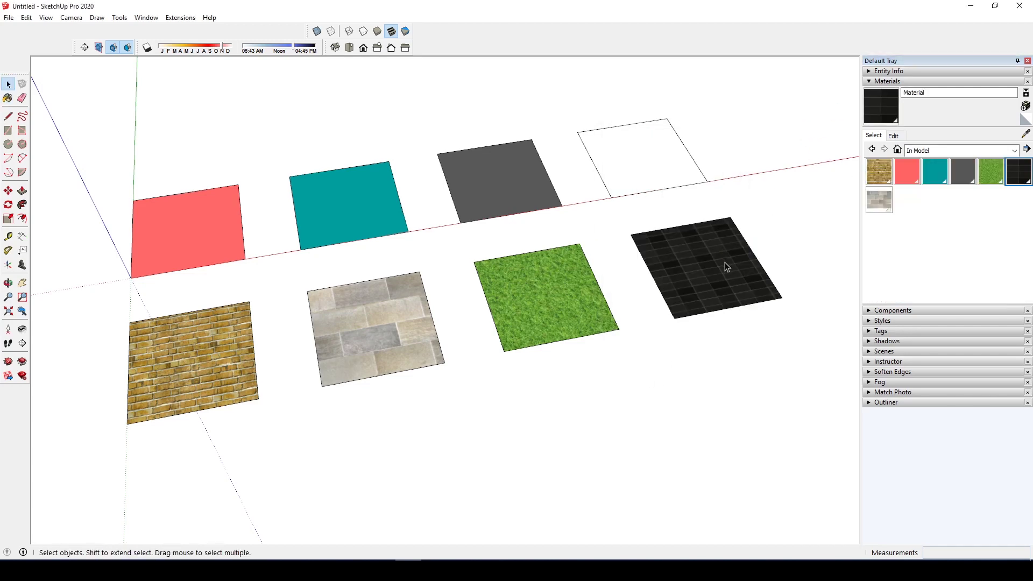
Examine the scale and pattern of the black tile texture on the fourth square of the copied row.
{"action": "scroll", "coordinate": [724, 266], "scroll_direction": "up", "scroll_amount": 5}
{"action": "middle_click_drag", "start_coordinate": [720, 269], "coordinate": [542, 355]}
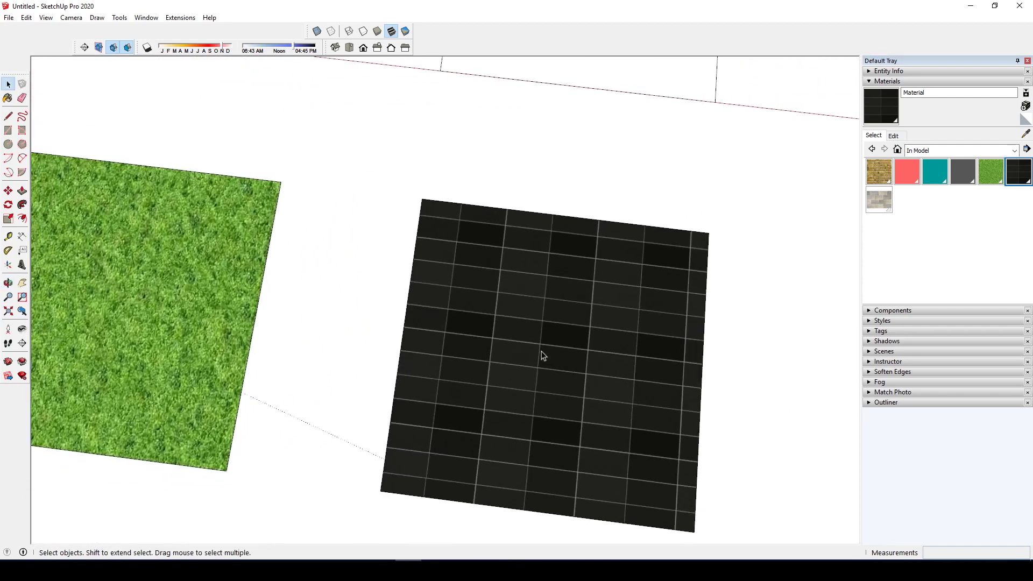
{"action": "scroll", "coordinate": [546, 339], "scroll_direction": "down", "scroll_amount": 5}
{"action": "scroll", "coordinate": [641, 280], "scroll_direction": "down", "scroll_amount": 4}
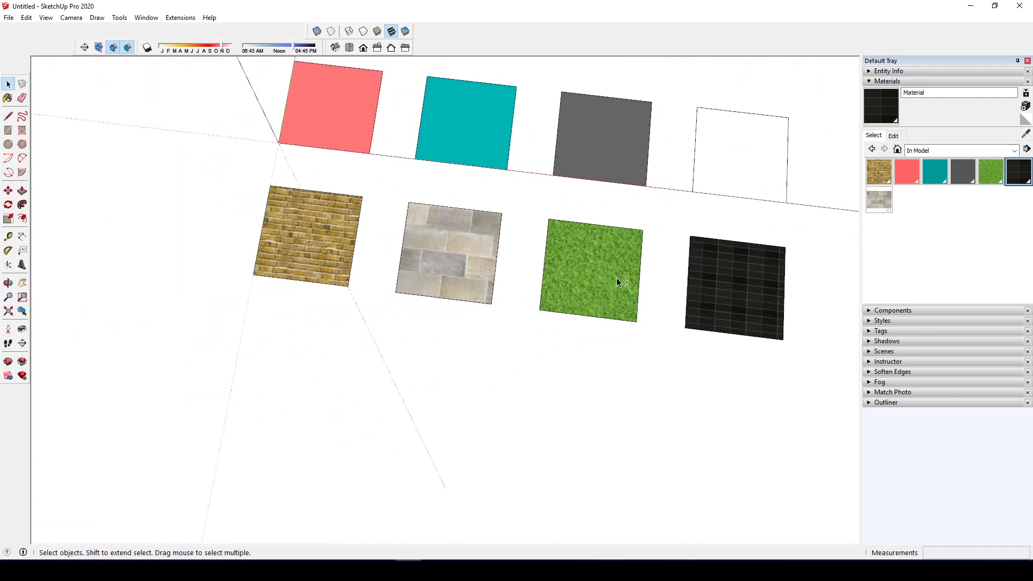
{"action": "scroll", "coordinate": [646, 301], "scroll_direction": "up", "scroll_amount": 5}
{"action": "middle_click_drag", "start_coordinate": [618, 298], "coordinate": [592, 295]}
{"action": "scroll", "coordinate": [619, 265], "scroll_direction": "down", "scroll_amount": 5}
{"action": "scroll", "coordinate": [592, 295], "scroll_direction": "up", "scroll_amount": 2}
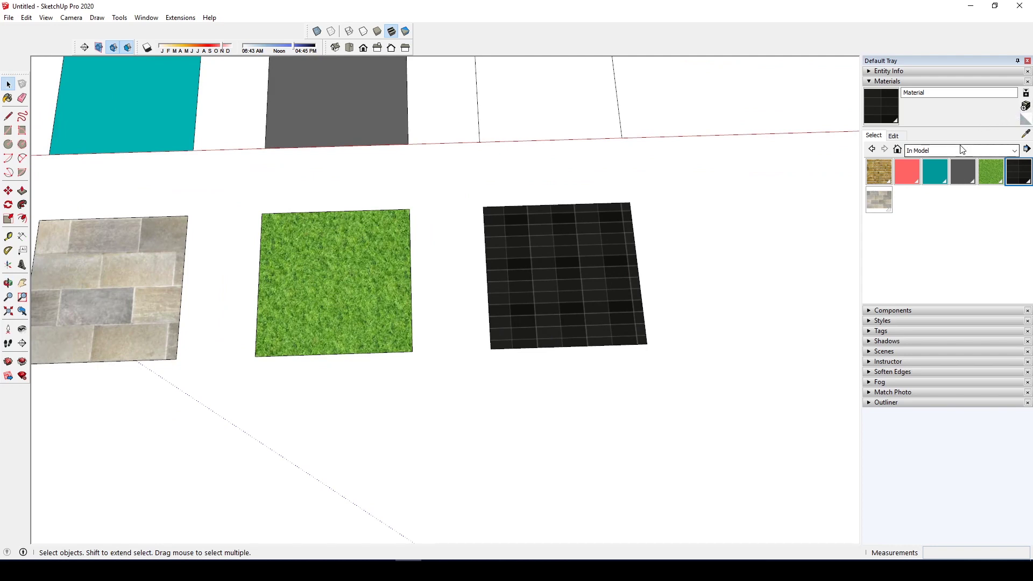
{"action": "scroll", "coordinate": [589, 293], "scroll_direction": "up", "scroll_amount": 4}
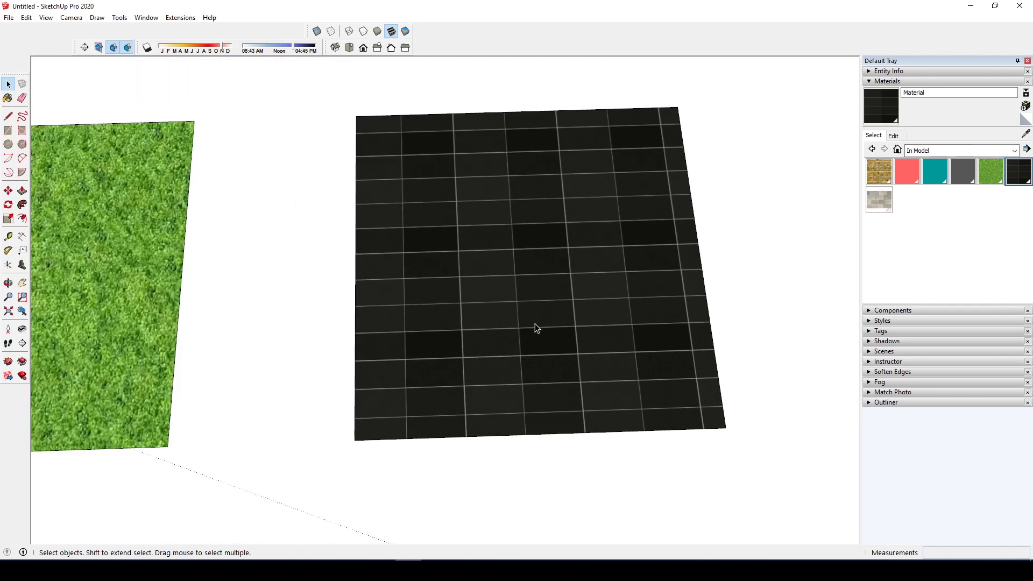
Try to move the black tile texture on the fourth square so a tile corner meets the square's front corner.
{"action": "scroll", "coordinate": [581, 387], "scroll_direction": "up", "scroll_amount": 3}
{"action": "middle_click_drag", "start_coordinate": [590, 402], "coordinate": [646, 341]}
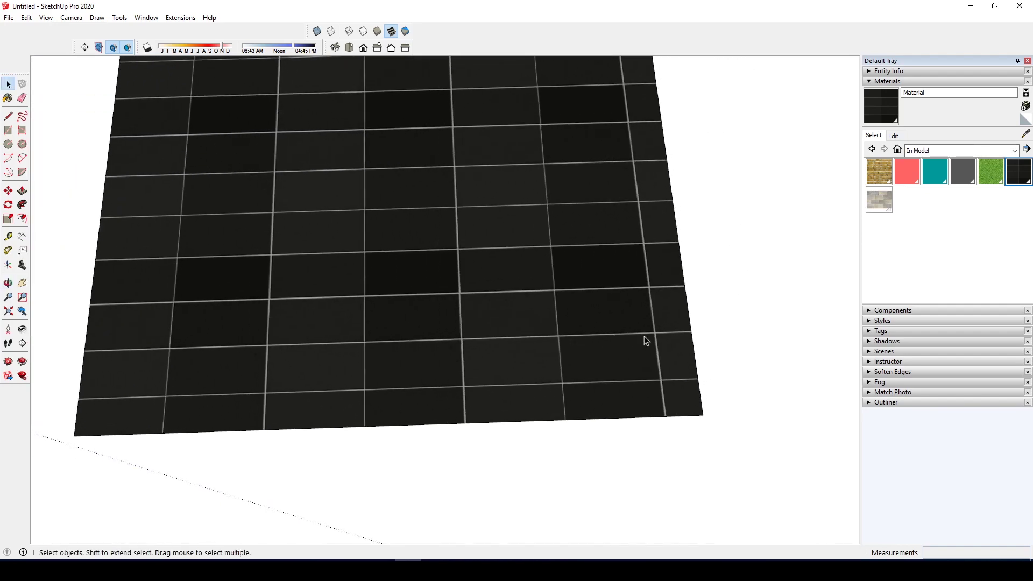
{"action": "scroll", "coordinate": [649, 318], "scroll_direction": "up", "scroll_amount": 2}
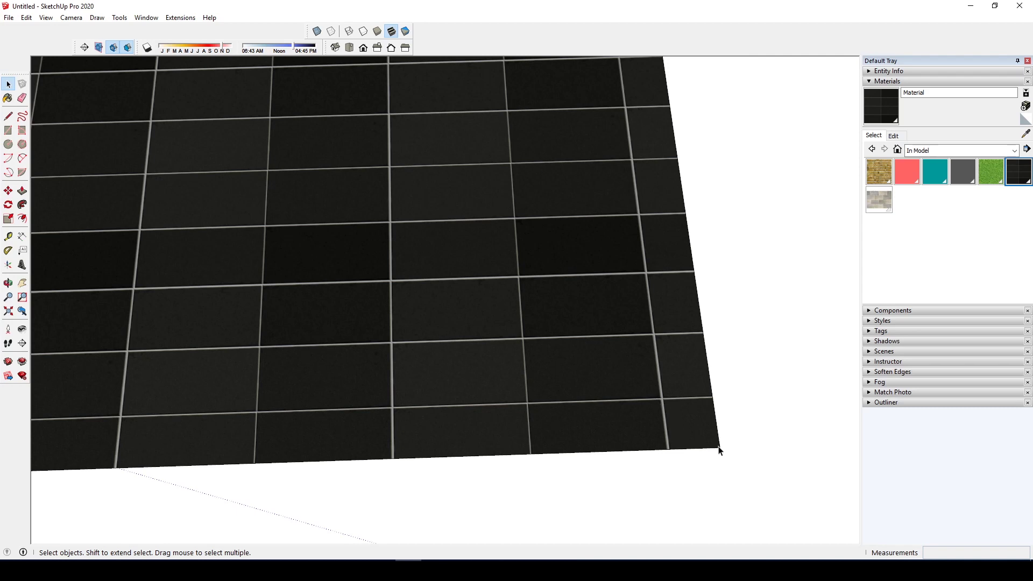
{"action": "scroll", "coordinate": [667, 392], "scroll_direction": "down", "scroll_amount": 3}
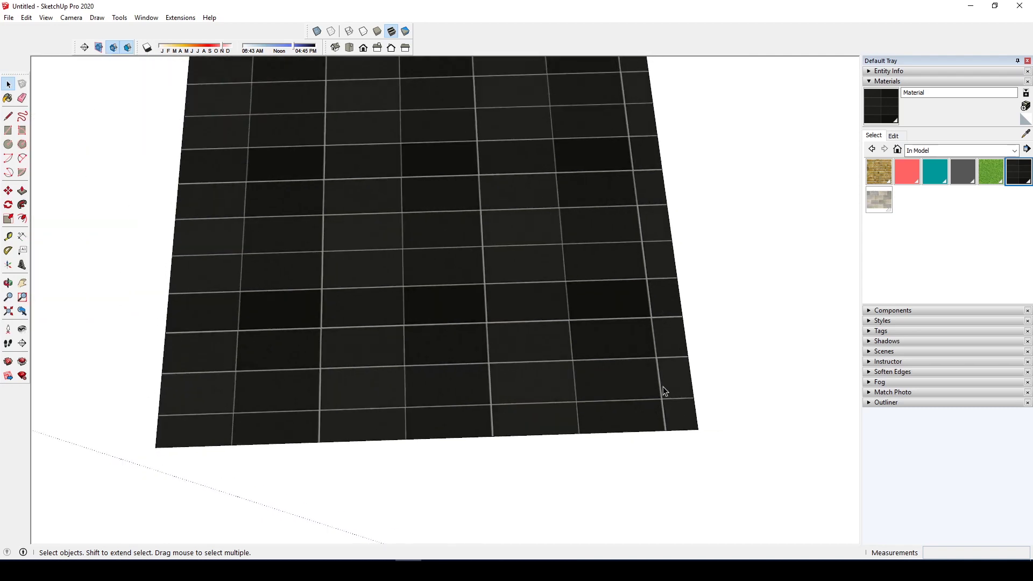
{"action": "scroll", "coordinate": [595, 341], "scroll_direction": "up", "scroll_amount": 5}
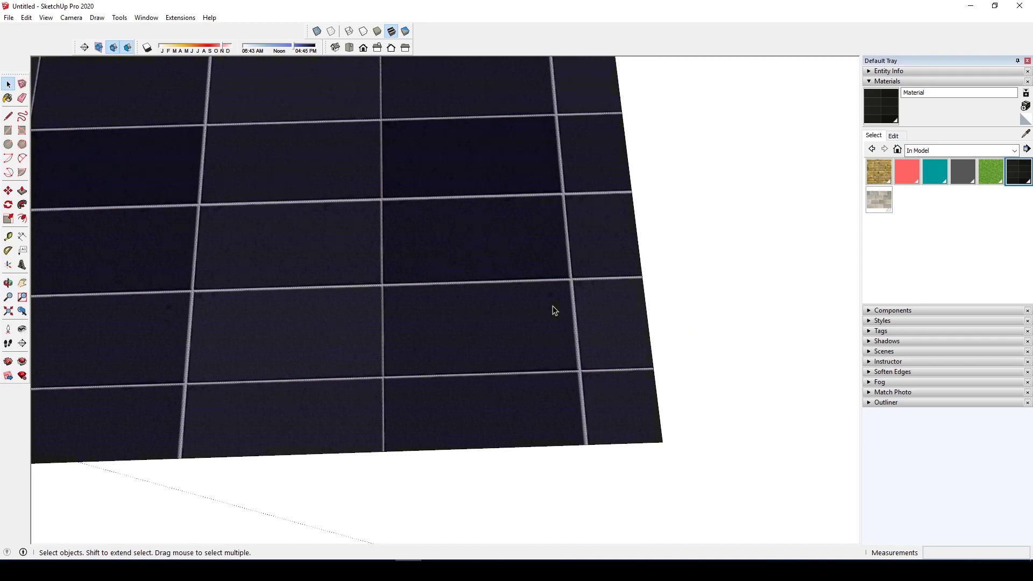
{"action": "right_click", "coordinate": [536, 257]}
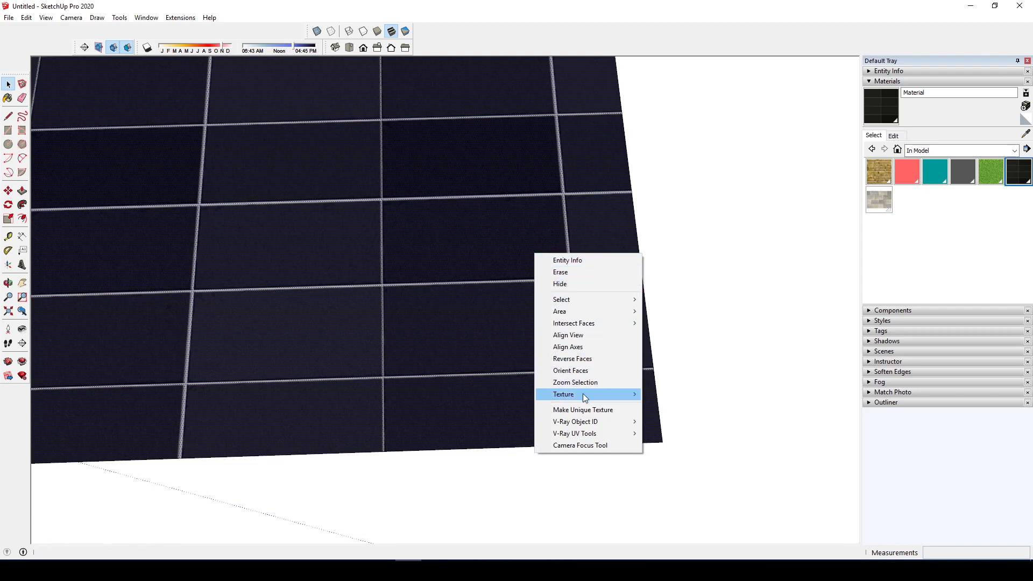
{"action": "mouse_move", "coordinate": [584, 397]}
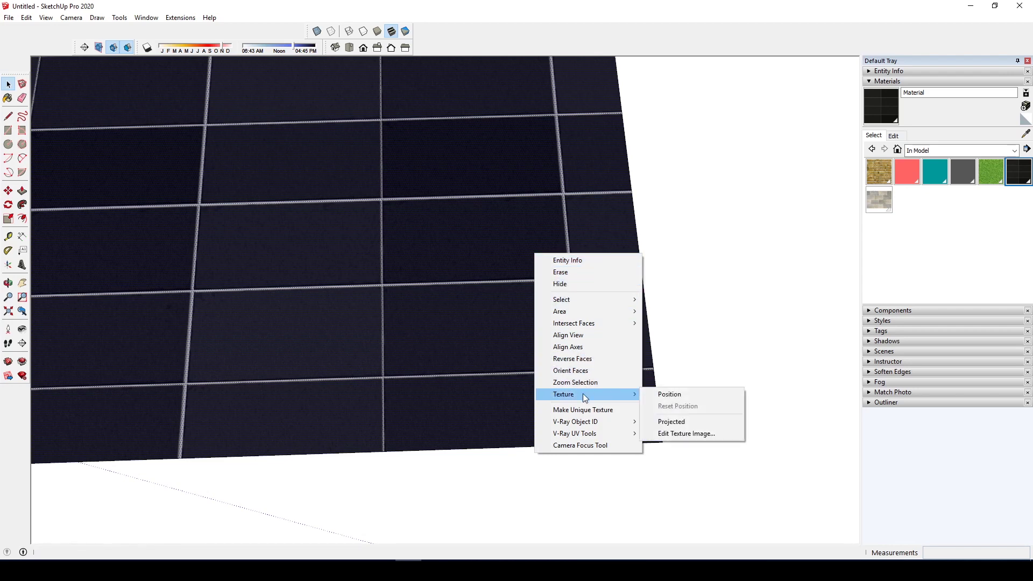
{"action": "left_click", "coordinate": [662, 402]}
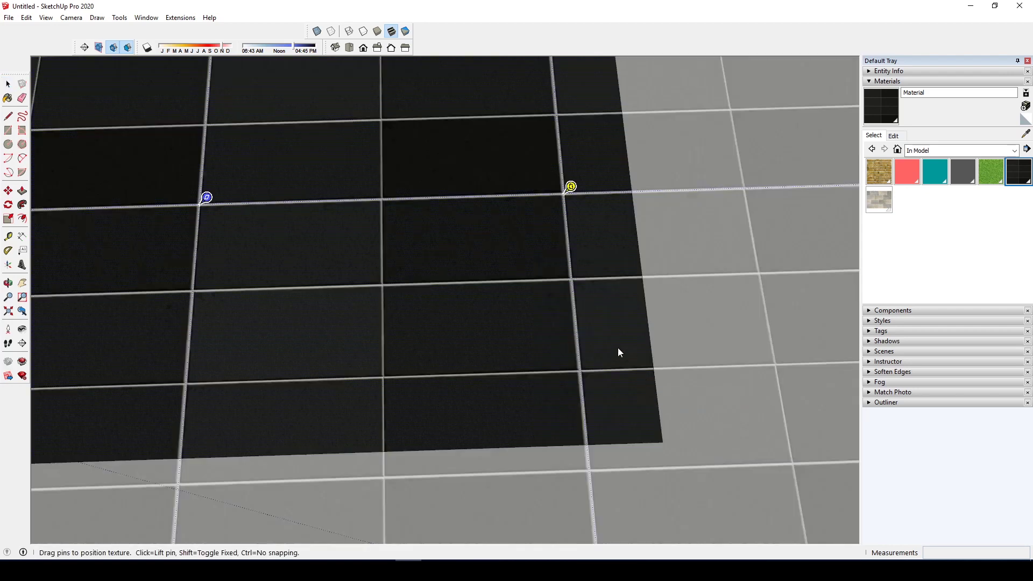
{"action": "scroll", "coordinate": [579, 319], "scroll_direction": "down", "scroll_amount": 4}
{"action": "scroll", "coordinate": [579, 318], "scroll_direction": "down", "scroll_amount": 3}
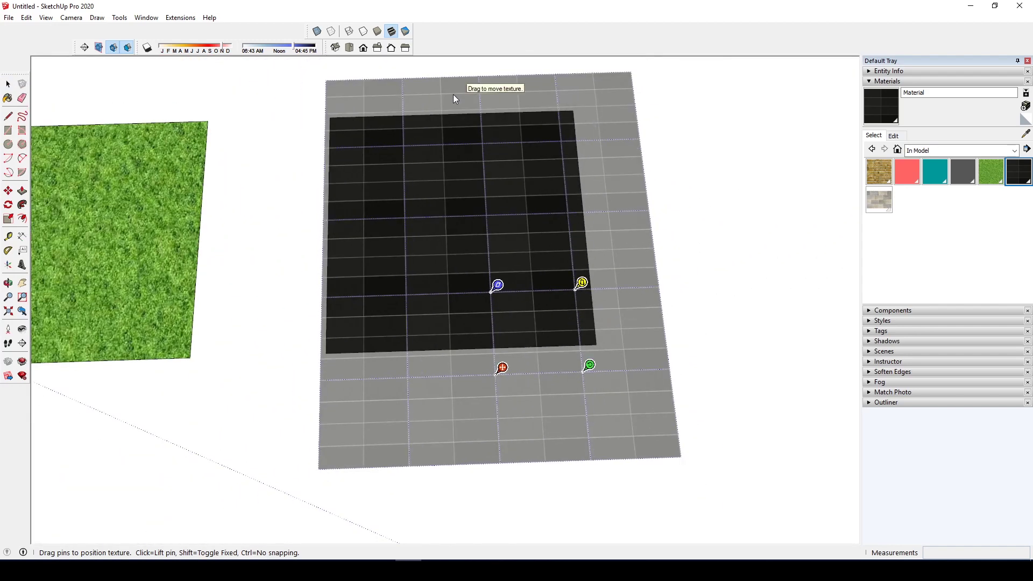
{"action": "scroll", "coordinate": [558, 299], "scroll_direction": "up", "scroll_amount": 2}
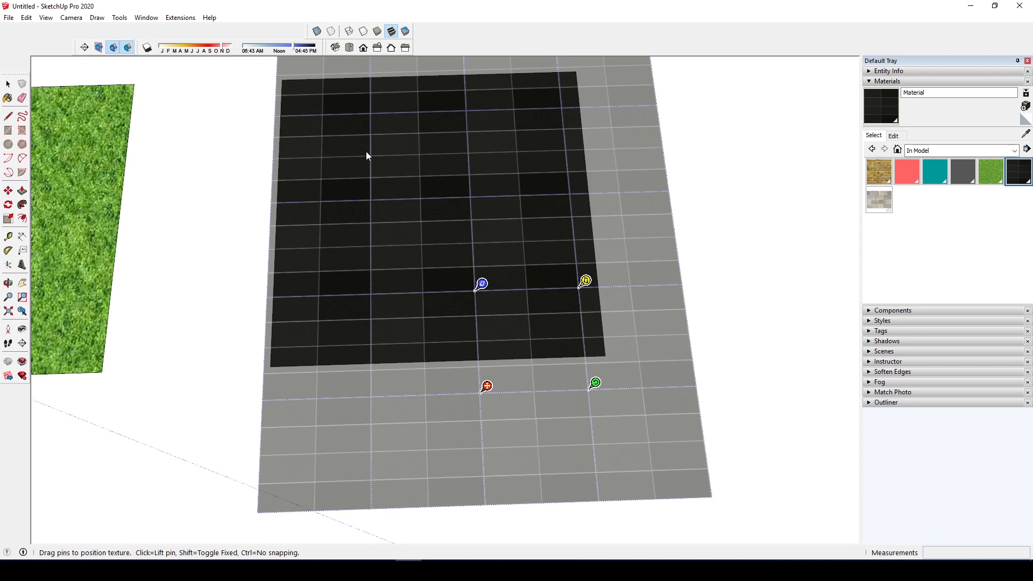
{"action": "scroll", "coordinate": [578, 348], "scroll_direction": "up", "scroll_amount": 6}
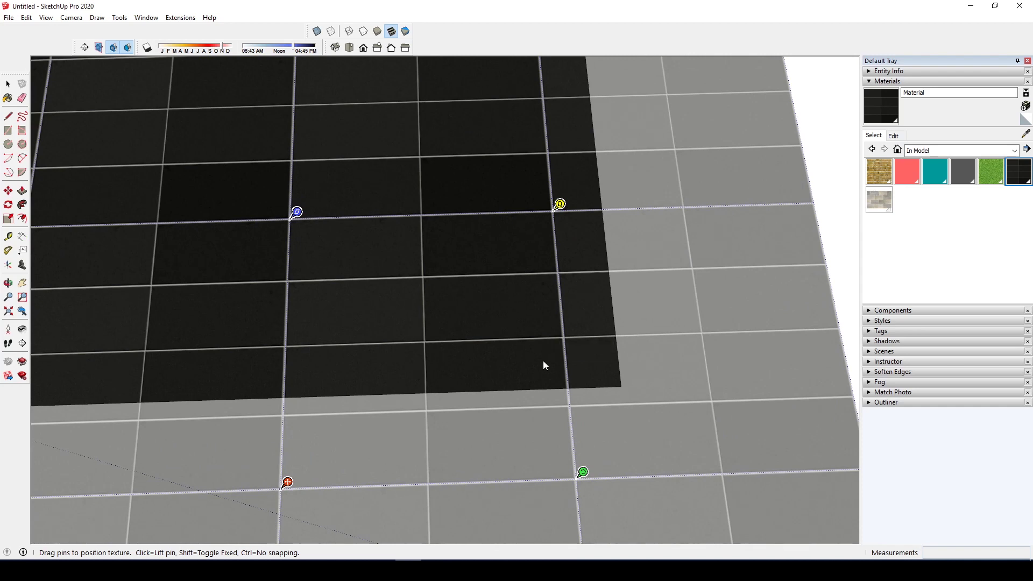
{"action": "middle_click_drag", "start_coordinate": [544, 362], "coordinate": [543, 342], "text": "shift"}
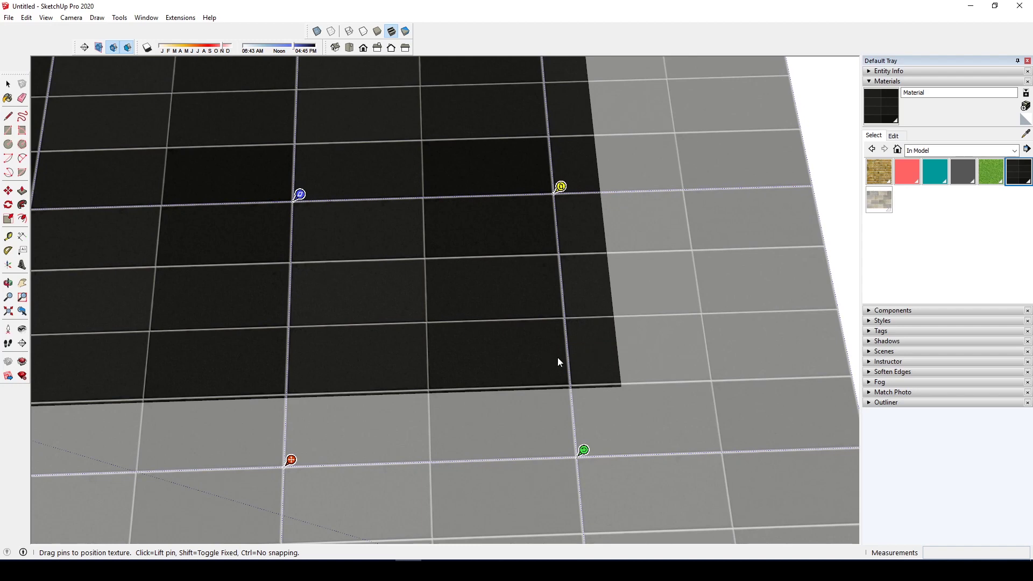
{"action": "left_click_drag", "start_coordinate": [535, 379], "coordinate": [562, 363]}
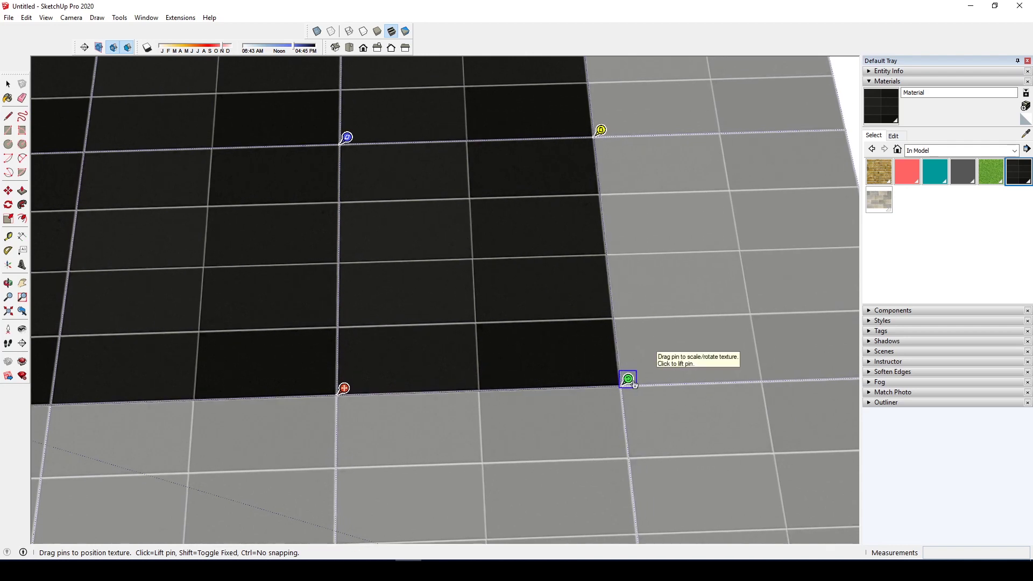
Try to skew and rotate the black tile texture with its position pins, and discard the changes.
{"action": "left_click_drag", "start_coordinate": [347, 138], "coordinate": [306, 101]}
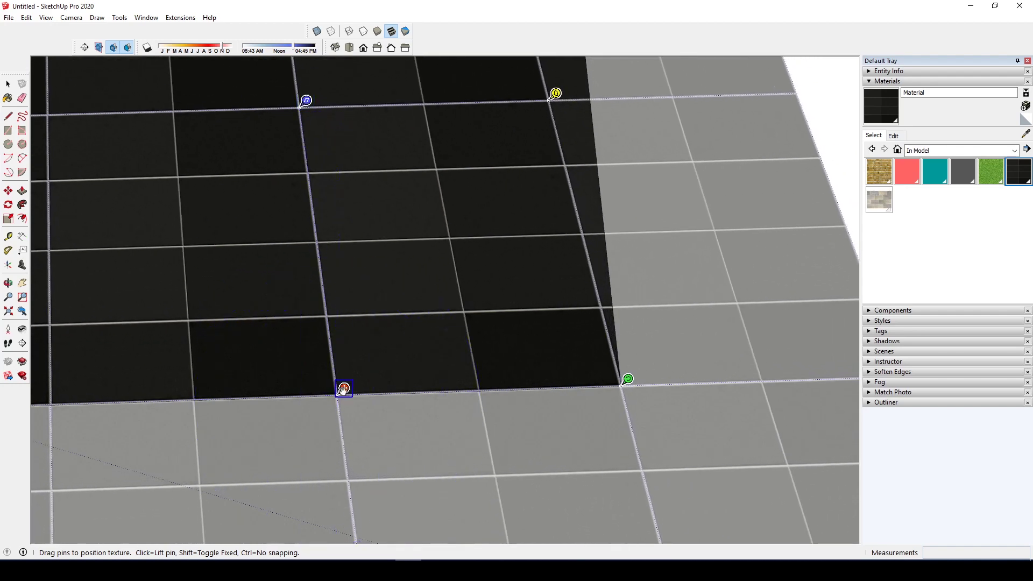
{"action": "left_click_drag", "start_coordinate": [343, 388], "coordinate": [311, 386]}
{"action": "left_click_drag", "start_coordinate": [601, 378], "coordinate": [542, 292]}
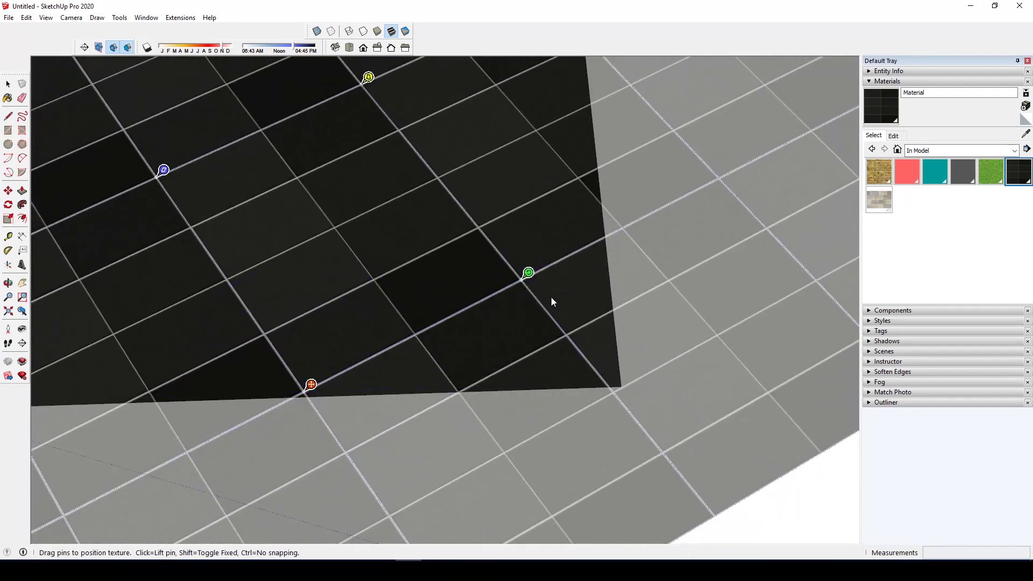
{"action": "left_click_drag", "start_coordinate": [372, 79], "coordinate": [374, 114]}
{"action": "key", "text": "Escape"}
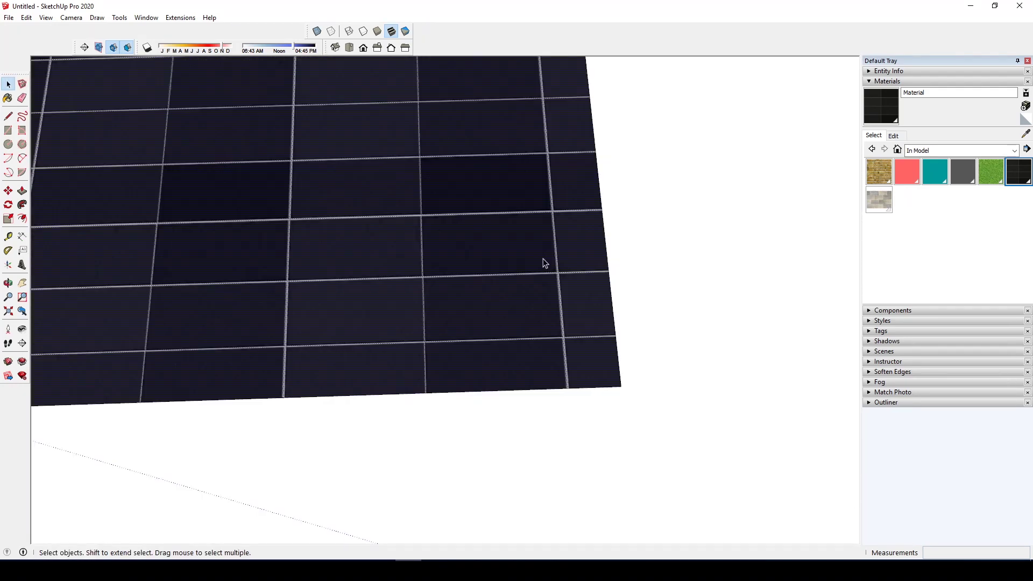
Reposition the black tile texture so its grout lines meet the square's front corner, and apply the position.
{"action": "right_click", "coordinate": [540, 222]}
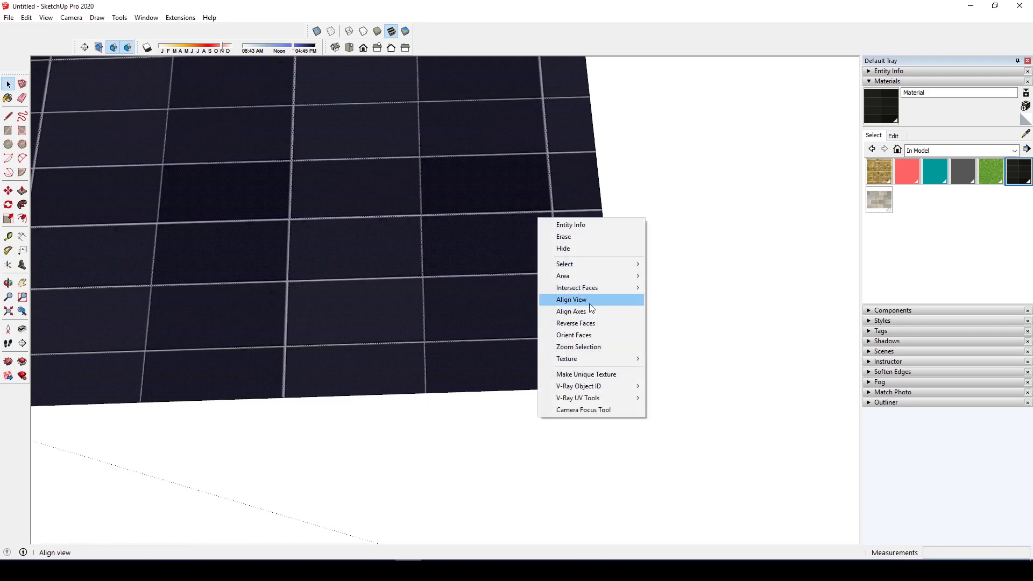
{"action": "left_click", "coordinate": [507, 259]}
{"action": "right_click", "coordinate": [505, 231]}
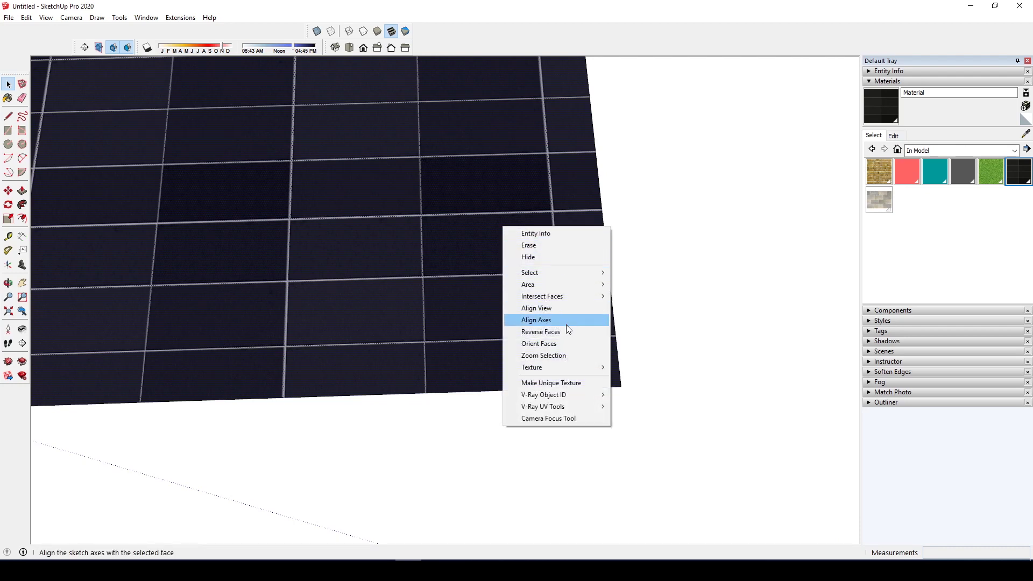
{"action": "left_click", "coordinate": [622, 366]}
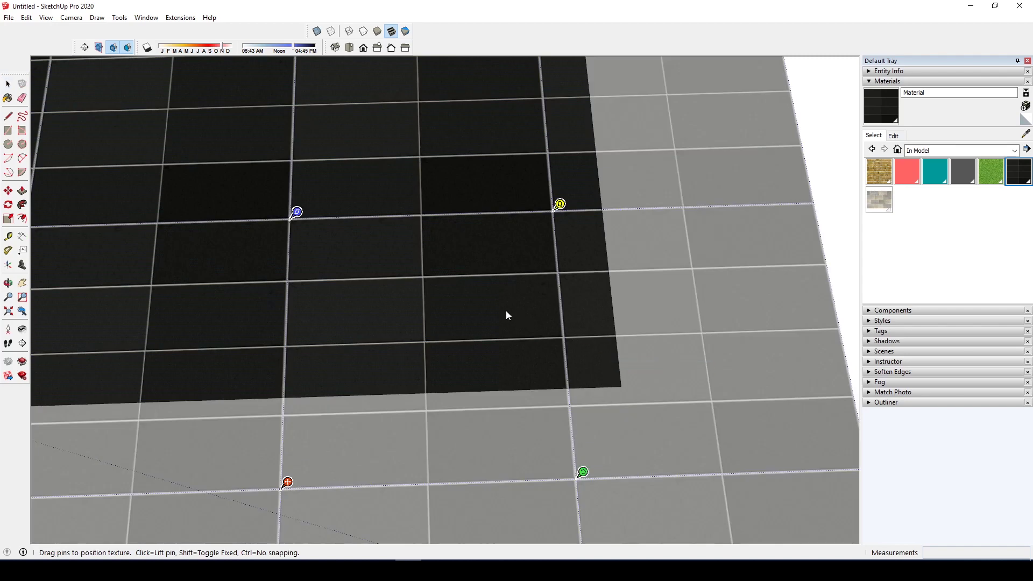
{"action": "left_click_drag", "start_coordinate": [506, 311], "coordinate": [557, 358]}
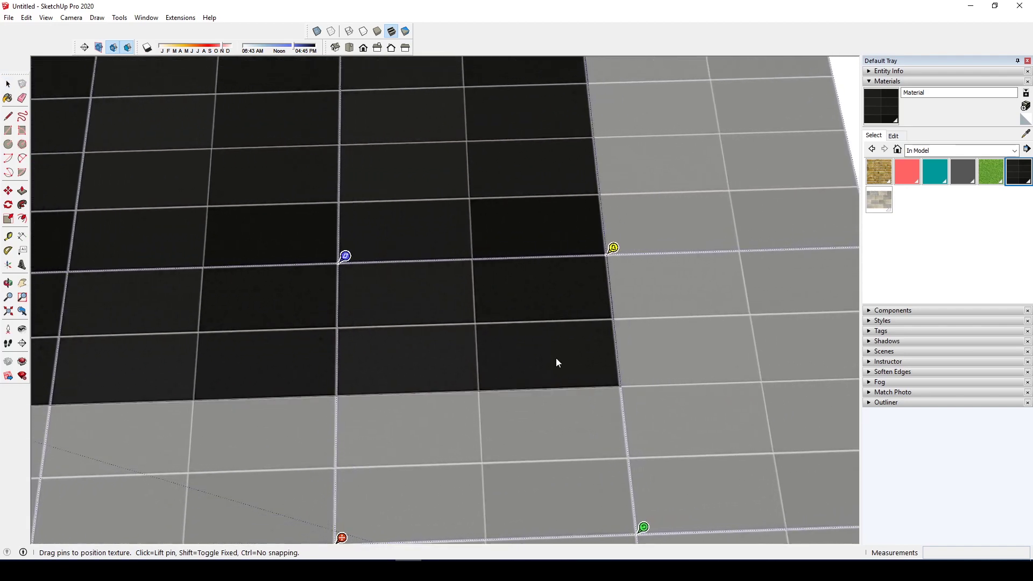
{"action": "key", "text": "Return"}
{"action": "scroll", "coordinate": [555, 358], "scroll_direction": "down", "scroll_amount": 3}
{"action": "scroll", "coordinate": [590, 205], "scroll_direction": "down", "scroll_amount": 2}
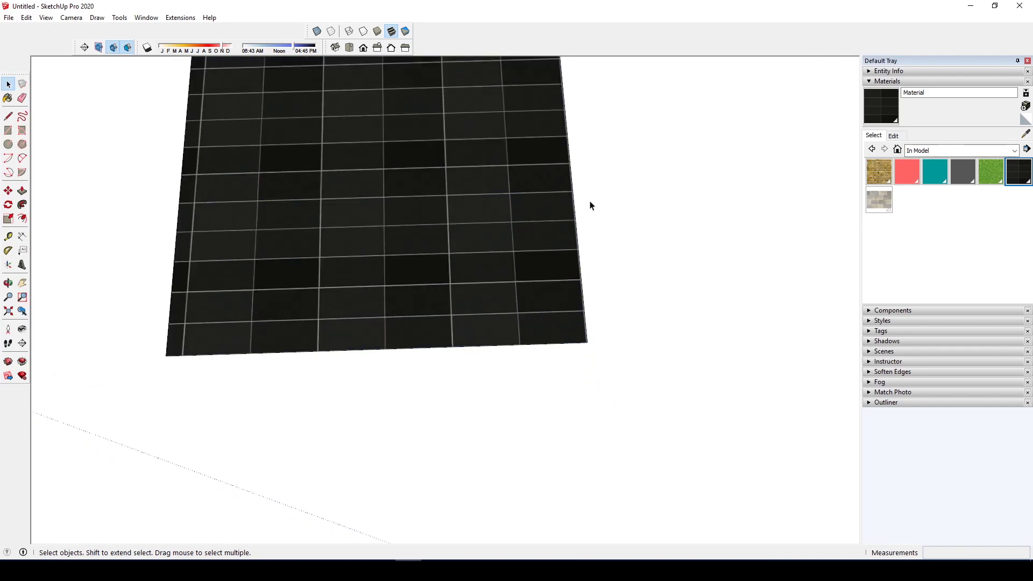
{"action": "scroll", "coordinate": [583, 270], "scroll_direction": "down", "scroll_amount": 6}
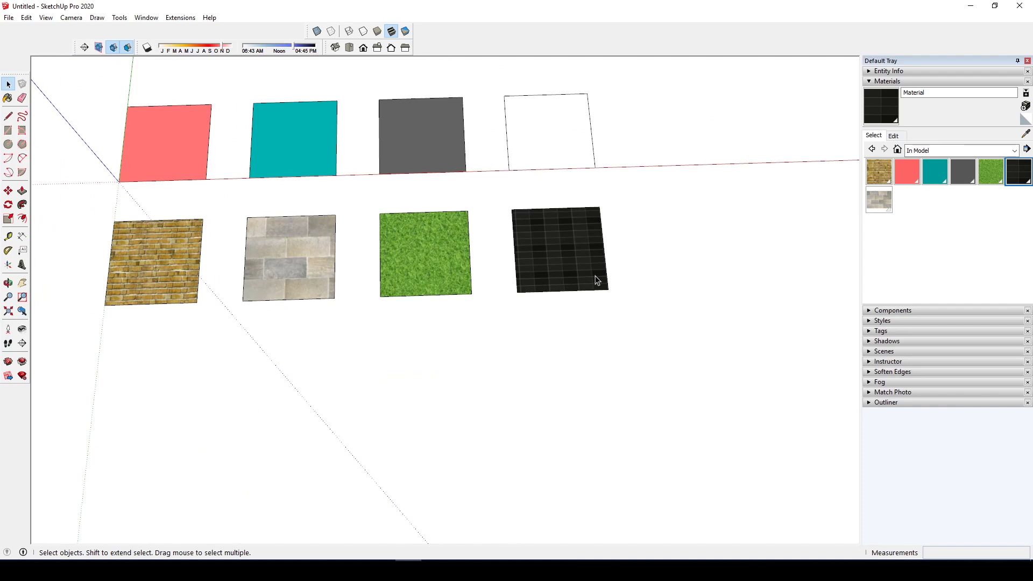
{"action": "mouse_move", "coordinate": [630, 274]}
{"action": "middle_mouse_down"}
{"action": "mouse_move", "coordinate": [618, 290]}
{"action": "mouse_move", "coordinate": [637, 279]}
{"action": "mouse_move", "coordinate": [628, 262]}
{"action": "mouse_move", "coordinate": [628, 272]}
{"action": "middle_mouse_up"}
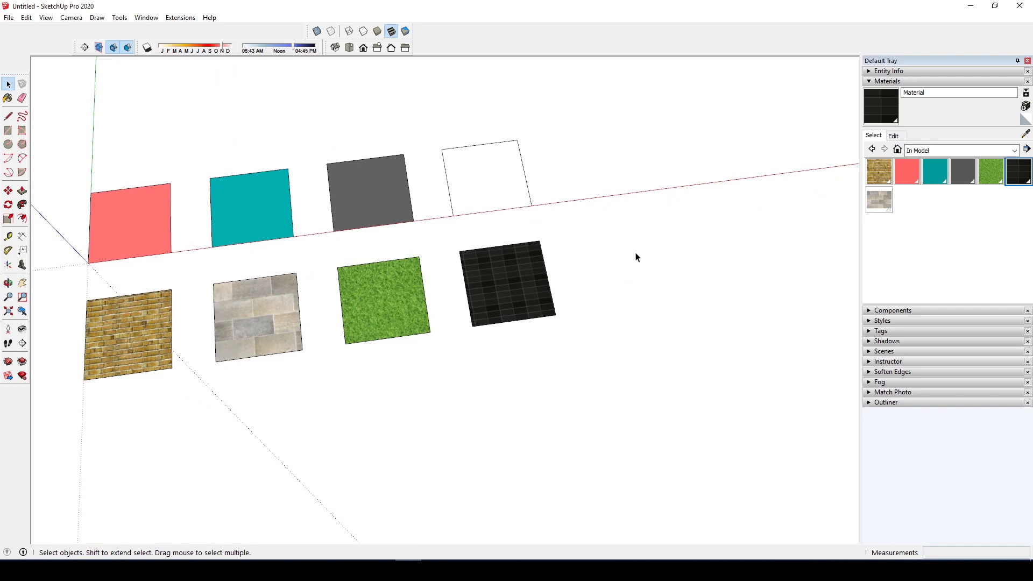
{"action": "key", "text": "r"}
{"action": "left_click", "coordinate": [641, 244]}
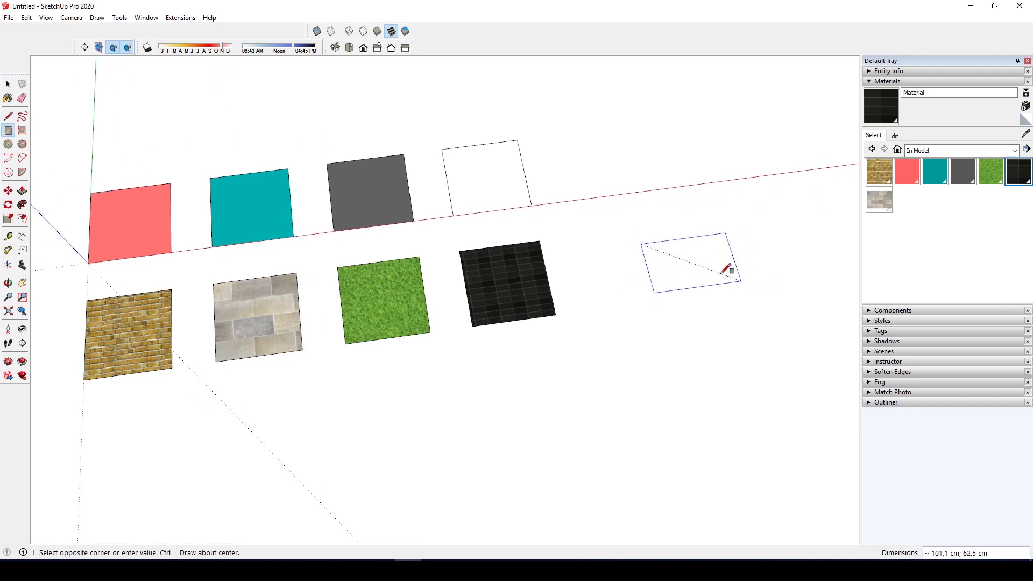
{"action": "key", "text": "space"}
Copy the unpainted square along the red axis by one square spacing, extending the upper row.
{"action": "left_click", "coordinate": [507, 192]}
{"action": "left_click", "coordinate": [512, 279]}
{"action": "left_click", "coordinate": [507, 191]}
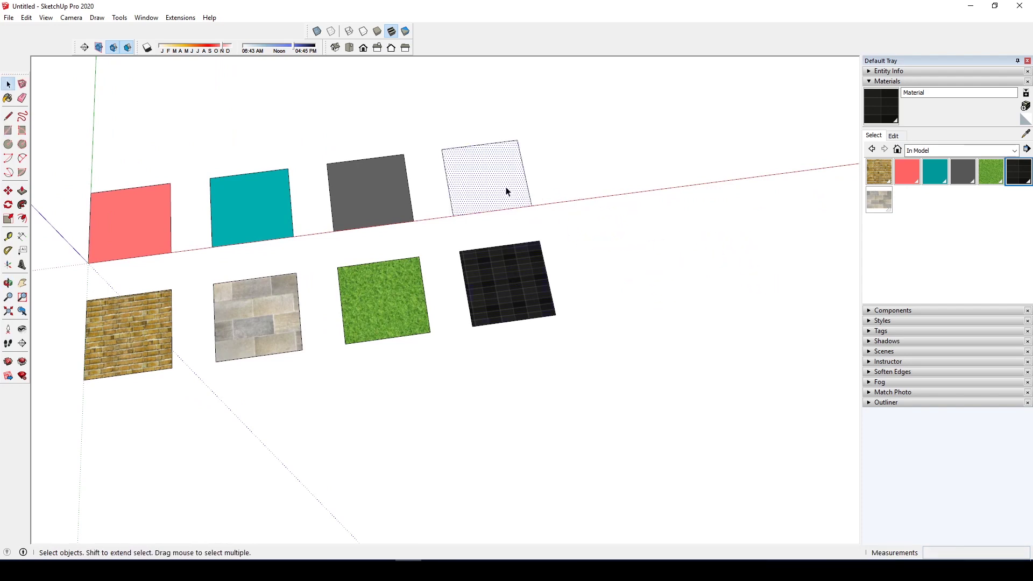
{"action": "key", "text": "m"}
{"action": "key", "text": "ctrl"}
{"action": "left_click", "coordinate": [415, 223]}
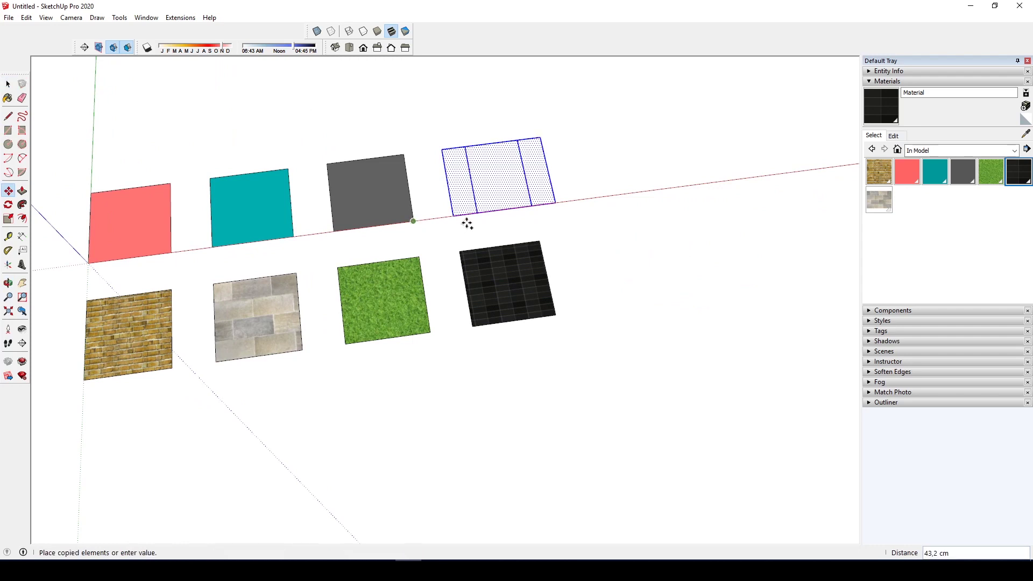
{"action": "left_click", "coordinate": [532, 206]}
{"action": "middle_click_drag", "start_coordinate": [533, 206], "coordinate": [611, 224]}
{"action": "key", "text": "space"}
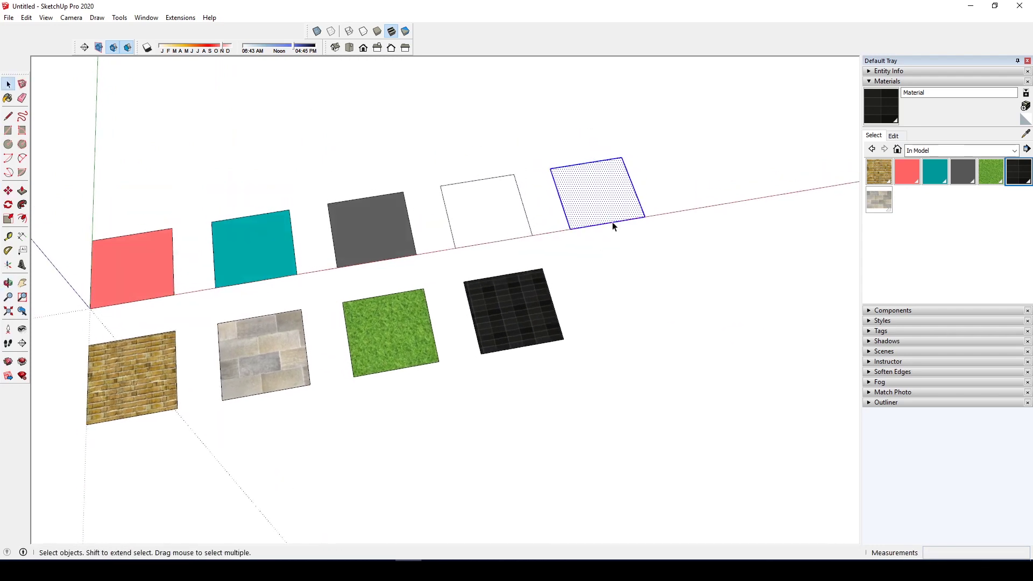
Extrude the copied square 1 m upward into a cube.
{"action": "scroll", "coordinate": [599, 215], "scroll_direction": "up", "scroll_amount": 3}
{"action": "key", "text": "p"}
{"action": "left_click", "coordinate": [600, 214]}
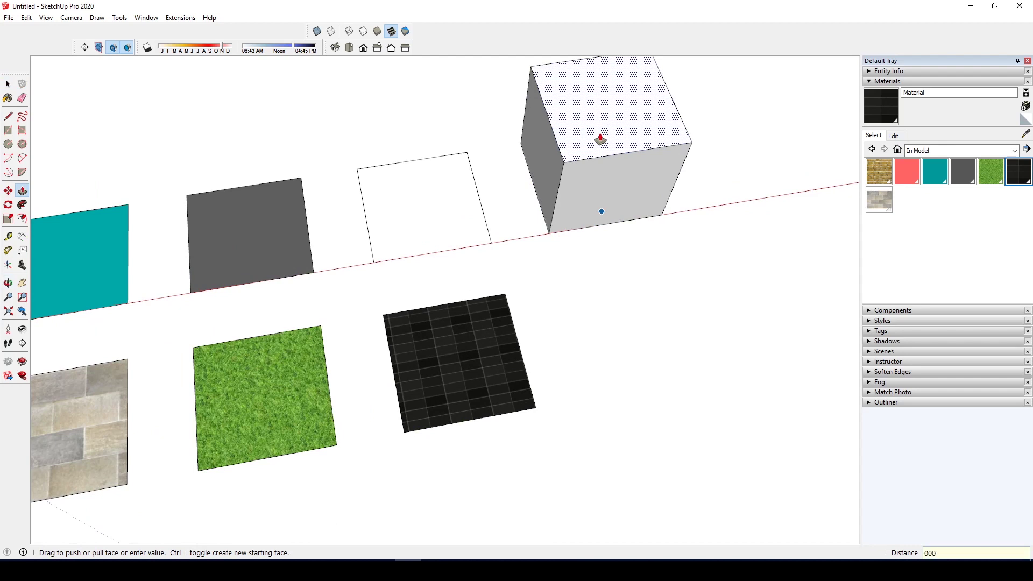
{"action": "key", "text": "Return"}
{"action": "key", "text": "space"}
{"action": "scroll", "coordinate": [618, 249], "scroll_direction": "down", "scroll_amount": 3}
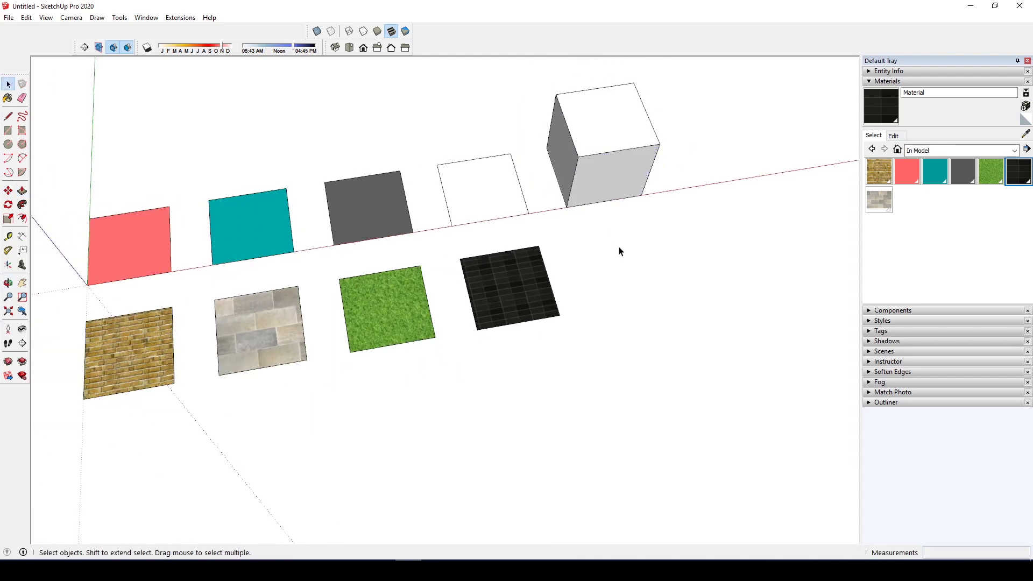
Select the whole cube and turn it into a component.
{"action": "middle_click_drag", "start_coordinate": [618, 250], "coordinate": [618, 143]}
{"action": "left_click", "coordinate": [613, 146]}
{"action": "right_click", "coordinate": [613, 146]}
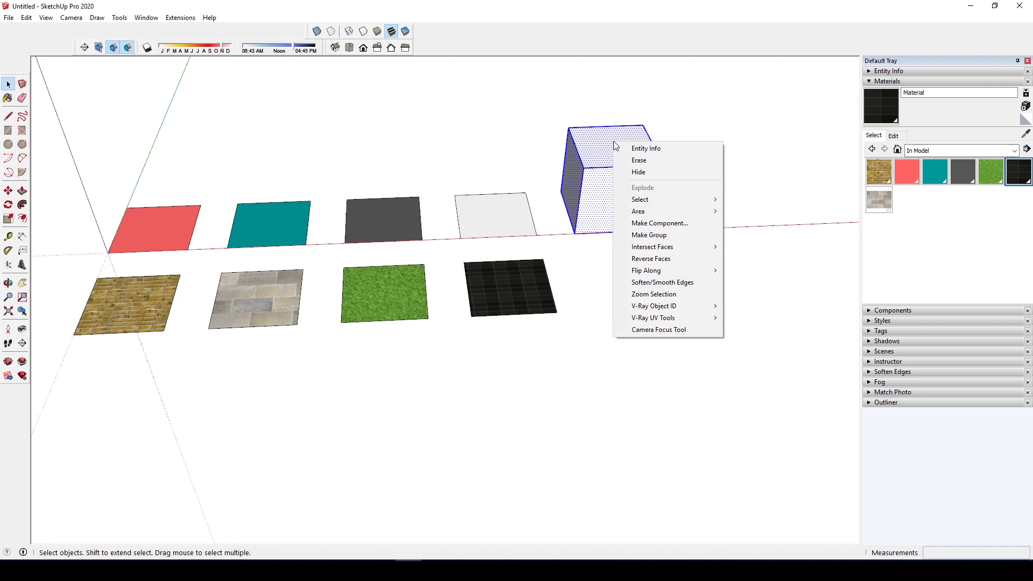
{"action": "left_click", "coordinate": [650, 219]}
{"action": "left_click", "coordinate": [530, 396]}
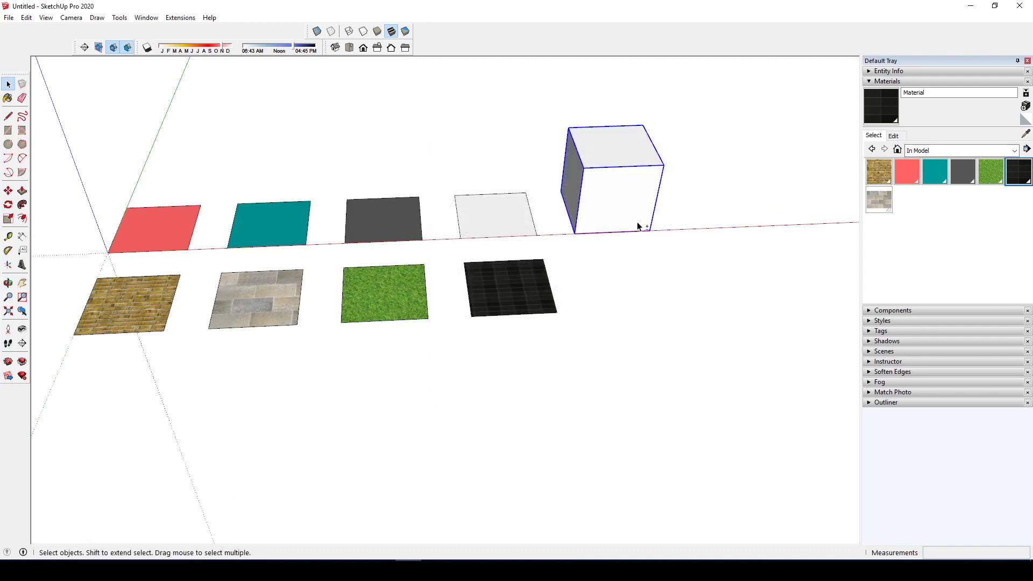
Hide the material settings and show the entity information of the cube component.
{"action": "middle_click_drag", "start_coordinate": [638, 224], "coordinate": [537, 184]}
{"action": "scroll", "coordinate": [537, 184], "scroll_direction": "up", "scroll_amount": 2}
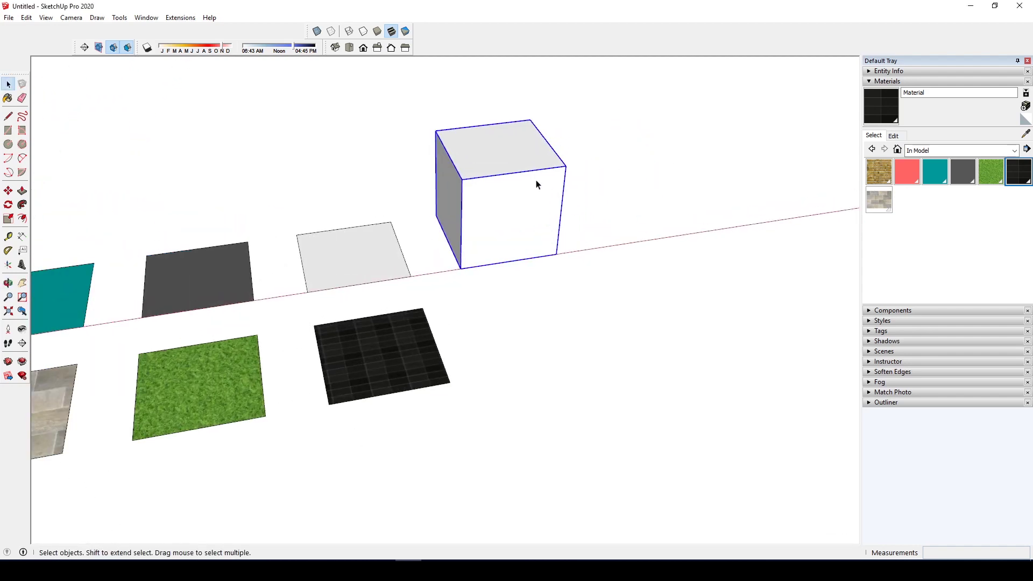
{"action": "left_click", "coordinate": [870, 81]}
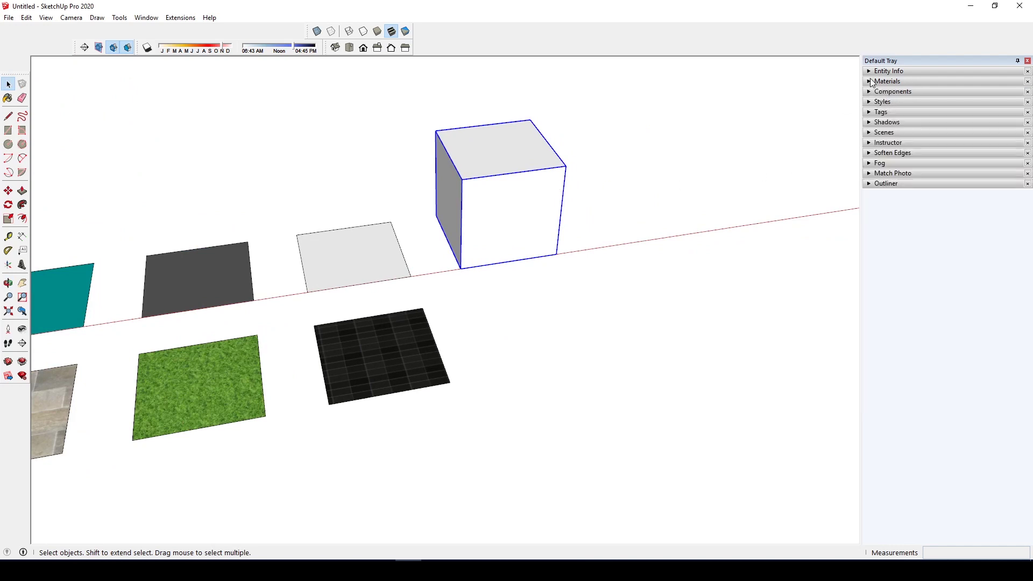
{"action": "left_click", "coordinate": [872, 71]}
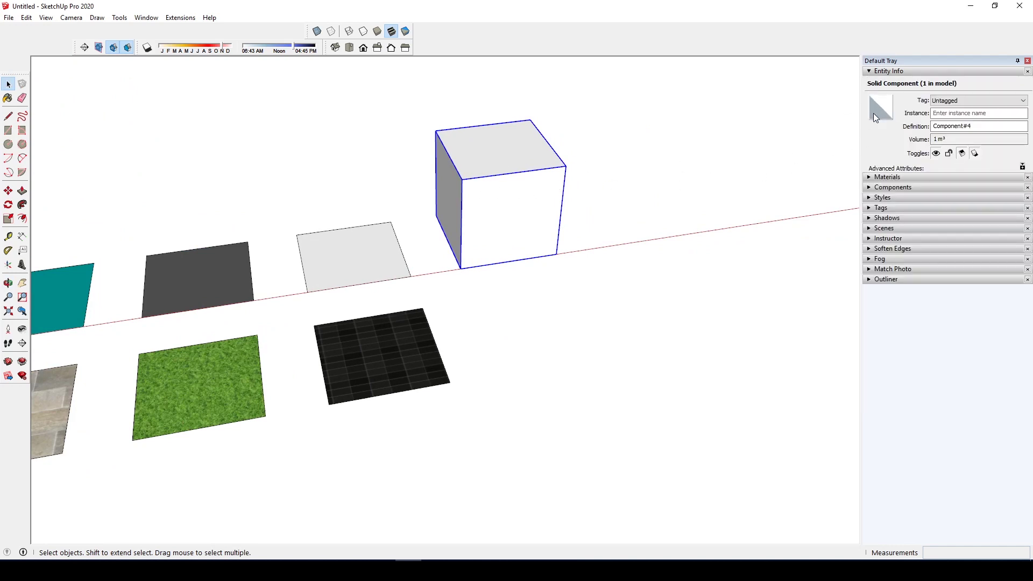
Open the cube component for editing.
{"action": "middle_click_drag", "start_coordinate": [470, 257], "coordinate": [551, 203]}
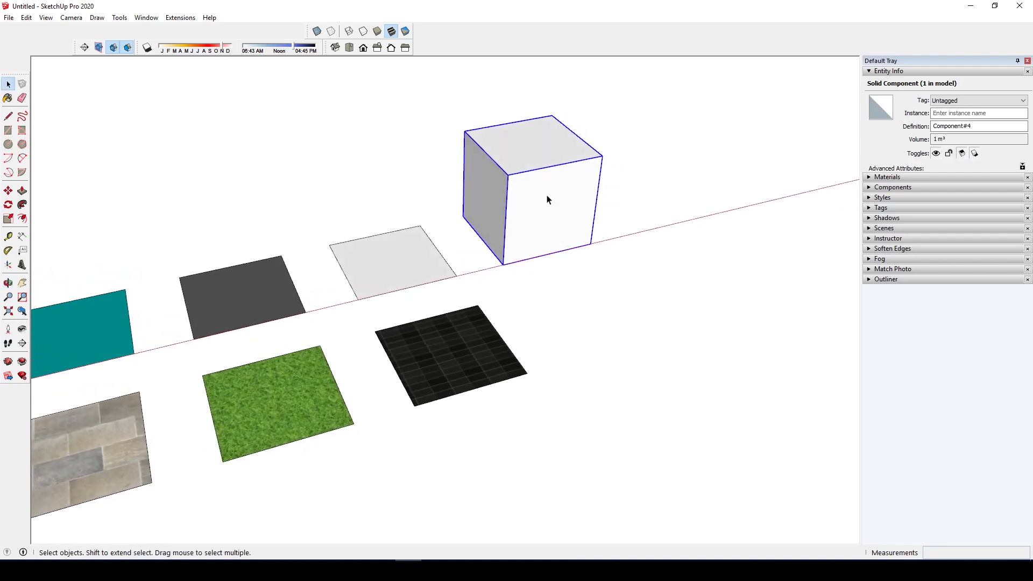
{"action": "scroll", "coordinate": [496, 204], "scroll_direction": "up", "scroll_amount": 2}
{"action": "double_click", "coordinate": [496, 203]}
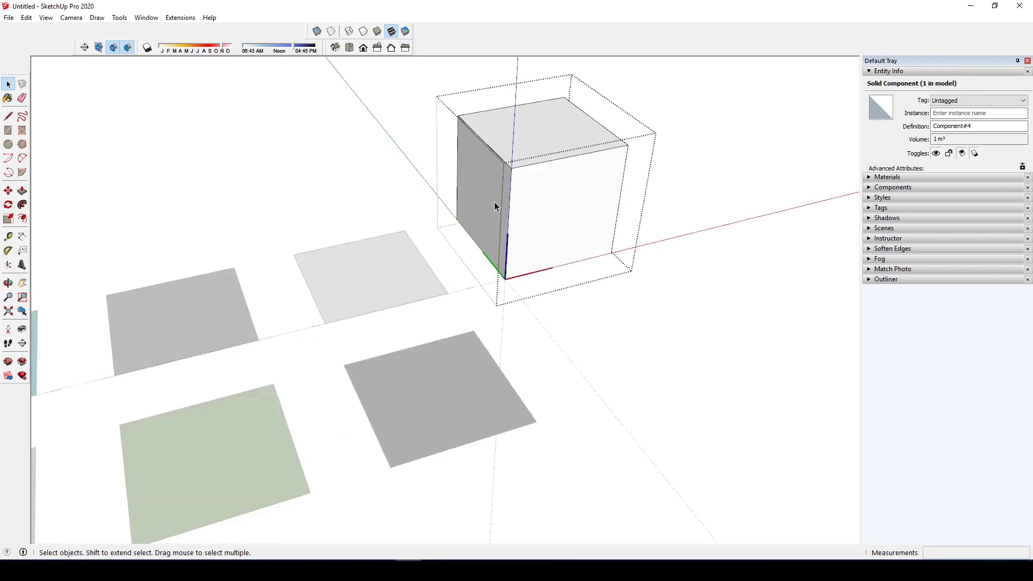
Sample the dark grey Color M06 from its square and paint the cube's side face inside the component, then leave the component.
{"action": "left_click", "coordinate": [495, 202]}
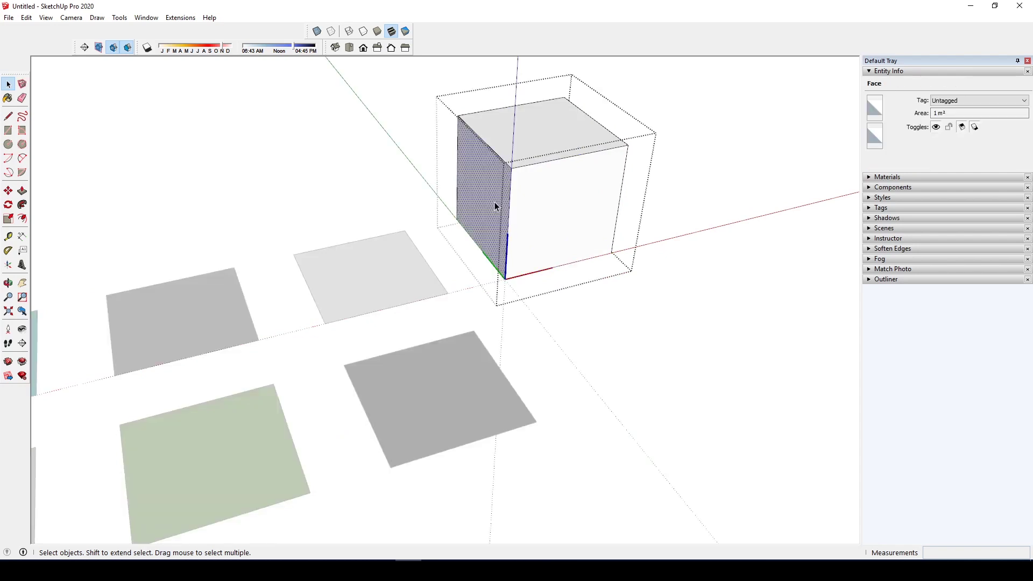
{"action": "middle_click_drag", "start_coordinate": [495, 202], "coordinate": [475, 191]}
{"action": "key", "text": "b"}
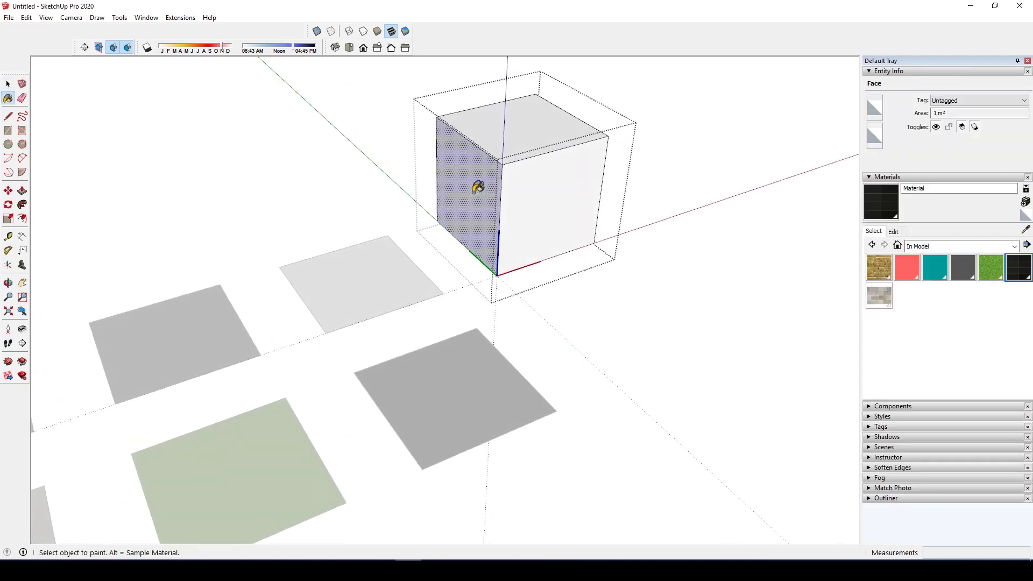
{"action": "middle_click_drag", "start_coordinate": [397, 224], "coordinate": [381, 226]}
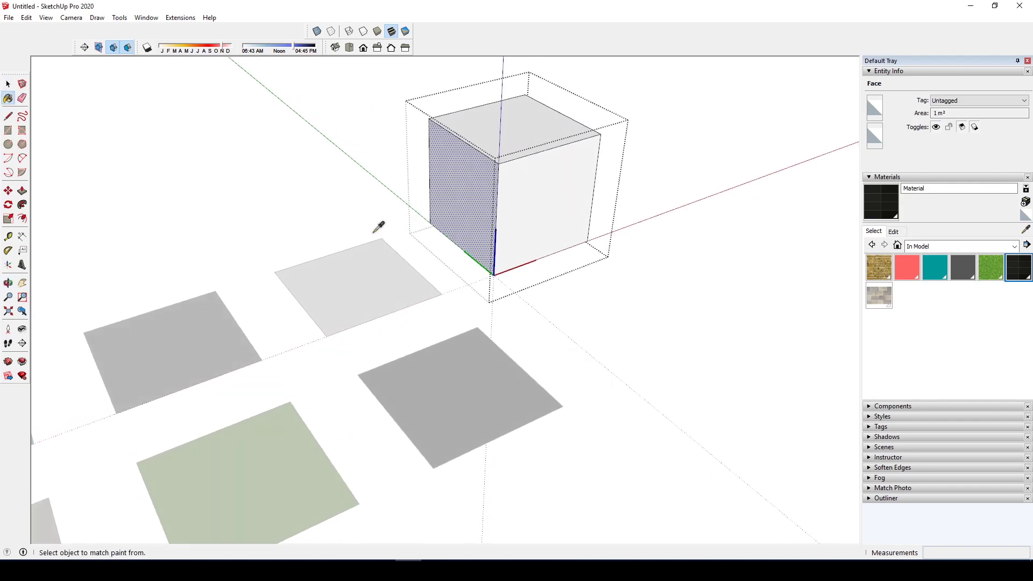
{"action": "left_click", "coordinate": [211, 322], "text": "alt"}
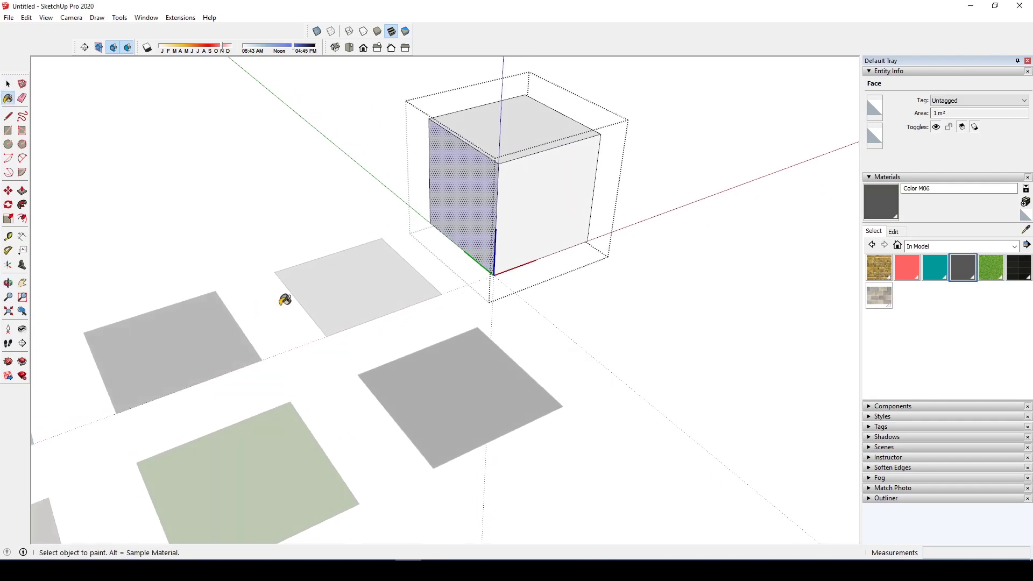
{"action": "left_click", "coordinate": [461, 184]}
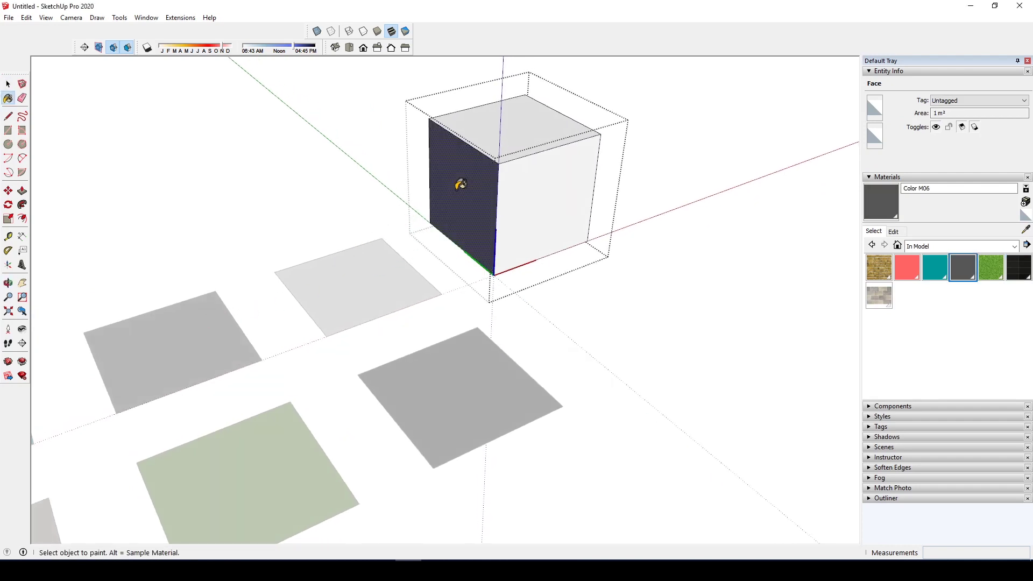
{"action": "key", "text": "space"}
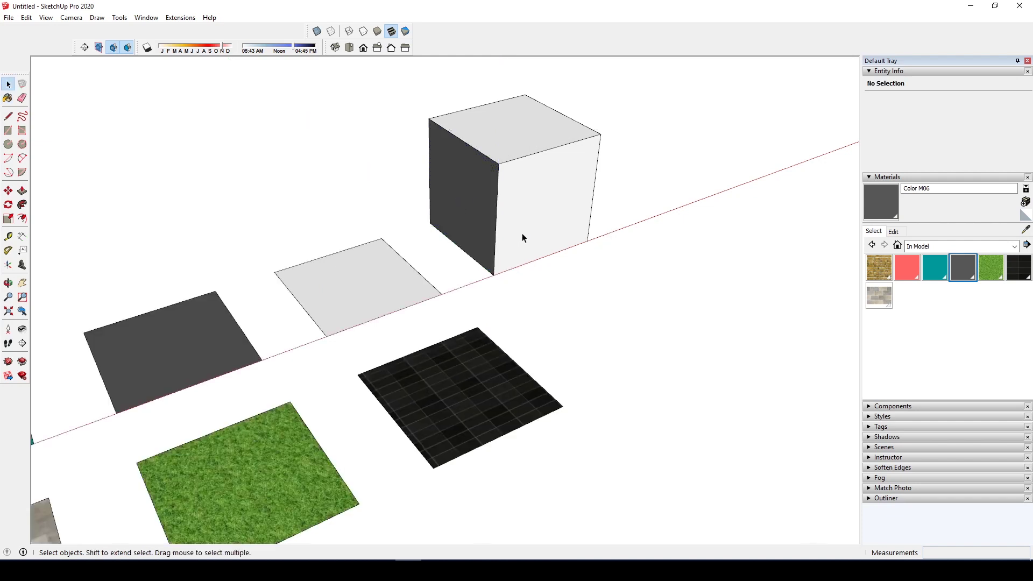
Sample Grass Dark Green from the grass square and paint the whole cube component with it from outside.
{"action": "middle_click_drag", "start_coordinate": [522, 237], "coordinate": [404, 267]}
{"action": "mouse_move", "coordinate": [520, 156]}
{"action": "middle_mouse_down"}
{"action": "mouse_move", "coordinate": [549, 192]}
{"action": "mouse_move", "coordinate": [266, 196]}
{"action": "mouse_move", "coordinate": [411, 228]}
{"action": "mouse_move", "coordinate": [602, 194]}
{"action": "mouse_move", "coordinate": [535, 162]}
{"action": "middle_mouse_up"}
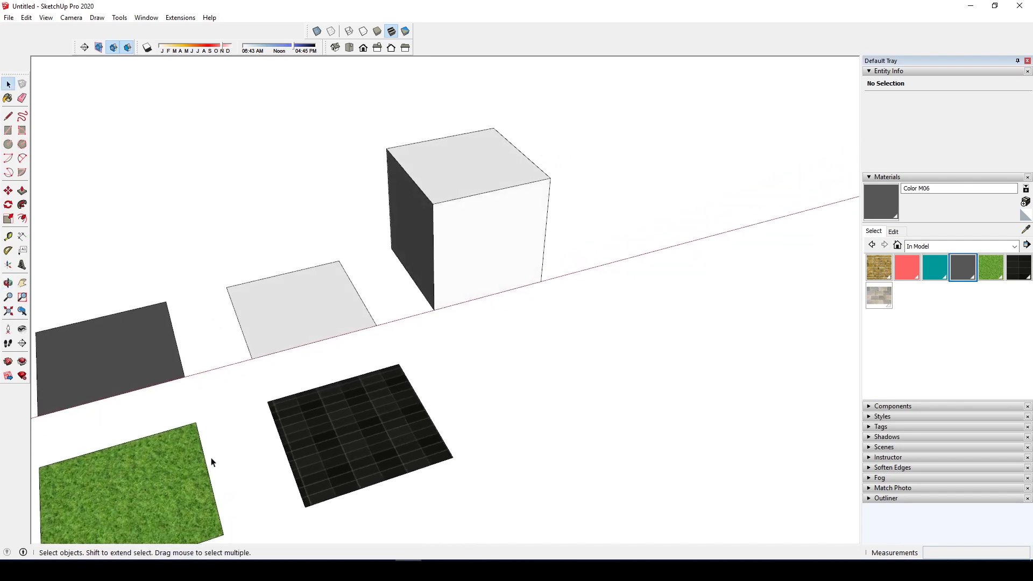
{"action": "middle_click_drag", "start_coordinate": [185, 476], "coordinate": [210, 453], "text": "shift"}
{"action": "key", "text": "b"}
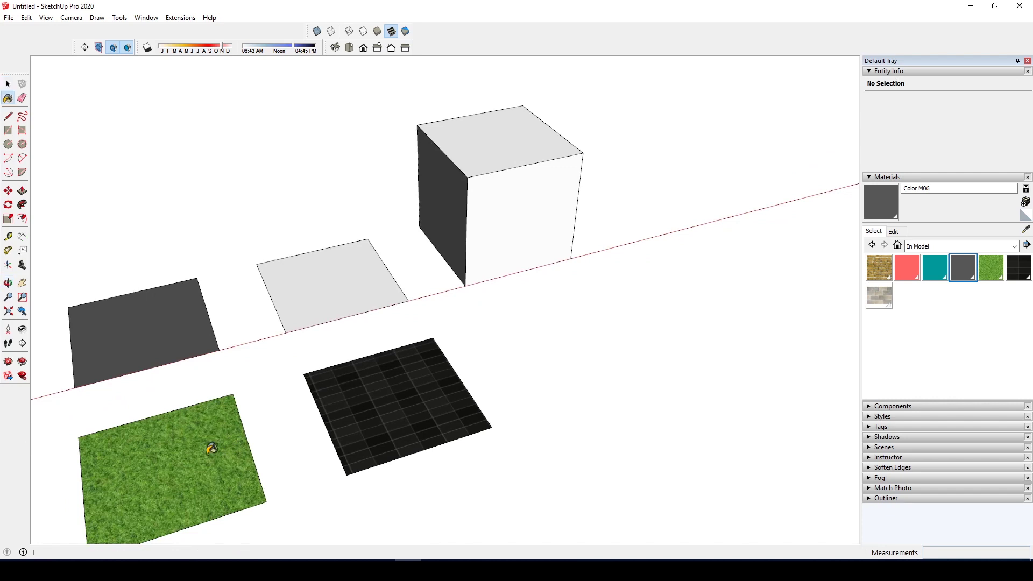
{"action": "key", "text": "alt"}
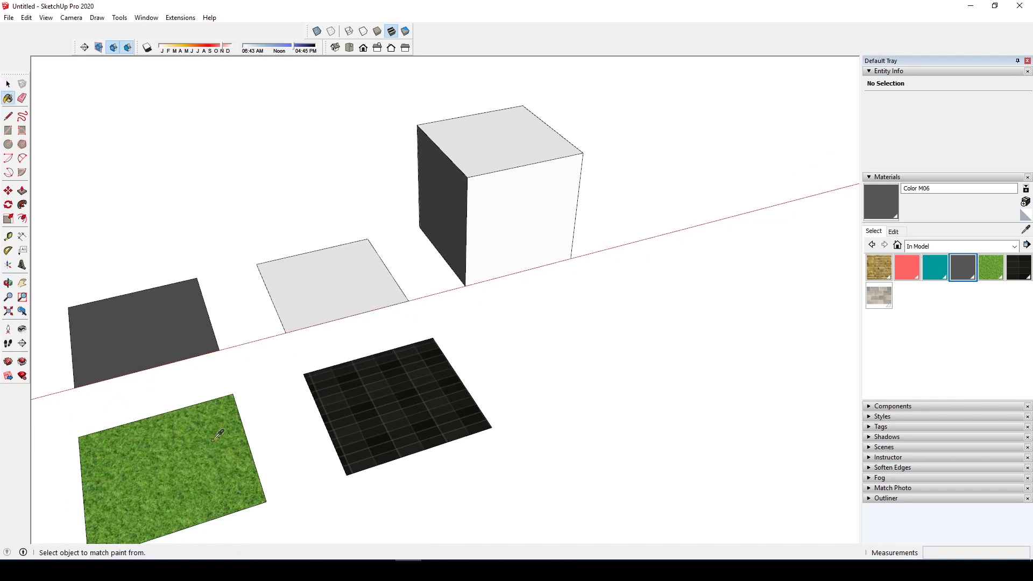
{"action": "left_click", "coordinate": [218, 435], "text": "alt"}
{"action": "middle_click_drag", "start_coordinate": [448, 336], "coordinate": [487, 347]}
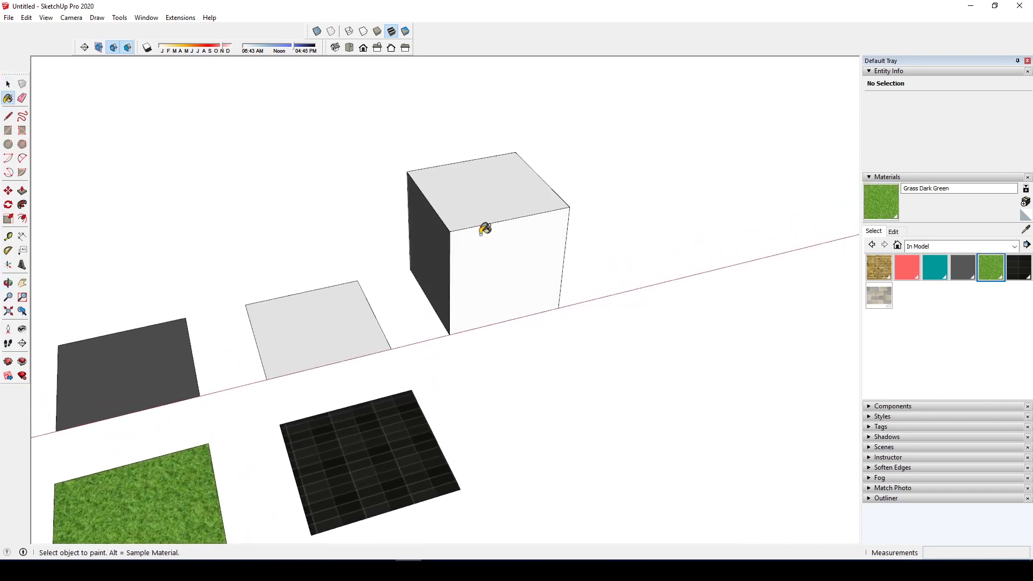
{"action": "mouse_move", "coordinate": [524, 224]}
{"action": "middle_mouse_down"}
{"action": "mouse_move", "coordinate": [543, 209]}
{"action": "mouse_move", "coordinate": [522, 231]}
{"action": "mouse_move", "coordinate": [106, 242]}
{"action": "mouse_move", "coordinate": [664, 277]}
{"action": "mouse_move", "coordinate": [249, 293]}
{"action": "mouse_move", "coordinate": [784, 300]}
{"action": "mouse_move", "coordinate": [604, 298]}
{"action": "mouse_move", "coordinate": [416, 368]}
{"action": "mouse_move", "coordinate": [728, 334]}
{"action": "mouse_move", "coordinate": [570, 299]}
{"action": "middle_mouse_up"}
{"action": "left_click", "coordinate": [542, 211]}
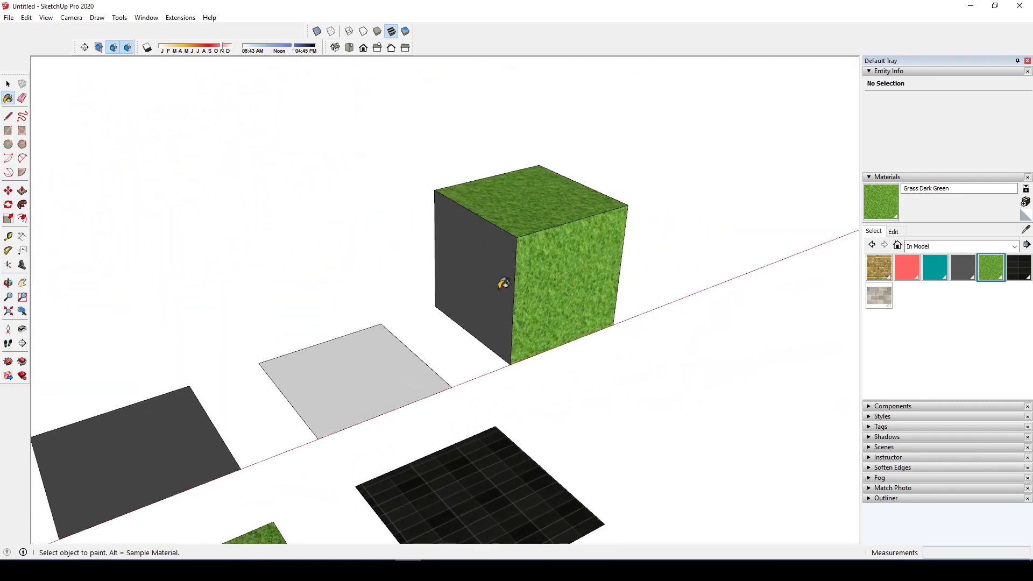
{"action": "key", "text": "space"}
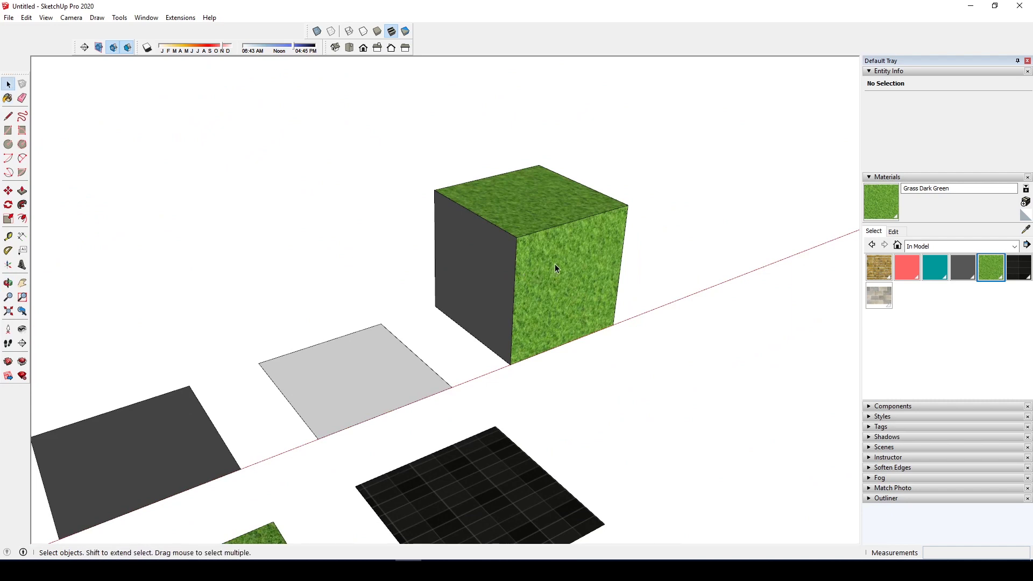
Open the cube component, paint its front face directly with Grass Dark Green, and leave the component.
{"action": "double_click", "coordinate": [555, 262]}
{"action": "left_click", "coordinate": [555, 256]}
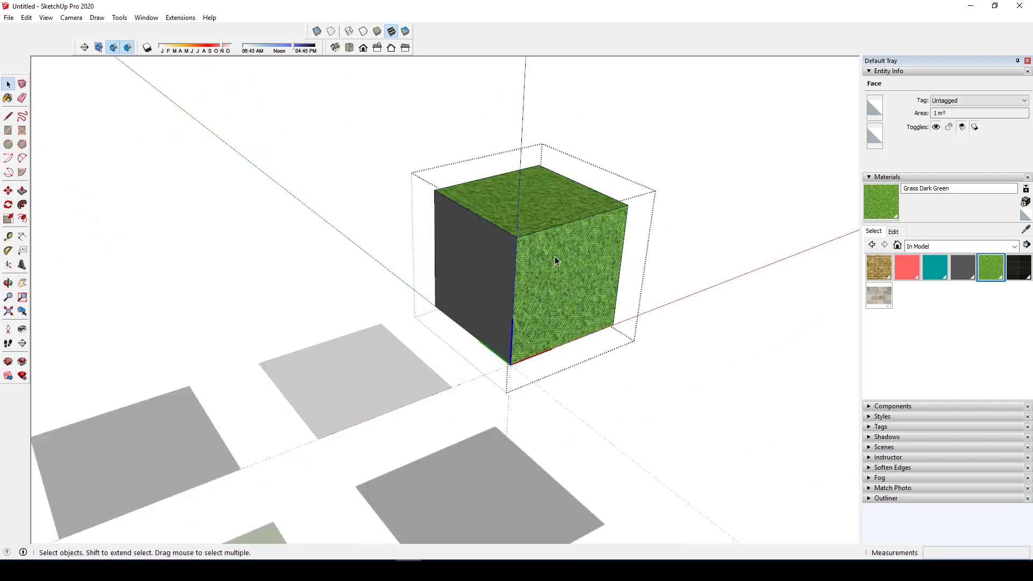
{"action": "key", "text": "b"}
{"action": "left_click", "coordinate": [564, 249]}
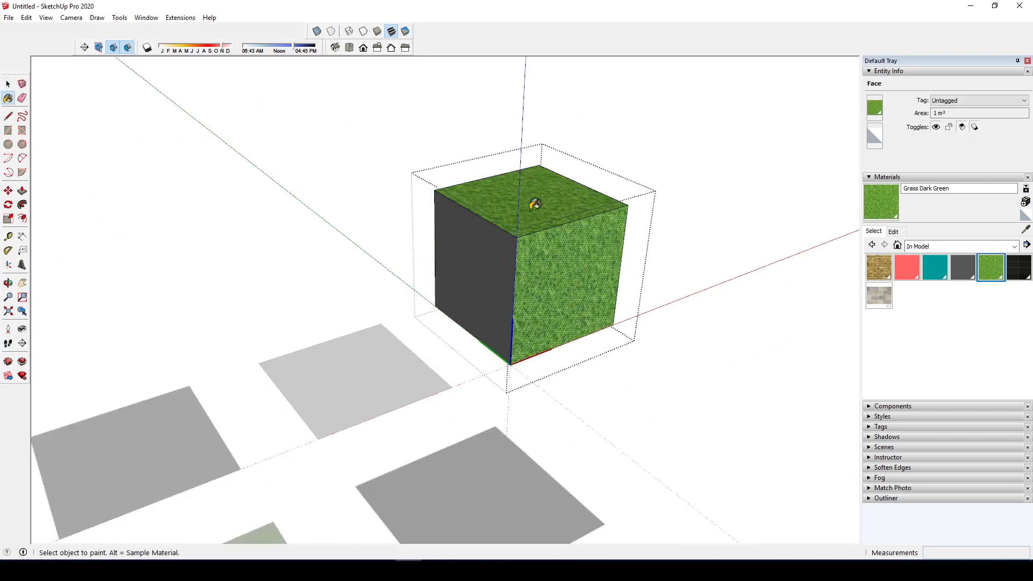
{"action": "key", "text": "space"}
{"action": "key", "text": "Escape"}
Set the paint material to default, then sample the grass material from the cube's front face.
{"action": "scroll", "coordinate": [595, 214], "scroll_direction": "down", "scroll_amount": 2}
{"action": "scroll", "coordinate": [636, 210], "scroll_direction": "up", "scroll_amount": 1}
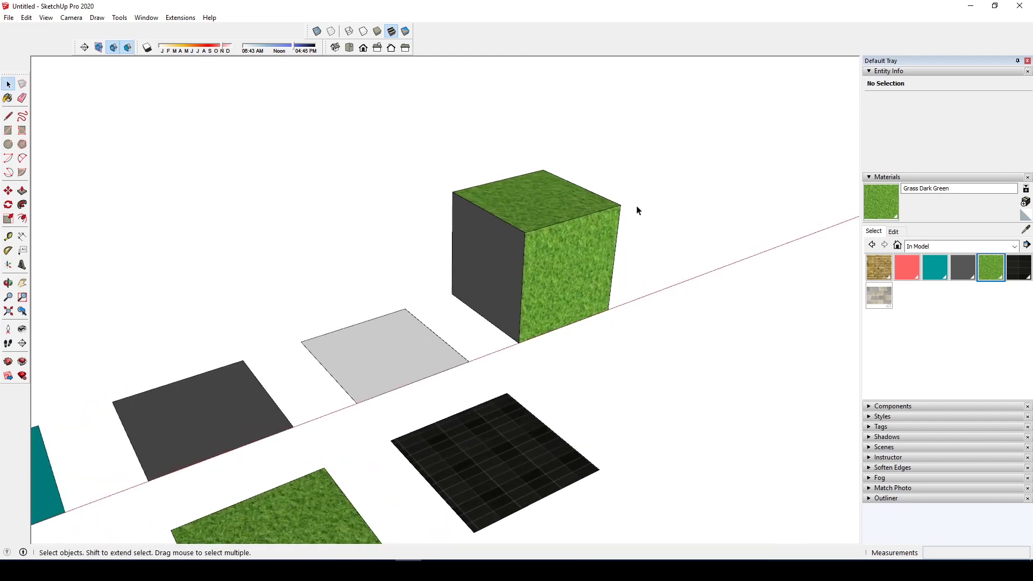
{"action": "middle_click_drag", "start_coordinate": [637, 210], "coordinate": [591, 215], "text": "shift"}
{"action": "key", "text": "b"}
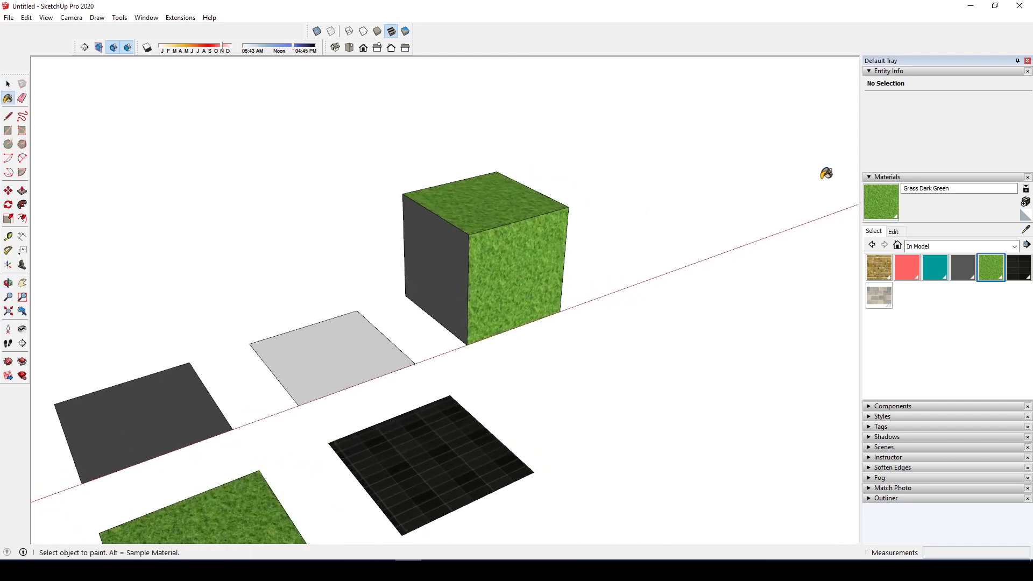
{"action": "left_click", "coordinate": [875, 236]}
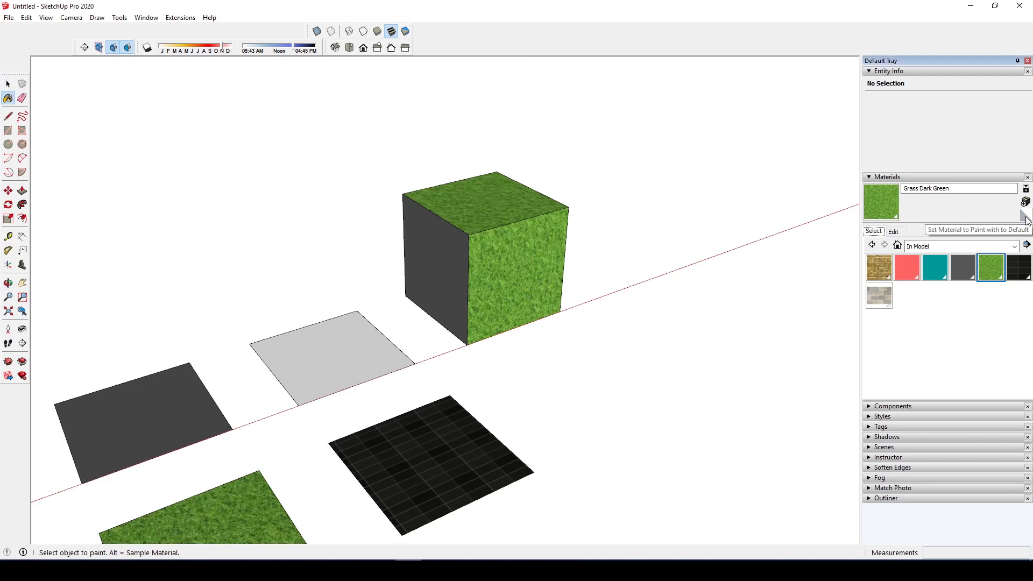
{"action": "left_click", "coordinate": [1027, 218]}
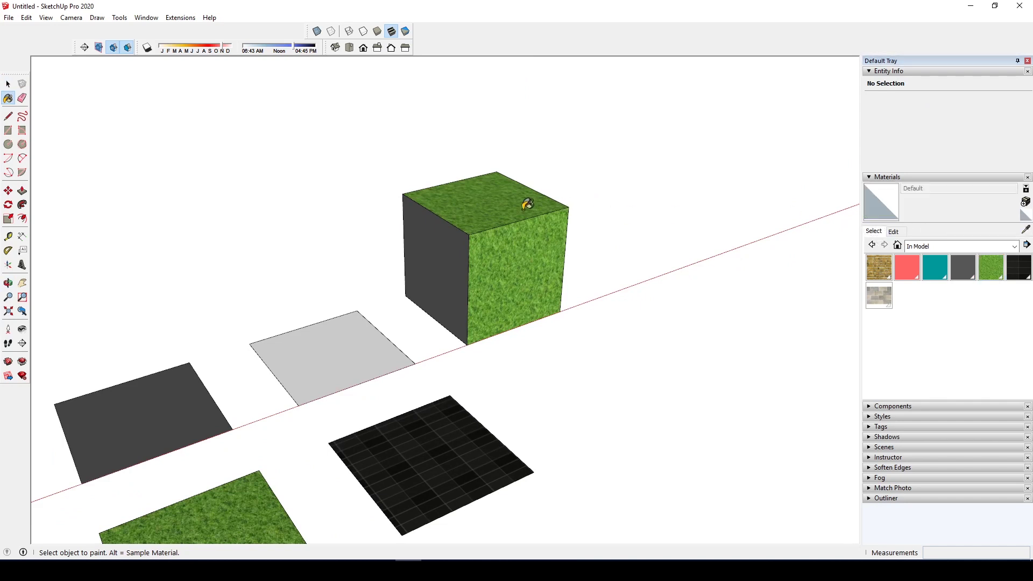
{"action": "mouse_move", "coordinate": [557, 238]}
{"action": "middle_mouse_down"}
{"action": "mouse_move", "coordinate": [517, 374]}
{"action": "mouse_move", "coordinate": [150, 323]}
{"action": "middle_mouse_up"}
{"action": "mouse_move", "coordinate": [173, 273]}
{"action": "middle_mouse_down"}
{"action": "mouse_move", "coordinate": [669, 279]}
{"action": "mouse_move", "coordinate": [600, 264]}
{"action": "mouse_move", "coordinate": [534, 290]}
{"action": "mouse_move", "coordinate": [512, 248]}
{"action": "mouse_move", "coordinate": [520, 232]}
{"action": "middle_mouse_up"}
{"action": "scroll", "coordinate": [628, 224], "scroll_direction": "up", "scroll_amount": 3}
{"action": "scroll", "coordinate": [463, 231], "scroll_direction": "up", "scroll_amount": 3}
{"action": "left_click", "coordinate": [515, 235], "text": "alt"}
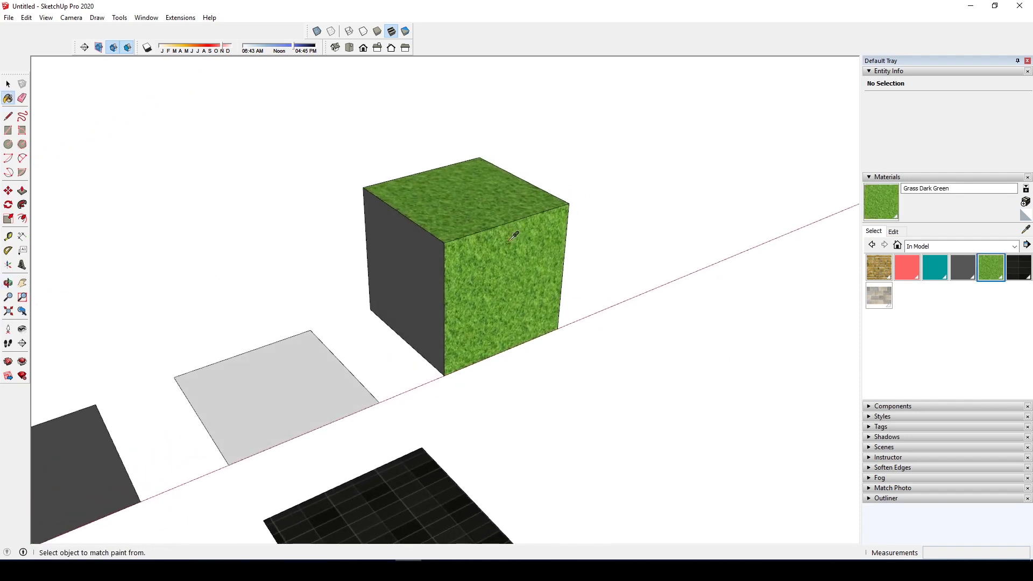
Open the cube component, paint its front and top faces with the default material, and leave the component.
{"action": "key", "text": "space"}
{"action": "double_click", "coordinate": [509, 248]}
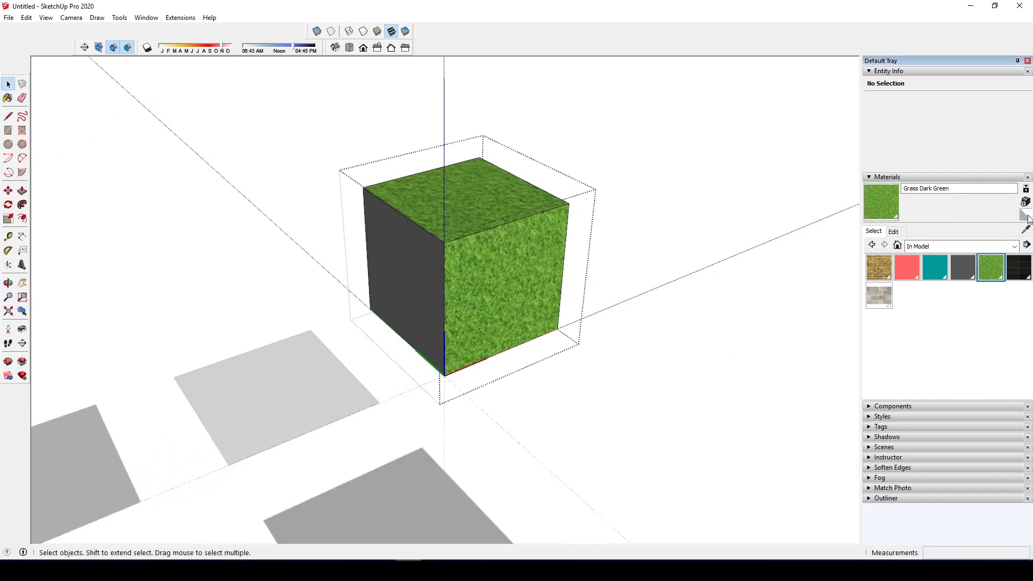
{"action": "key", "text": "b"}
{"action": "left_click", "coordinate": [500, 271]}
{"action": "left_click", "coordinate": [485, 222]}
{"action": "key", "text": "space"}
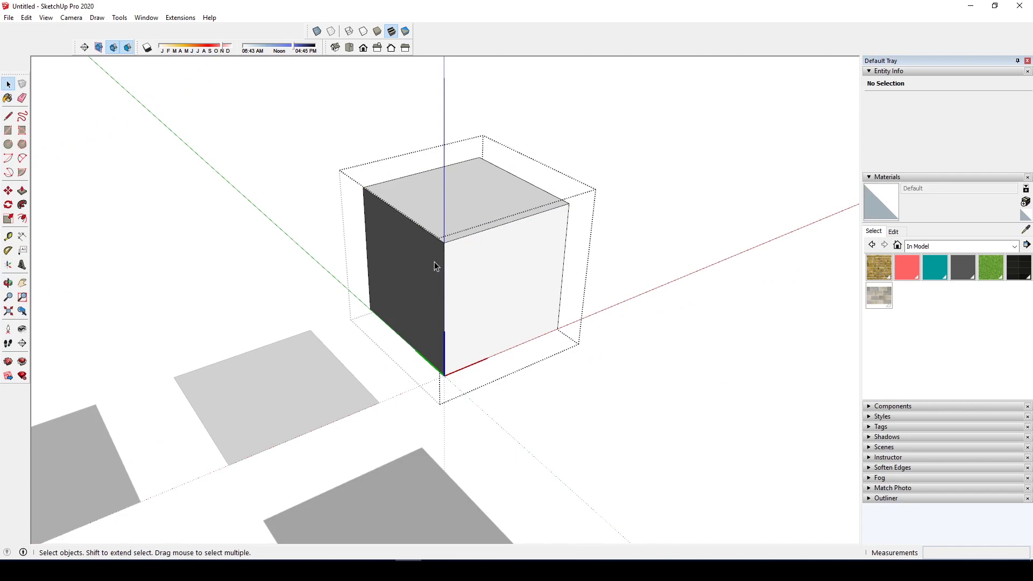
{"action": "key", "text": "Escape"}
Sample Grass Dark Green from the grass square again and apply it to the closed cube component.
{"action": "scroll", "coordinate": [466, 282], "scroll_direction": "down", "scroll_amount": 5}
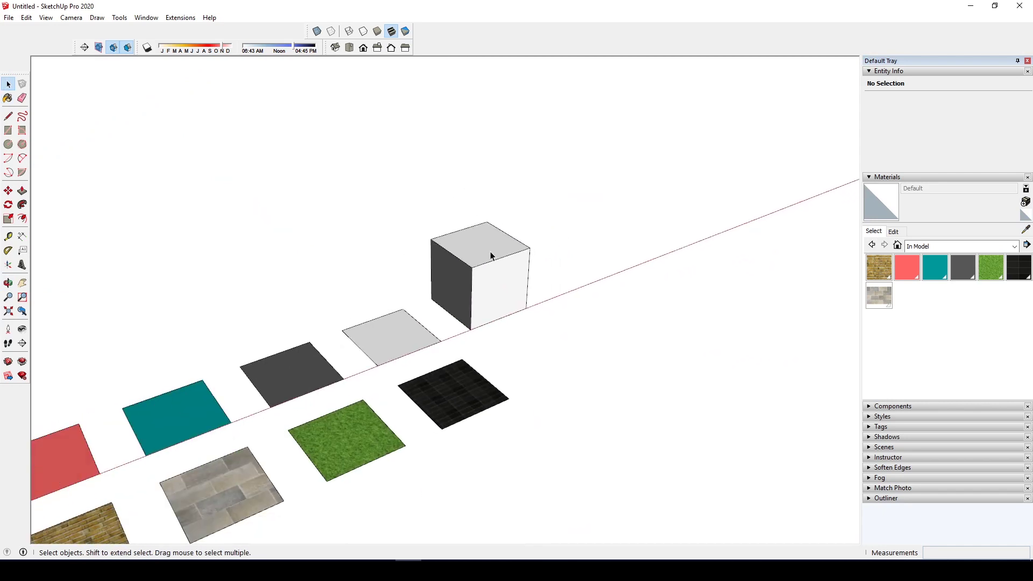
{"action": "scroll", "coordinate": [490, 257], "scroll_direction": "down", "scroll_amount": 3}
{"action": "scroll", "coordinate": [491, 264], "scroll_direction": "up", "scroll_amount": 8}
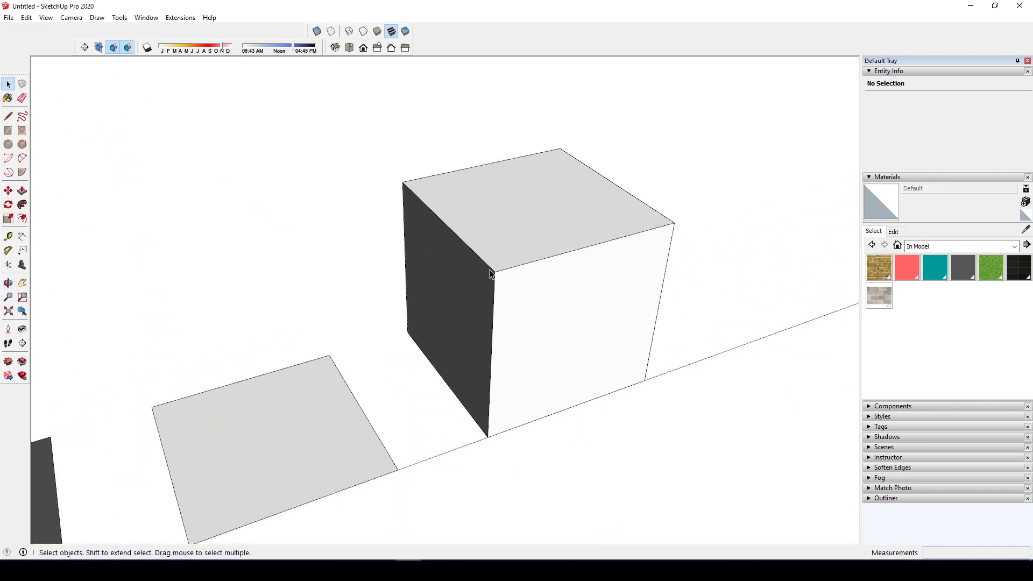
{"action": "scroll", "coordinate": [491, 275], "scroll_direction": "down", "scroll_amount": 5}
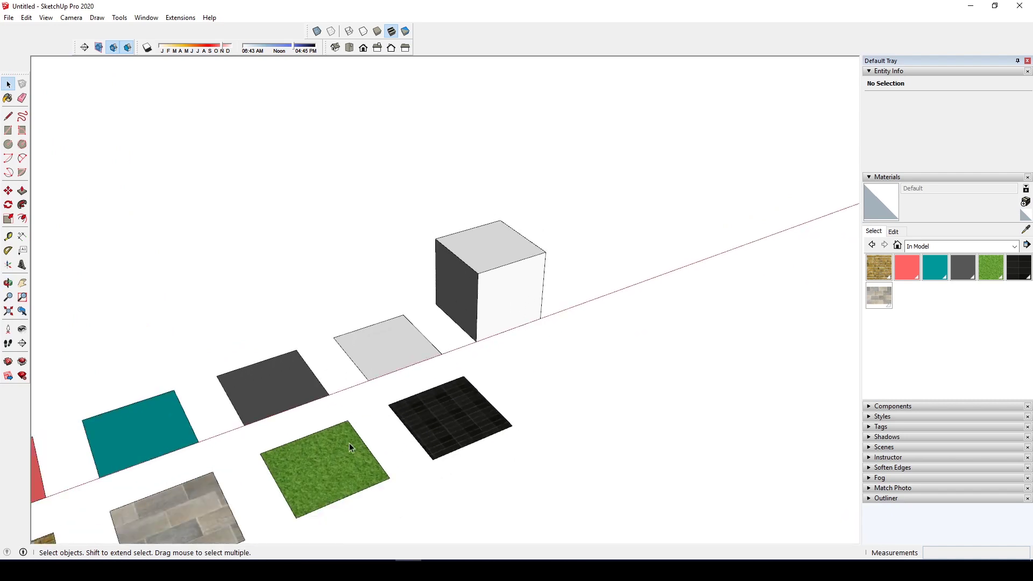
{"action": "middle_click_drag", "start_coordinate": [350, 448], "coordinate": [352, 448]}
{"action": "key", "text": "b"}
{"action": "left_click", "coordinate": [352, 449], "text": "alt"}
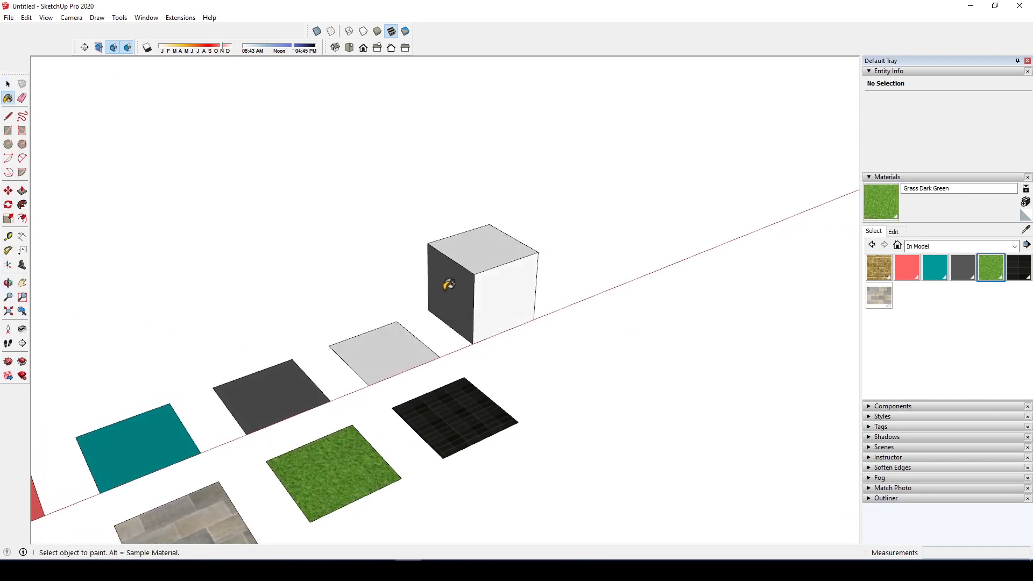
{"action": "left_click", "coordinate": [490, 246]}
{"action": "scroll", "coordinate": [483, 261], "scroll_direction": "up", "scroll_amount": 4}
{"action": "key", "text": "space"}
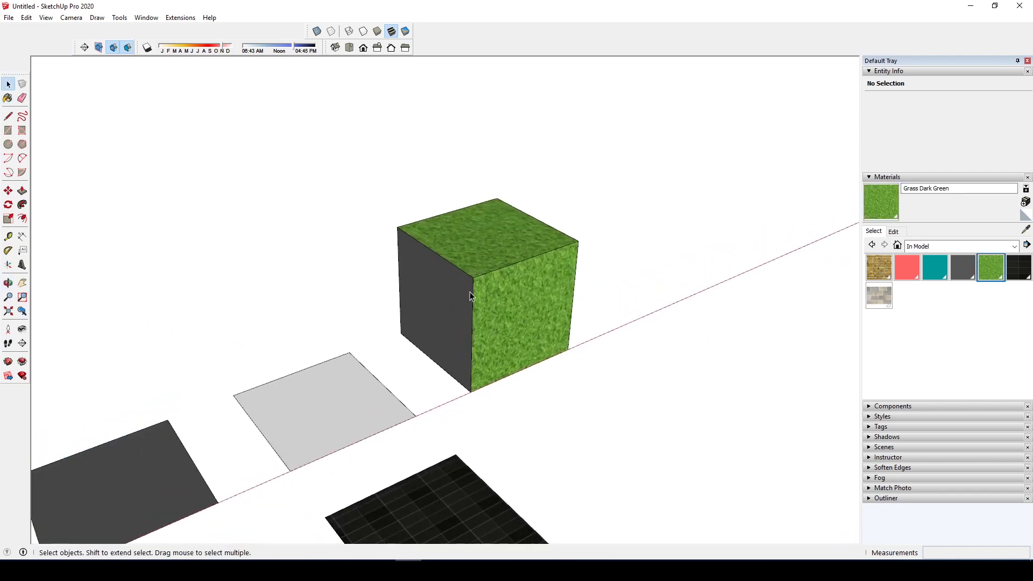
Reset the closed cube component to the default material.
{"action": "middle_click_drag", "start_coordinate": [470, 292], "coordinate": [266, 329]}
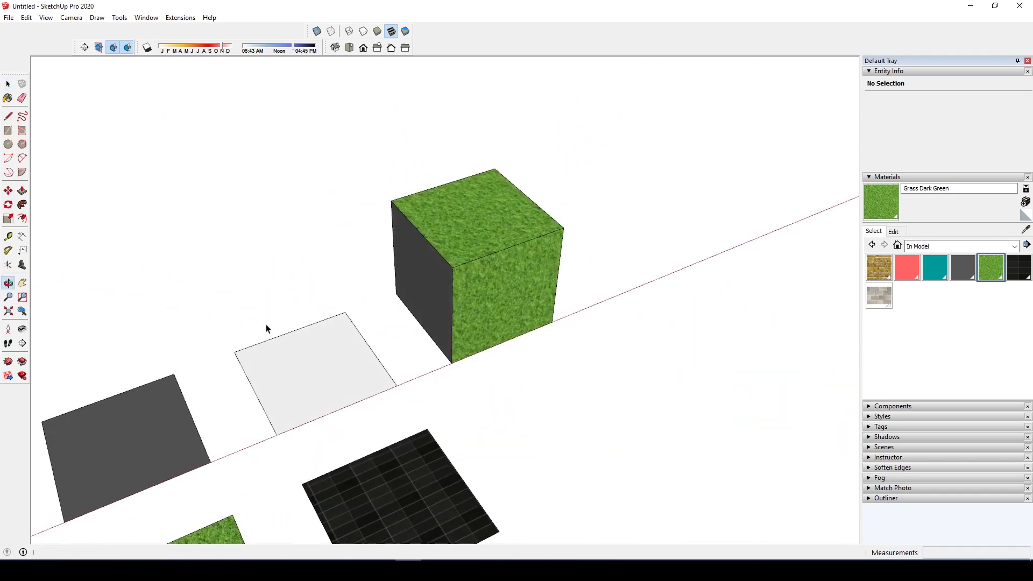
{"action": "scroll", "coordinate": [476, 262], "scroll_direction": "up", "scroll_amount": 2}
{"action": "scroll", "coordinate": [460, 309], "scroll_direction": "down", "scroll_amount": 4}
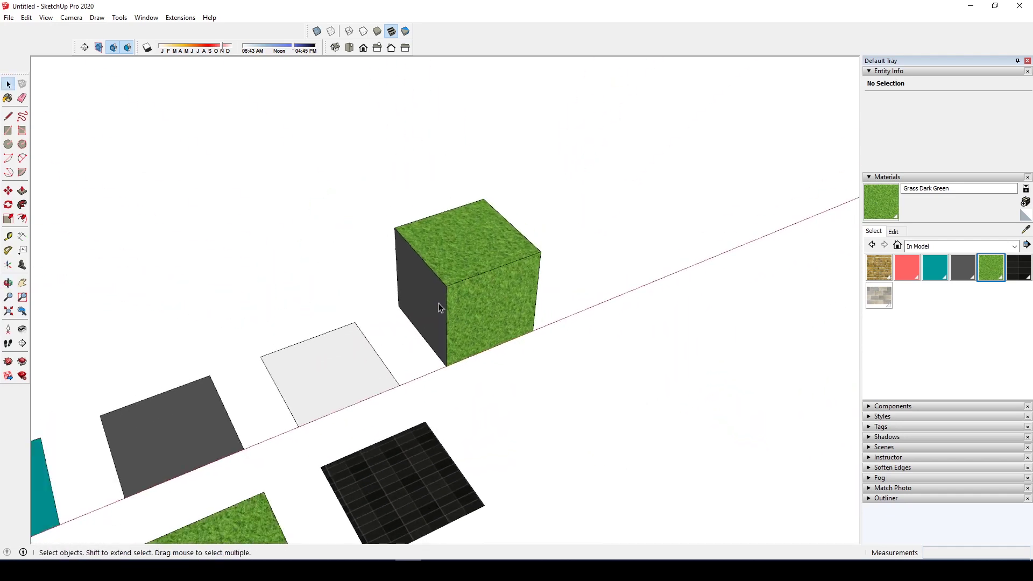
{"action": "scroll", "coordinate": [438, 303], "scroll_direction": "down", "scroll_amount": 2}
{"action": "scroll", "coordinate": [440, 303], "scroll_direction": "down", "scroll_amount": 1}
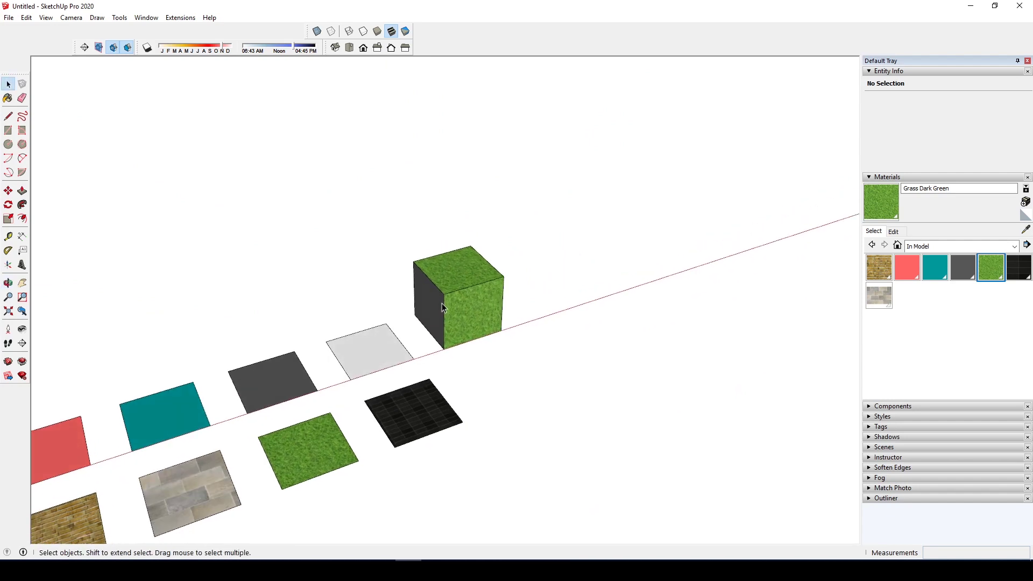
{"action": "left_click", "coordinate": [1026, 215]}
{"action": "left_click", "coordinate": [477, 274]}
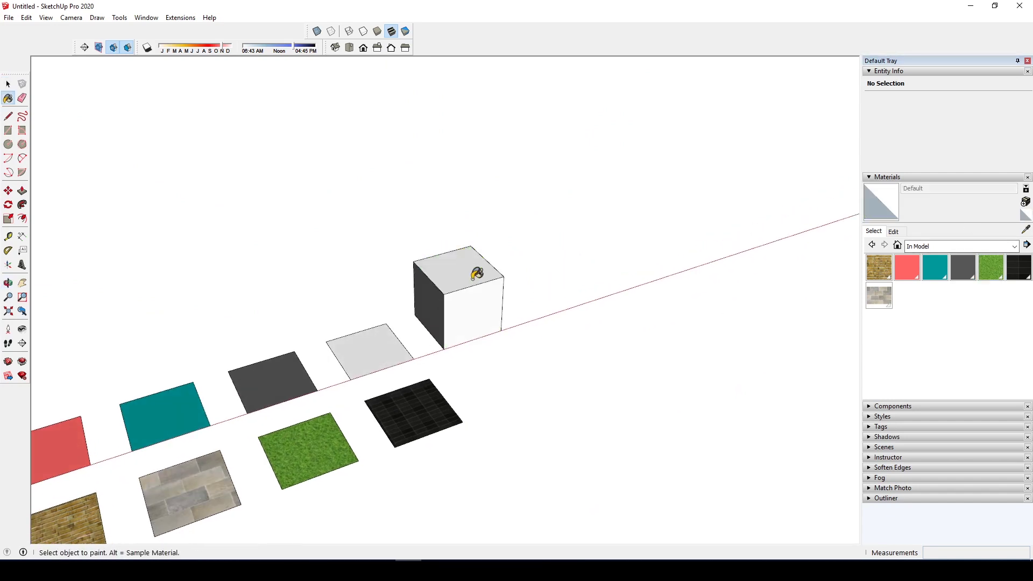
{"action": "key", "text": "space"}
Sample the material of the teal square and open it for editing.
{"action": "scroll", "coordinate": [450, 295], "scroll_direction": "down", "scroll_amount": 3}
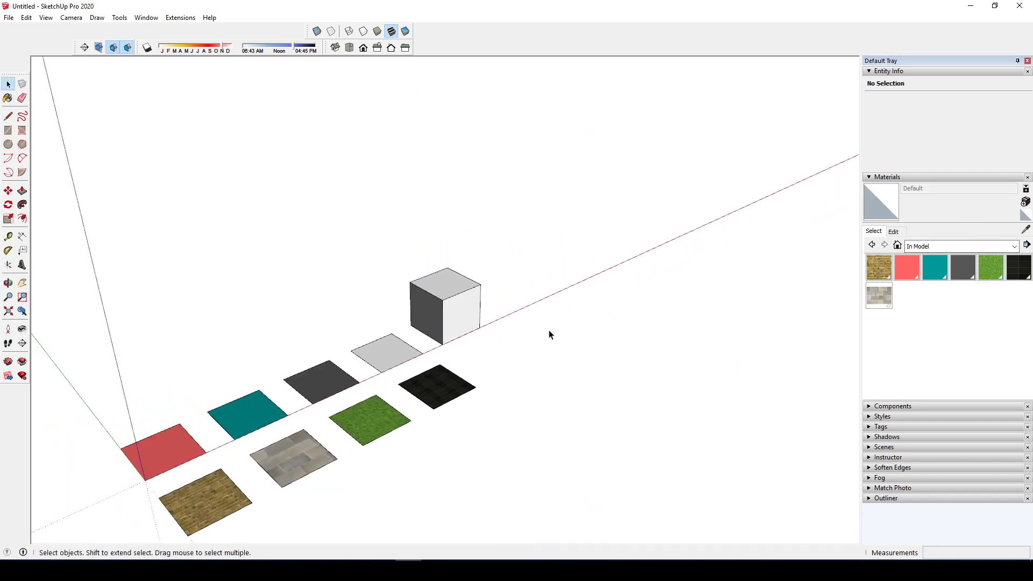
{"action": "middle_click_drag", "start_coordinate": [549, 335], "coordinate": [410, 385]}
{"action": "middle_click_drag", "start_coordinate": [526, 374], "coordinate": [429, 369]}
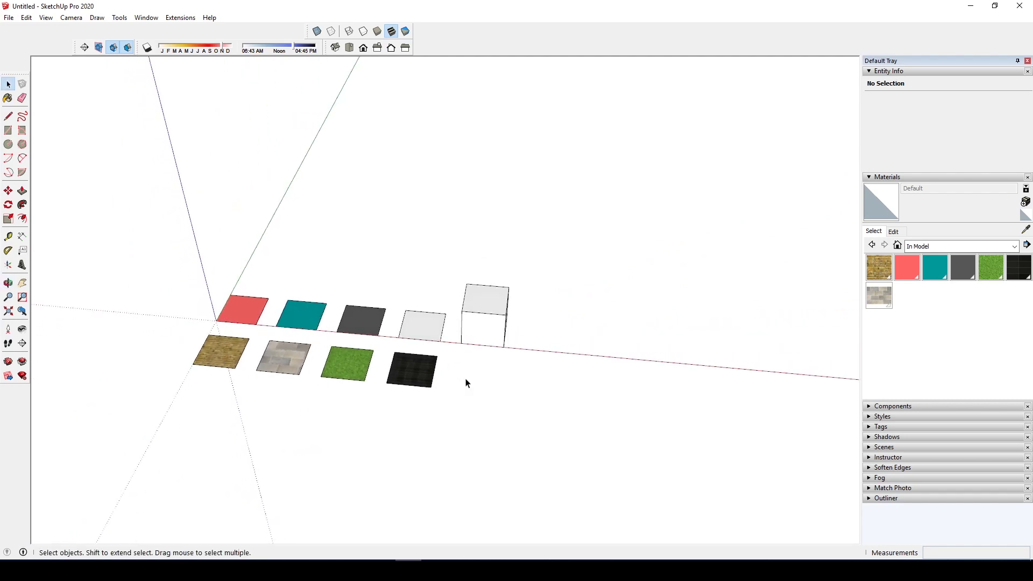
{"action": "middle_click_drag", "start_coordinate": [515, 334], "coordinate": [600, 337]}
{"action": "scroll", "coordinate": [420, 358], "scroll_direction": "up", "scroll_amount": 5}
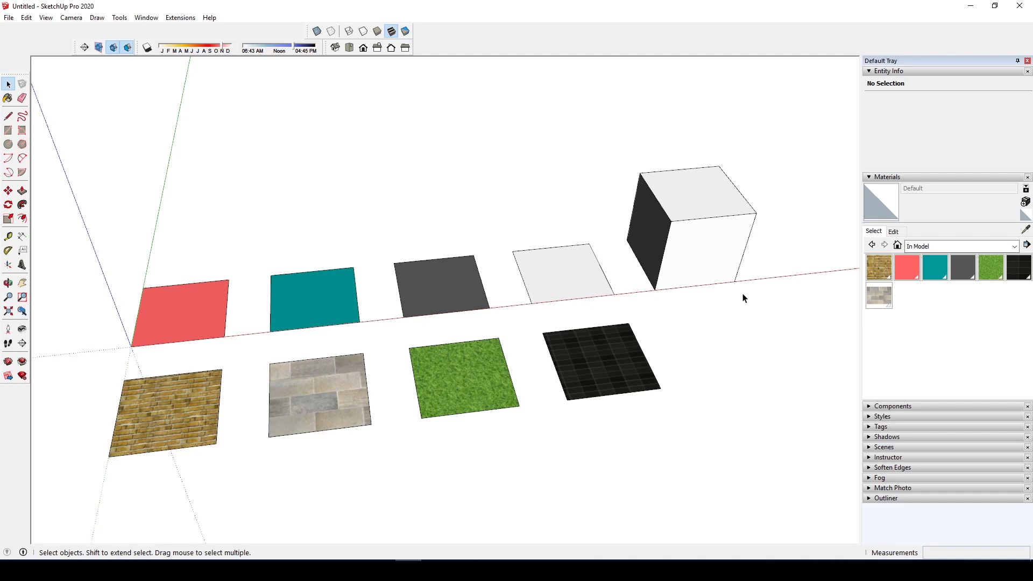
{"action": "middle_click_drag", "start_coordinate": [575, 265], "coordinate": [584, 277]}
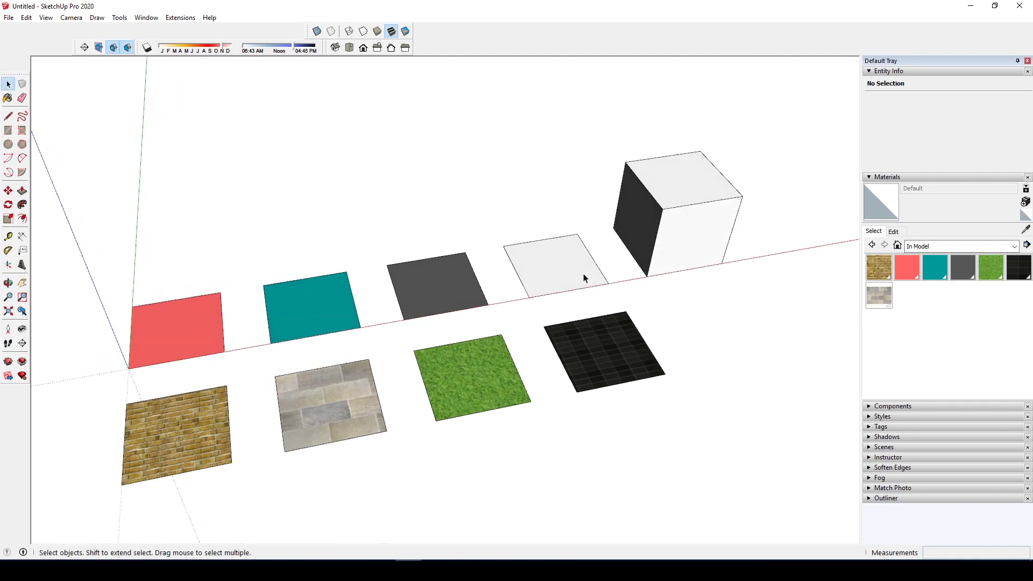
{"action": "key", "text": "b"}
{"action": "key", "text": "alt"}
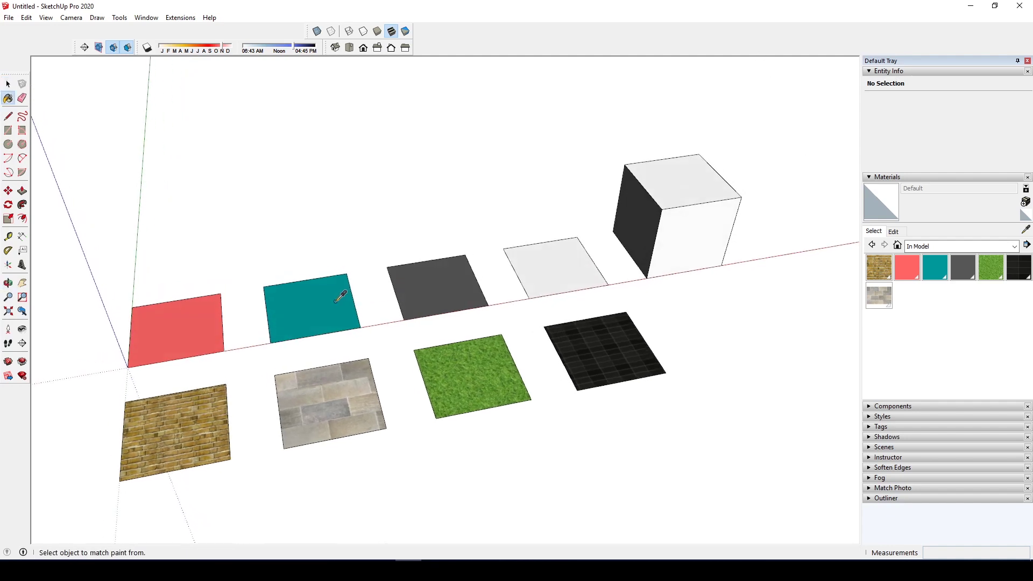
{"action": "left_click", "coordinate": [335, 302], "text": "alt"}
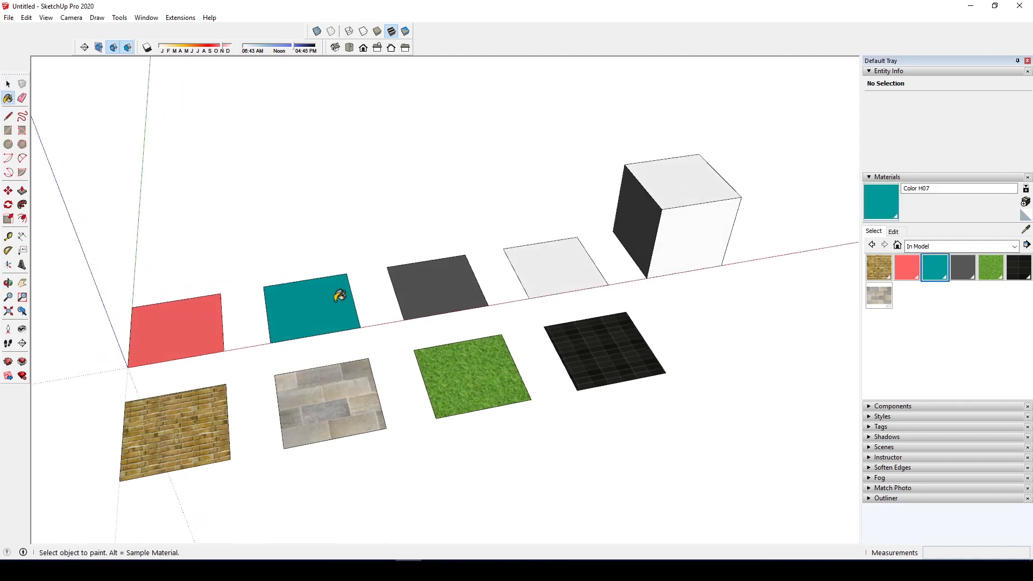
{"action": "left_click", "coordinate": [895, 232]}
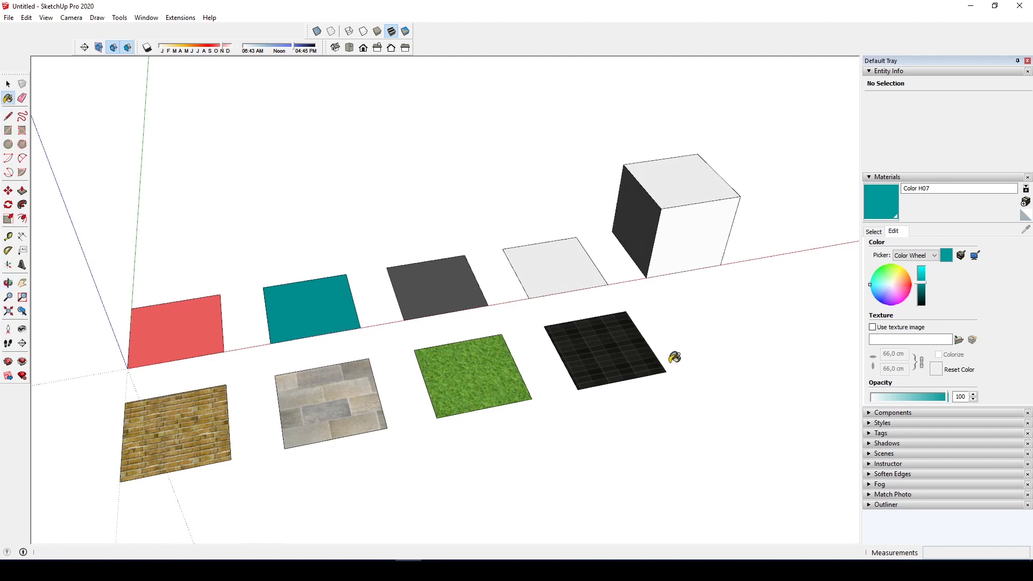
Switch to the w3schools HSL calculator in the browser, set the saturation to 17, and highlight the resulting hex code.
{"action": "key", "text": "alt+Tab"}
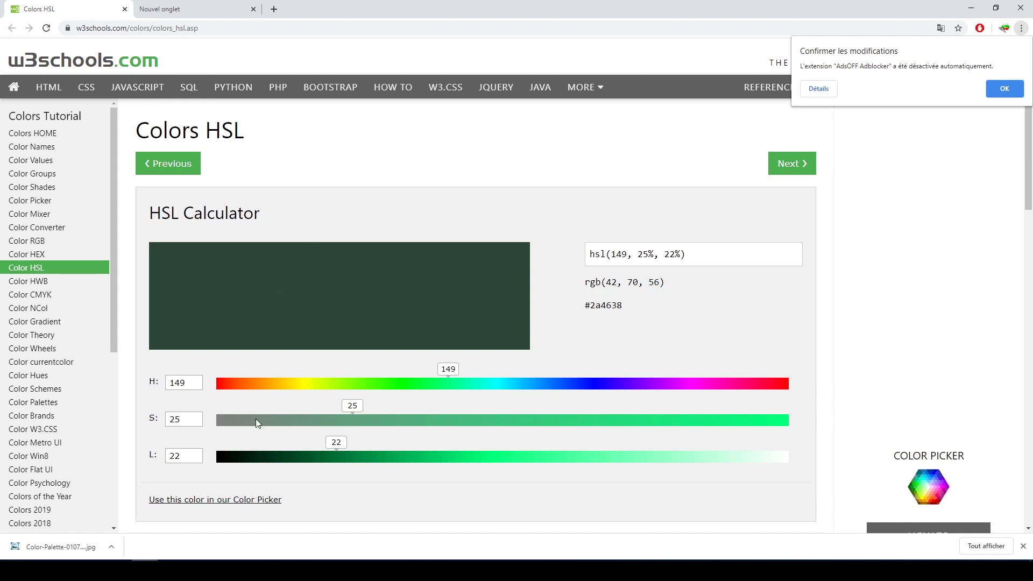
{"action": "left_click_drag", "start_coordinate": [256, 419], "coordinate": [308, 424]}
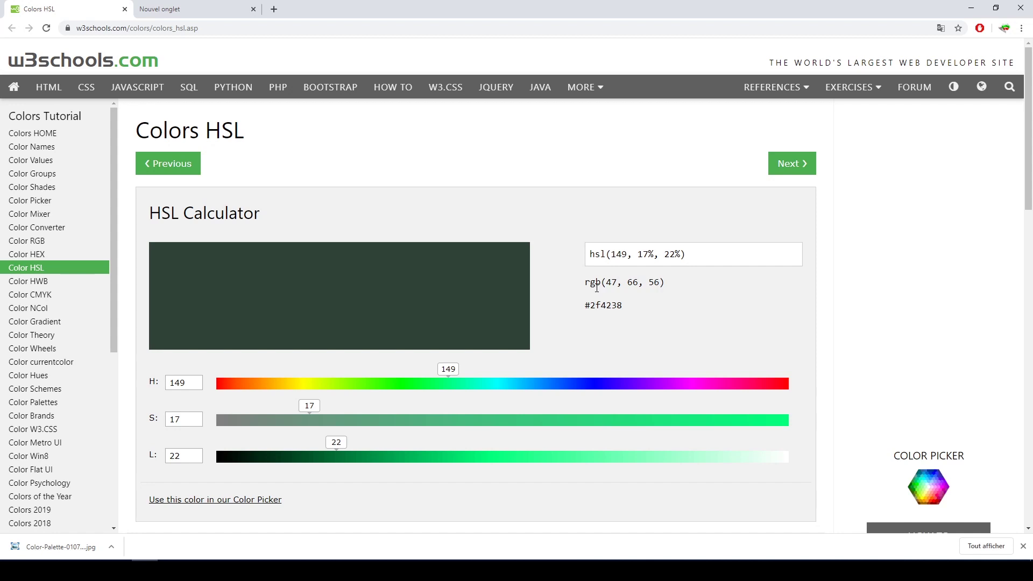
{"action": "left_click", "coordinate": [592, 257]}
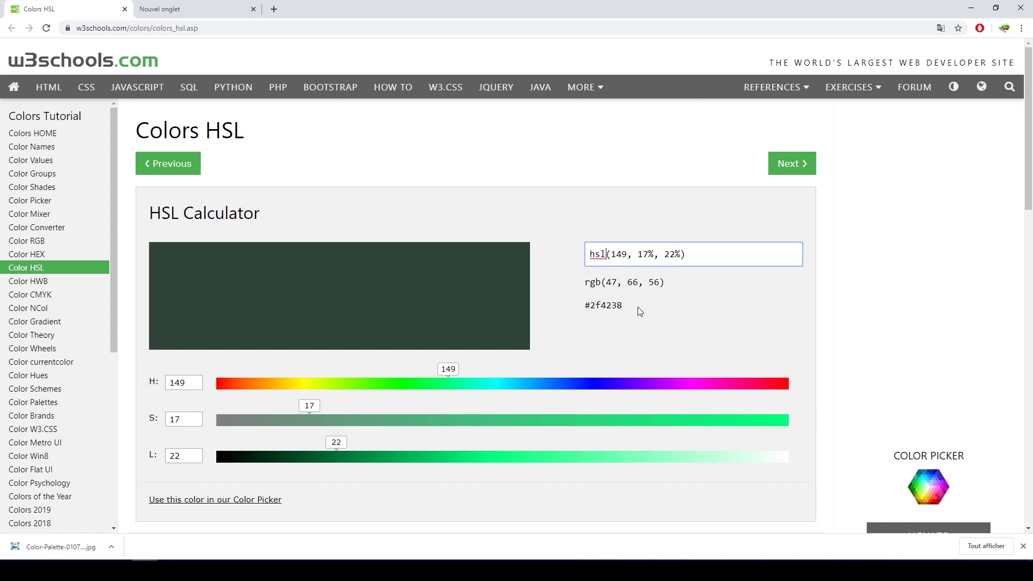
{"action": "left_click_drag", "start_coordinate": [625, 304], "coordinate": [587, 308]}
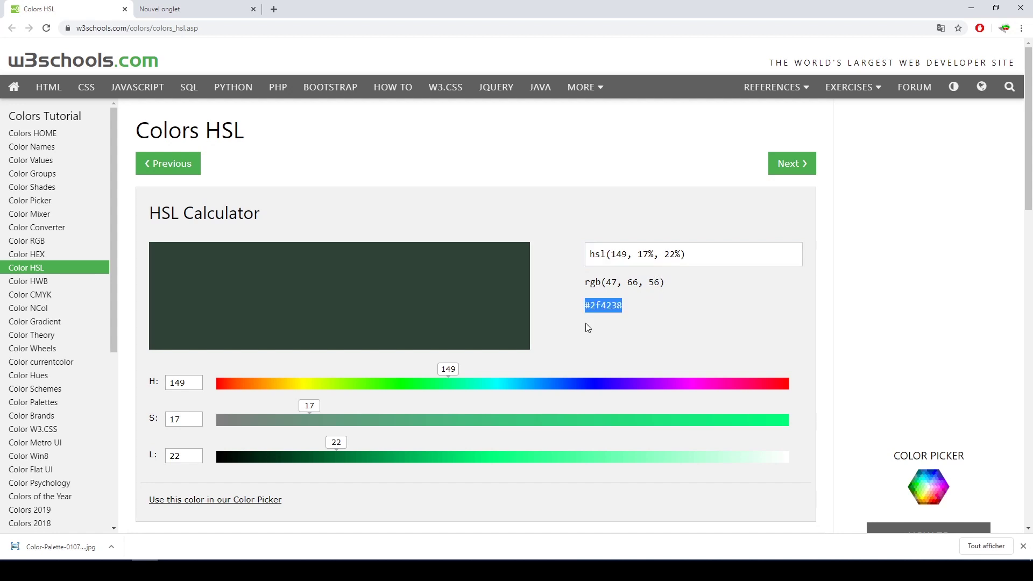
{"action": "left_click", "coordinate": [587, 327]}
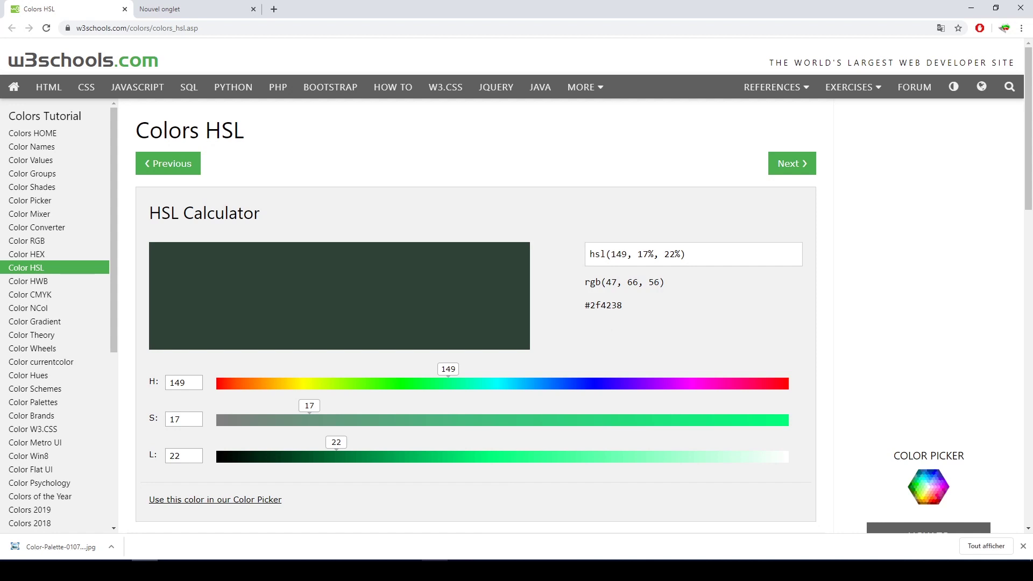
Return to SketchUp, switch the teal material's color picker to RGB, and set its values to 47, 66, 56.
{"action": "left_click", "coordinate": [409, 570]}
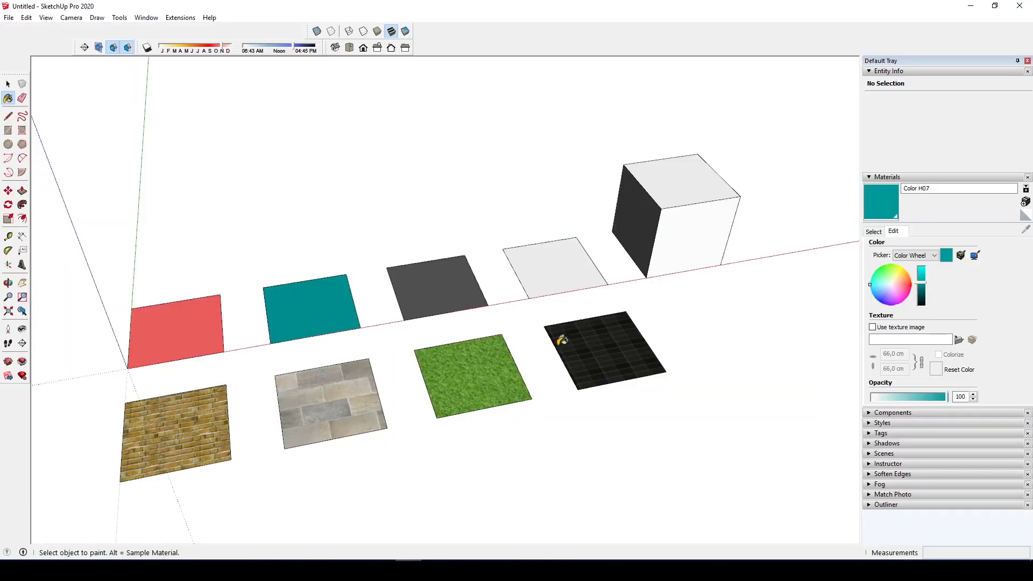
{"action": "key", "text": "b"}
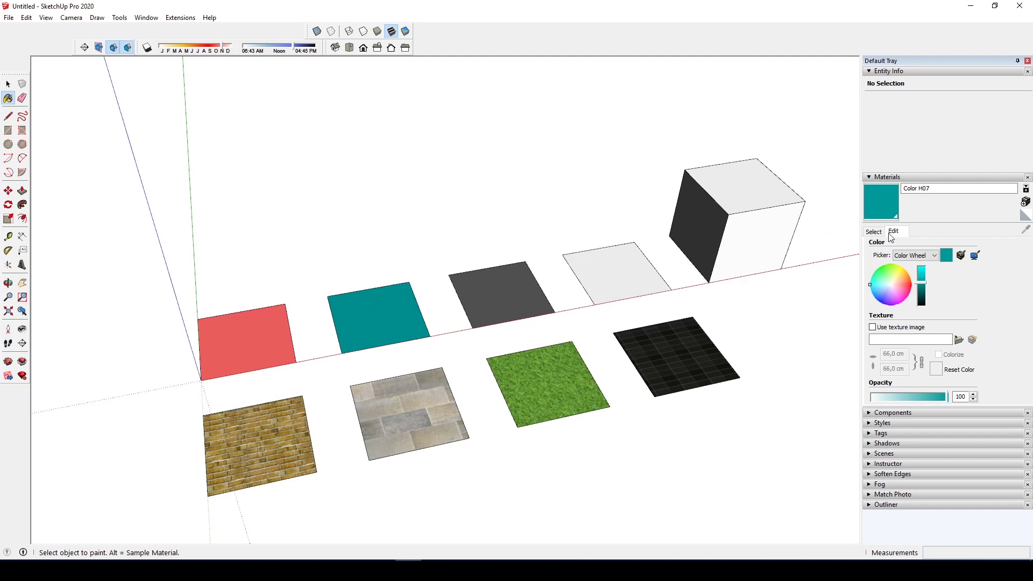
{"action": "left_click", "coordinate": [926, 261]}
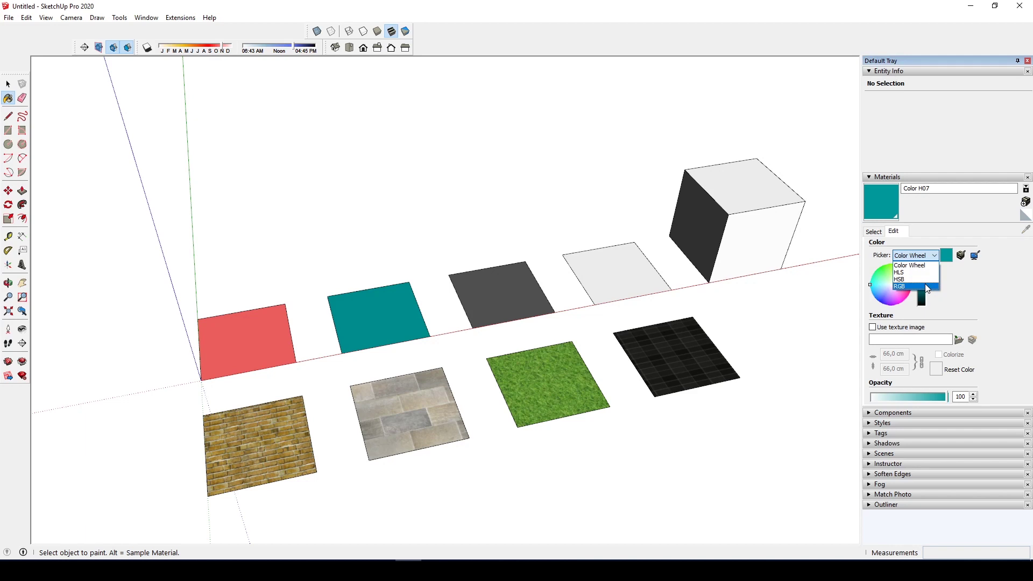
{"action": "left_click", "coordinate": [926, 285]}
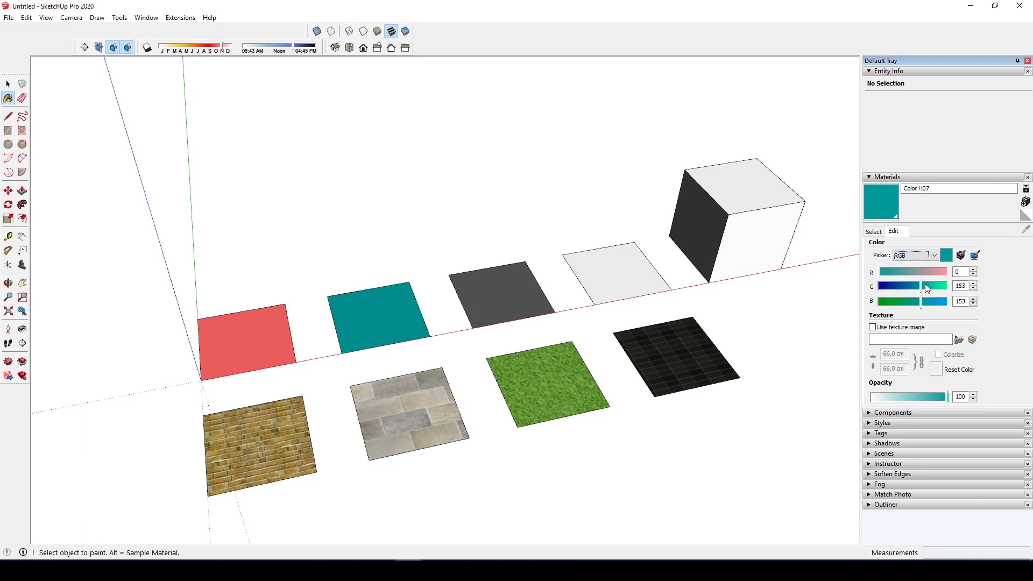
{"action": "double_click", "coordinate": [960, 272]}
{"action": "type", "text": "47"}
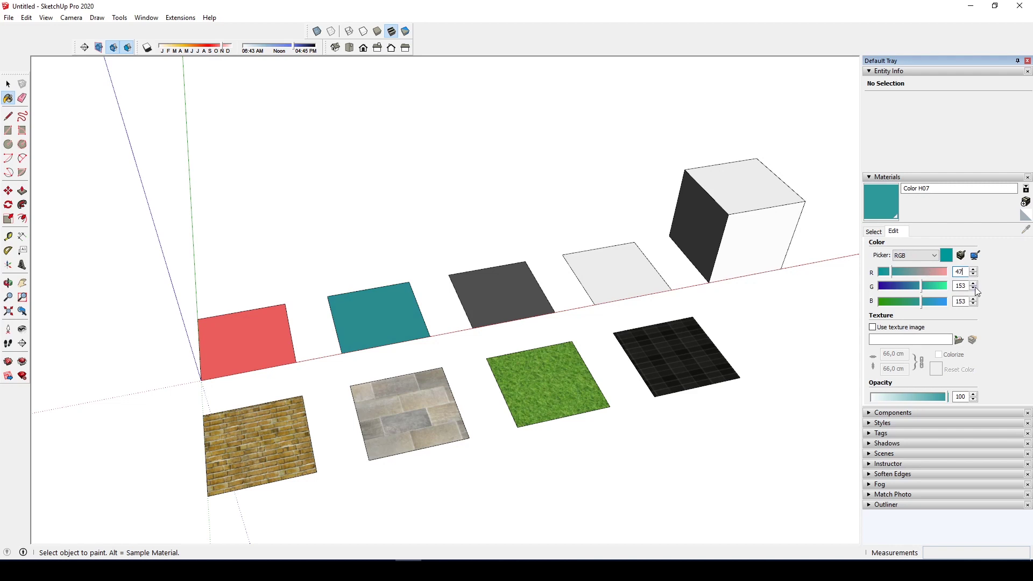
{"action": "double_click", "coordinate": [961, 286]}
{"action": "type", "text": "66"}
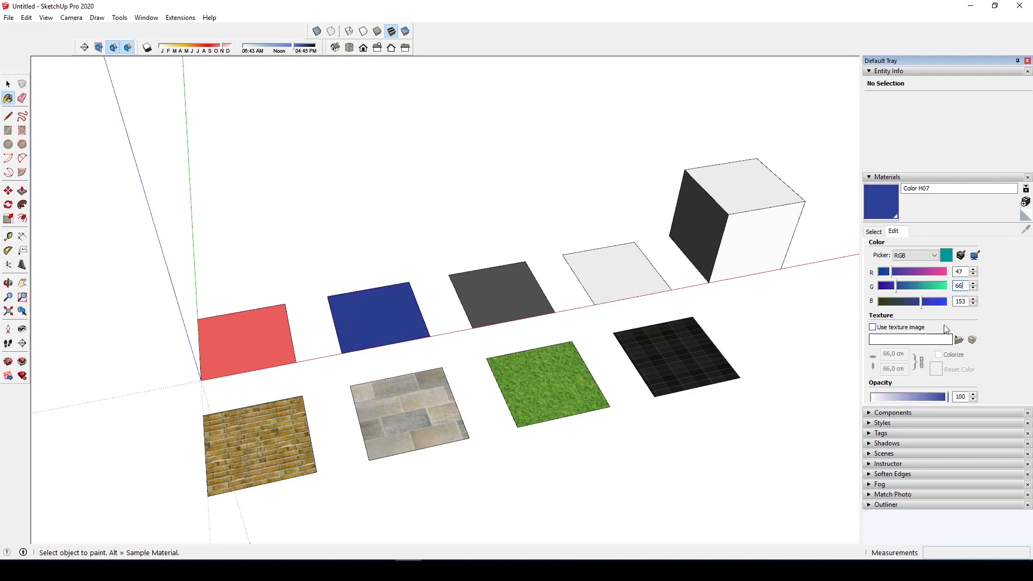
{"action": "double_click", "coordinate": [964, 301]}
{"action": "type", "text": "56"}
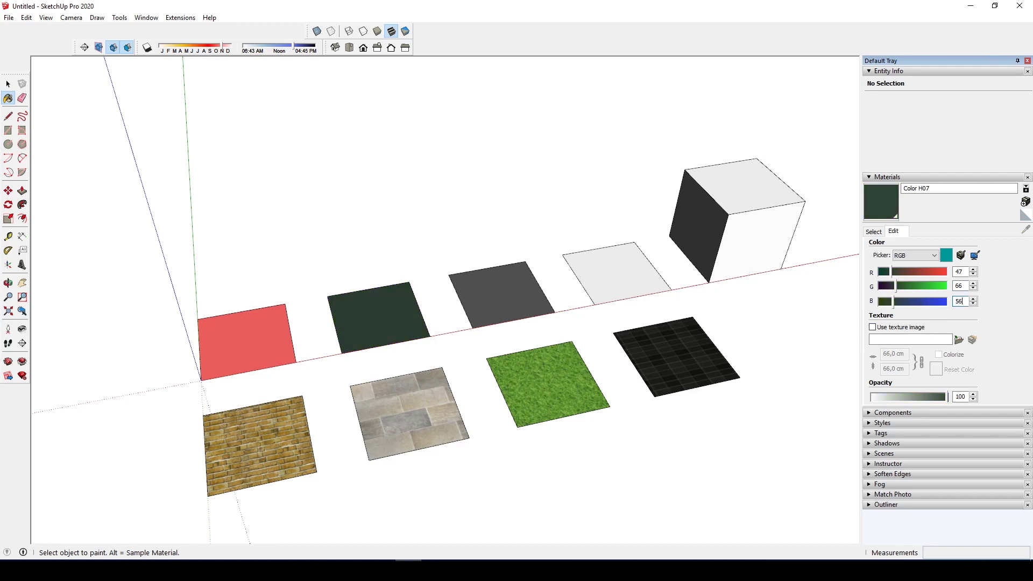
{"action": "scroll", "coordinate": [391, 293], "scroll_direction": "up", "scroll_amount": 5}
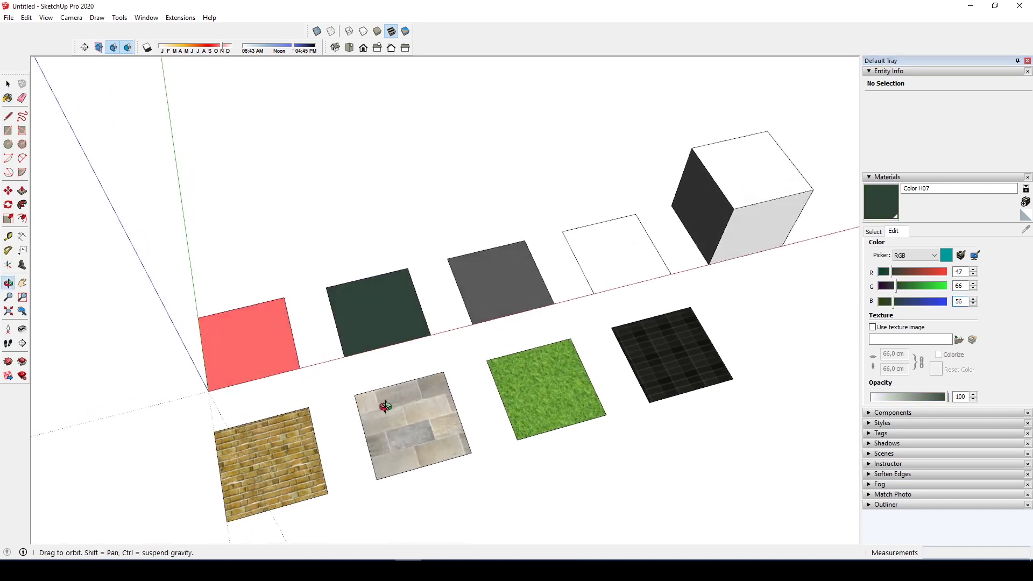
{"action": "scroll", "coordinate": [391, 296], "scroll_direction": "up", "scroll_amount": 2}
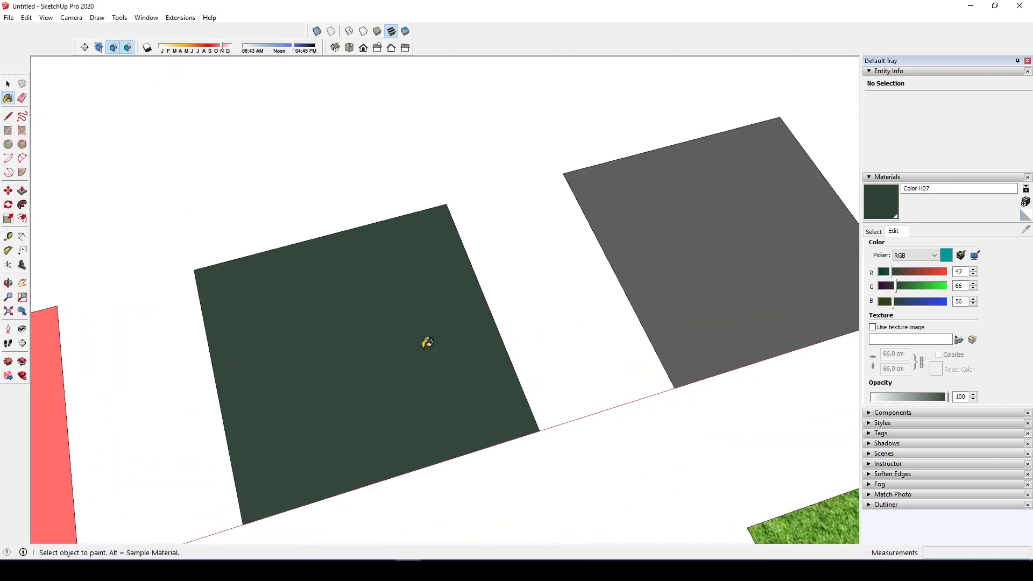
{"action": "scroll", "coordinate": [433, 319], "scroll_direction": "down", "scroll_amount": 4}
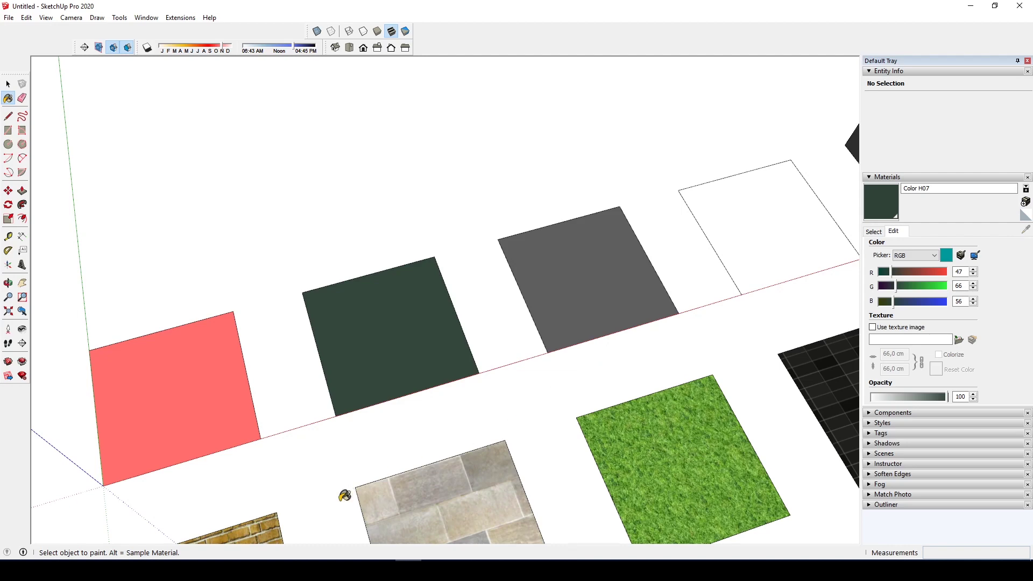
{"action": "middle_click_drag", "start_coordinate": [383, 445], "coordinate": [431, 421], "text": "shift"}
Switch to Photoshop, sample the bright green of the aurora with the foreground Color Picker, and close the picker without applying.
{"action": "key", "text": "alt+Tab"}
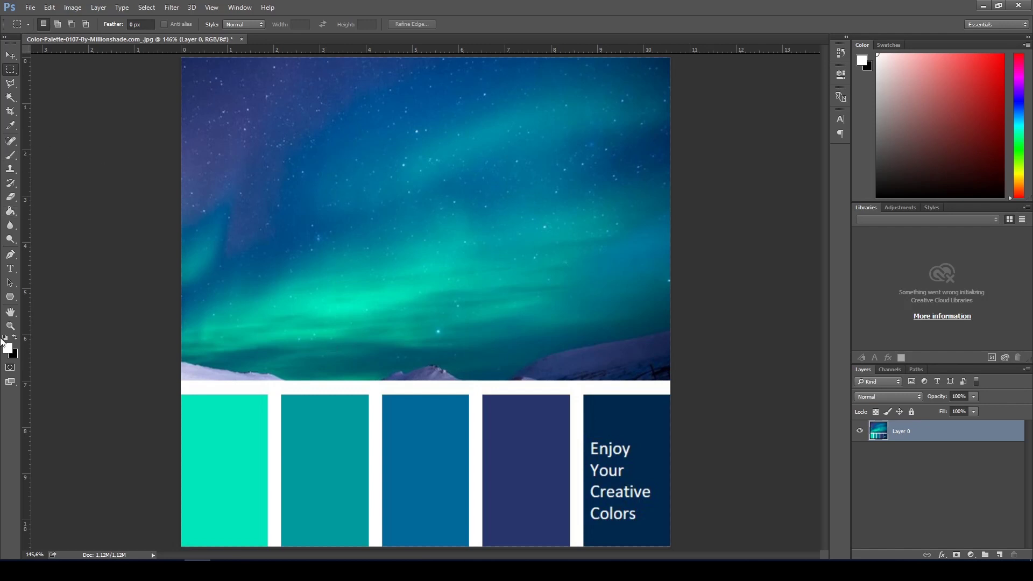
{"action": "left_click", "coordinate": [10, 350]}
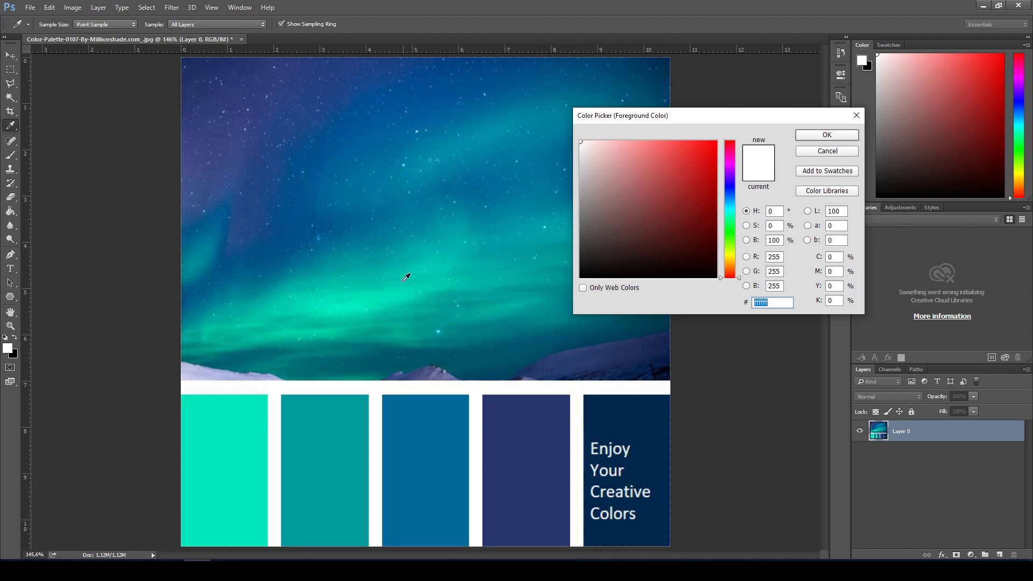
{"action": "left_click", "coordinate": [391, 290]}
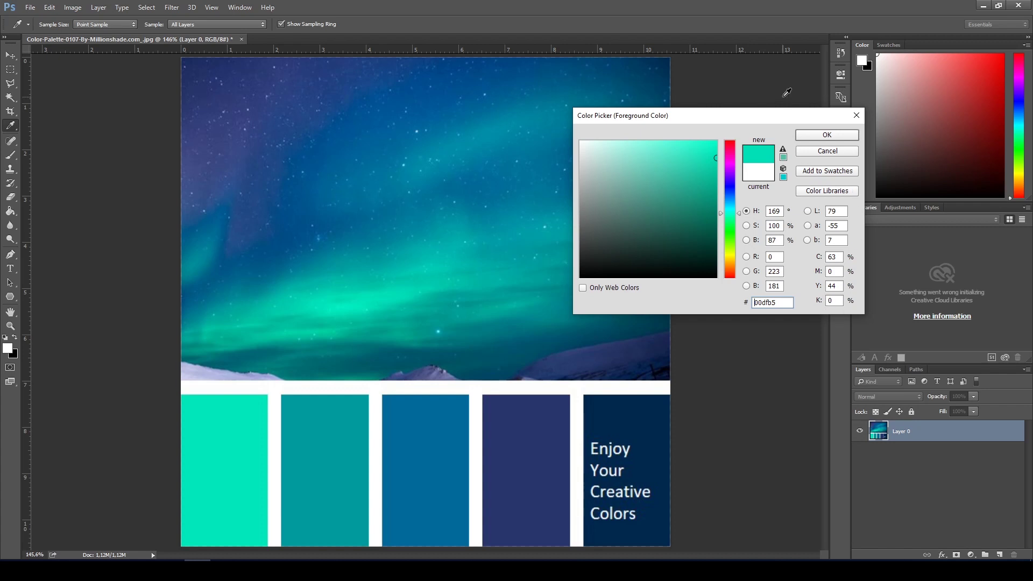
{"action": "left_click_drag", "start_coordinate": [829, 122], "coordinate": [559, 123]}
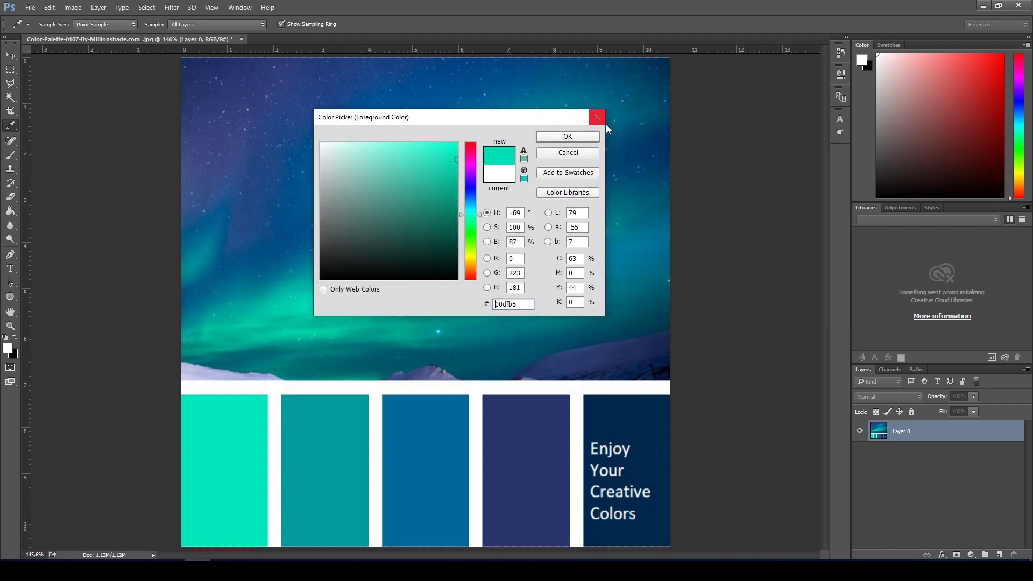
{"action": "left_click", "coordinate": [594, 115]}
{"action": "key", "text": "m"}
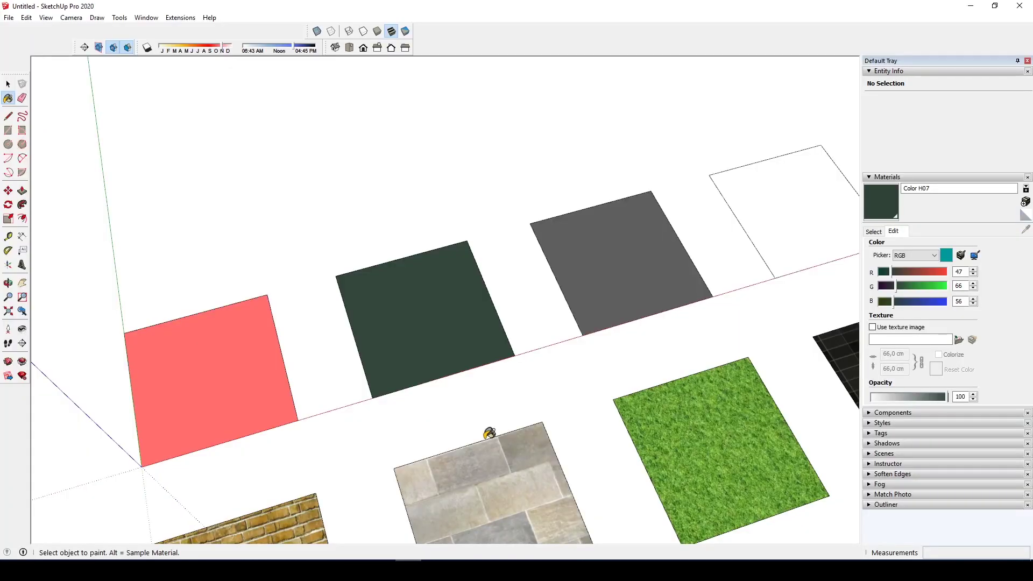
In SketchUp, switch the edited material's color picker to HLS and then to HSB.
{"action": "middle_click_drag", "start_coordinate": [532, 308], "coordinate": [618, 246]}
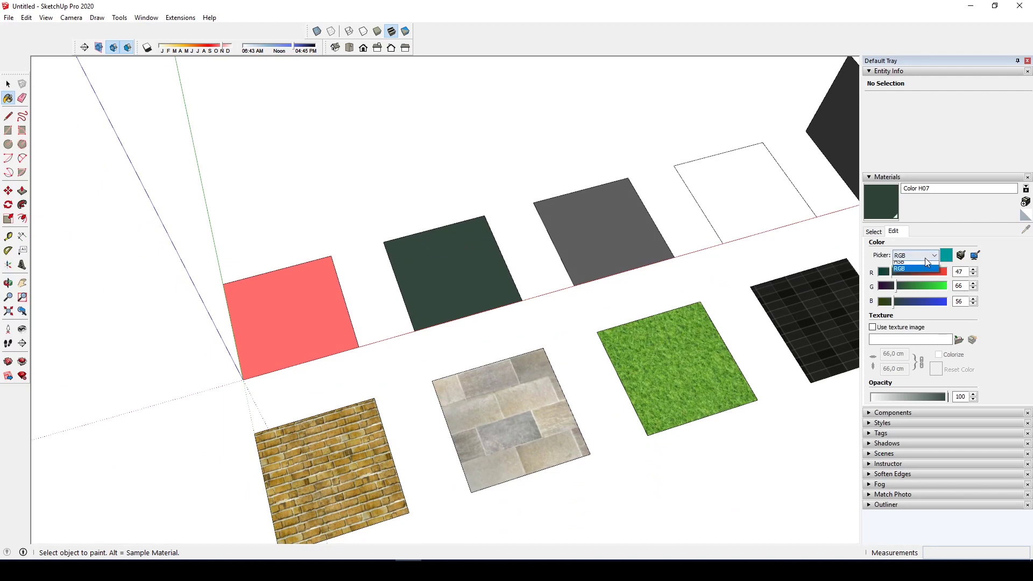
{"action": "left_click", "coordinate": [910, 273]}
{"action": "left_click", "coordinate": [915, 255]}
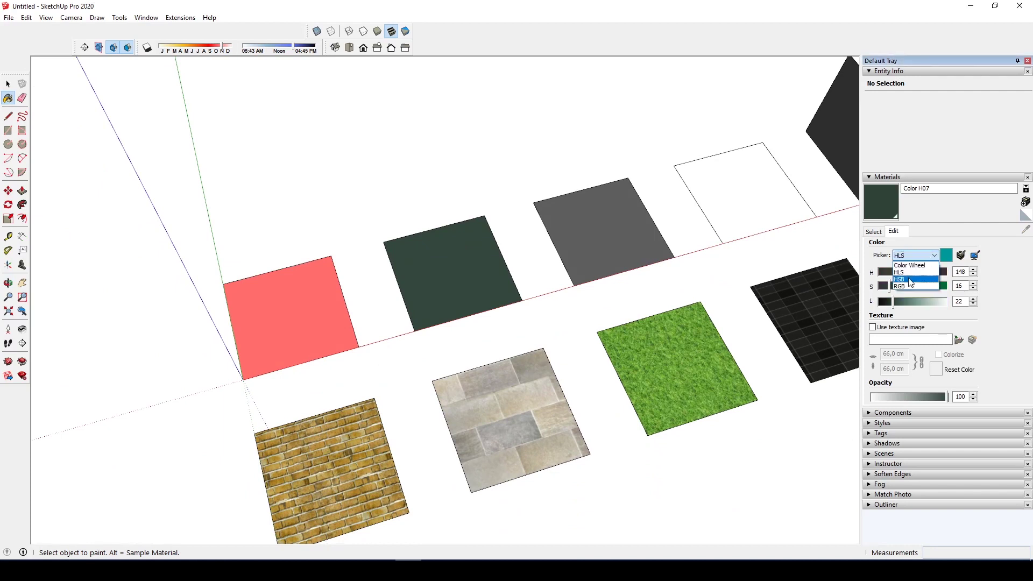
{"action": "left_click", "coordinate": [911, 280]}
{"action": "middle_click_drag", "start_coordinate": [633, 302], "coordinate": [595, 298]}
{"action": "key", "text": "space"}
{"action": "scroll", "coordinate": [605, 302], "scroll_direction": "down", "scroll_amount": 1}
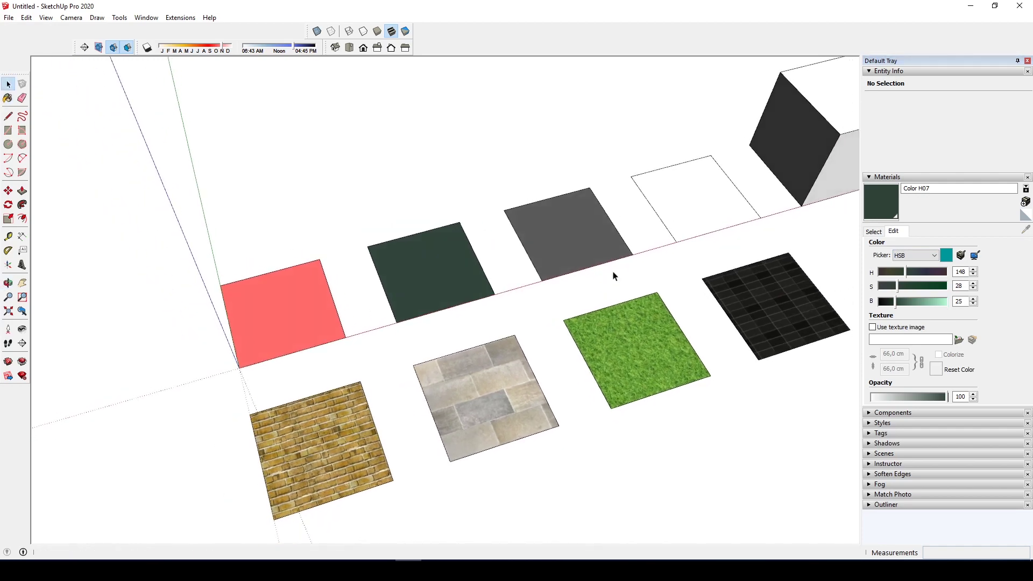
Go back to the in-model materials, sample the gray square's material, and return to the Select tool.
{"action": "scroll", "coordinate": [617, 275], "scroll_direction": "up", "scroll_amount": 3}
{"action": "scroll", "coordinate": [632, 280], "scroll_direction": "down", "scroll_amount": 1}
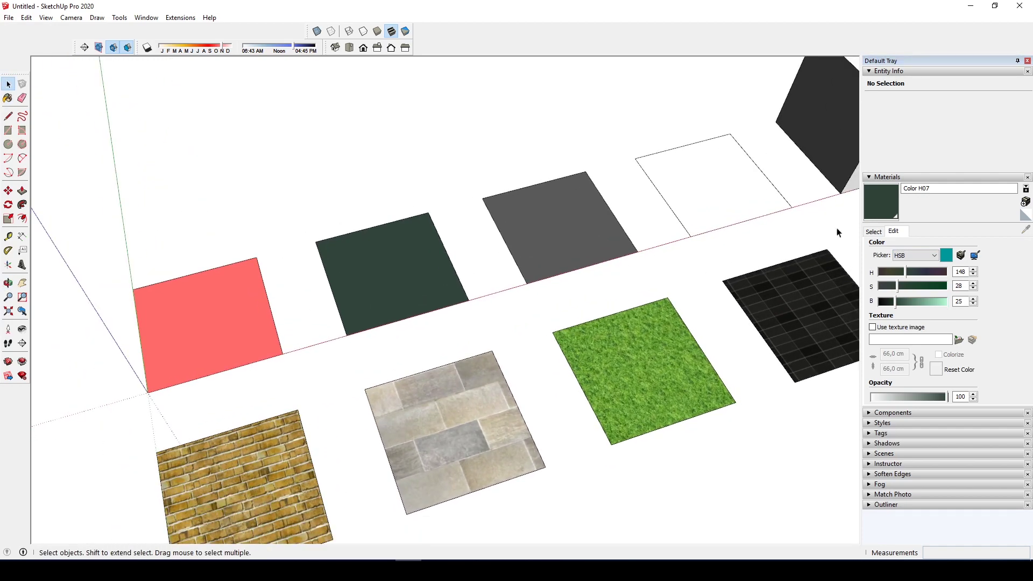
{"action": "left_click", "coordinate": [877, 232]}
{"action": "left_click", "coordinate": [1026, 230]}
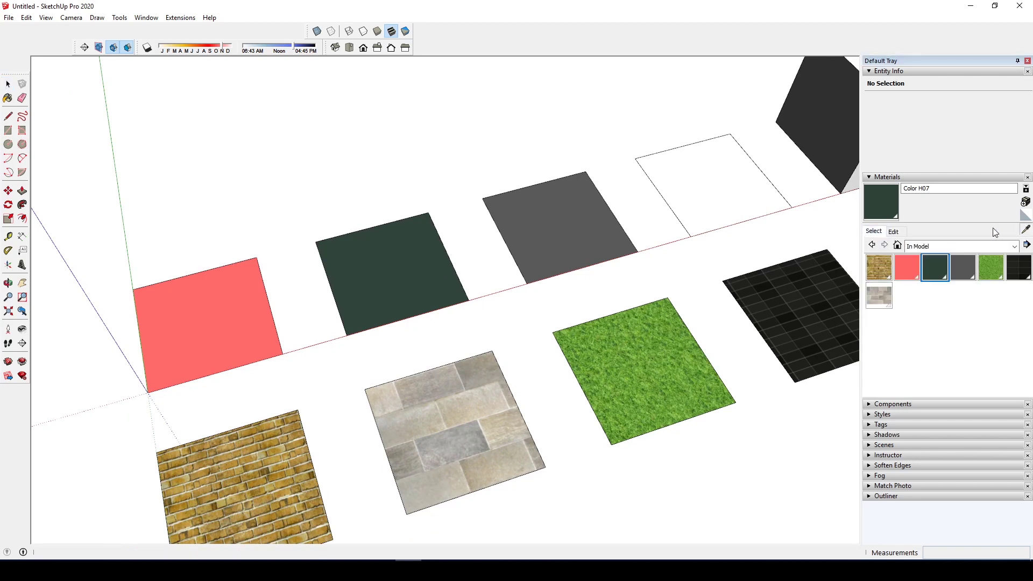
{"action": "left_click", "coordinate": [601, 225]}
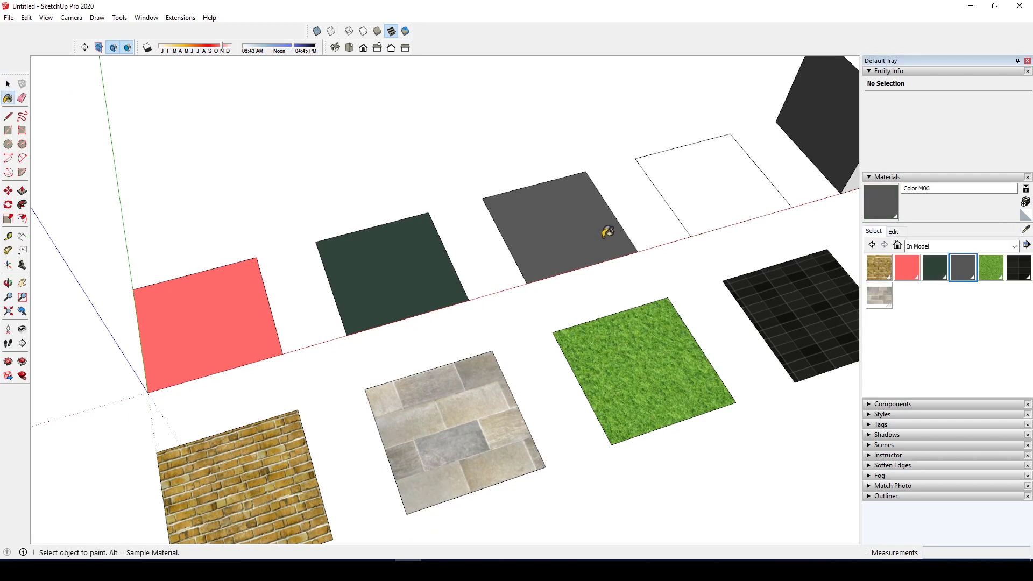
{"action": "key", "text": "space"}
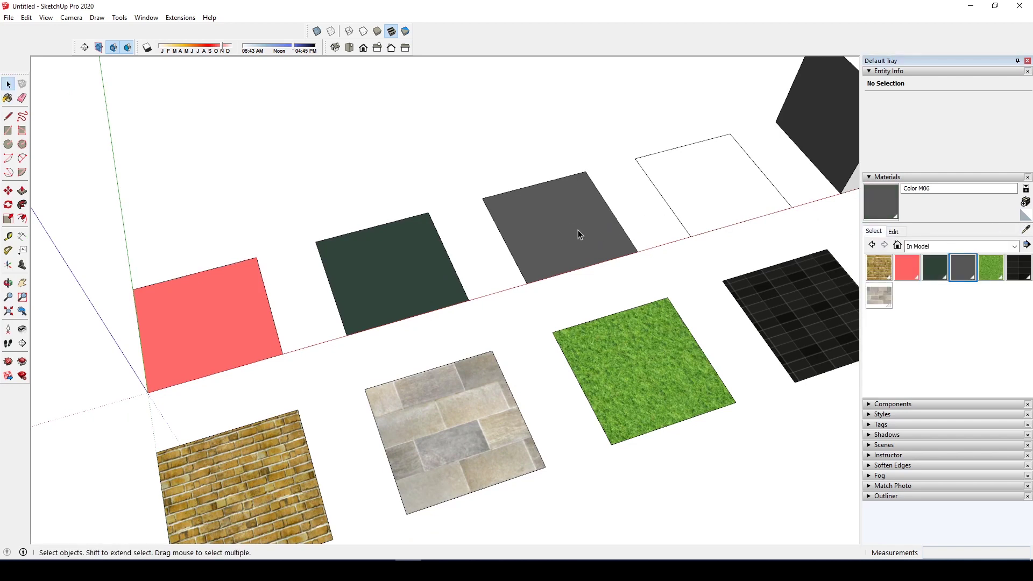
{"action": "scroll", "coordinate": [351, 388], "scroll_direction": "down", "scroll_amount": 3}
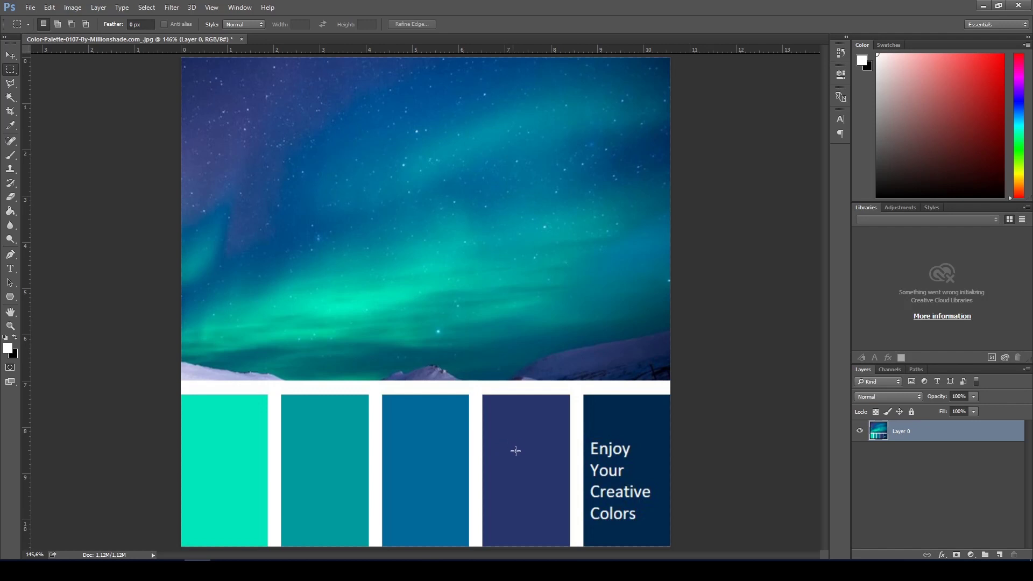
Arrange the Photoshop and SketchUp windows side by side, with the color palette and the painted squares both in view.
{"action": "left_click", "coordinate": [999, 5]}
{"action": "left_click_drag", "start_coordinate": [961, 67], "coordinate": [530, 66]}
{"action": "left_click", "coordinate": [1004, 6]}
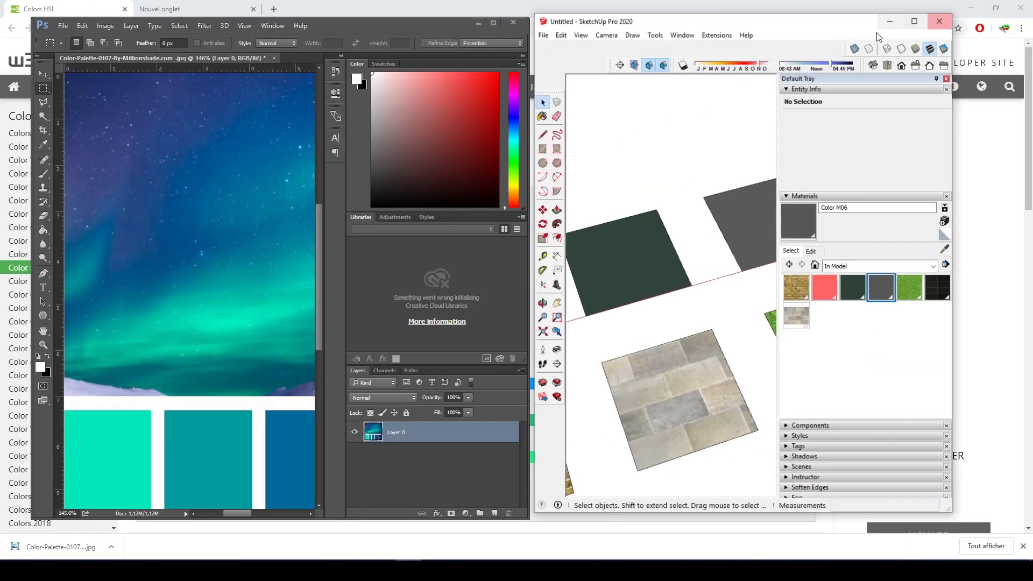
{"action": "left_click_drag", "start_coordinate": [708, 33], "coordinate": [716, 32]}
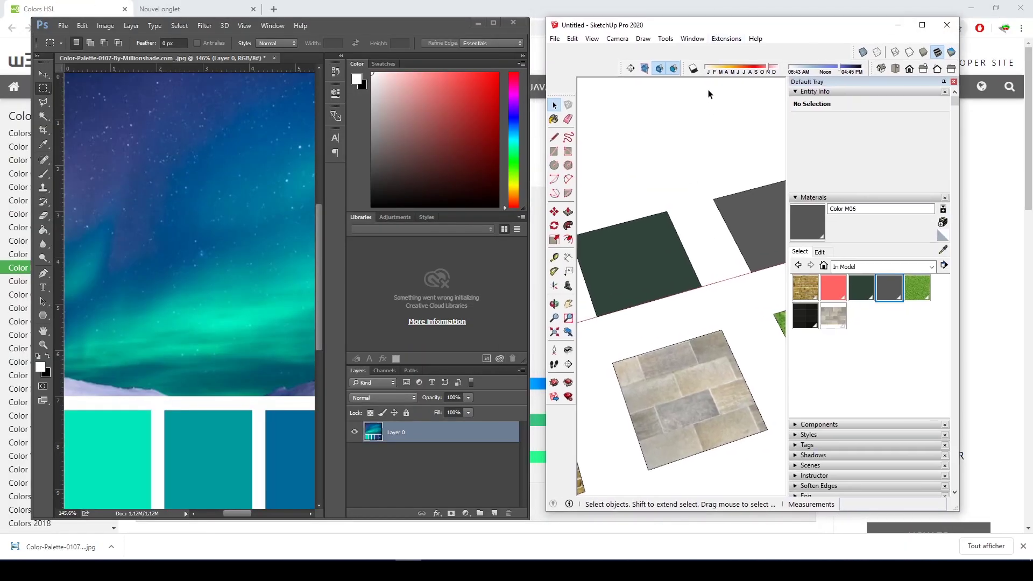
{"action": "scroll", "coordinate": [741, 221], "scroll_direction": "down", "scroll_amount": 3}
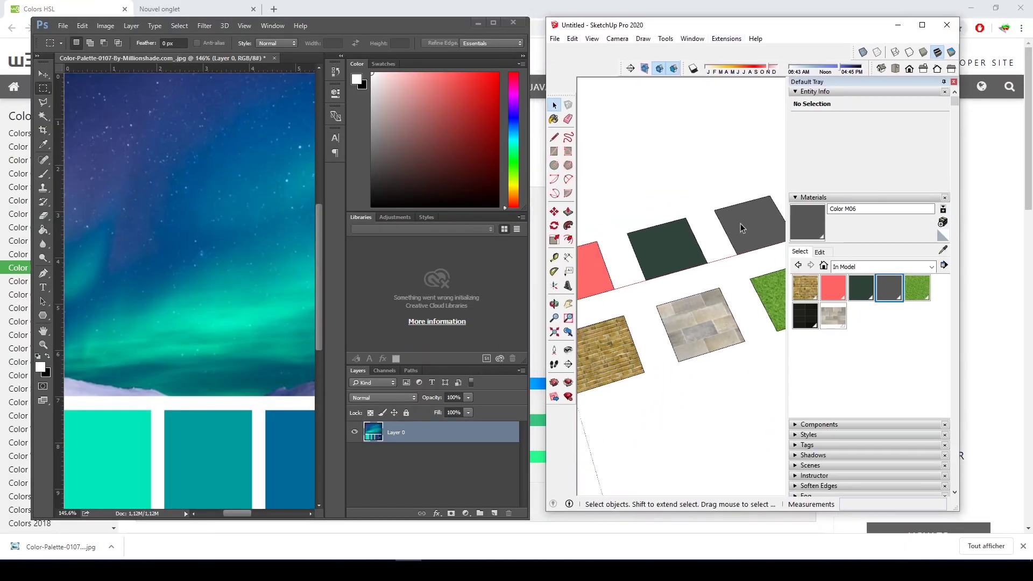
Try matching the gray square's material to the blue Photoshop palette swatch with on-screen color sampling, and undo the change.
{"action": "left_click", "coordinate": [819, 253]}
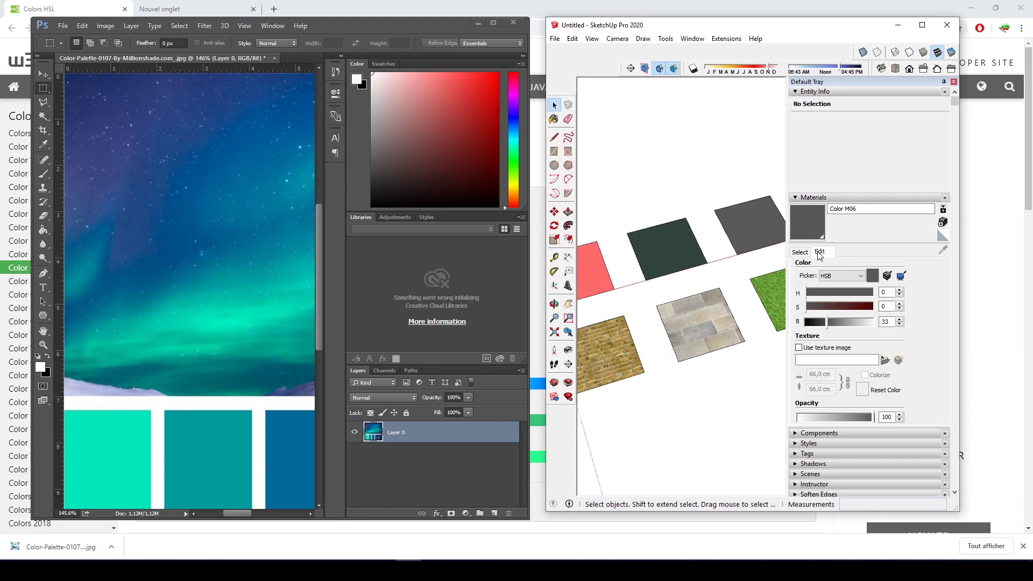
{"action": "left_click", "coordinate": [901, 276]}
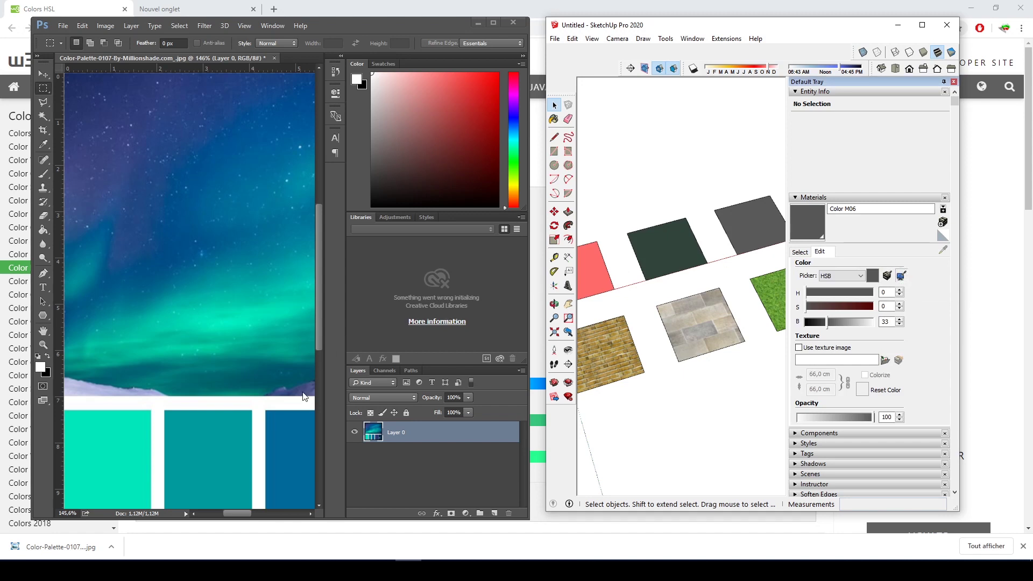
{"action": "left_click", "coordinate": [295, 434]}
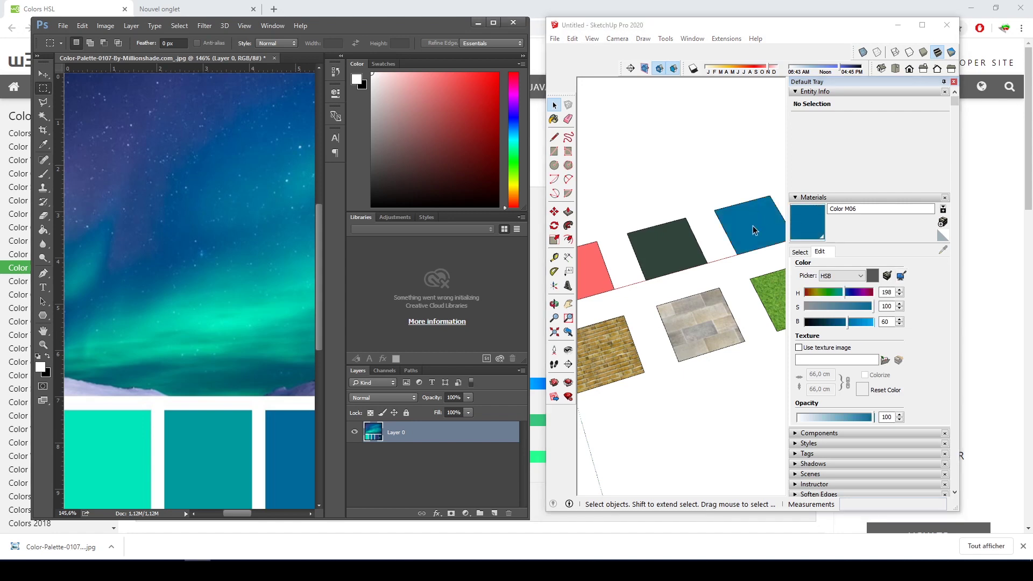
{"action": "left_click", "coordinate": [720, 172]}
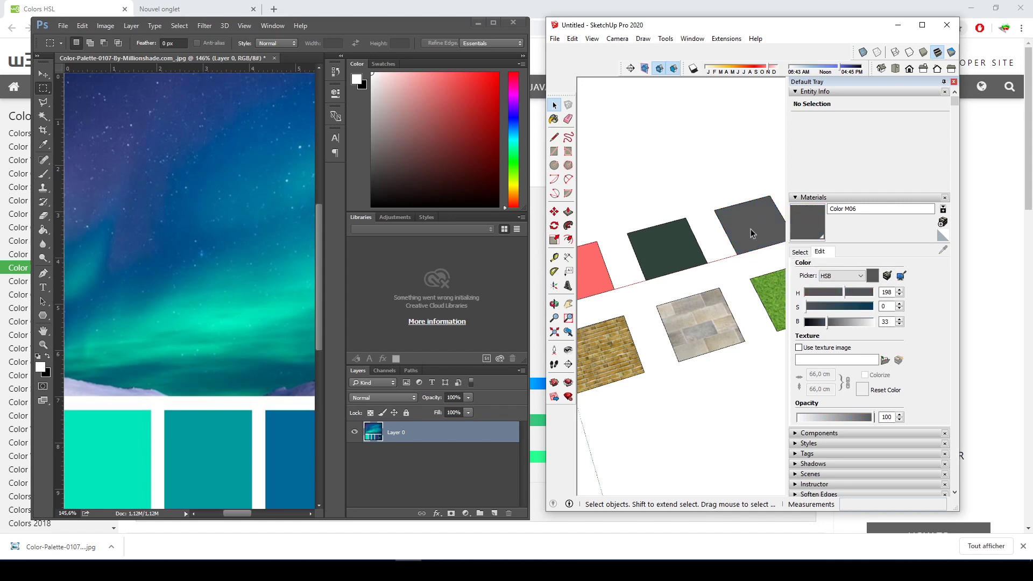
Match the gray square's material on screen to the blue palette swatch, and rematch it to the bright turquoise swatch.
{"action": "left_click", "coordinate": [903, 276]}
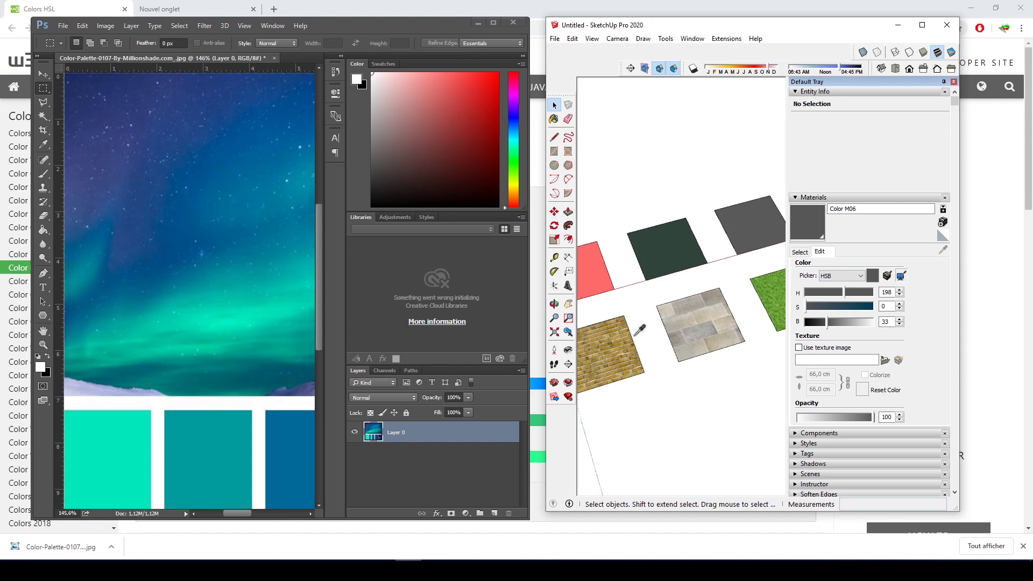
{"action": "left_click", "coordinate": [288, 430]}
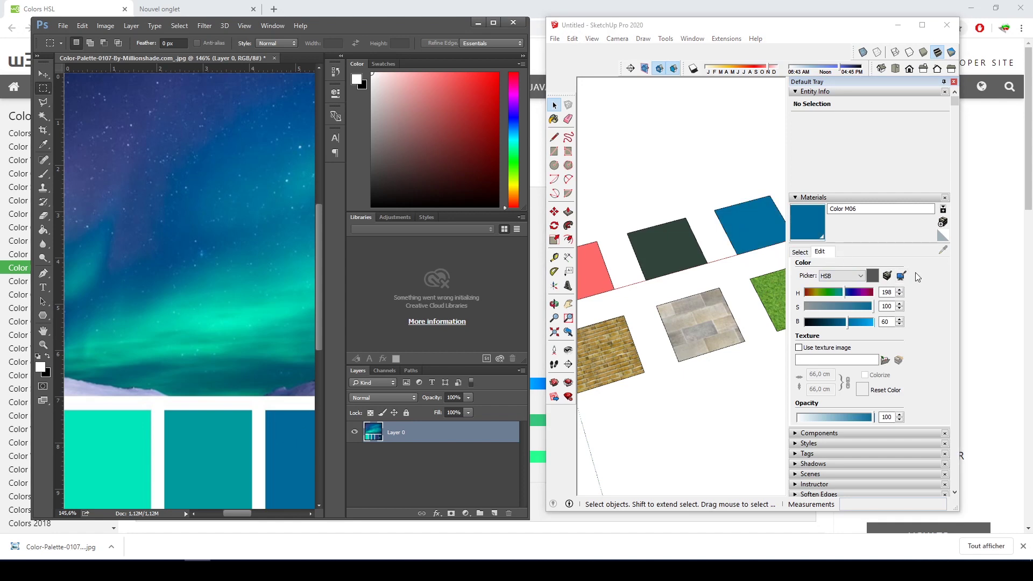
{"action": "left_click", "coordinate": [902, 276]}
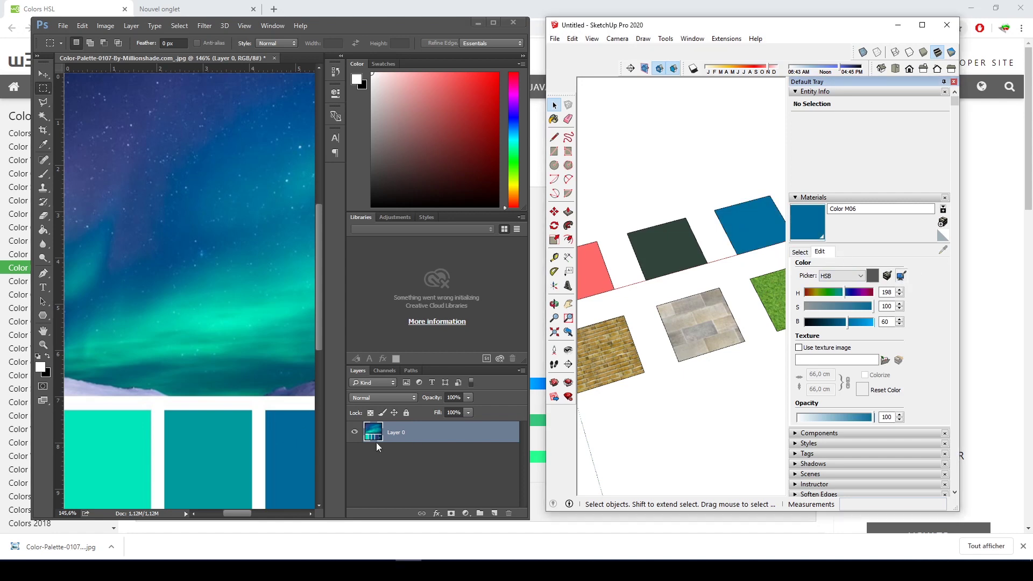
{"action": "left_click", "coordinate": [111, 435]}
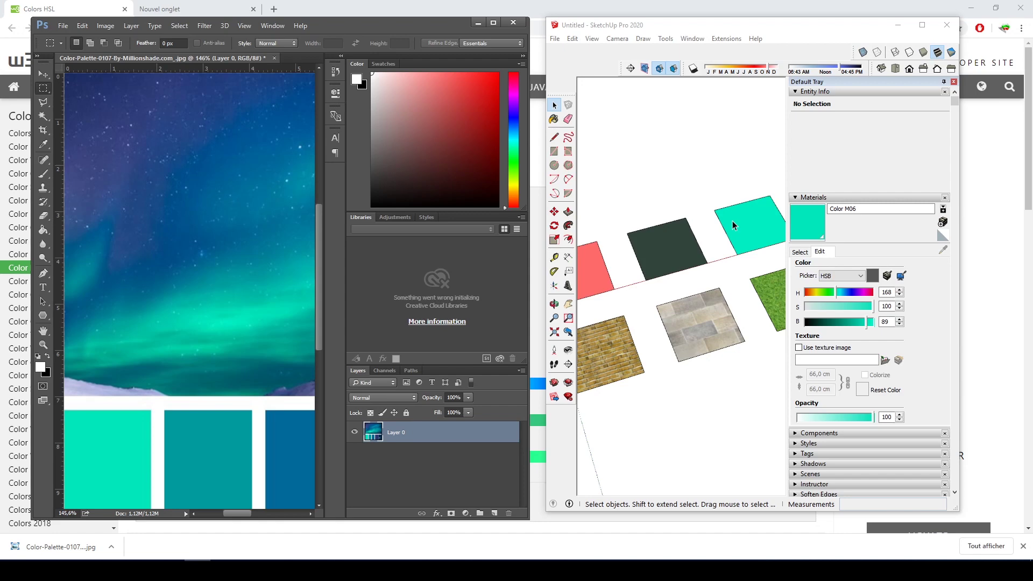
Maximize the SketchUp window and select the turquoise square.
{"action": "left_click", "coordinate": [923, 25]}
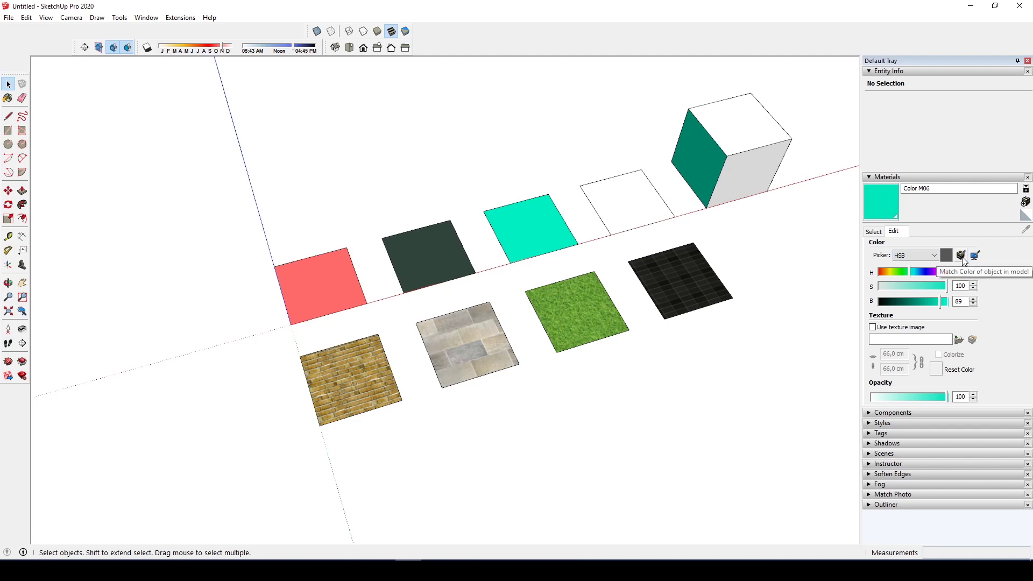
{"action": "middle_click_drag", "start_coordinate": [713, 340], "coordinate": [651, 294]}
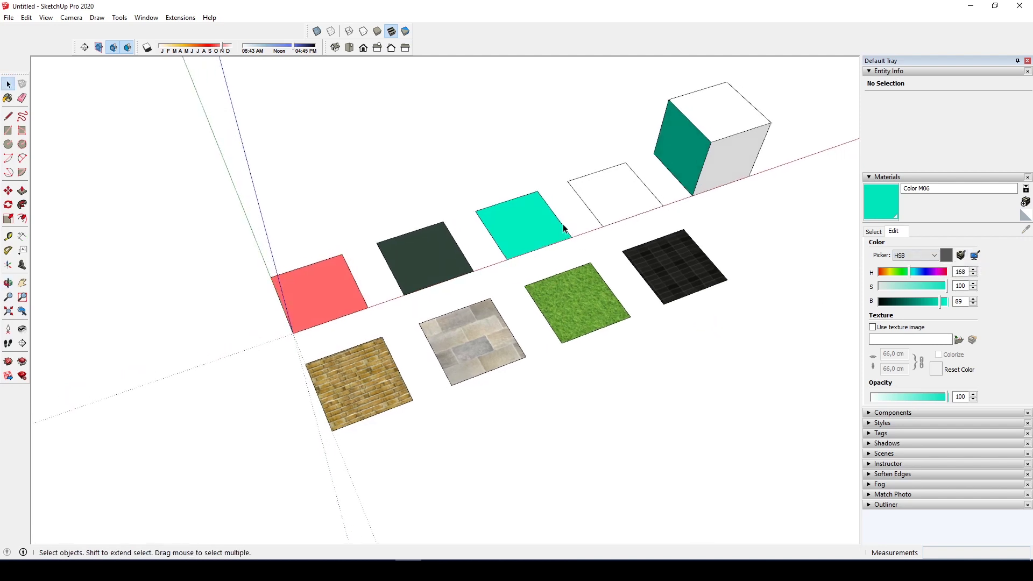
{"action": "left_click", "coordinate": [533, 224]}
{"action": "scroll", "coordinate": [535, 223], "scroll_direction": "up", "scroll_amount": 2}
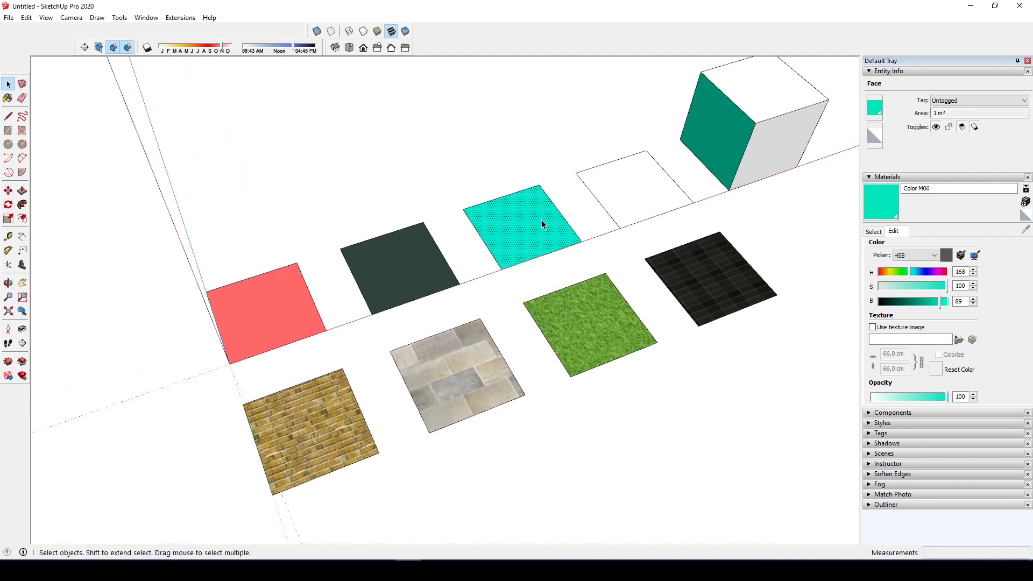
Match the turquoise material's color to the stone-paved square in the model, sampling two different stones.
{"action": "left_click", "coordinate": [960, 255]}
{"action": "scroll", "coordinate": [579, 310], "scroll_direction": "up", "scroll_amount": 3}
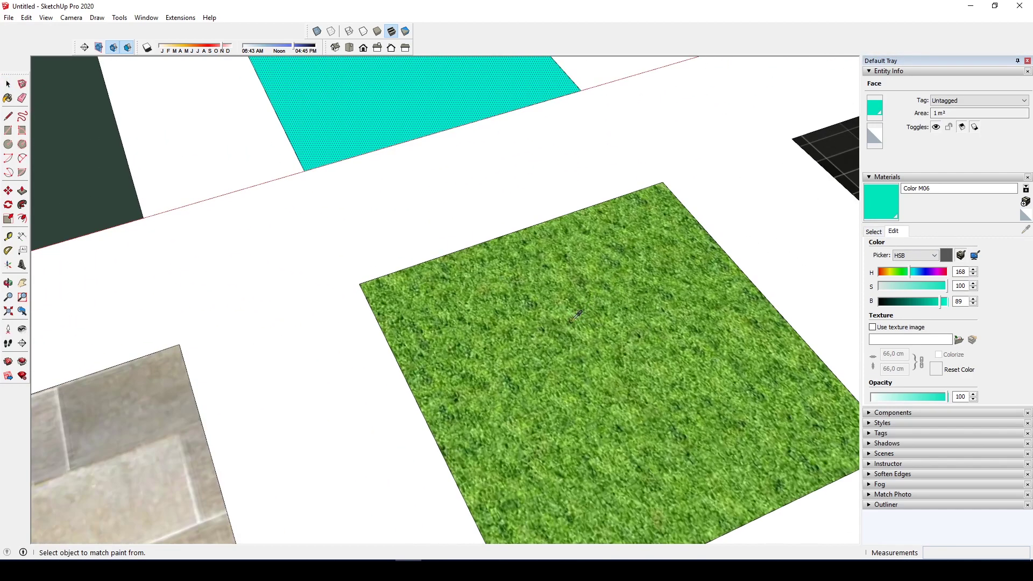
{"action": "scroll", "coordinate": [583, 310], "scroll_direction": "down", "scroll_amount": 4}
{"action": "scroll", "coordinate": [366, 353], "scroll_direction": "up", "scroll_amount": 2}
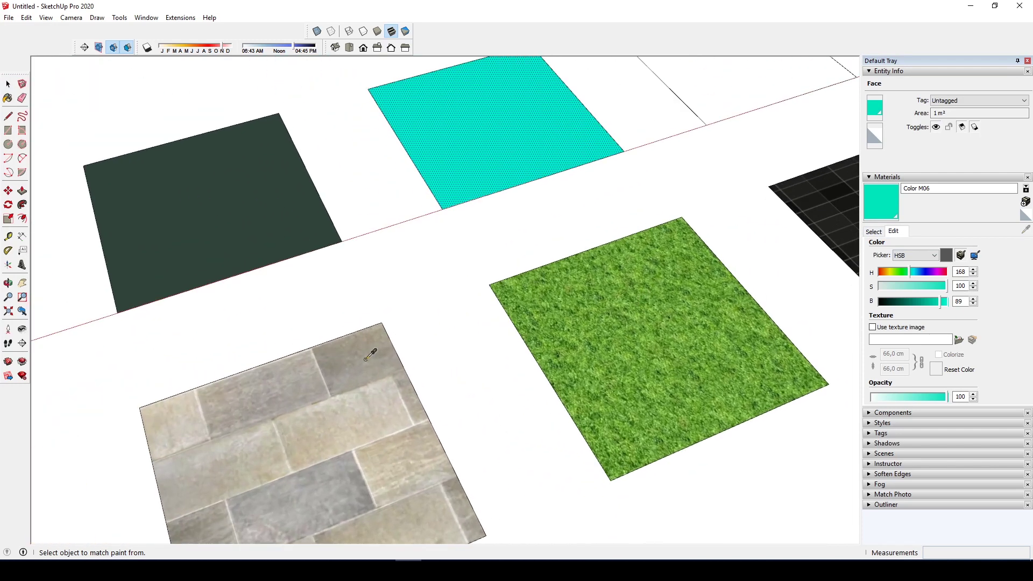
{"action": "left_click", "coordinate": [360, 354]}
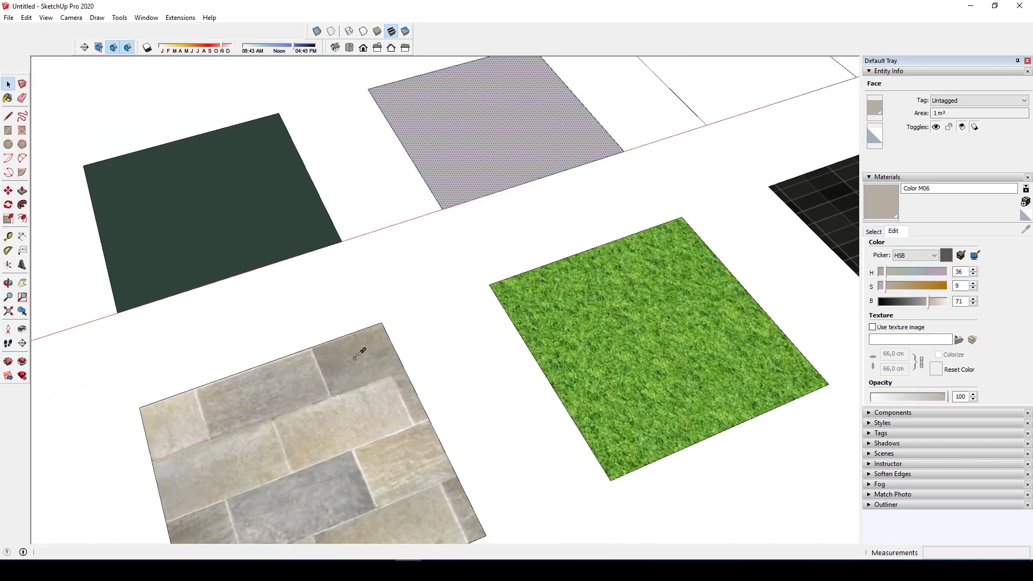
{"action": "left_click", "coordinate": [960, 256]}
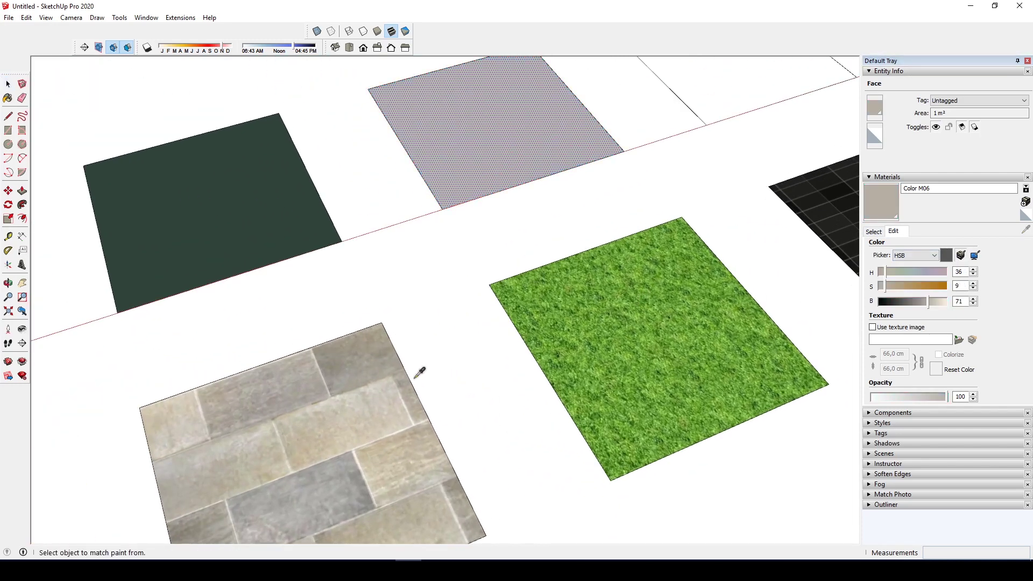
{"action": "left_click", "coordinate": [311, 485]}
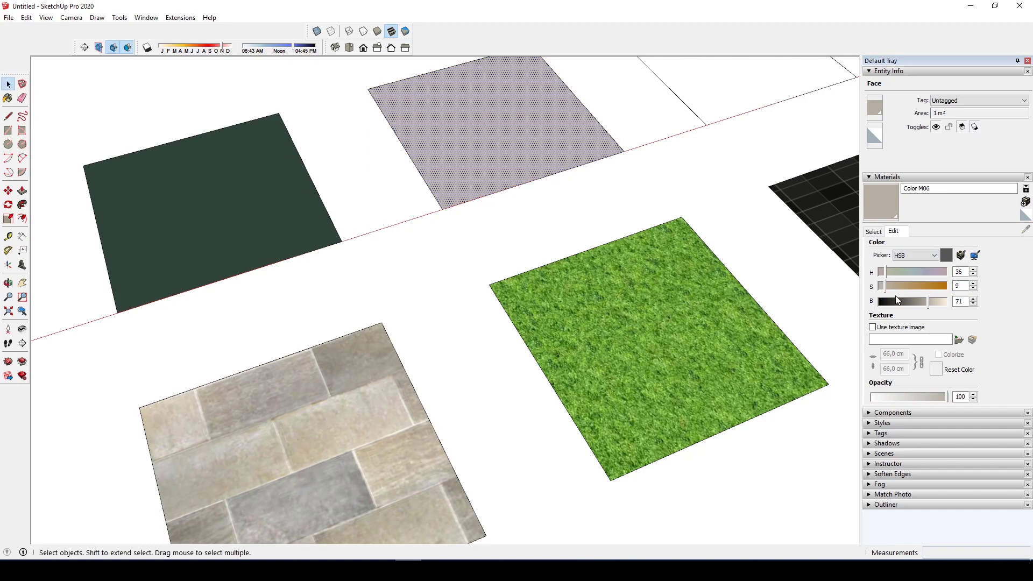
Match the selected square's material color to the brick-textured square in the model, and clear the selection.
{"action": "left_click", "coordinate": [961, 256]}
{"action": "scroll", "coordinate": [775, 276], "scroll_direction": "down", "scroll_amount": 3}
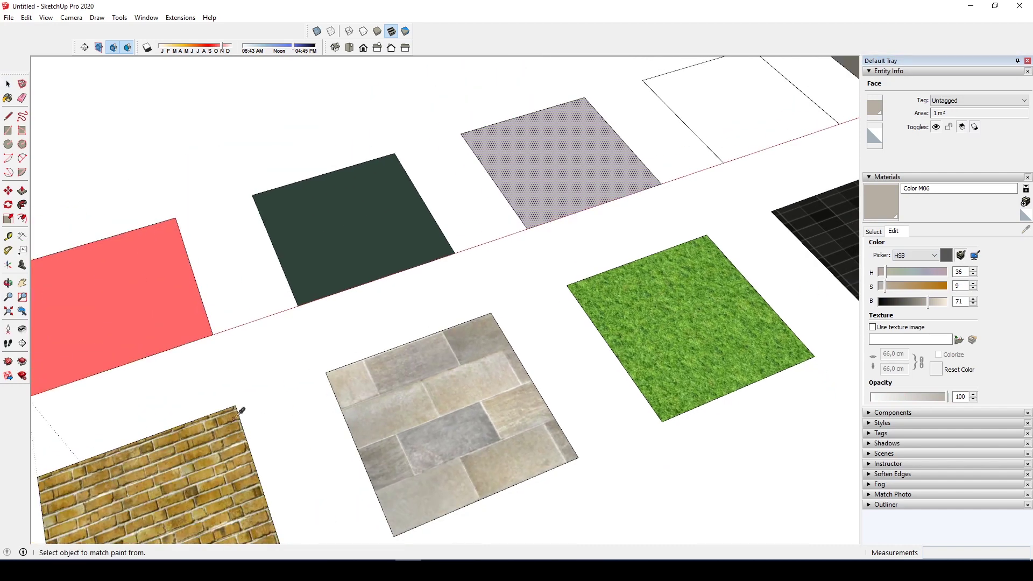
{"action": "left_click", "coordinate": [194, 454]}
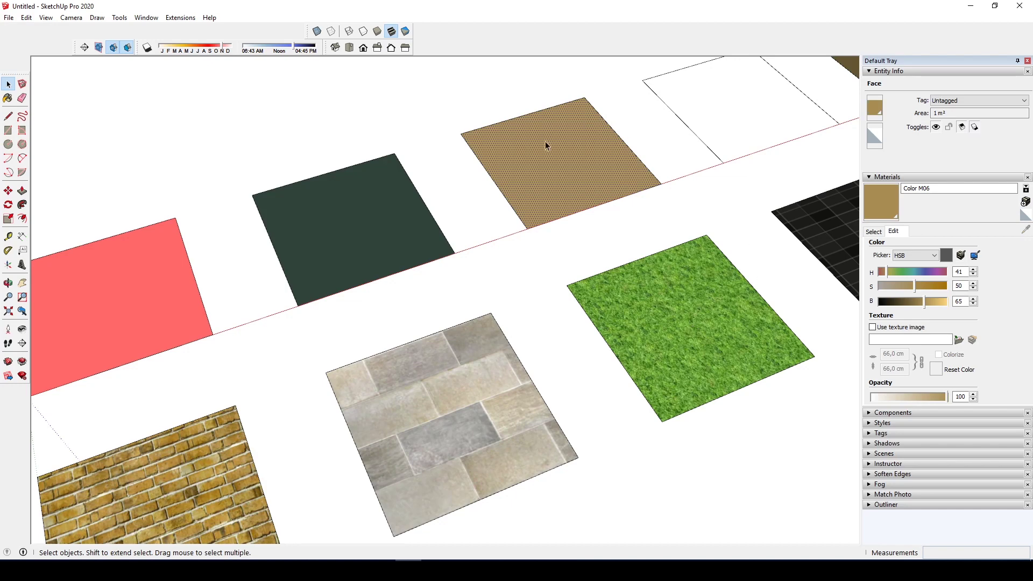
{"action": "left_click", "coordinate": [538, 259]}
{"action": "scroll", "coordinate": [543, 258], "scroll_direction": "down", "scroll_amount": 5}
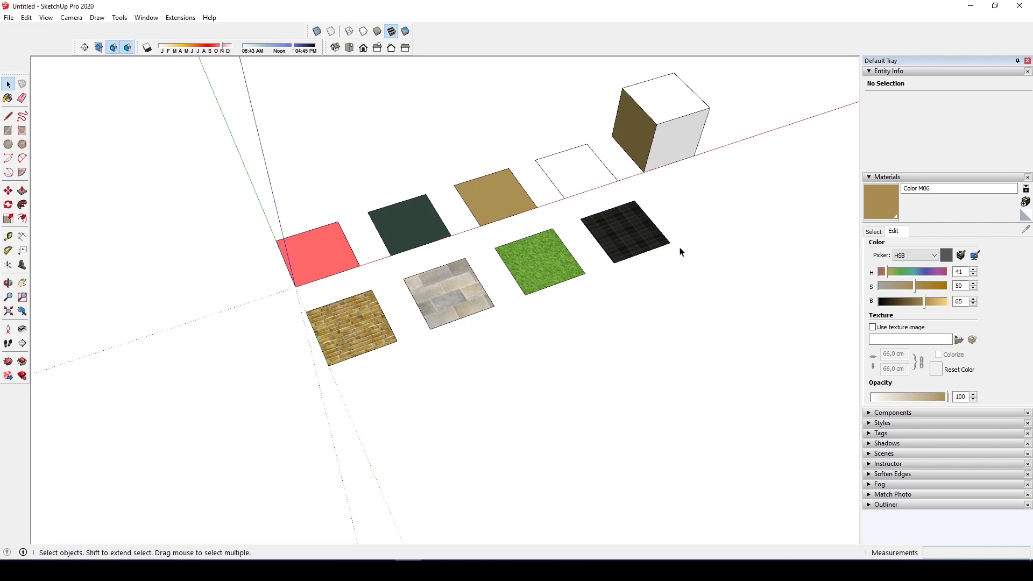
Review the in-model materials, the color picker modes, and the editing options of the brown material.
{"action": "middle_click_drag", "start_coordinate": [691, 256], "coordinate": [708, 240]}
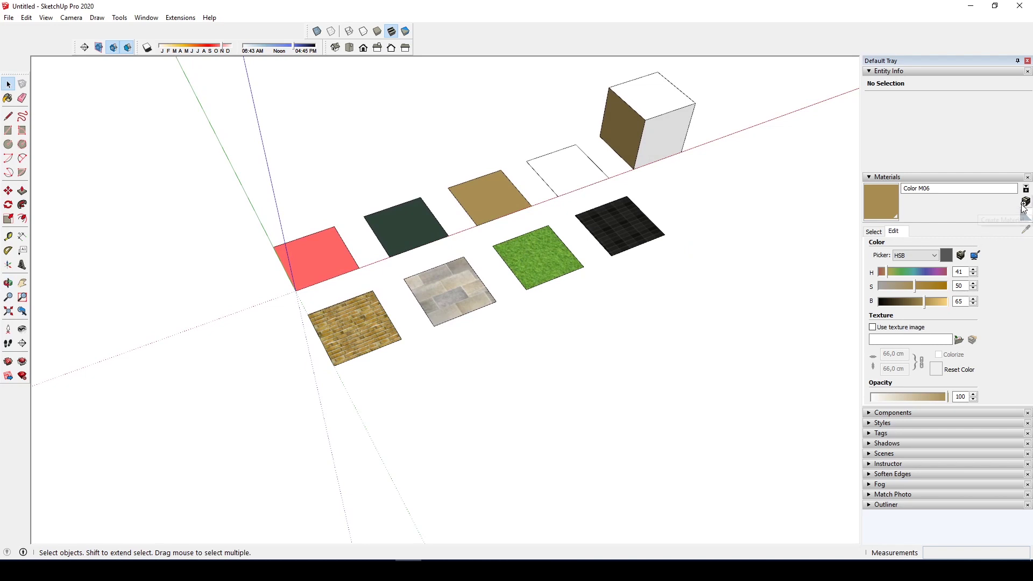
{"action": "left_click", "coordinate": [874, 231]}
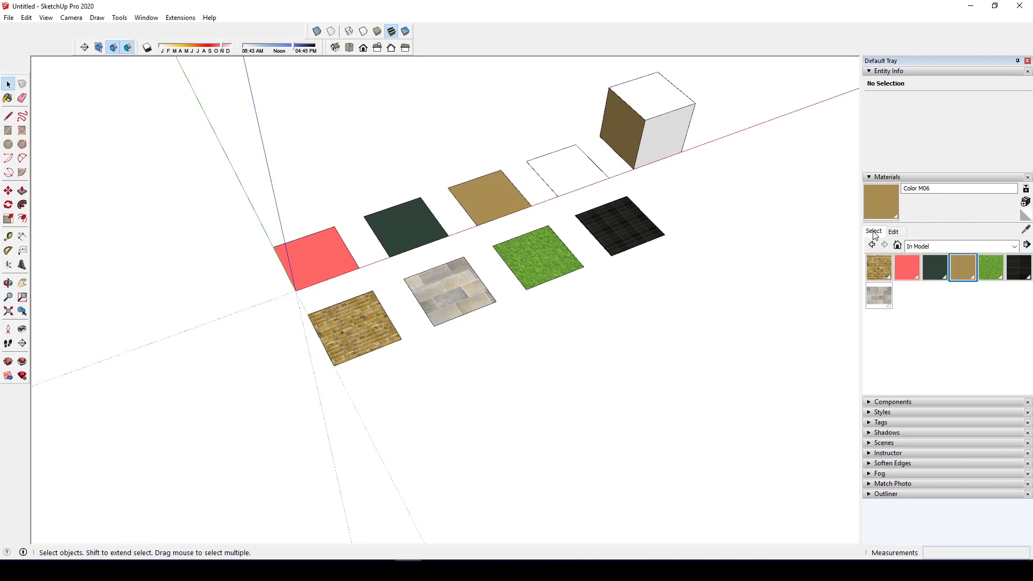
{"action": "left_click", "coordinate": [890, 233]}
{"action": "left_click", "coordinate": [920, 256]}
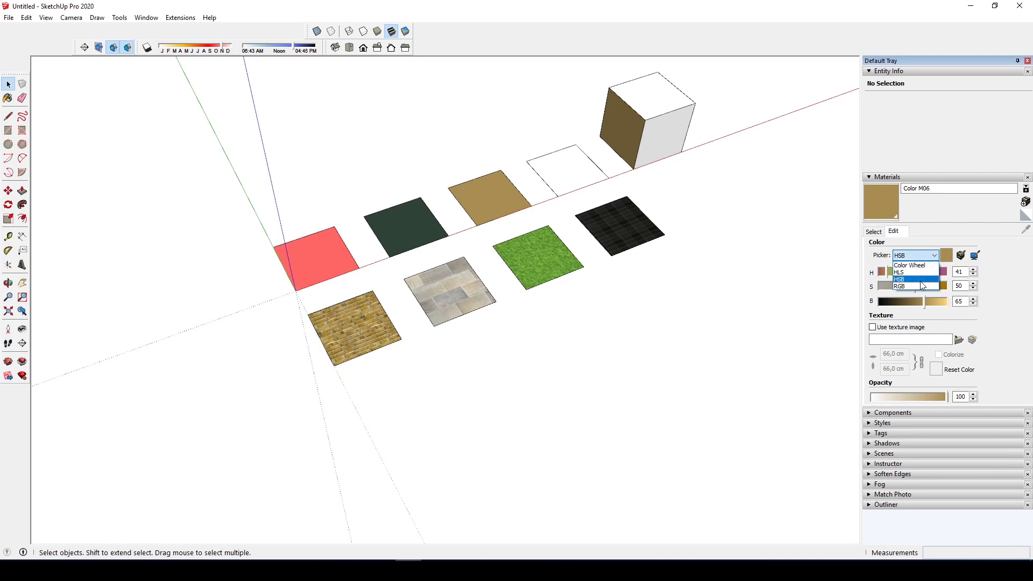
{"action": "left_click", "coordinate": [999, 275]}
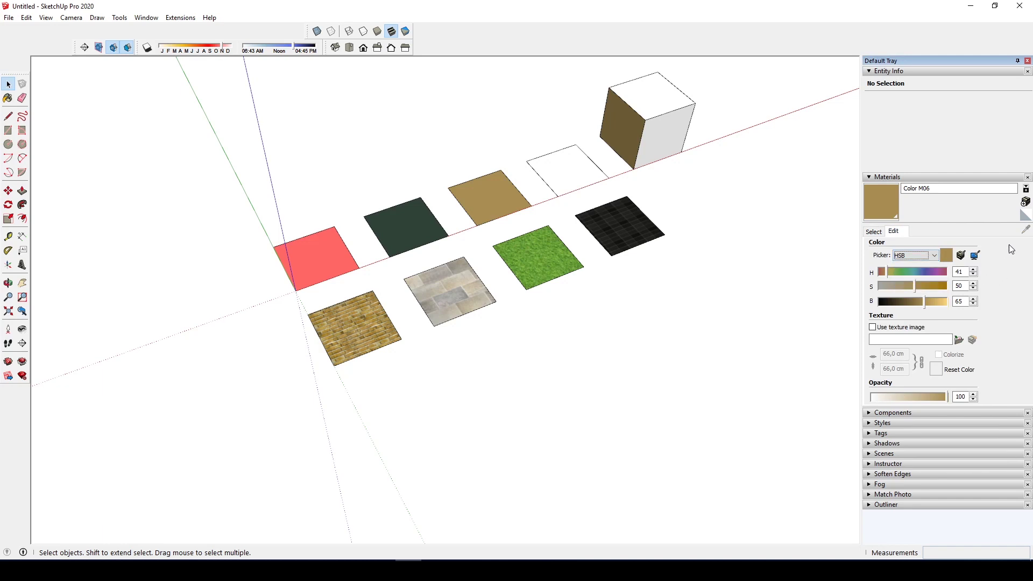
{"action": "left_click", "coordinate": [1025, 202]}
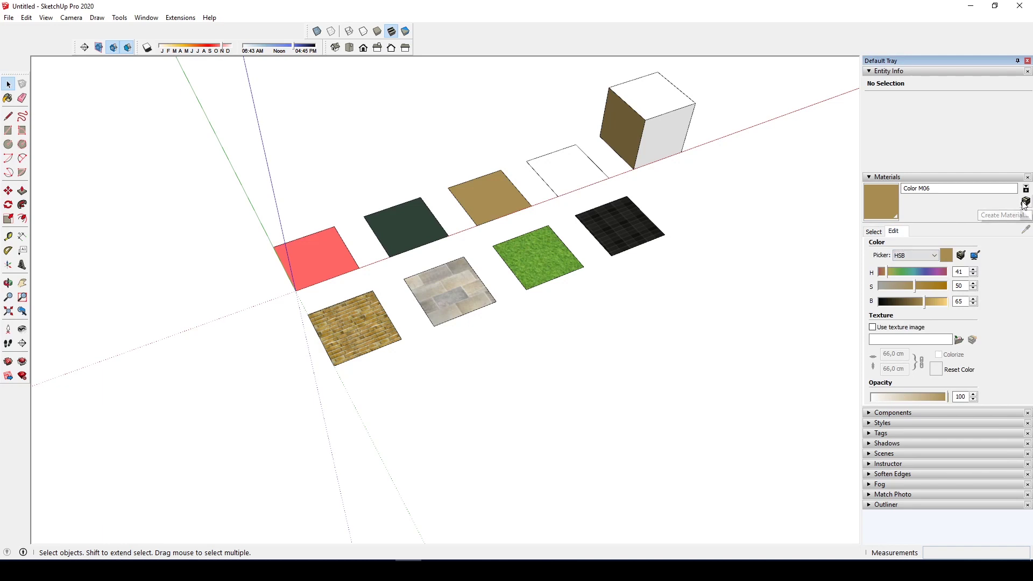
{"action": "left_click", "coordinate": [734, 139]}
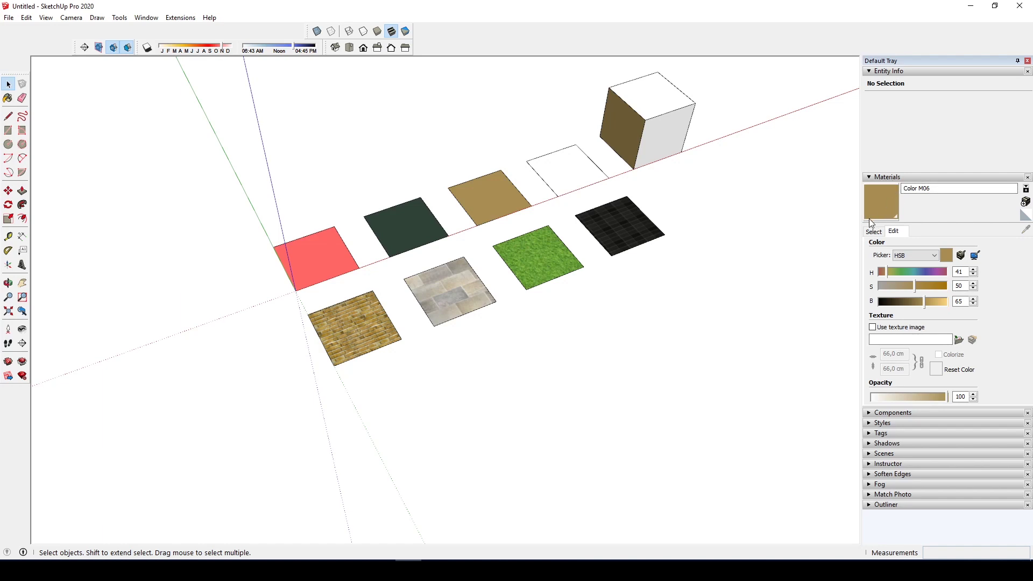
{"action": "left_click", "coordinate": [871, 233]}
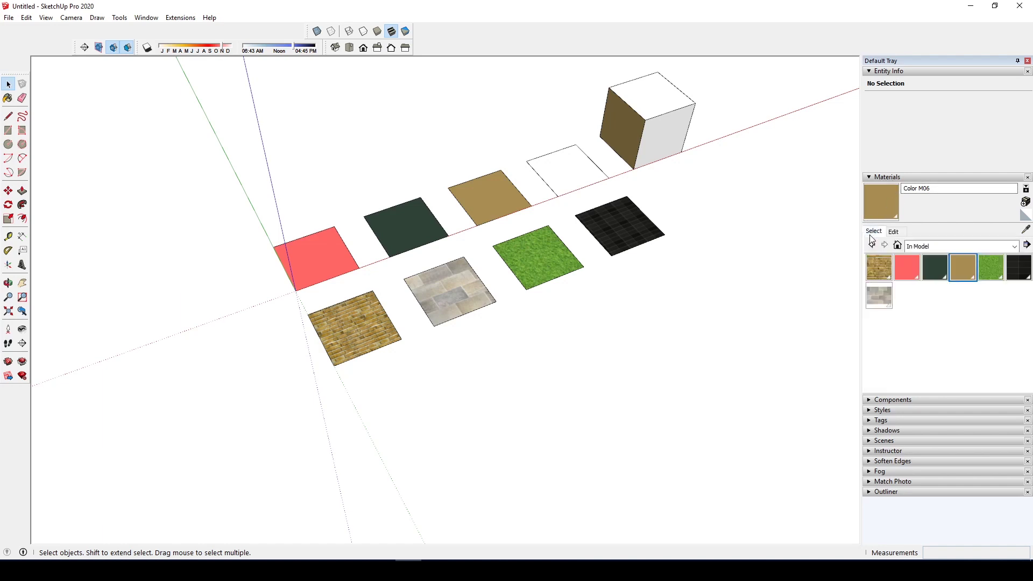
{"action": "left_click", "coordinate": [893, 235]}
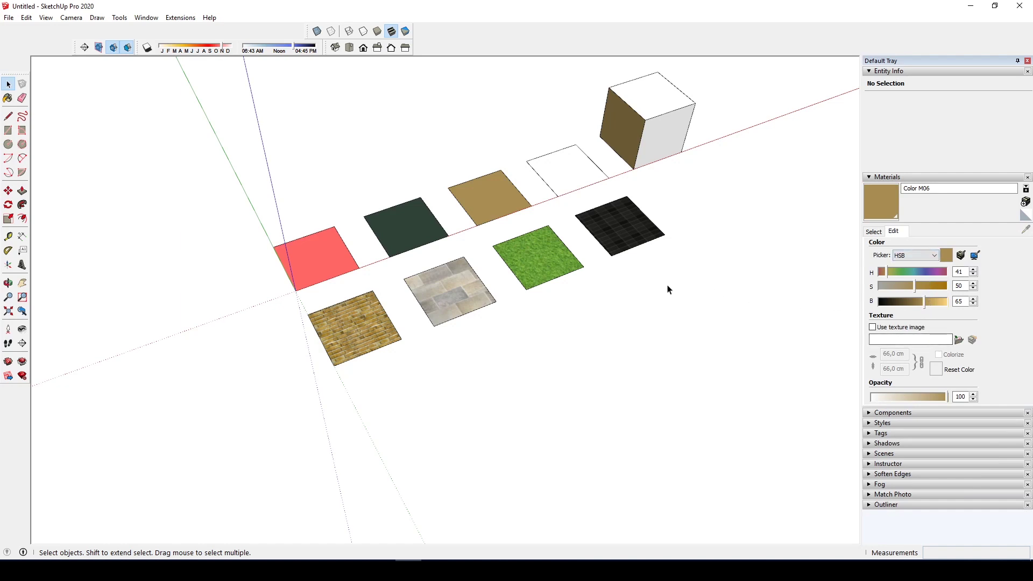
Select the grass-textured square.
{"action": "scroll", "coordinate": [538, 264], "scroll_direction": "up", "scroll_amount": 4}
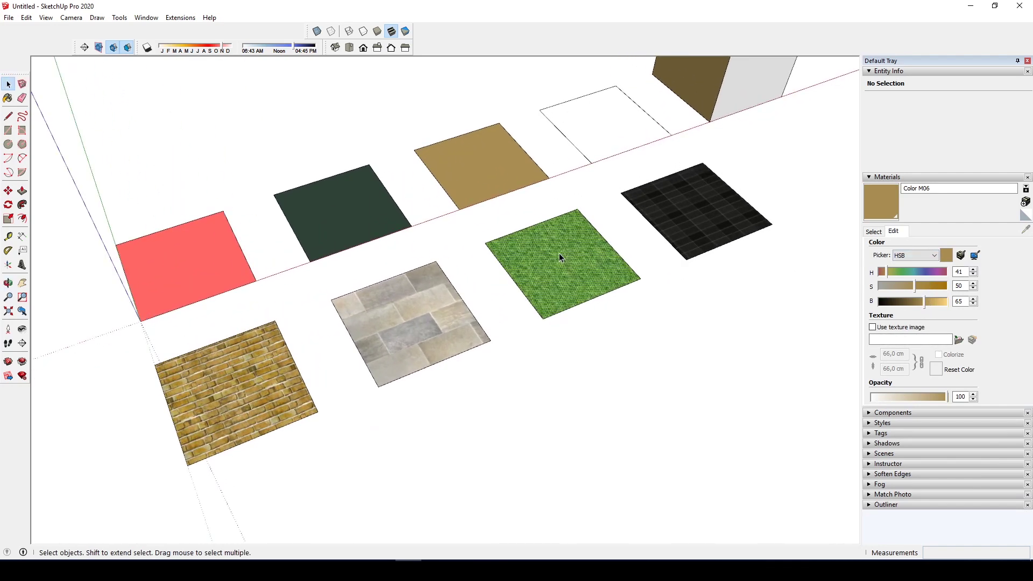
{"action": "left_click", "coordinate": [560, 258]}
{"action": "scroll", "coordinate": [566, 271], "scroll_direction": "down", "scroll_amount": 2}
{"action": "middle_click_drag", "start_coordinate": [566, 272], "coordinate": [517, 330]}
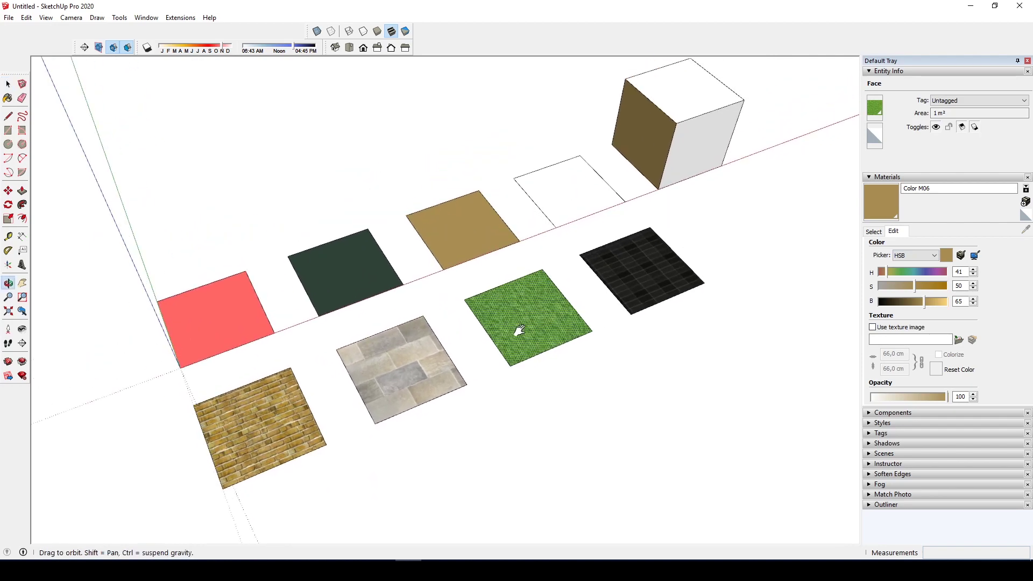
Paint all the geometry inside the cube component with the brown Color M06 material and close the component.
{"action": "scroll", "coordinate": [646, 184], "scroll_direction": "up", "scroll_amount": 3}
{"action": "scroll", "coordinate": [574, 235], "scroll_direction": "up", "scroll_amount": 2}
{"action": "middle_click_drag", "start_coordinate": [574, 231], "coordinate": [606, 193]}
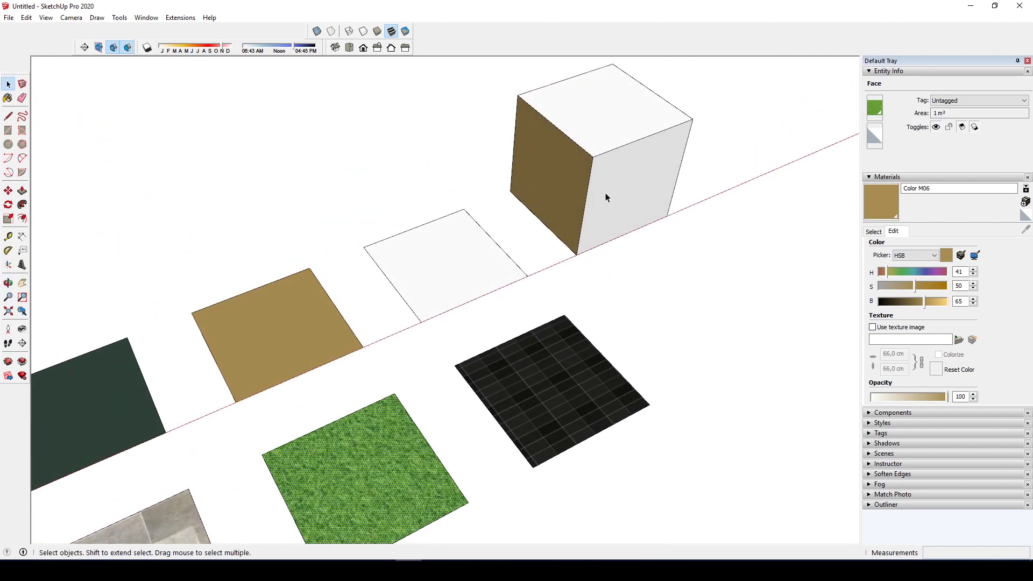
{"action": "triple_click", "coordinate": [616, 183]}
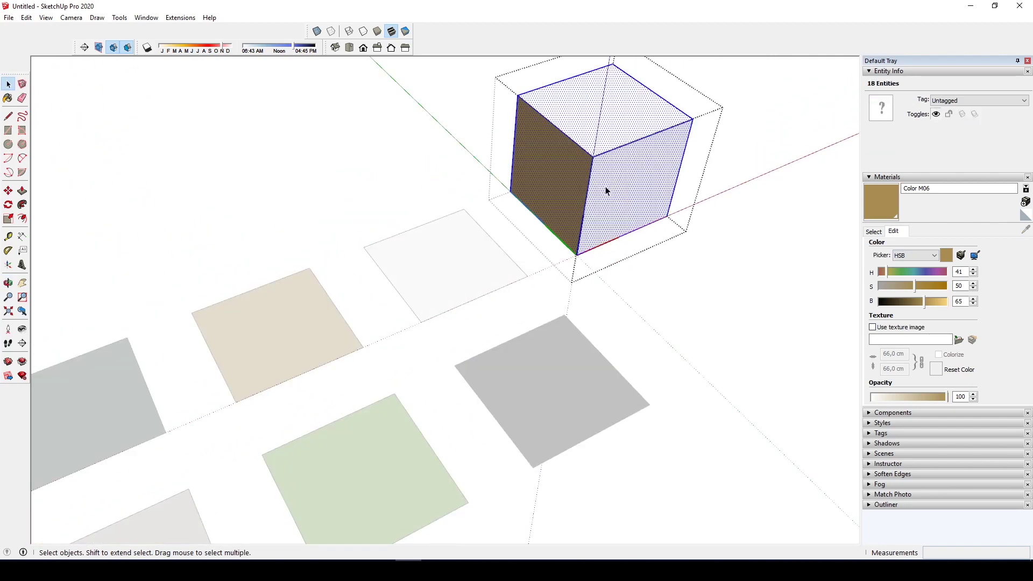
{"action": "key", "text": "b"}
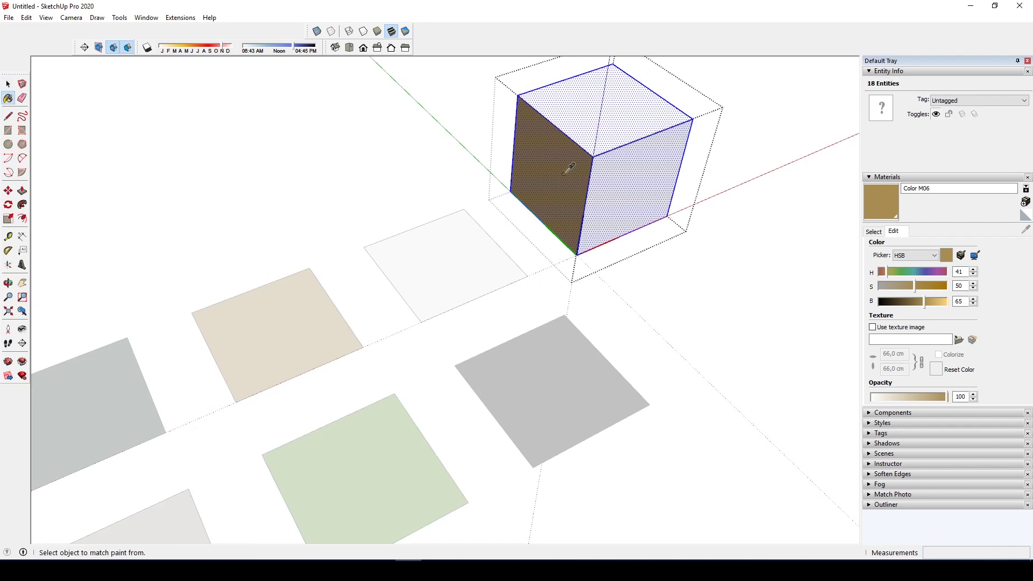
{"action": "left_click", "coordinate": [617, 157]}
{"action": "key", "text": "space"}
{"action": "key", "text": "Escape"}
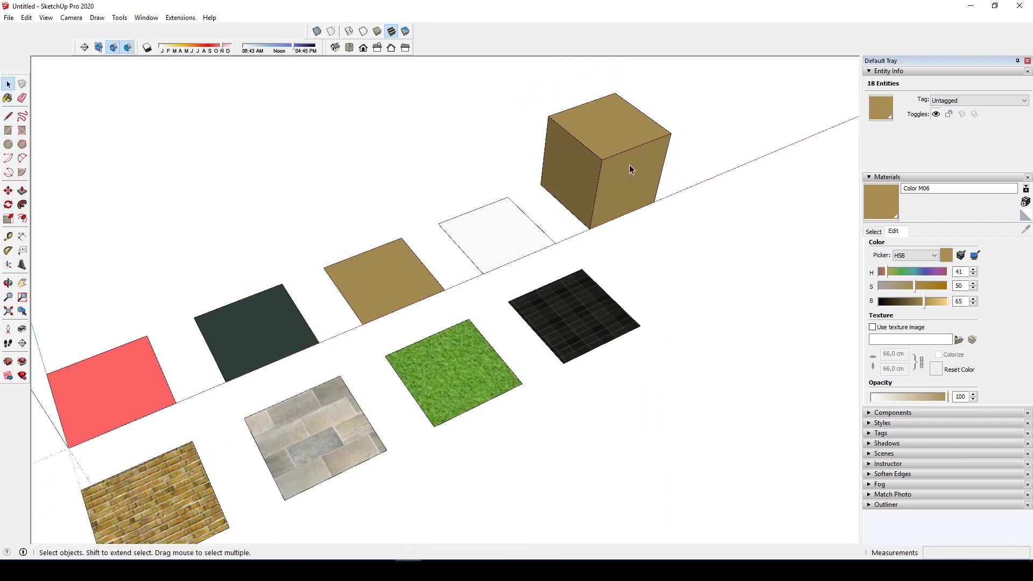
Use Antologia_Bump.jpg from the Black Tiles folder as the texture image of the brown Color M06 material.
{"action": "mouse_move", "coordinate": [630, 164]}
{"action": "middle_mouse_down"}
{"action": "mouse_move", "coordinate": [614, 202]}
{"action": "mouse_move", "coordinate": [387, 231]}
{"action": "mouse_move", "coordinate": [498, 215]}
{"action": "mouse_move", "coordinate": [544, 296]}
{"action": "mouse_move", "coordinate": [595, 180]}
{"action": "mouse_move", "coordinate": [143, 177]}
{"action": "mouse_move", "coordinate": [606, 233]}
{"action": "mouse_move", "coordinate": [433, 232]}
{"action": "mouse_move", "coordinate": [662, 228]}
{"action": "mouse_move", "coordinate": [425, 240]}
{"action": "mouse_move", "coordinate": [494, 264]}
{"action": "mouse_move", "coordinate": [404, 269]}
{"action": "mouse_move", "coordinate": [509, 253]}
{"action": "mouse_move", "coordinate": [484, 247]}
{"action": "mouse_move", "coordinate": [497, 263]}
{"action": "mouse_move", "coordinate": [558, 242]}
{"action": "mouse_move", "coordinate": [464, 254]}
{"action": "mouse_move", "coordinate": [560, 283]}
{"action": "mouse_move", "coordinate": [426, 243]}
{"action": "mouse_move", "coordinate": [249, 250]}
{"action": "mouse_move", "coordinate": [526, 281]}
{"action": "mouse_move", "coordinate": [500, 245]}
{"action": "middle_mouse_up"}
{"action": "key", "text": "b"}
{"action": "mouse_move", "coordinate": [355, 263]}
{"action": "middle_mouse_down"}
{"action": "mouse_move", "coordinate": [562, 270]}
{"action": "mouse_move", "coordinate": [556, 244]}
{"action": "mouse_move", "coordinate": [570, 259]}
{"action": "mouse_move", "coordinate": [627, 247]}
{"action": "middle_mouse_up"}
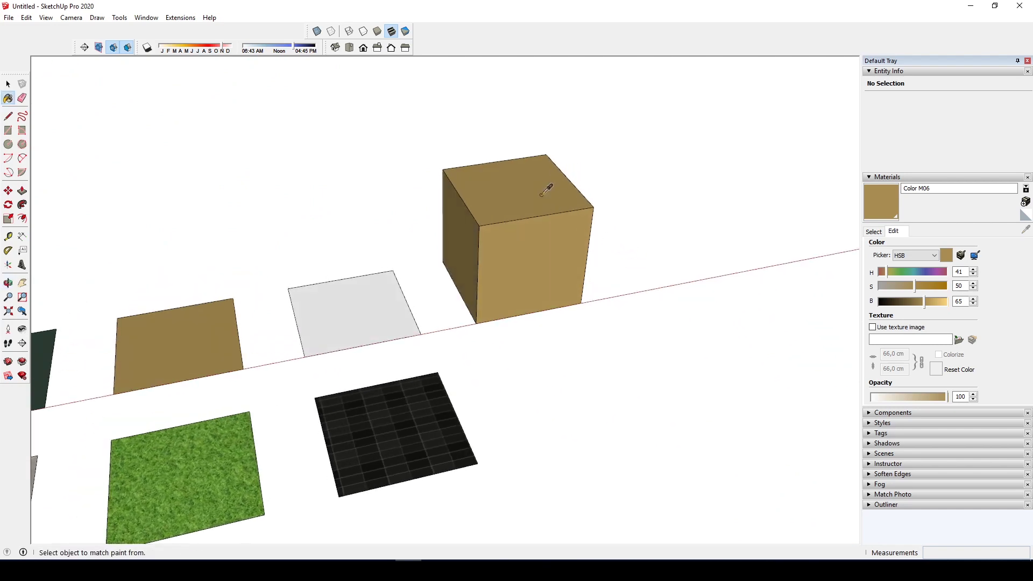
{"action": "key", "text": "alt"}
{"action": "key", "text": "alt"}
{"action": "key", "text": "alt"}
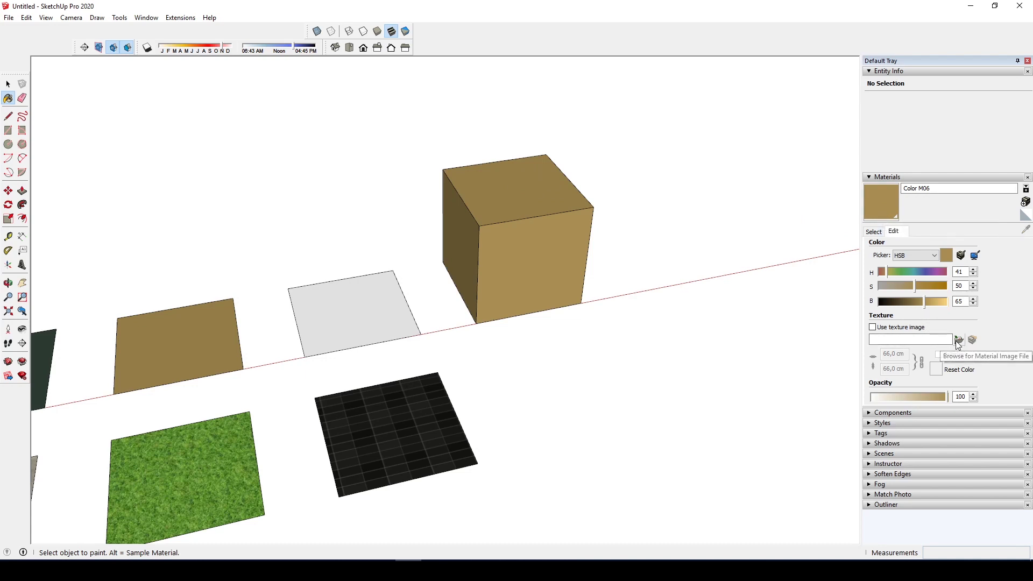
{"action": "left_click", "coordinate": [882, 238]}
{"action": "left_click", "coordinate": [892, 237]}
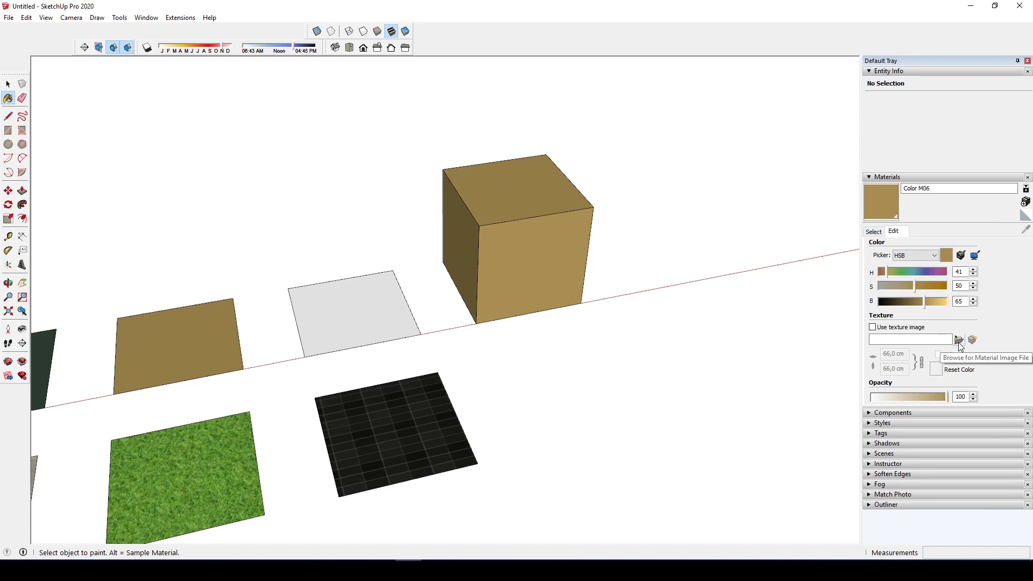
{"action": "left_click", "coordinate": [959, 343]}
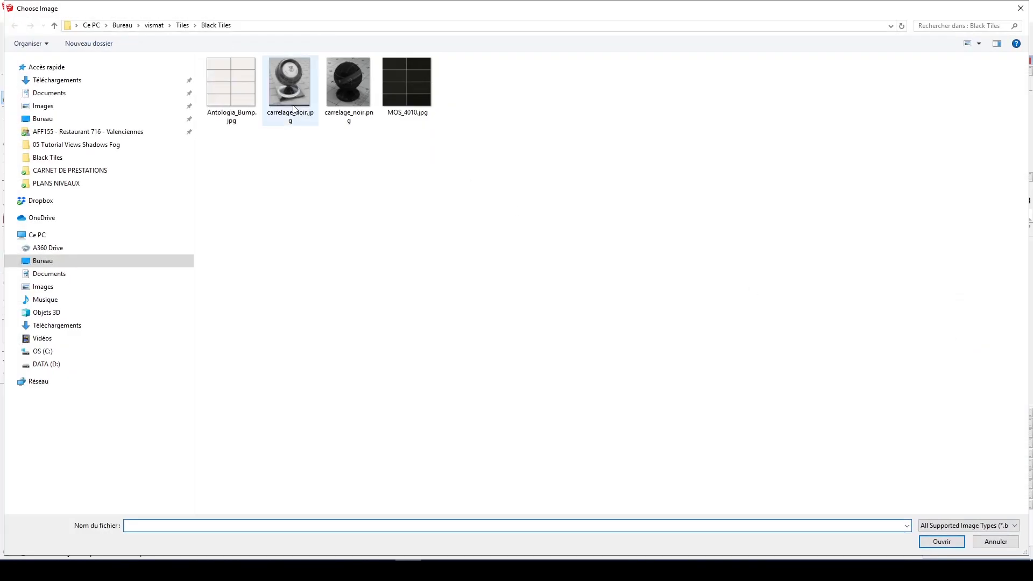
{"action": "left_click", "coordinate": [242, 90]}
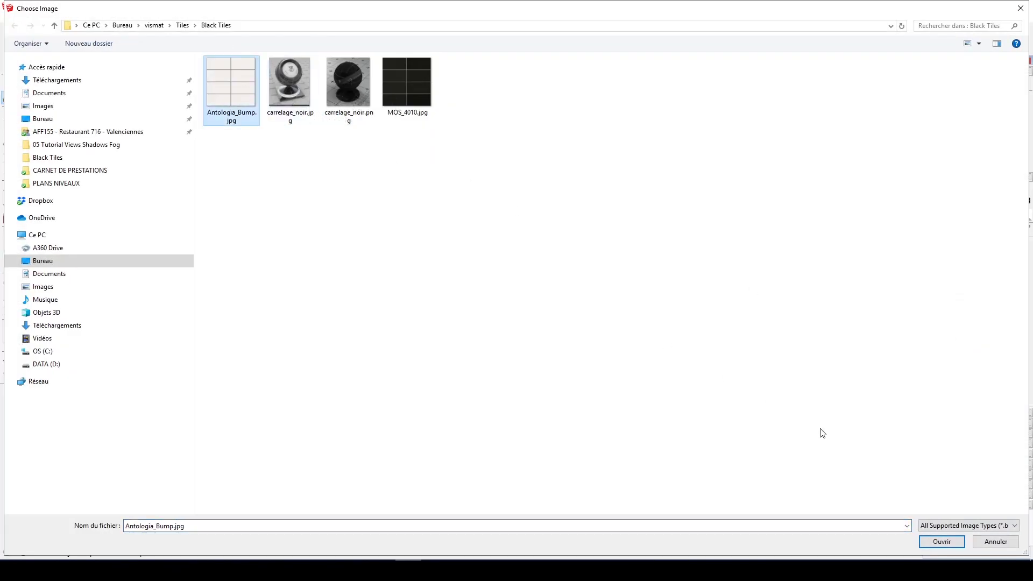
{"action": "left_click", "coordinate": [942, 541]}
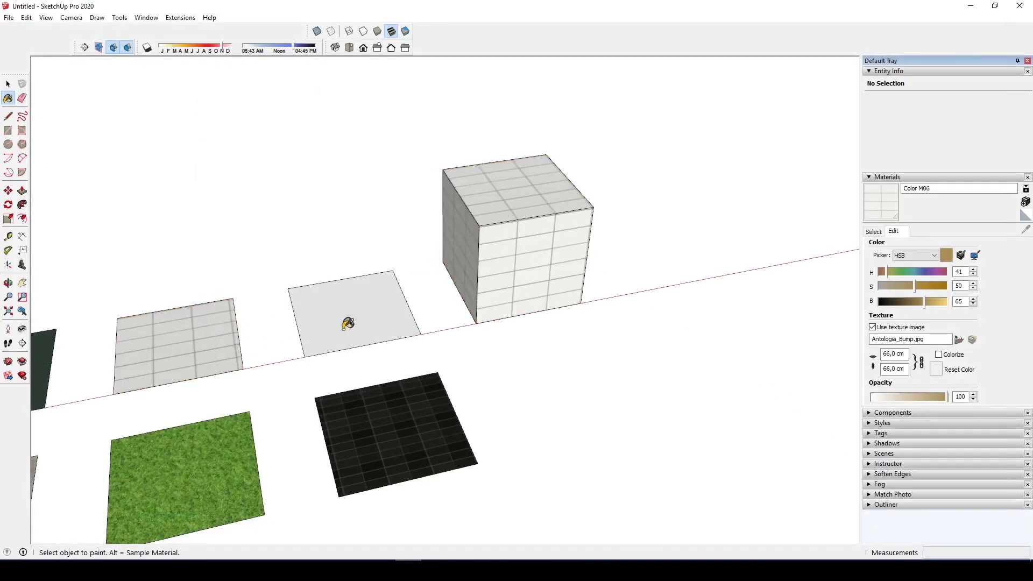
Sample the dark green square's material and give it carrelage_noir.jpg as its texture image.
{"action": "middle_click_drag", "start_coordinate": [460, 300], "coordinate": [568, 297]}
{"action": "scroll", "coordinate": [580, 296], "scroll_direction": "down", "scroll_amount": 5}
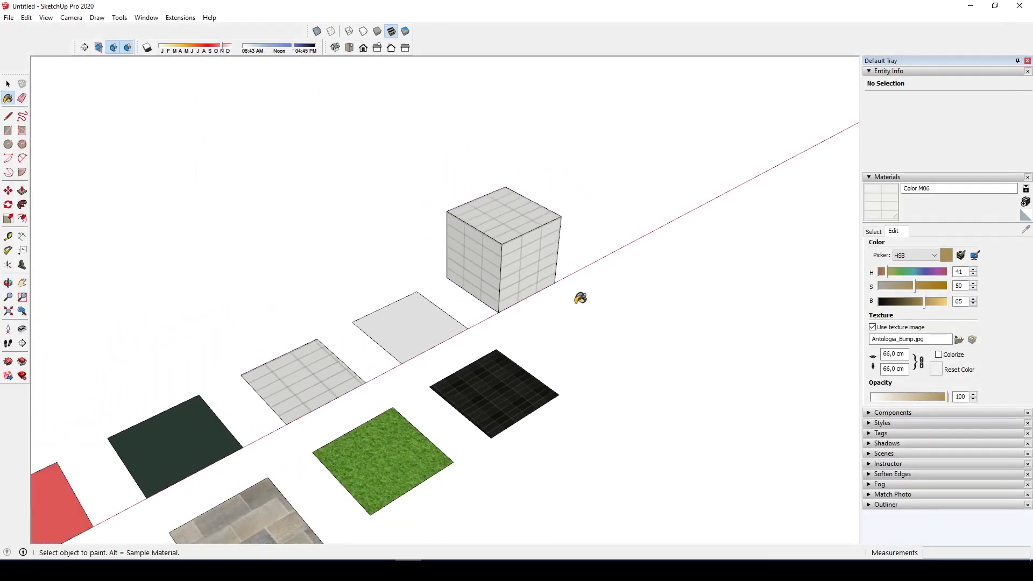
{"action": "scroll", "coordinate": [560, 350], "scroll_direction": "up", "scroll_amount": 4}
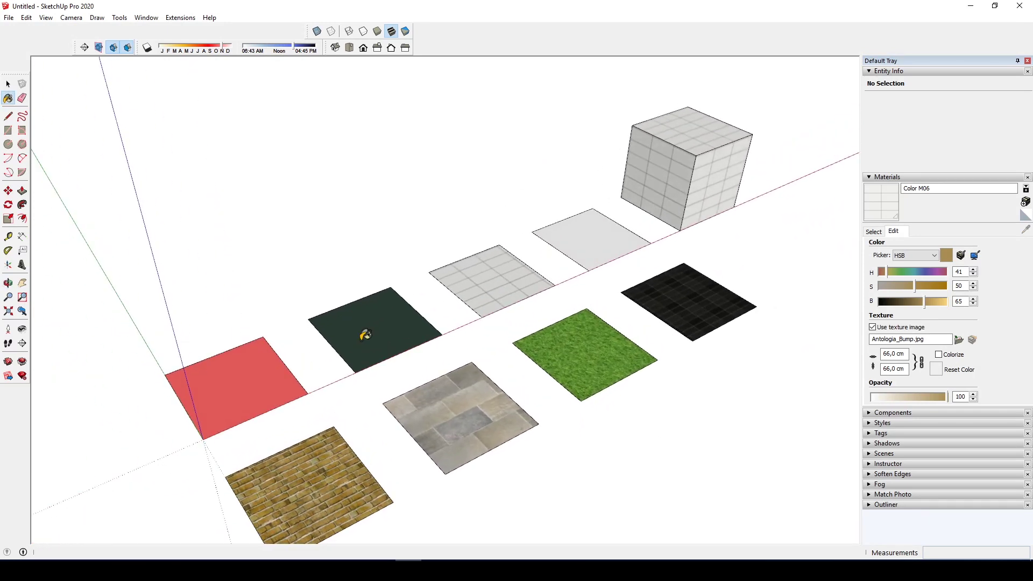
{"action": "scroll", "coordinate": [384, 328], "scroll_direction": "up", "scroll_amount": 3}
{"action": "left_click", "coordinate": [384, 326], "text": "alt"}
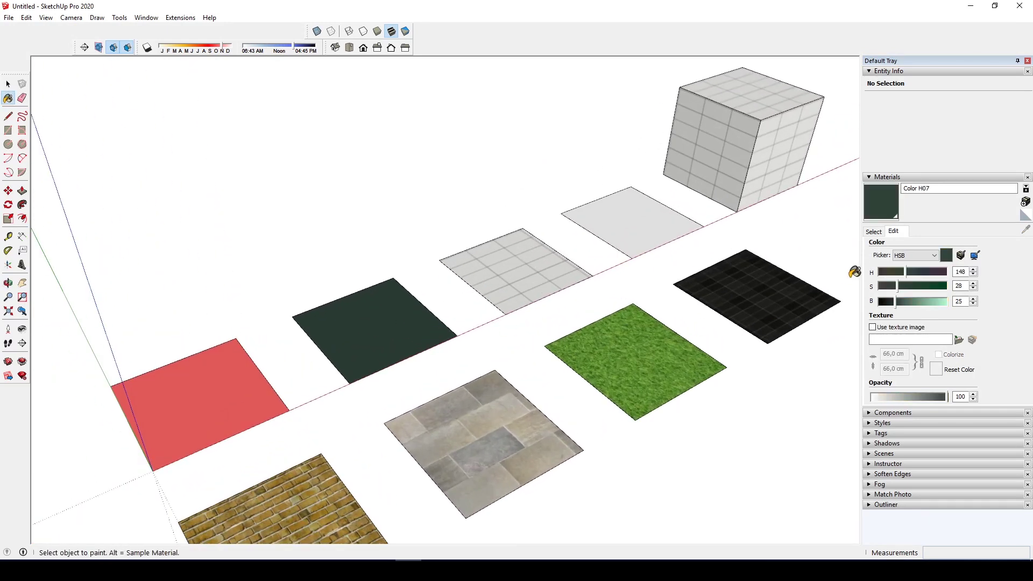
{"action": "left_click", "coordinate": [958, 340]}
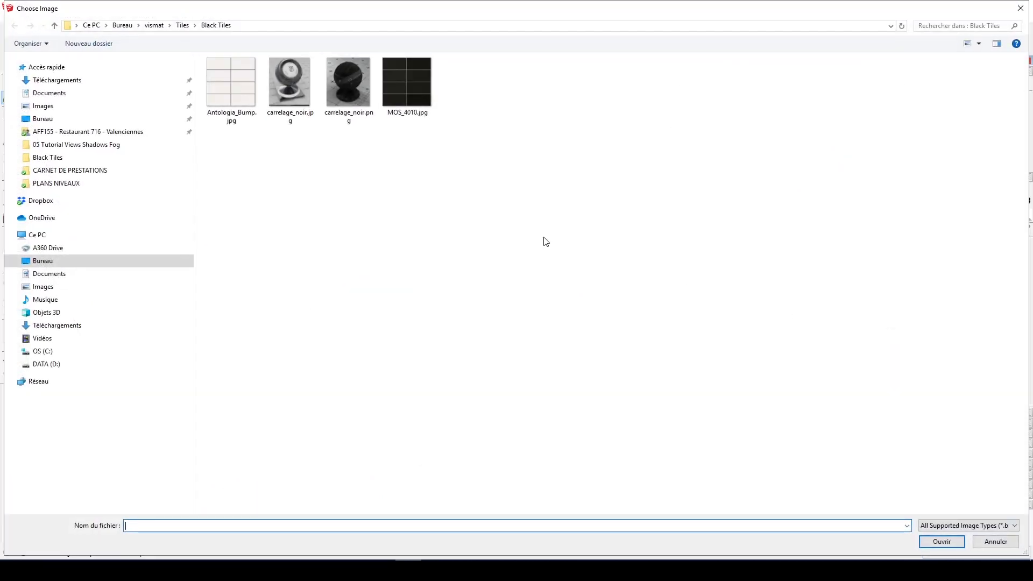
{"action": "left_click", "coordinate": [354, 104]}
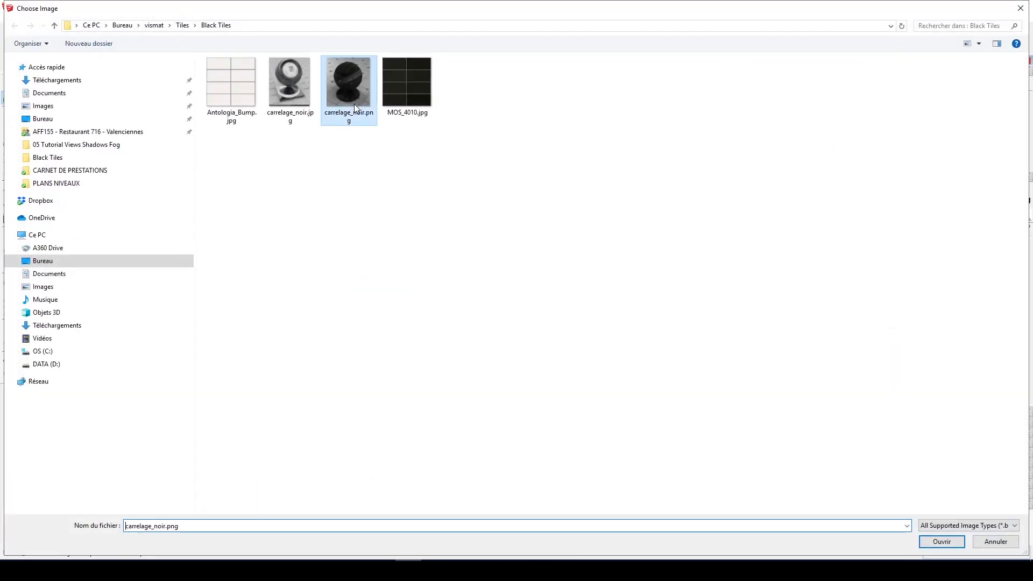
{"action": "left_click", "coordinate": [298, 100]}
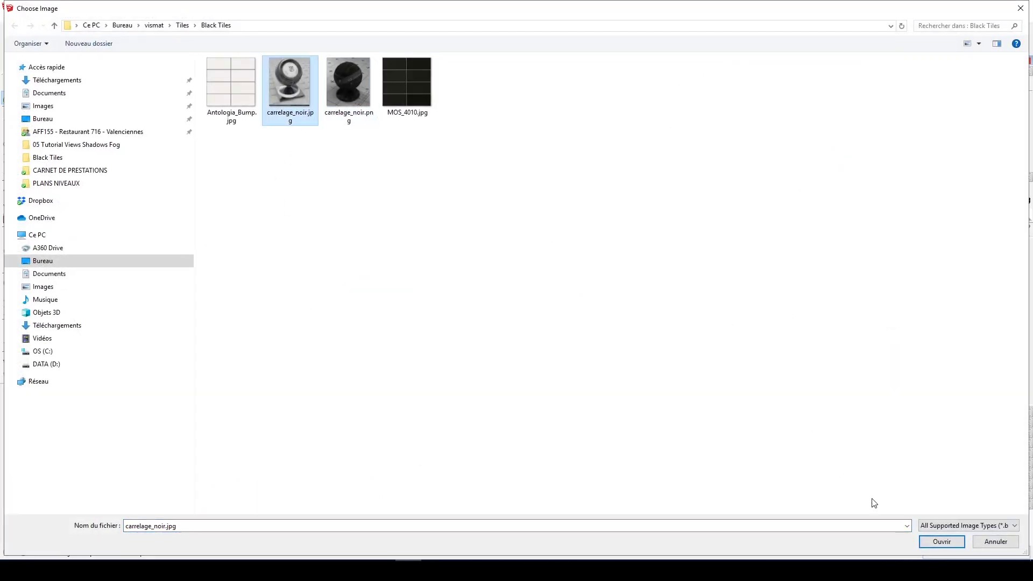
{"action": "left_click", "coordinate": [942, 542]}
Examine the newly textured squares and cube, and show the list of materials used in the model.
{"action": "scroll", "coordinate": [411, 424], "scroll_direction": "up", "scroll_amount": 5}
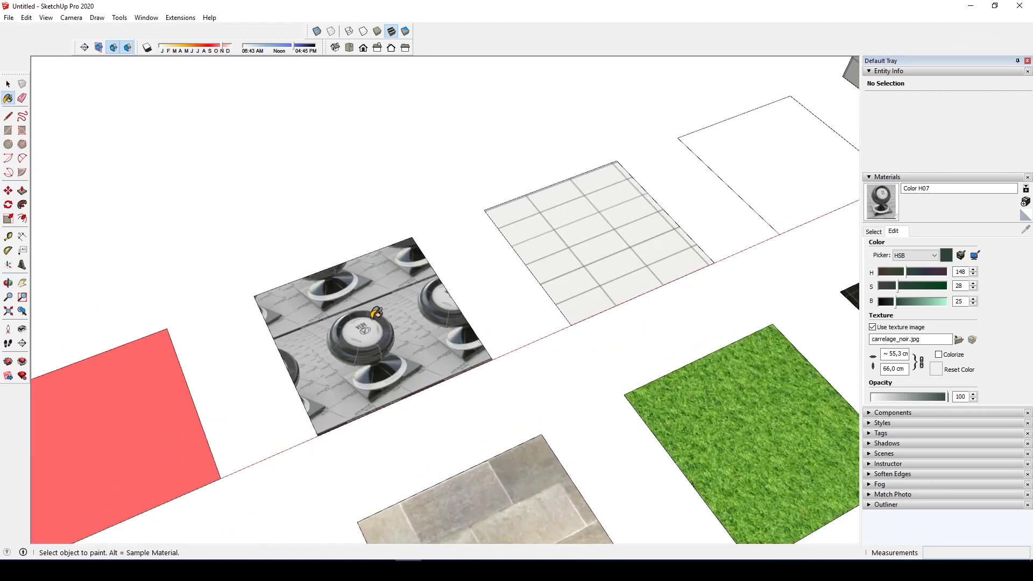
{"action": "scroll", "coordinate": [374, 325], "scroll_direction": "up", "scroll_amount": 2}
{"action": "scroll", "coordinate": [483, 320], "scroll_direction": "down", "scroll_amount": 6}
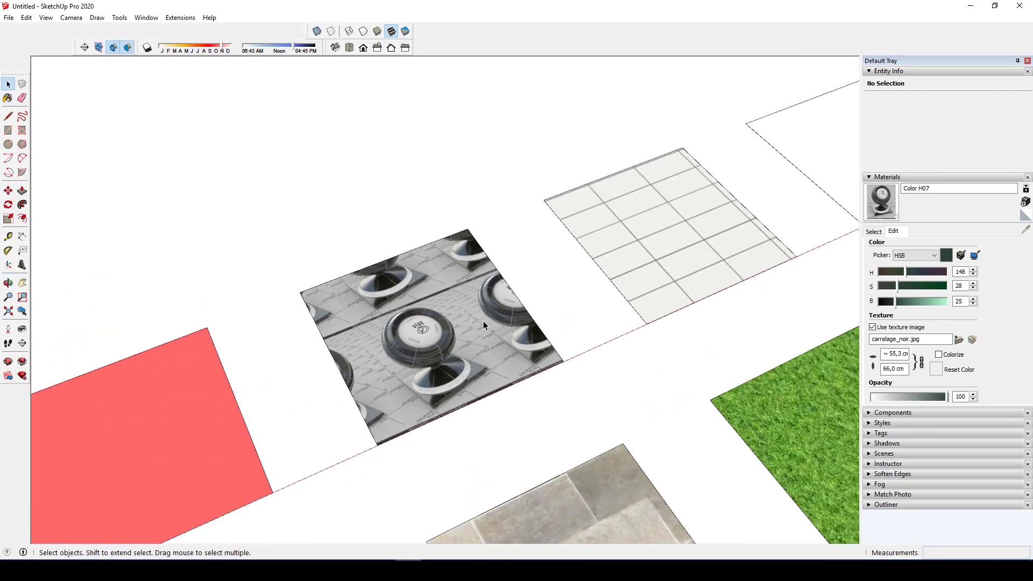
{"action": "mouse_move", "coordinate": [491, 321]}
{"action": "middle_mouse_down"}
{"action": "mouse_move", "coordinate": [486, 288]}
{"action": "mouse_move", "coordinate": [594, 302]}
{"action": "middle_mouse_up"}
{"action": "scroll", "coordinate": [486, 287], "scroll_direction": "down", "scroll_amount": 3}
{"action": "middle_click_drag", "start_coordinate": [679, 303], "coordinate": [452, 341]}
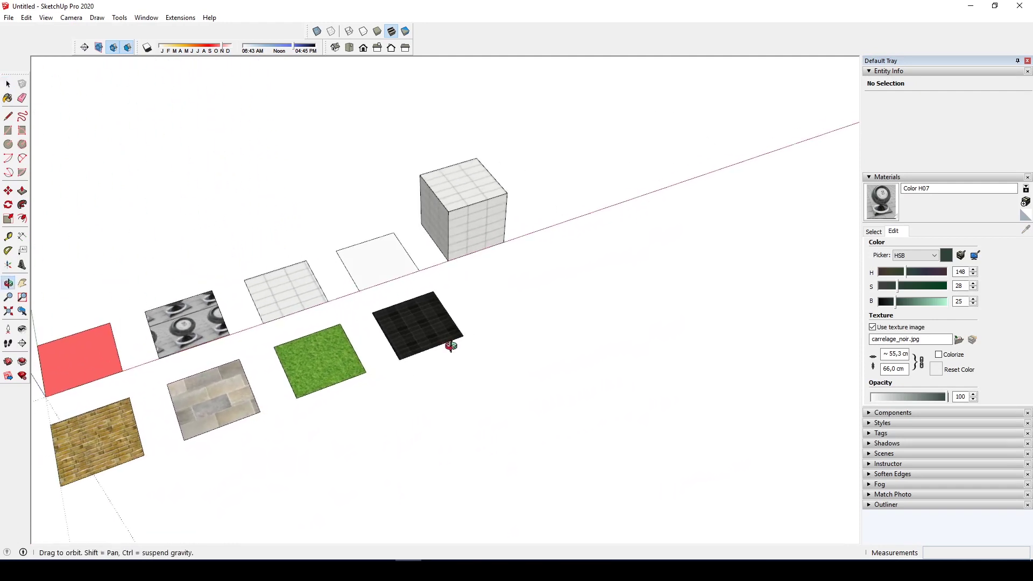
{"action": "middle_click_drag", "start_coordinate": [588, 296], "coordinate": [519, 323]}
{"action": "mouse_move", "coordinate": [609, 318]}
{"action": "middle_mouse_down"}
{"action": "mouse_move", "coordinate": [521, 305]}
{"action": "mouse_move", "coordinate": [517, 334]}
{"action": "middle_mouse_up"}
{"action": "left_click", "coordinate": [873, 232]}
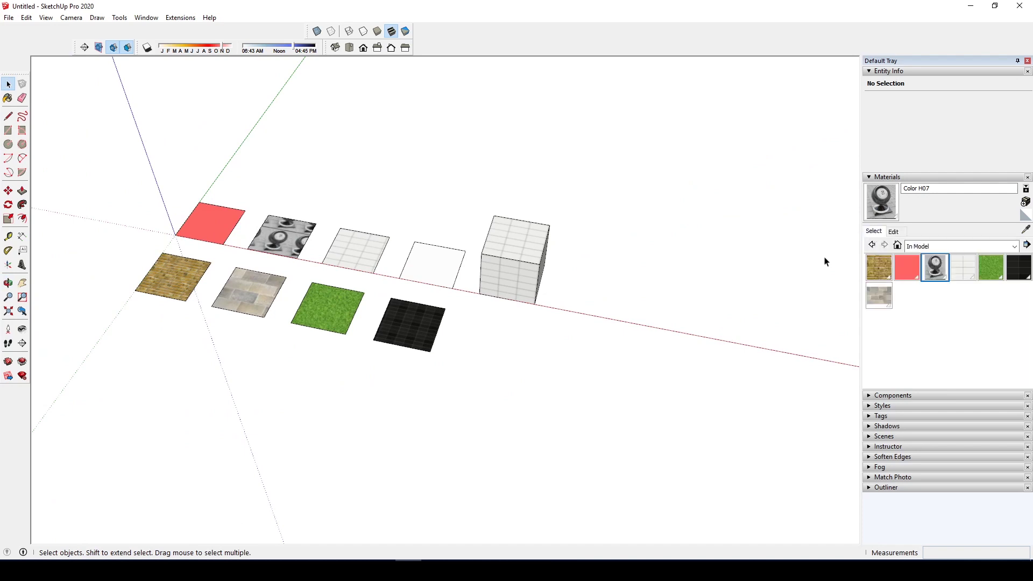
Switch to the 3D Apartement.skp model and display it in the Shaded With Textures face style.
{"action": "mouse_move", "coordinate": [745, 302]}
{"action": "middle_mouse_down"}
{"action": "mouse_move", "coordinate": [618, 330]}
{"action": "mouse_move", "coordinate": [632, 308]}
{"action": "mouse_move", "coordinate": [617, 322]}
{"action": "mouse_move", "coordinate": [576, 307]}
{"action": "mouse_move", "coordinate": [563, 329]}
{"action": "mouse_move", "coordinate": [658, 345]}
{"action": "middle_mouse_up"}
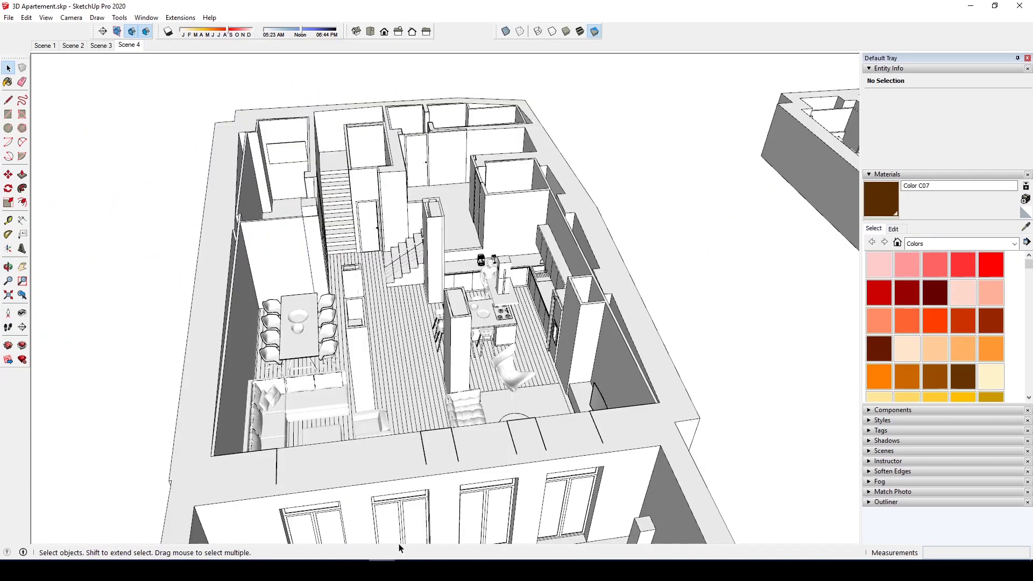
{"action": "left_click", "coordinate": [583, 32]}
{"action": "middle_click_drag", "start_coordinate": [564, 159], "coordinate": [551, 325]}
{"action": "scroll", "coordinate": [551, 334], "scroll_direction": "up", "scroll_amount": 4}
{"action": "scroll", "coordinate": [512, 349], "scroll_direction": "down", "scroll_amount": 5}
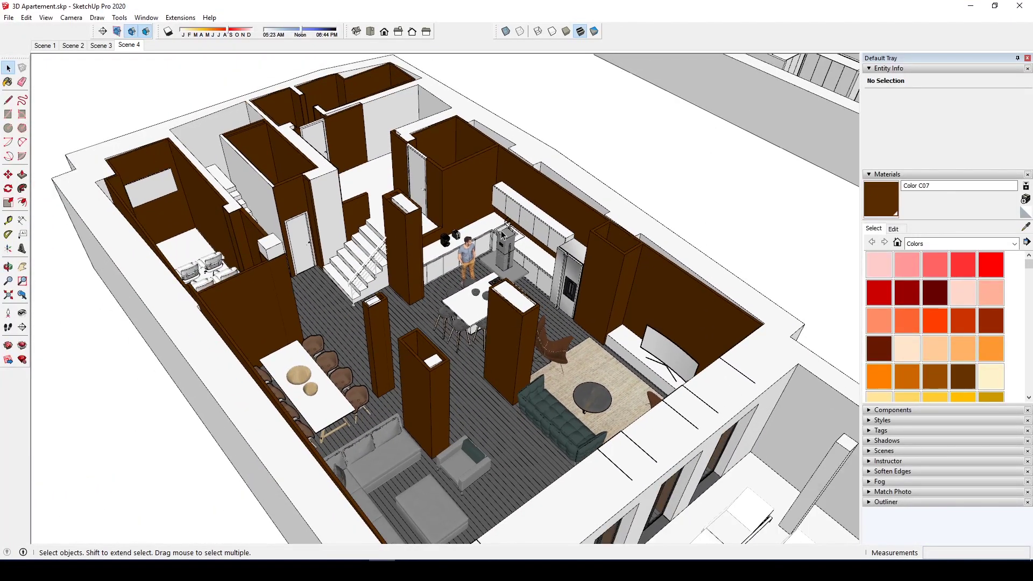
Repaint all the geometry inside the brown interior walls group with the Default material and exit the group.
{"action": "middle_click_drag", "start_coordinate": [502, 230], "coordinate": [472, 183]}
{"action": "double_click", "coordinate": [472, 183]}
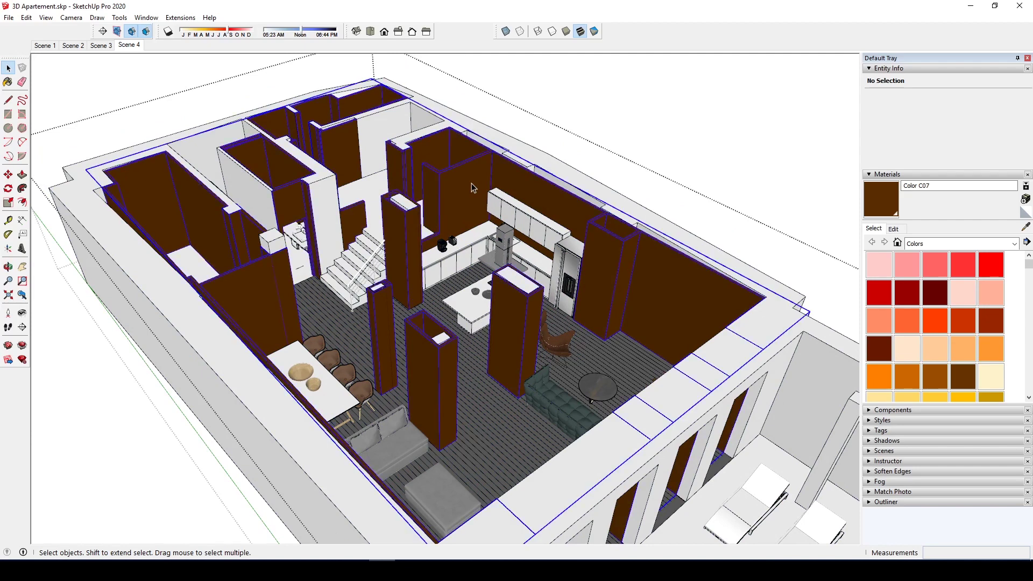
{"action": "triple_click", "coordinate": [472, 183]}
{"action": "key", "text": "ctrl+a"}
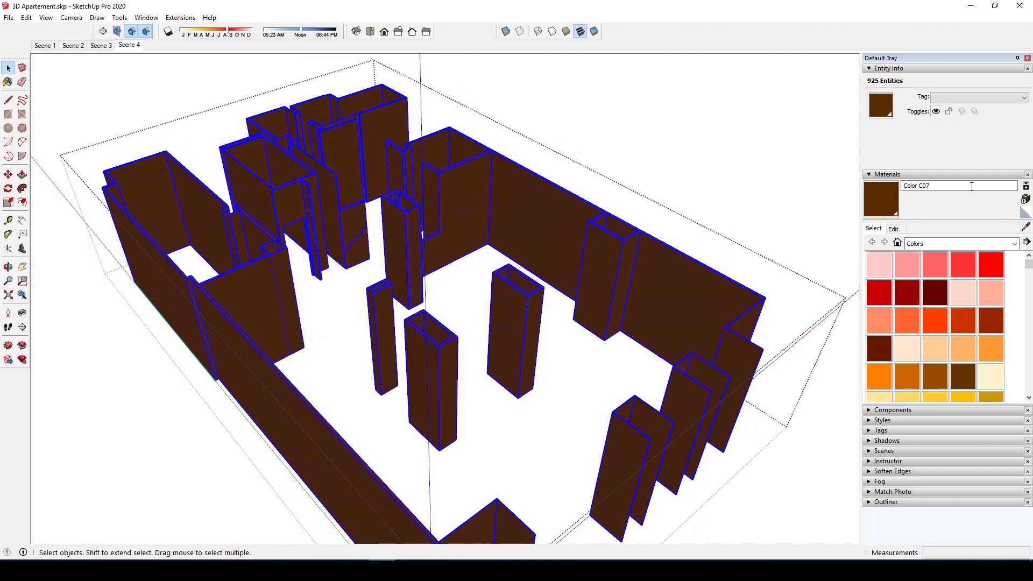
{"action": "key", "text": "b"}
{"action": "left_click", "coordinate": [559, 214]}
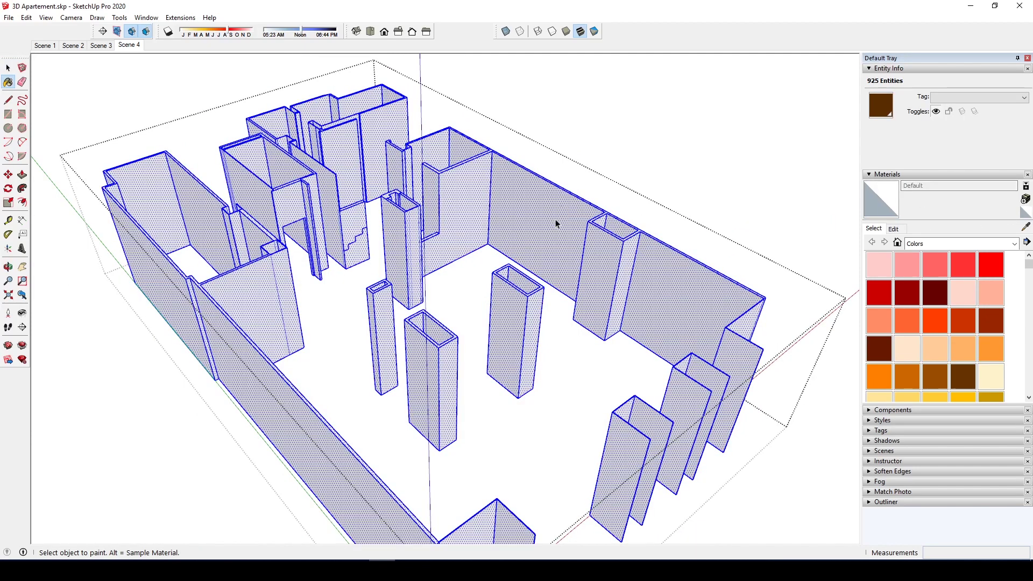
{"action": "key", "text": "space"}
{"action": "key", "text": "Escape"}
Inspect the apartment's living, dining and kitchen areas, with their furniture, rug and wooden floor, from several distances.
{"action": "scroll", "coordinate": [541, 315], "scroll_direction": "up", "scroll_amount": 2}
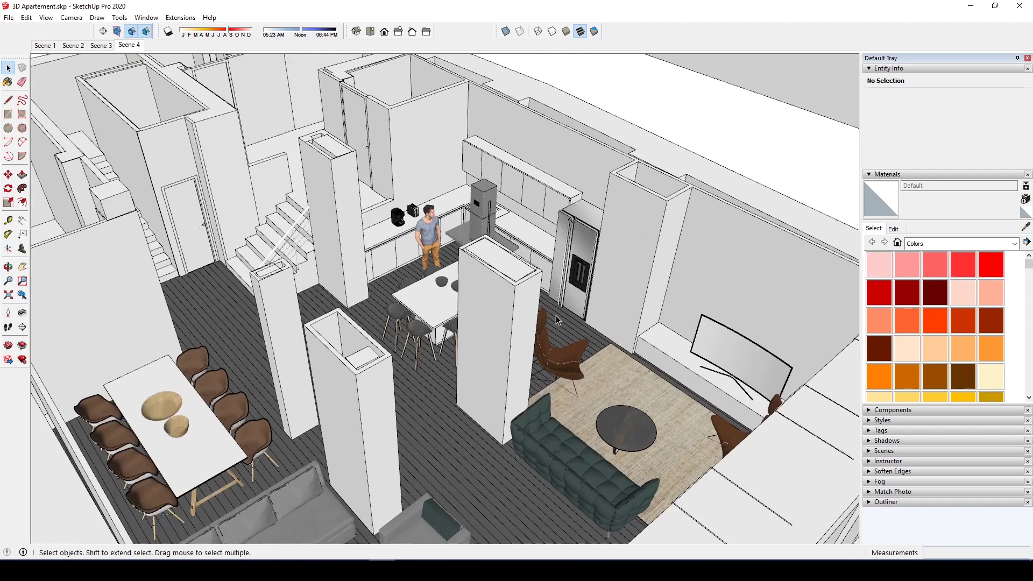
{"action": "scroll", "coordinate": [559, 321], "scroll_direction": "down", "scroll_amount": 4}
{"action": "scroll", "coordinate": [606, 307], "scroll_direction": "up", "scroll_amount": 3}
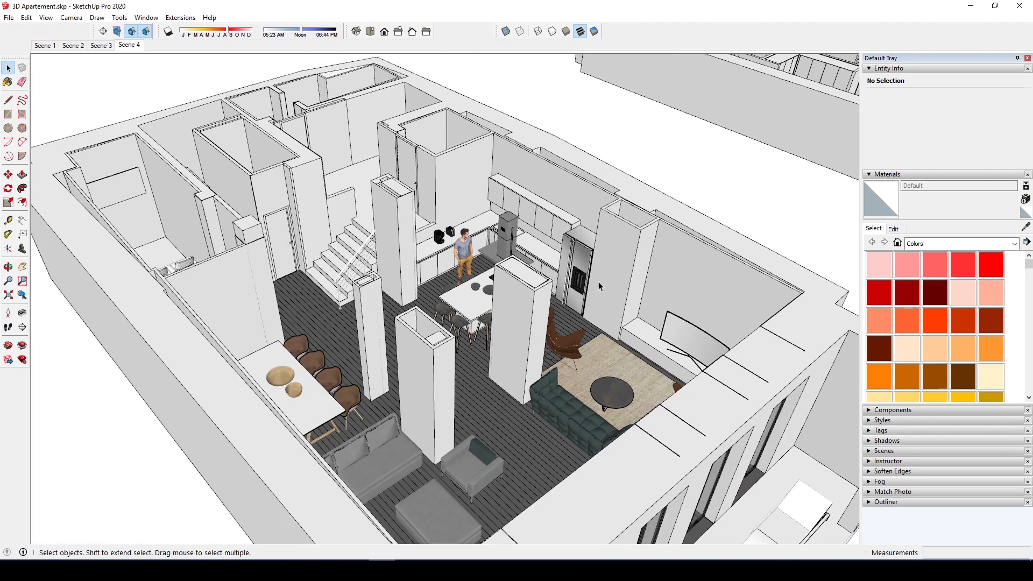
{"action": "scroll", "coordinate": [599, 282], "scroll_direction": "down", "scroll_amount": 3}
{"action": "middle_click_drag", "start_coordinate": [599, 282], "coordinate": [570, 355]}
{"action": "scroll", "coordinate": [569, 365], "scroll_direction": "up", "scroll_amount": 4}
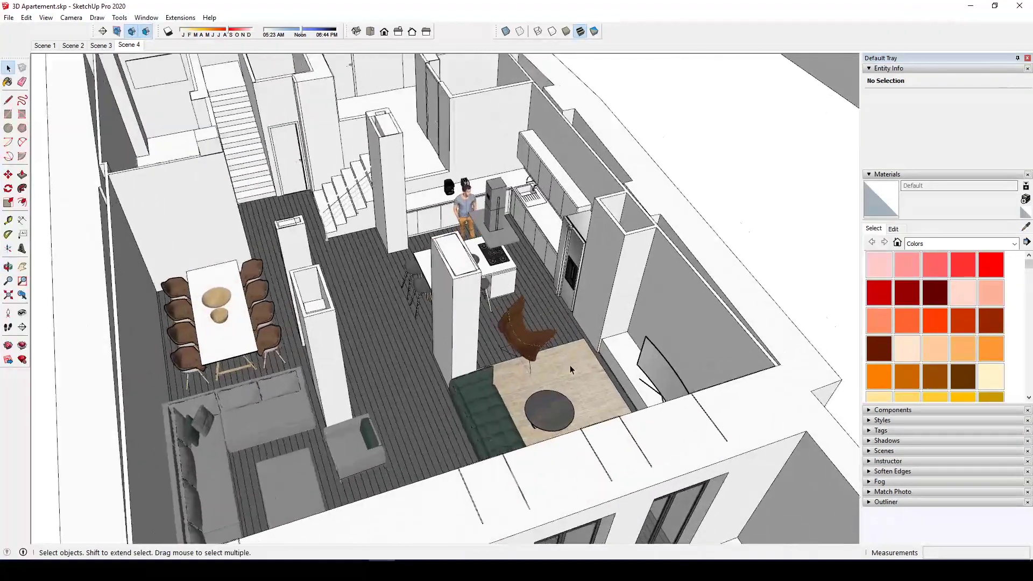
{"action": "scroll", "coordinate": [572, 363], "scroll_direction": "up", "scroll_amount": 2}
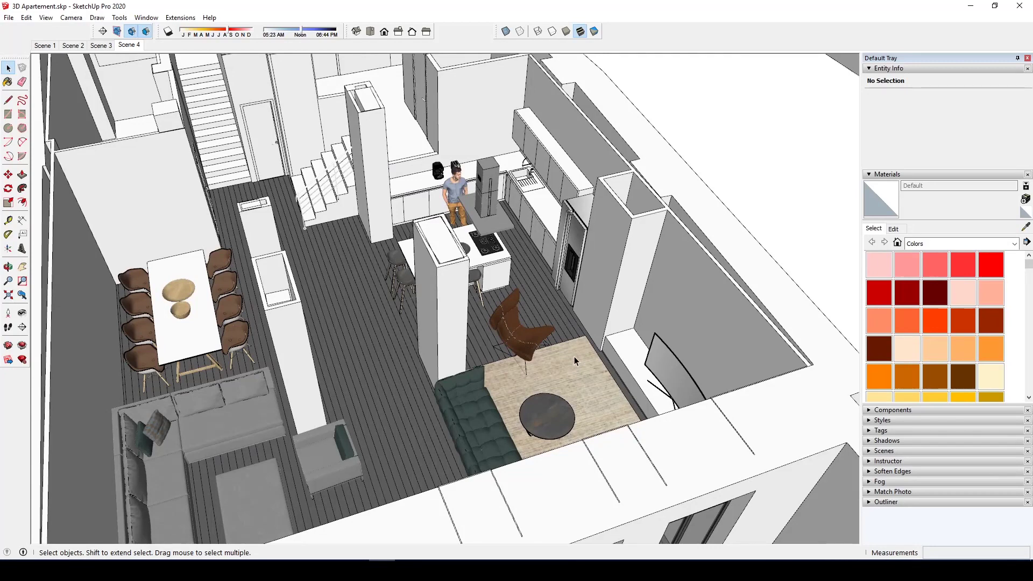
{"action": "middle_click_drag", "start_coordinate": [585, 360], "coordinate": [313, 349]}
{"action": "scroll", "coordinate": [396, 383], "scroll_direction": "up", "scroll_amount": 8}
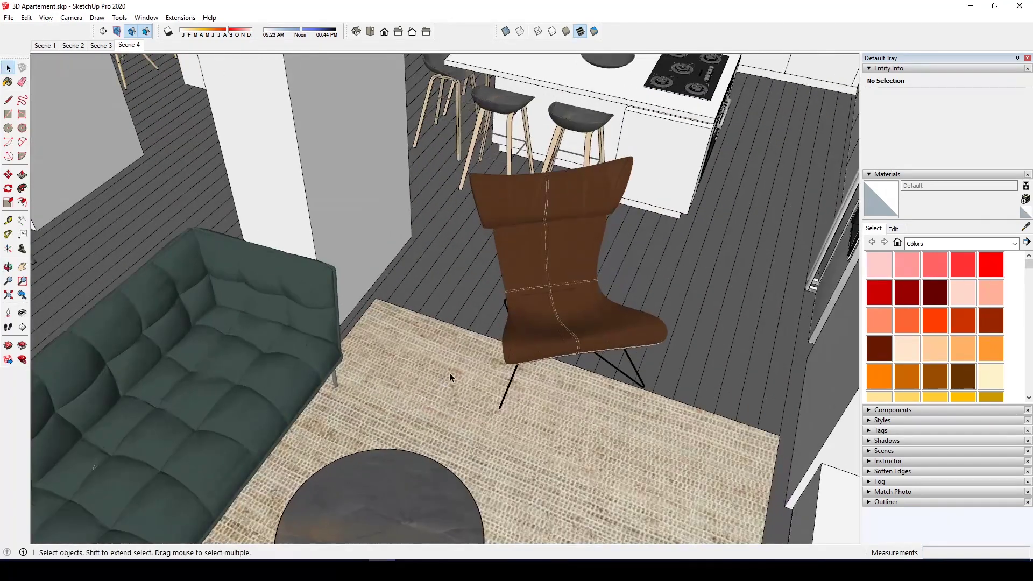
{"action": "scroll", "coordinate": [360, 270], "scroll_direction": "down", "scroll_amount": 8}
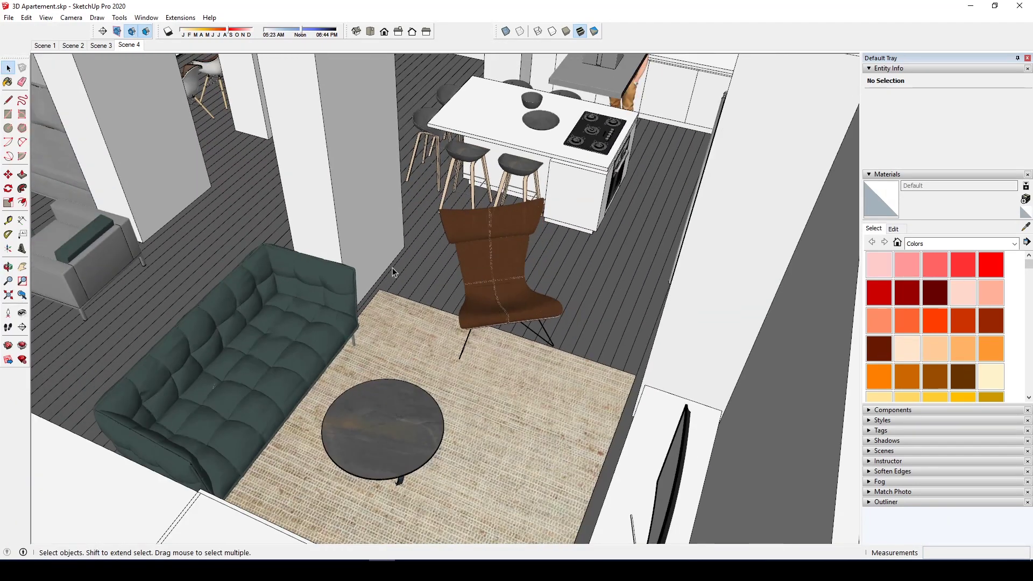
{"action": "middle_click_drag", "start_coordinate": [392, 267], "coordinate": [518, 371]}
{"action": "scroll", "coordinate": [532, 328], "scroll_direction": "down", "scroll_amount": 3}
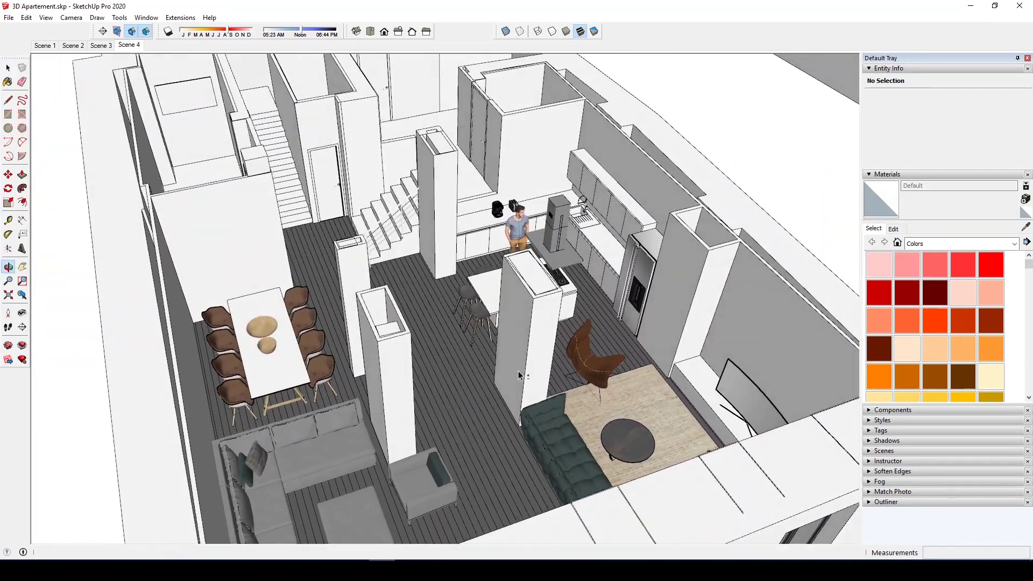
{"action": "scroll", "coordinate": [565, 276], "scroll_direction": "up", "scroll_amount": 4}
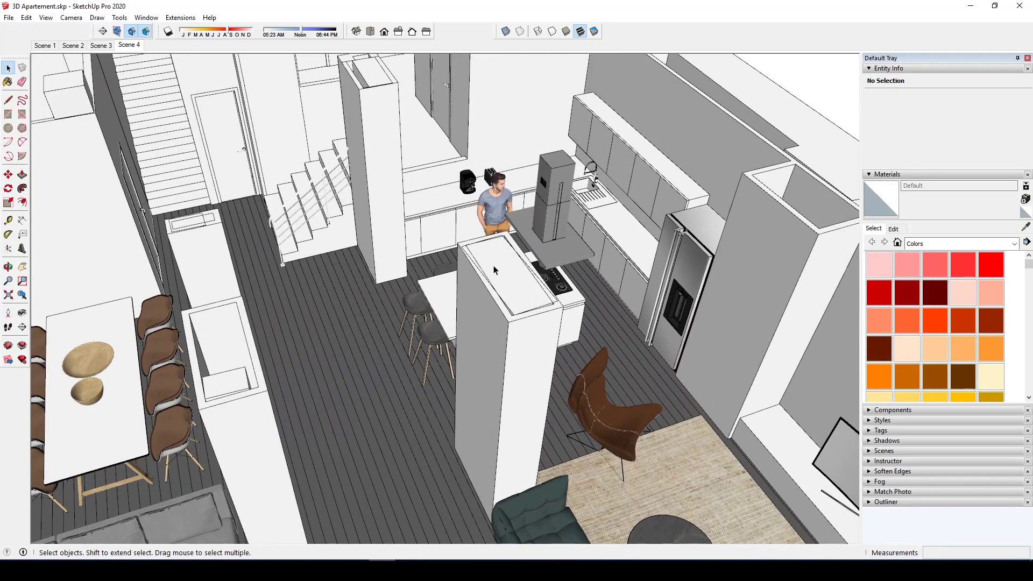
{"action": "scroll", "coordinate": [482, 269], "scroll_direction": "down", "scroll_amount": 5}
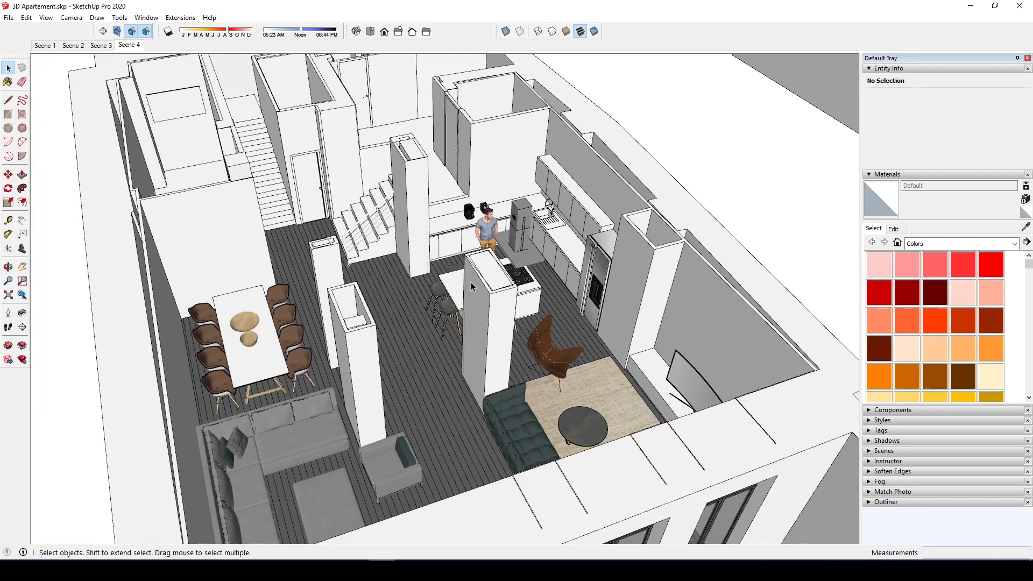
{"action": "scroll", "coordinate": [444, 348], "scroll_direction": "up", "scroll_amount": 5}
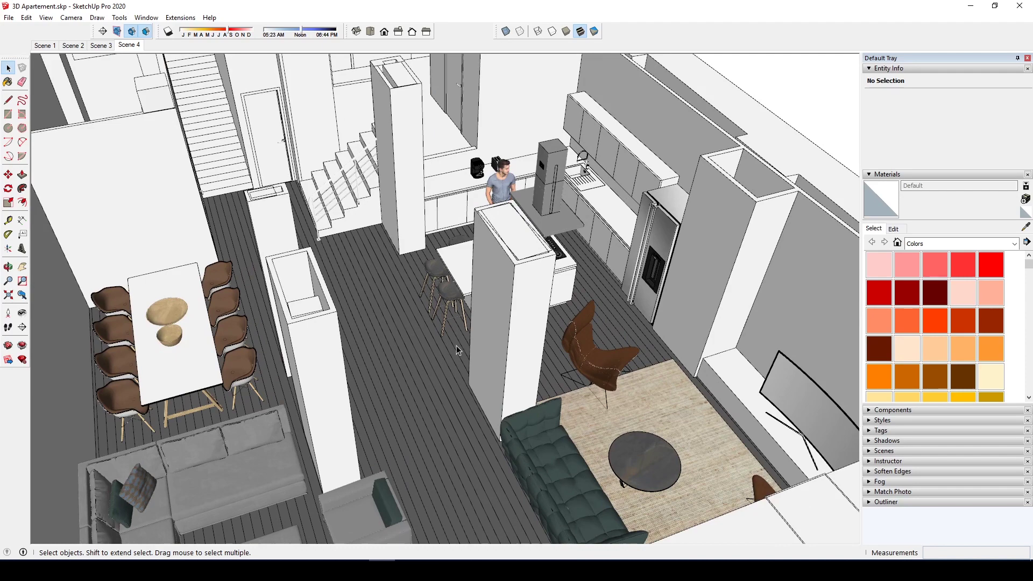
Examine the apartment layout from above, from the whole floor and terrace to the columns, dining table and kitchen.
{"action": "scroll", "coordinate": [457, 346], "scroll_direction": "down", "scroll_amount": 3}
{"action": "middle_click_drag", "start_coordinate": [461, 325], "coordinate": [484, 324]}
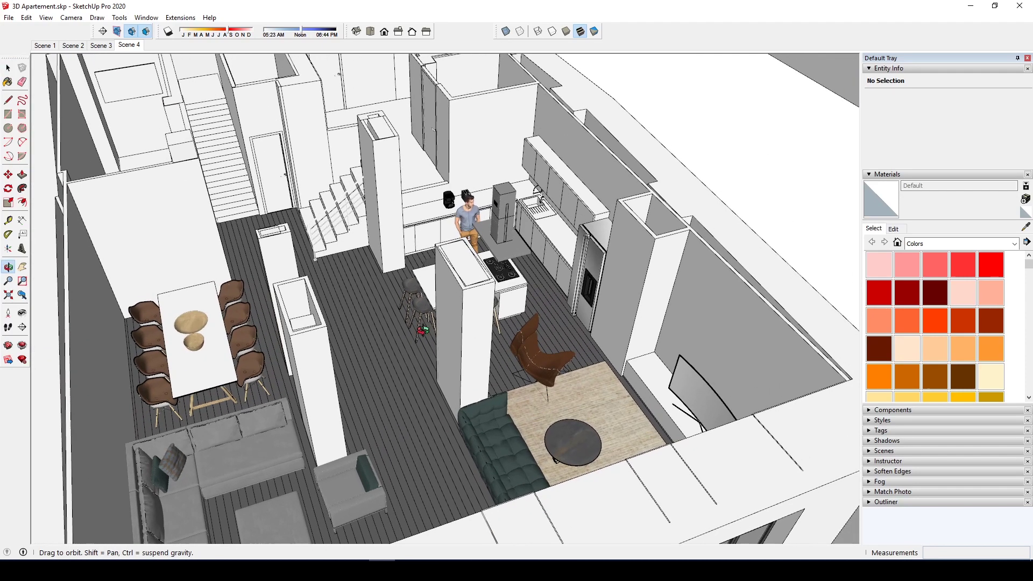
{"action": "scroll", "coordinate": [491, 324], "scroll_direction": "up", "scroll_amount": 4}
{"action": "scroll", "coordinate": [465, 320], "scroll_direction": "down", "scroll_amount": 4}
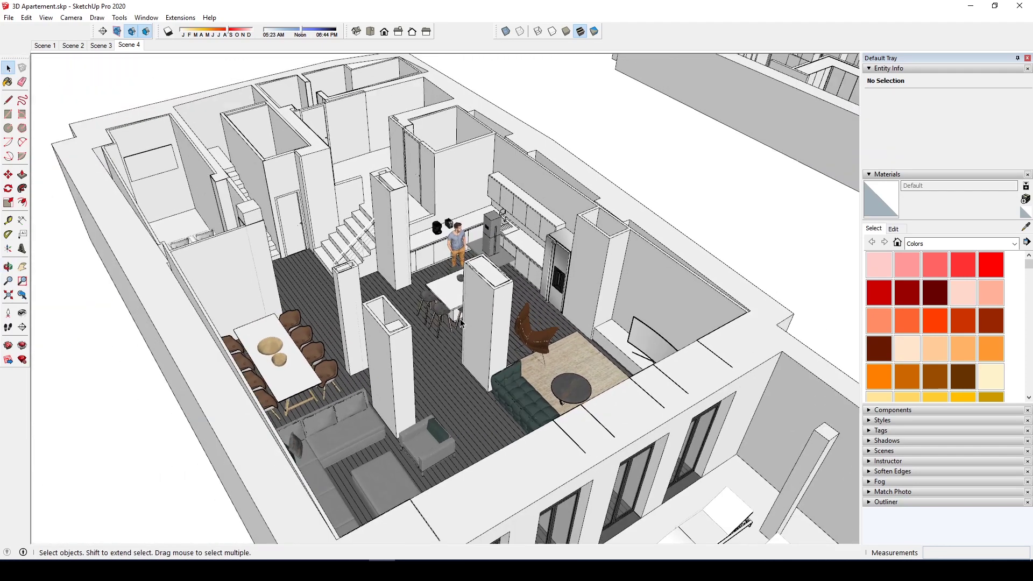
{"action": "scroll", "coordinate": [467, 347], "scroll_direction": "up", "scroll_amount": 2}
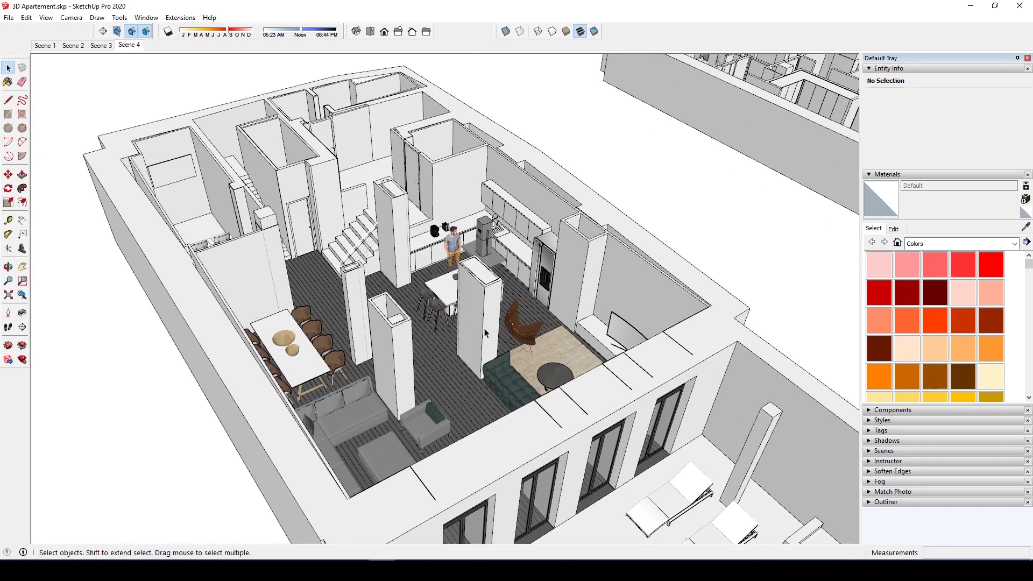
{"action": "scroll", "coordinate": [469, 335], "scroll_direction": "up", "scroll_amount": 2}
{"action": "middle_click_drag", "start_coordinate": [478, 331], "coordinate": [373, 328]}
{"action": "scroll", "coordinate": [376, 302], "scroll_direction": "up", "scroll_amount": 3}
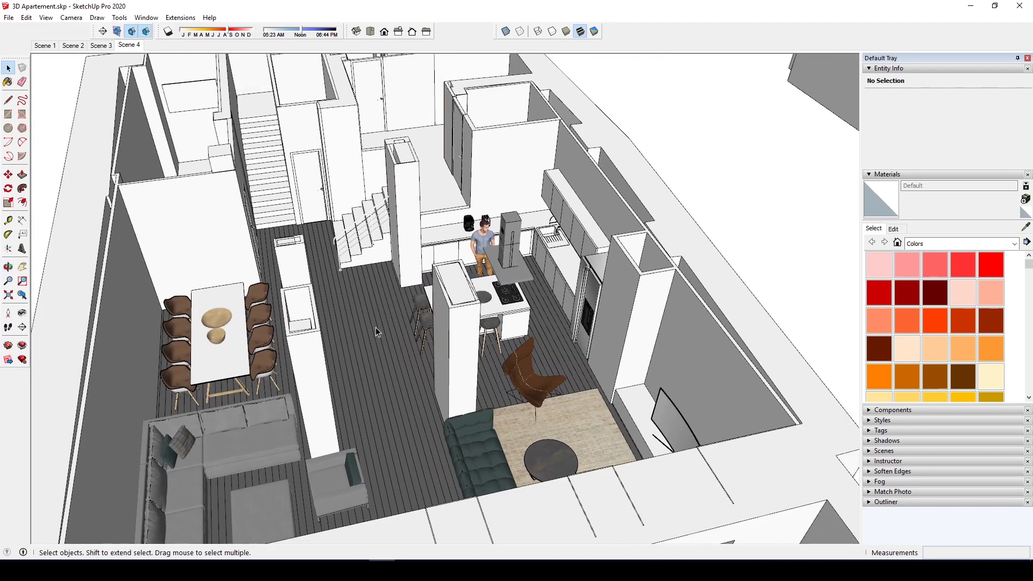
Look through the Colors swatches and the list of available material collections, keeping the Colors collection.
{"action": "left_click", "coordinate": [894, 229]}
{"action": "left_click", "coordinate": [874, 229]}
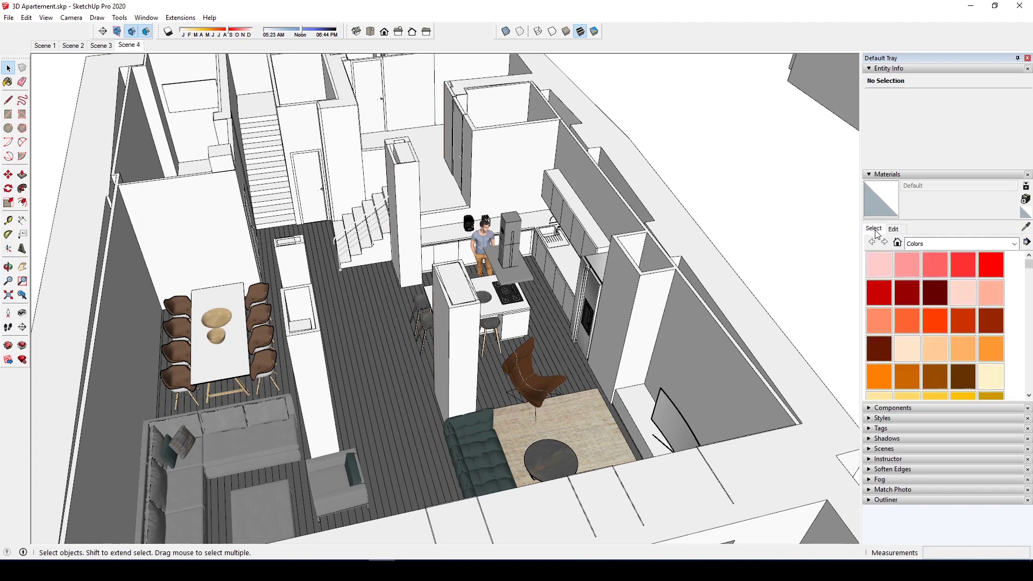
{"action": "scroll", "coordinate": [918, 298], "scroll_direction": "down", "scroll_amount": 2}
{"action": "scroll", "coordinate": [917, 298], "scroll_direction": "down", "scroll_amount": 3}
{"action": "left_click", "coordinate": [963, 244]}
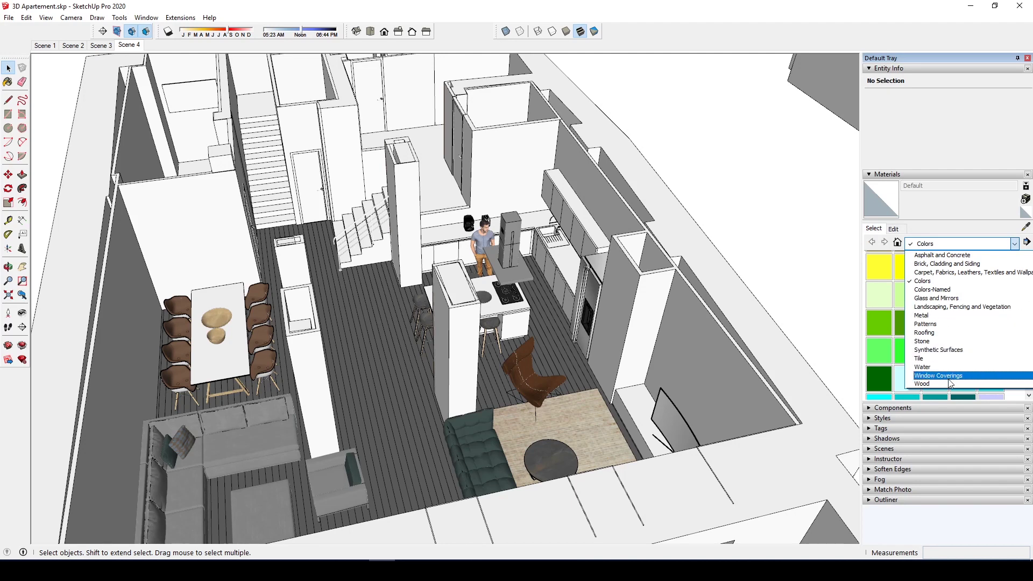
{"action": "left_click", "coordinate": [951, 344]}
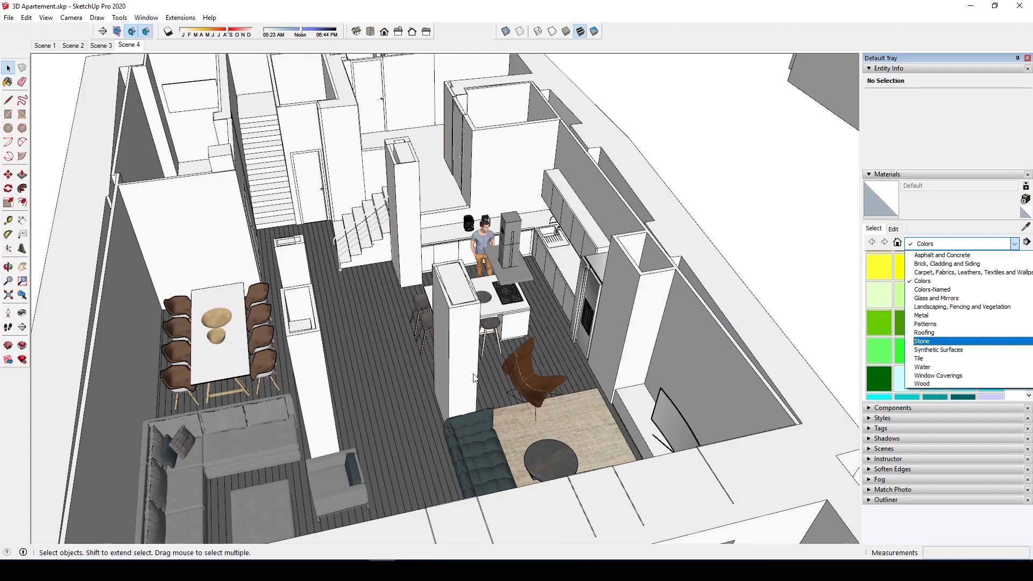
{"action": "left_click", "coordinate": [747, 231]}
Delete the component of the standing man next to the kitchen island.
{"action": "middle_click_drag", "start_coordinate": [568, 261], "coordinate": [433, 253]}
{"action": "scroll", "coordinate": [425, 239], "scroll_direction": "up", "scroll_amount": 5}
{"action": "scroll", "coordinate": [425, 239], "scroll_direction": "down", "scroll_amount": 3}
{"action": "scroll", "coordinate": [437, 258], "scroll_direction": "up", "scroll_amount": 4}
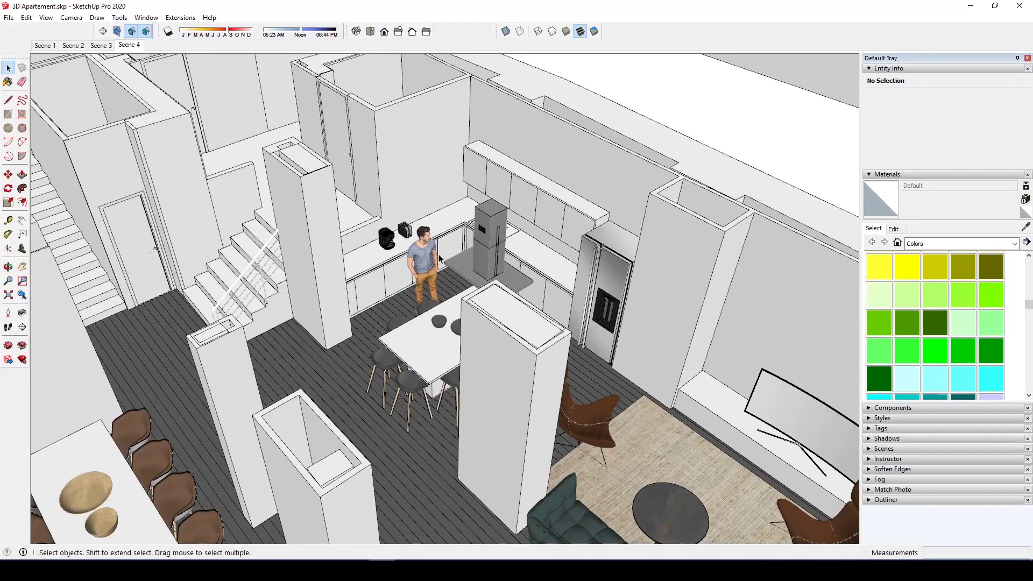
{"action": "scroll", "coordinate": [437, 257], "scroll_direction": "up", "scroll_amount": 2}
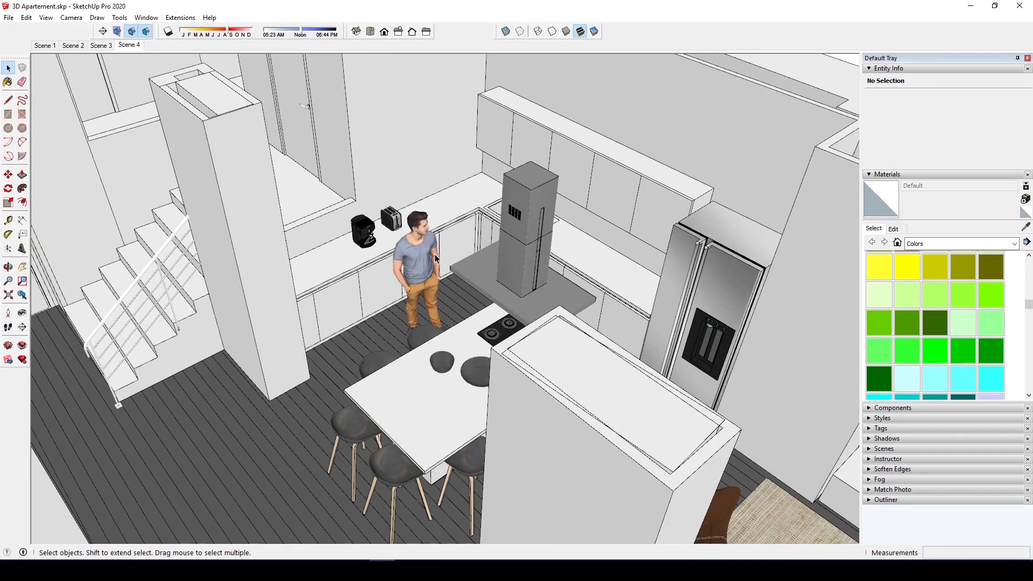
{"action": "scroll", "coordinate": [438, 257], "scroll_direction": "down", "scroll_amount": 3}
{"action": "middle_click_drag", "start_coordinate": [438, 257], "coordinate": [479, 300]}
{"action": "scroll", "coordinate": [479, 299], "scroll_direction": "up", "scroll_amount": 3}
{"action": "scroll", "coordinate": [439, 286], "scroll_direction": "up", "scroll_amount": 3}
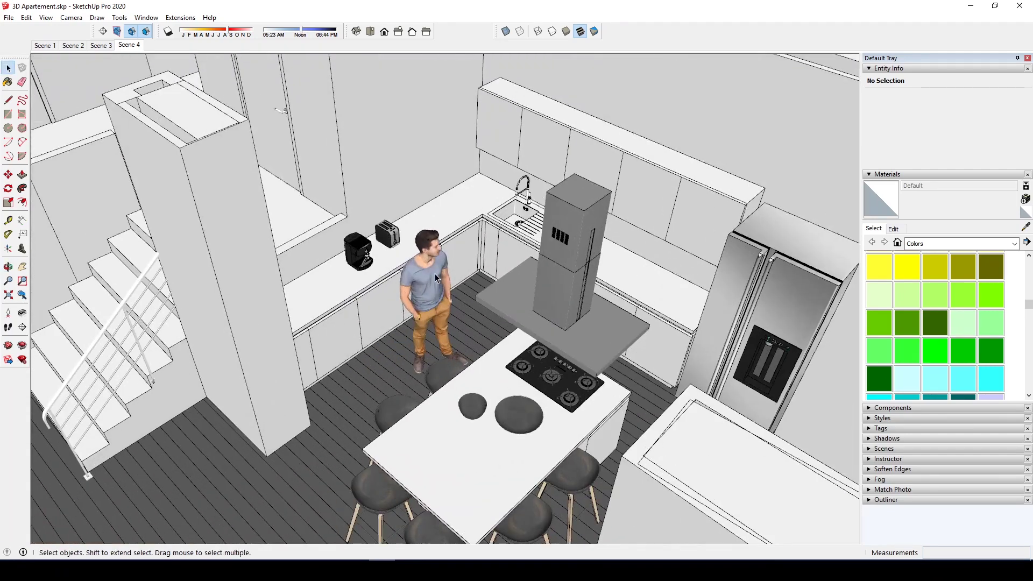
{"action": "left_click", "coordinate": [431, 276]}
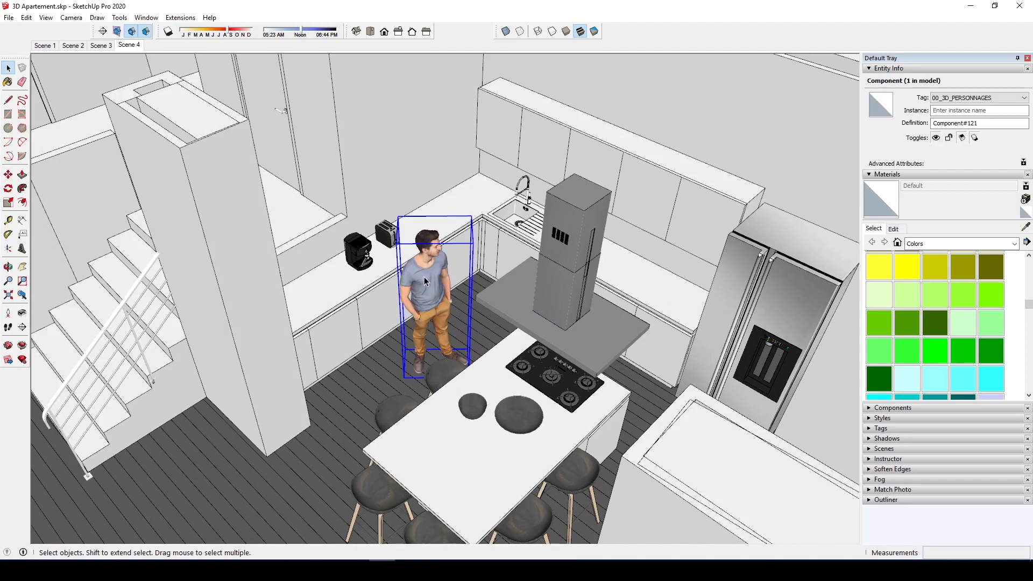
{"action": "key", "text": "Delete"}
{"action": "scroll", "coordinate": [424, 277], "scroll_direction": "down", "scroll_amount": 2}
{"action": "scroll", "coordinate": [424, 280], "scroll_direction": "up", "scroll_amount": 2}
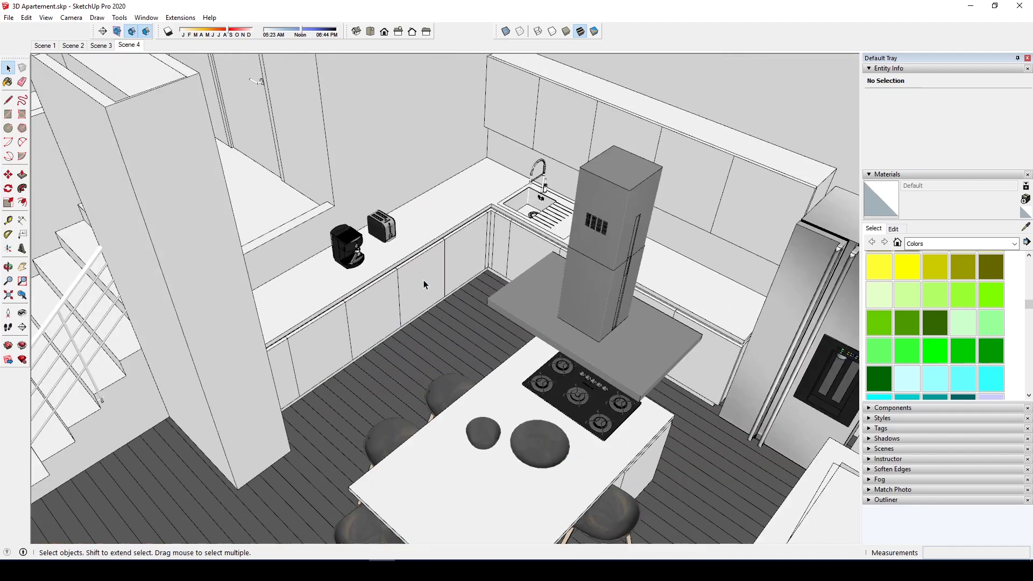
Sample the material of the beige rug under the round coffee table and delete the rug from the living area.
{"action": "scroll", "coordinate": [429, 279], "scroll_direction": "down", "scroll_amount": 5}
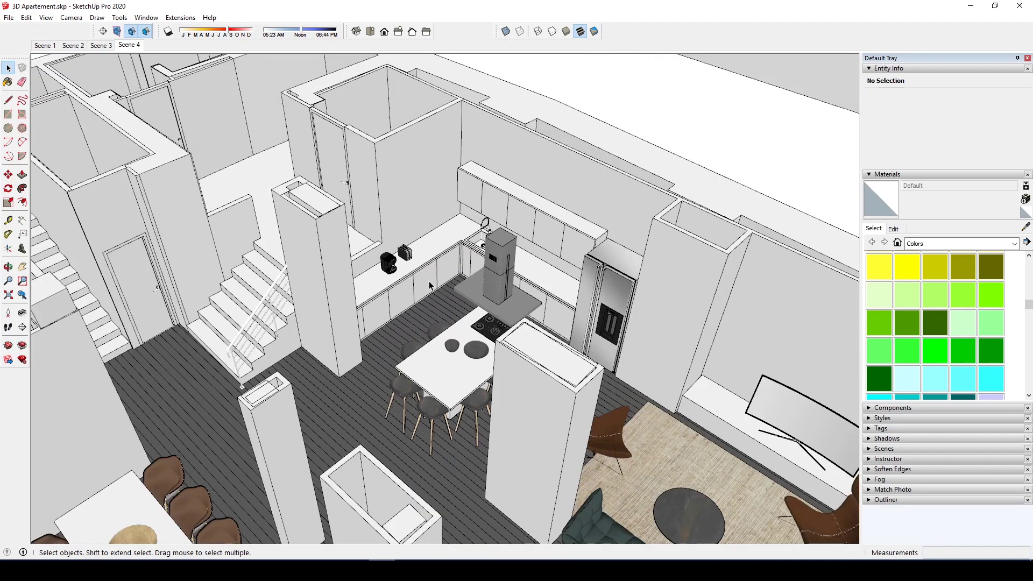
{"action": "scroll", "coordinate": [490, 317], "scroll_direction": "up", "scroll_amount": 5}
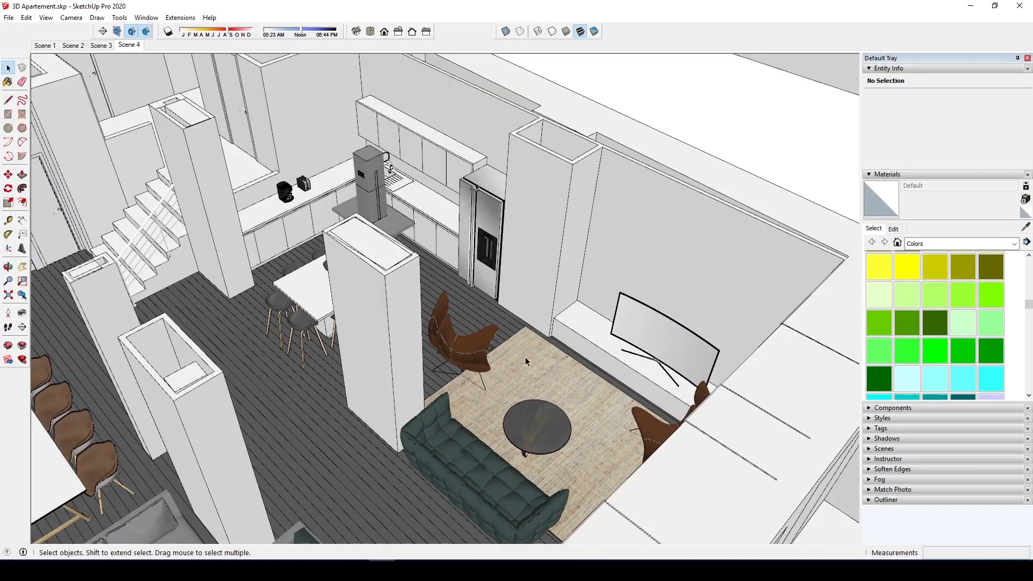
{"action": "left_click", "coordinate": [525, 356]}
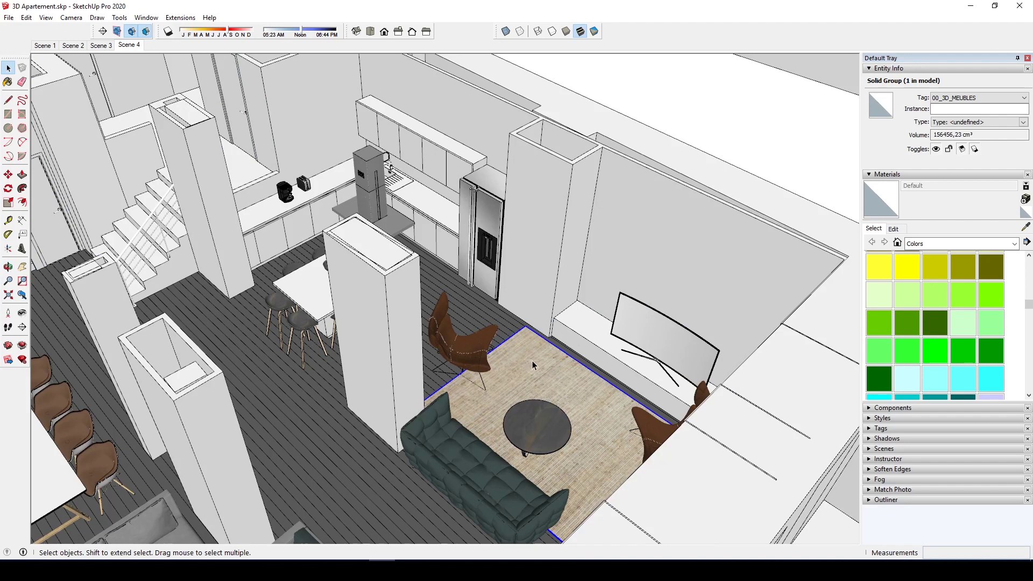
{"action": "scroll", "coordinate": [533, 365], "scroll_direction": "up", "scroll_amount": 1}
{"action": "key", "text": "b"}
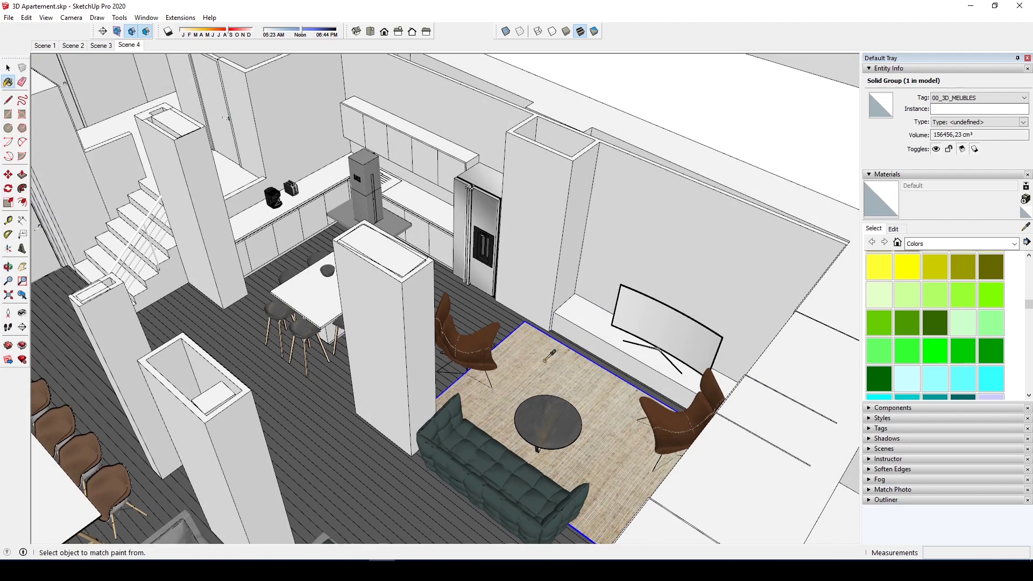
{"action": "left_click", "coordinate": [549, 355], "text": "alt"}
{"action": "key", "text": "space"}
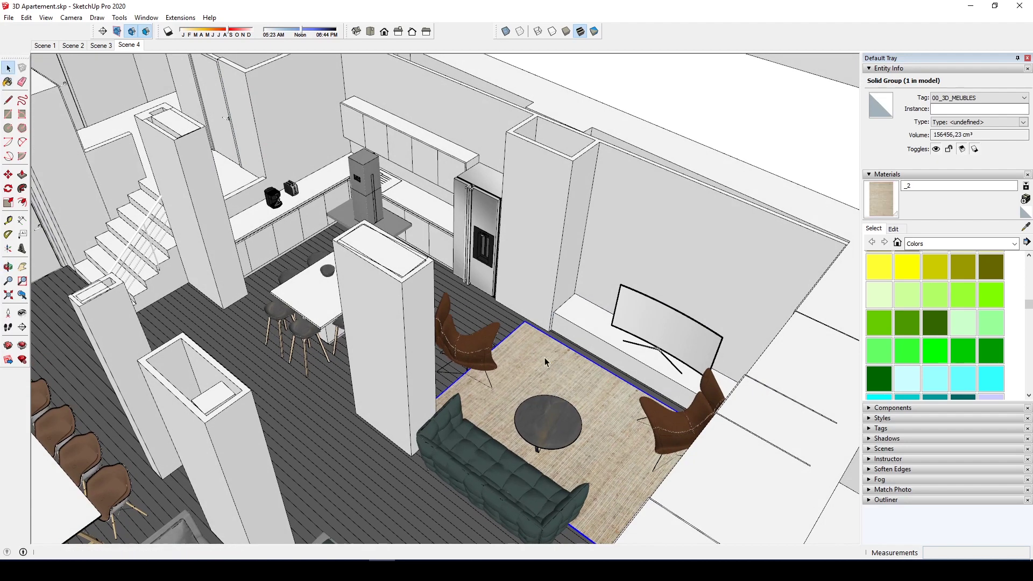
{"action": "key", "text": "Delete"}
{"action": "scroll", "coordinate": [543, 355], "scroll_direction": "down", "scroll_amount": 5}
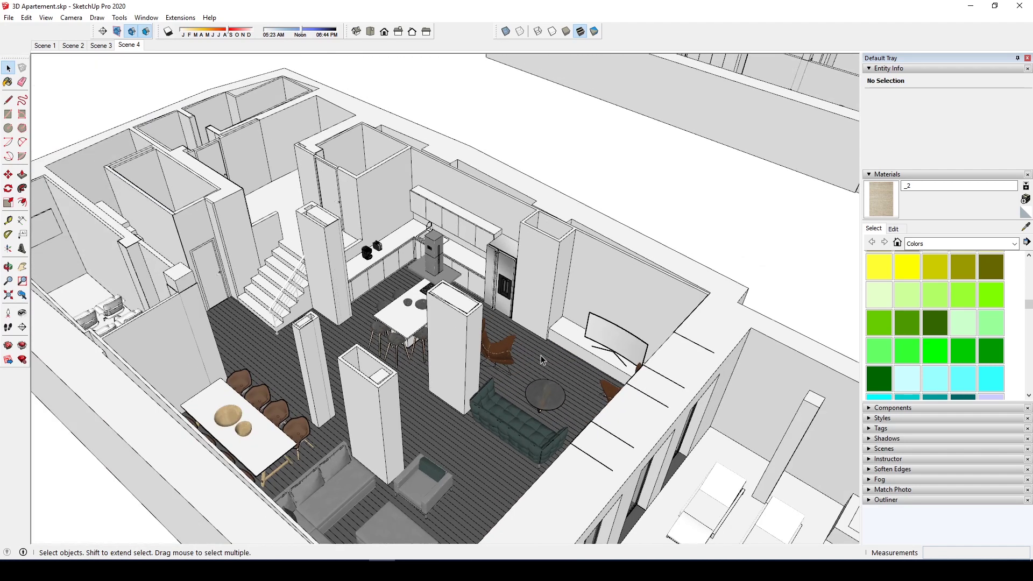
Show the materials contained in the model and locate the deleted rug's texture among them.
{"action": "scroll", "coordinate": [541, 359], "scroll_direction": "up", "scroll_amount": 2}
{"action": "left_click", "coordinate": [898, 242]}
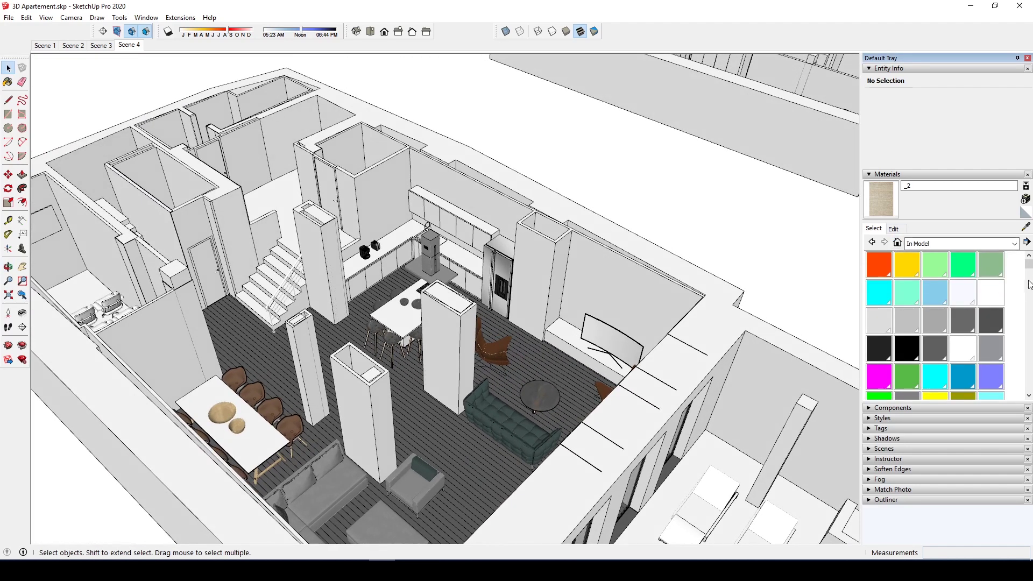
{"action": "left_click_drag", "start_coordinate": [1029, 265], "coordinate": [1029, 303]}
{"action": "scroll", "coordinate": [399, 205], "scroll_direction": "down", "scroll_amount": 3}
{"action": "scroll", "coordinate": [396, 262], "scroll_direction": "up", "scroll_amount": 5}
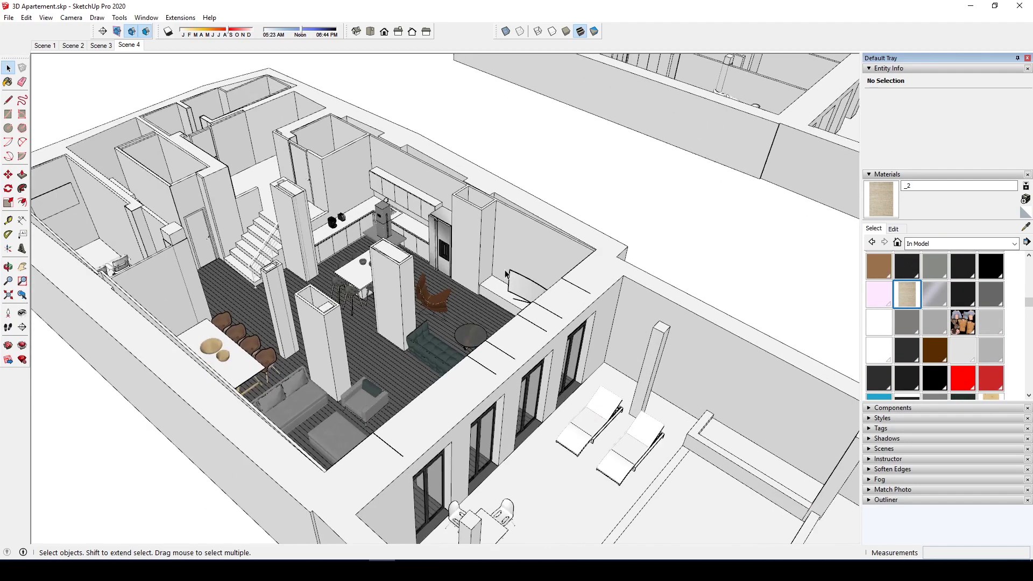
{"action": "middle_click_drag", "start_coordinate": [396, 263], "coordinate": [372, 266]}
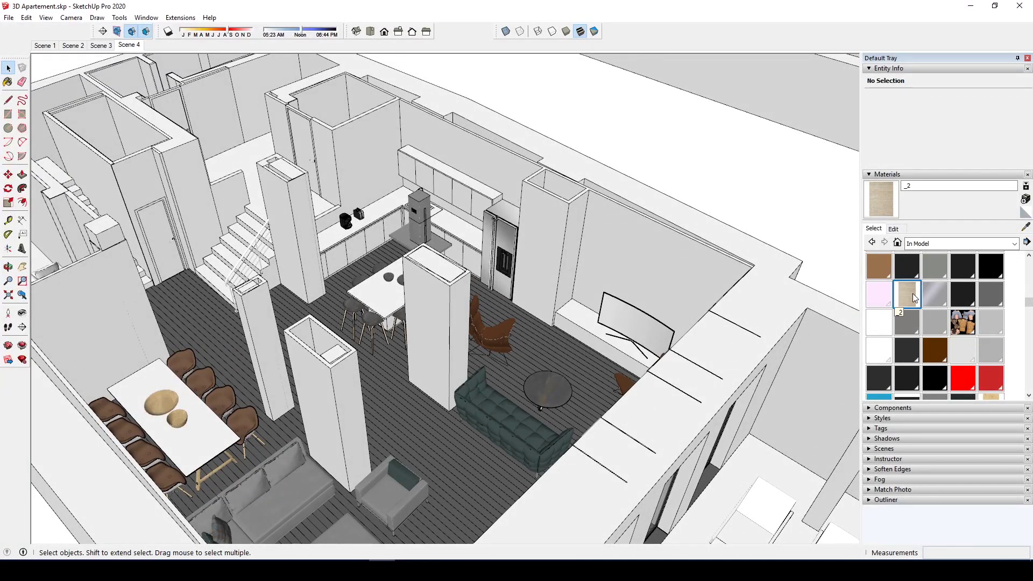
Purge all unused materials from the apartment model's In Model collection.
{"action": "middle_click_drag", "start_coordinate": [646, 269], "coordinate": [487, 318]}
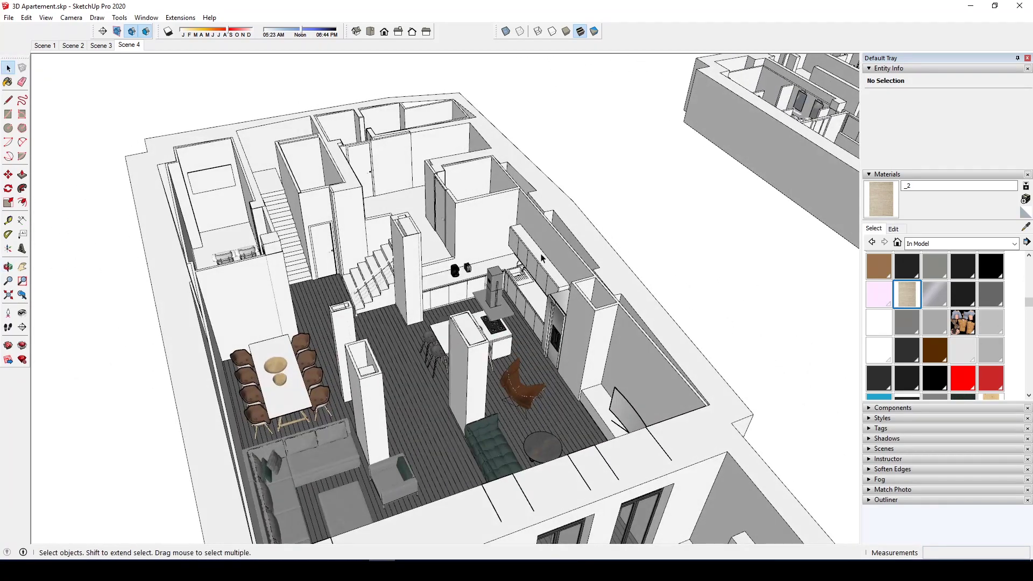
{"action": "scroll", "coordinate": [532, 261], "scroll_direction": "down", "scroll_amount": 3}
{"action": "middle_click_drag", "start_coordinate": [526, 262], "coordinate": [429, 299]}
{"action": "scroll", "coordinate": [482, 307], "scroll_direction": "up", "scroll_amount": 5}
{"action": "scroll", "coordinate": [429, 298], "scroll_direction": "up", "scroll_amount": 4}
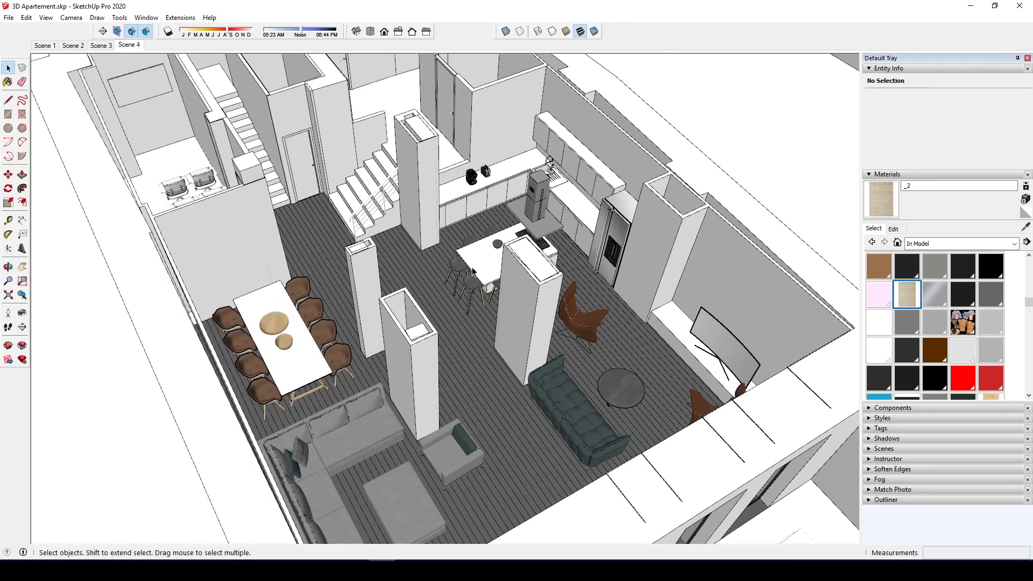
{"action": "middle_click_drag", "start_coordinate": [492, 296], "coordinate": [528, 300]}
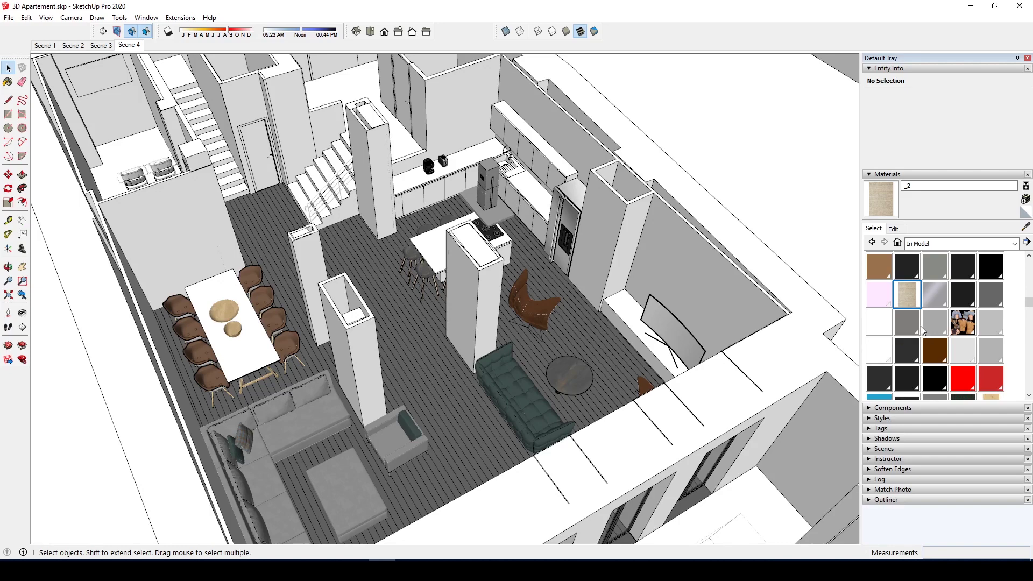
{"action": "middle_click_drag", "start_coordinate": [626, 287], "coordinate": [543, 243]}
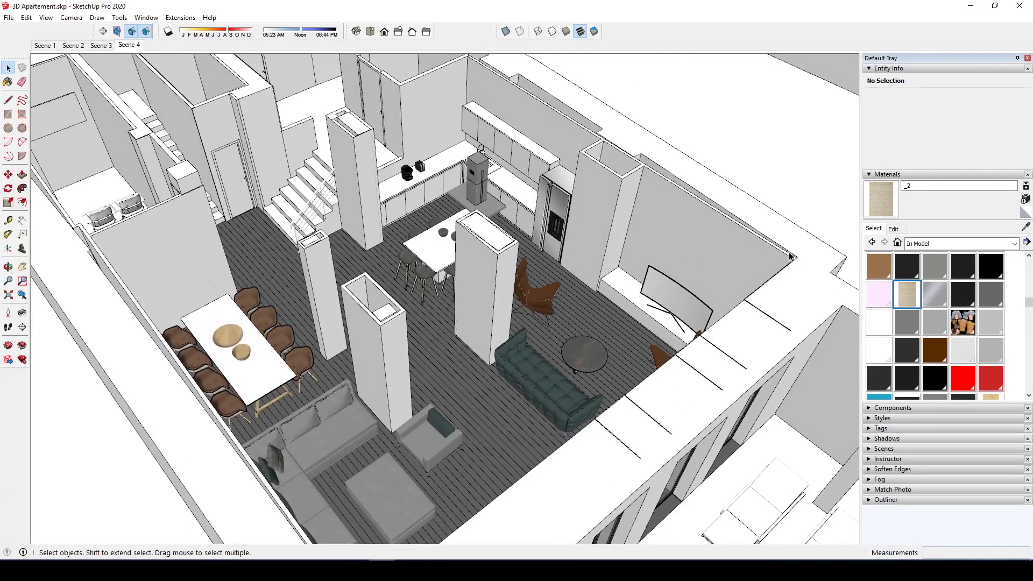
{"action": "left_click", "coordinate": [1027, 245]}
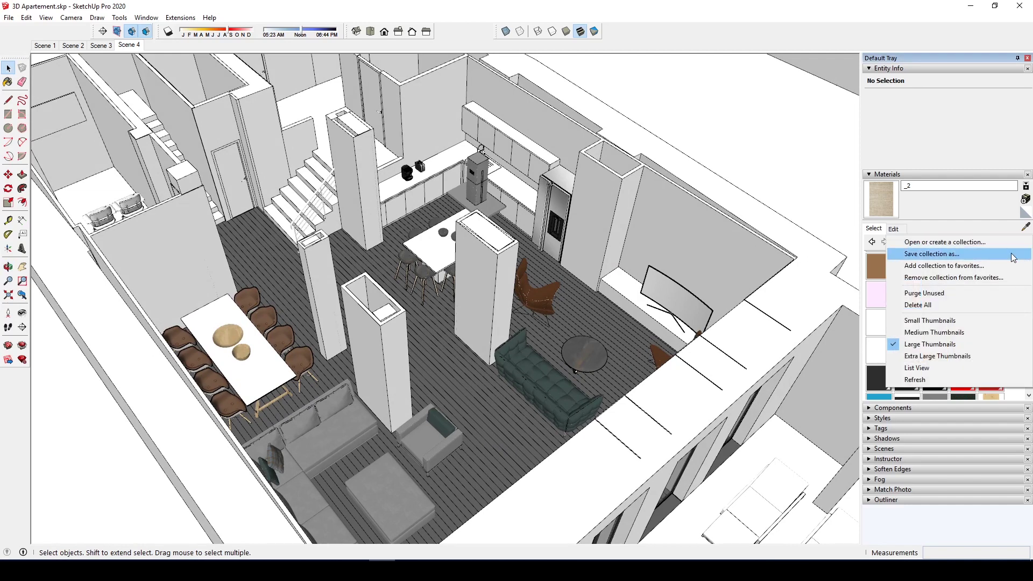
{"action": "left_click", "coordinate": [985, 292]}
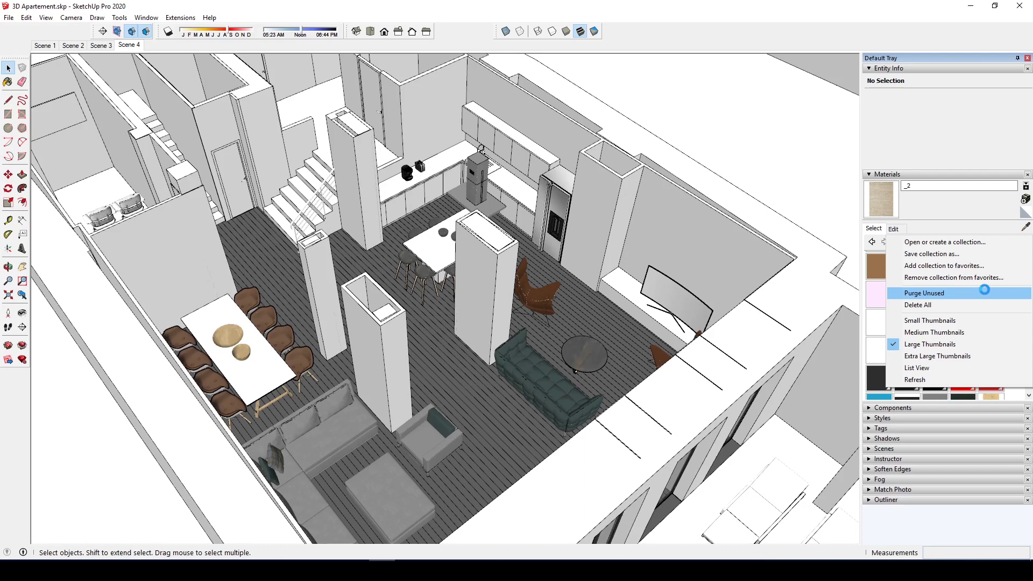
{"action": "left_click", "coordinate": [984, 290]}
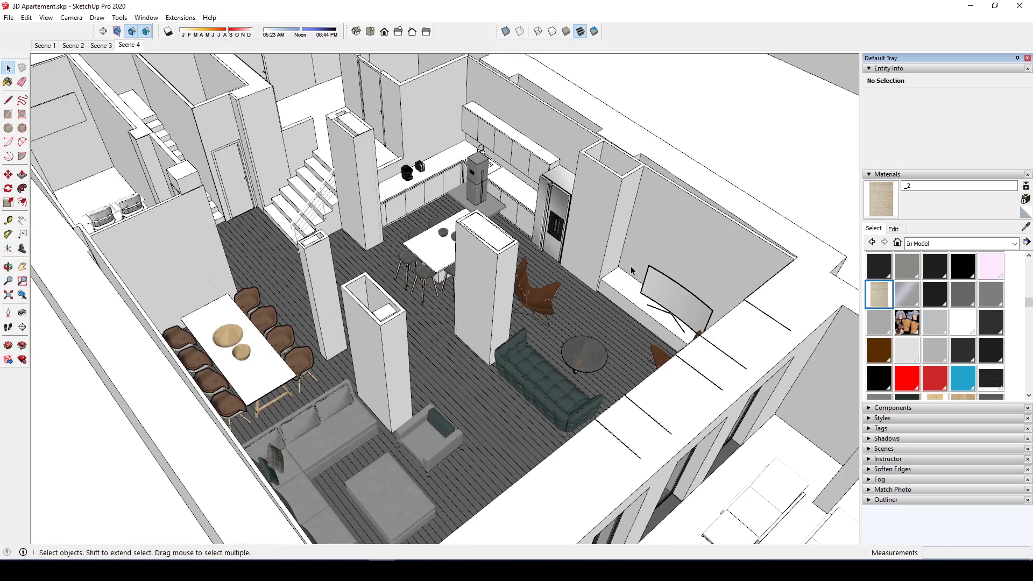
Switch to the Untitled model and get a close view of the textured squares and cube.
{"action": "scroll", "coordinate": [472, 345], "scroll_direction": "down", "scroll_amount": 10}
{"action": "mouse_move", "coordinate": [471, 345]}
{"action": "middle_mouse_down"}
{"action": "mouse_move", "coordinate": [392, 415]}
{"action": "mouse_move", "coordinate": [454, 341]}
{"action": "middle_mouse_up"}
{"action": "scroll", "coordinate": [664, 341], "scroll_direction": "up", "scroll_amount": 3}
{"action": "scroll", "coordinate": [899, 317], "scroll_direction": "down", "scroll_amount": 4}
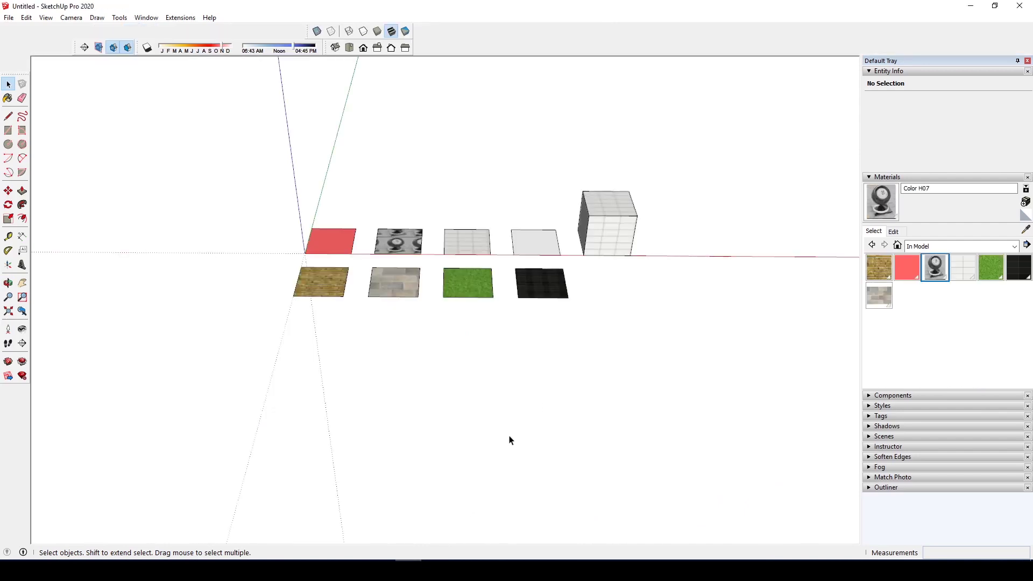
{"action": "middle_click_drag", "start_coordinate": [509, 438], "coordinate": [641, 388]}
{"action": "scroll", "coordinate": [541, 298], "scroll_direction": "up", "scroll_amount": 4}
{"action": "mouse_move", "coordinate": [540, 293]}
{"action": "middle_mouse_down"}
{"action": "mouse_move", "coordinate": [538, 318]}
{"action": "mouse_move", "coordinate": [461, 306]}
{"action": "mouse_move", "coordinate": [478, 318]}
{"action": "middle_mouse_up"}
Delete the square with the green grass texture and purge the unused materials from the model.
{"action": "key", "text": "b"}
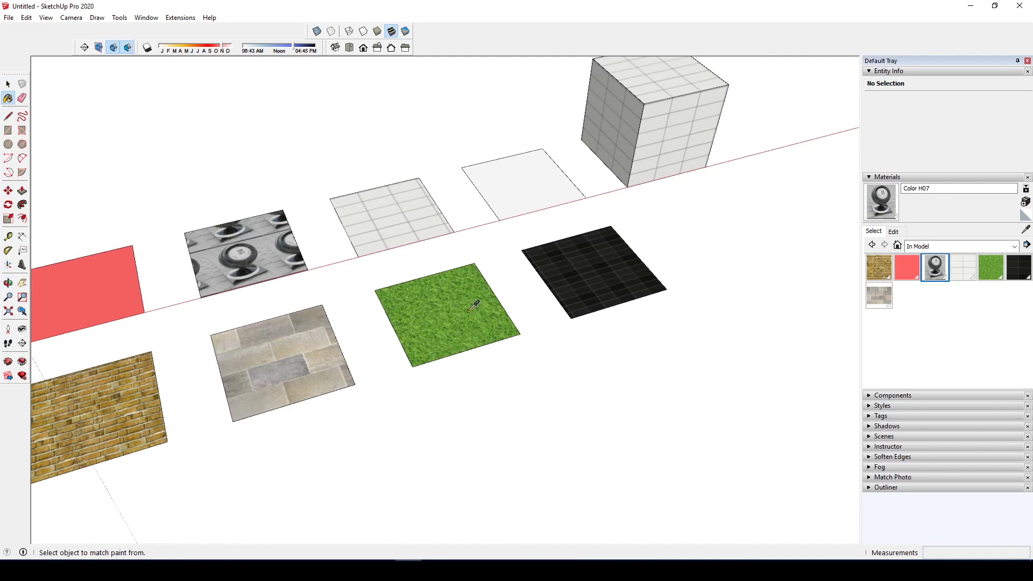
{"action": "left_click", "coordinate": [474, 310]}
{"action": "key", "text": "space"}
{"action": "left_click", "coordinate": [454, 326]}
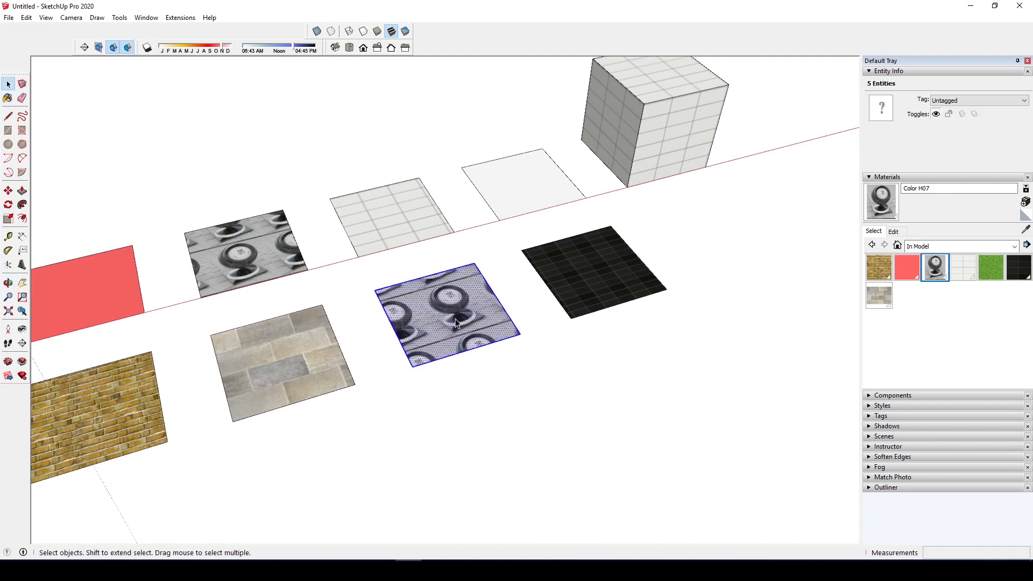
{"action": "key", "text": "ctrl+z"}
{"action": "key", "text": "Delete"}
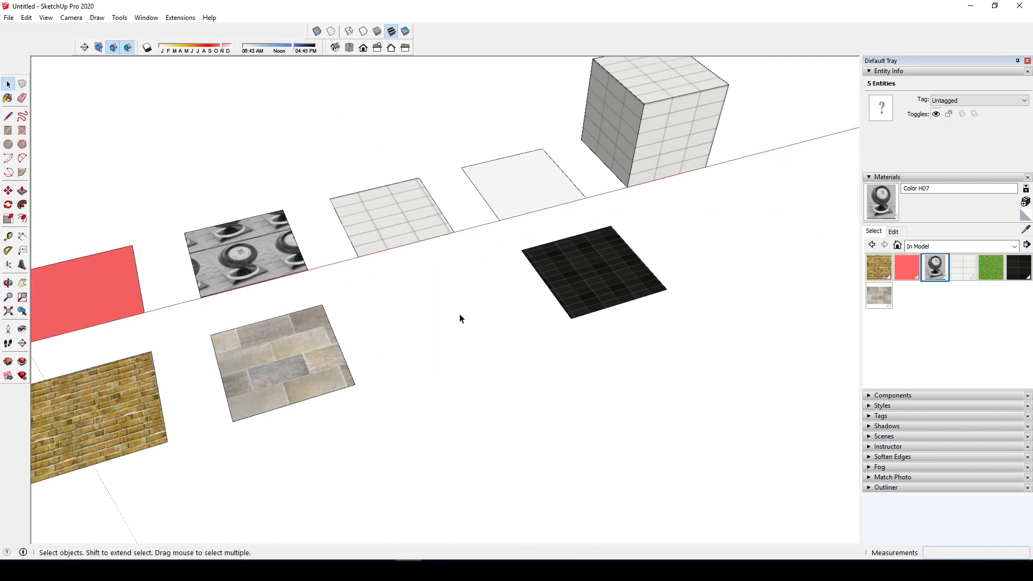
{"action": "left_click", "coordinate": [1027, 245]}
{"action": "left_click", "coordinate": [987, 298]}
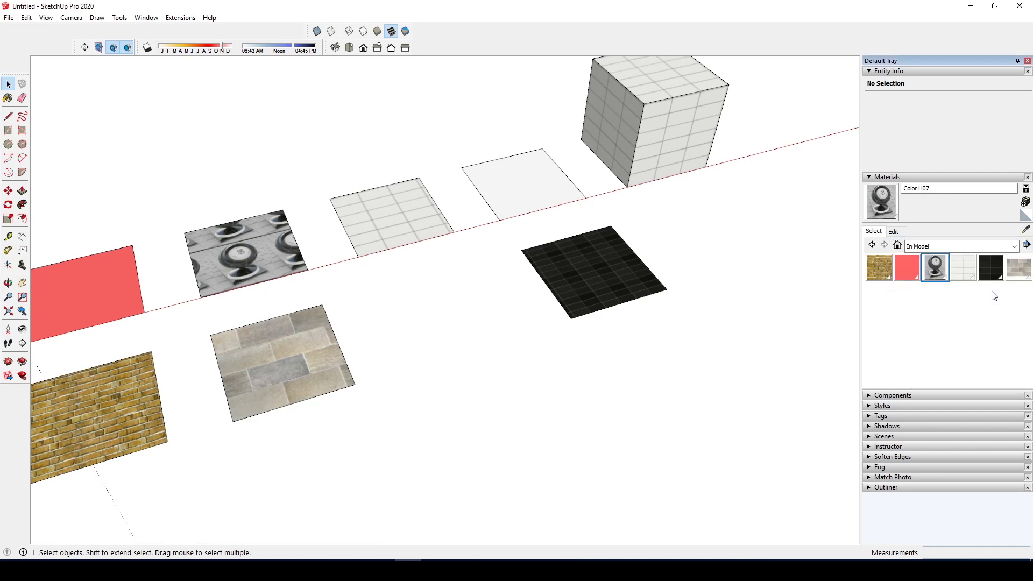
Delete the square with the yellow brick texture and purge its unused material from the In Model collection.
{"action": "middle_click_drag", "start_coordinate": [941, 289], "coordinate": [780, 301]}
{"action": "left_click", "coordinate": [238, 374]}
{"action": "key", "text": "Delete"}
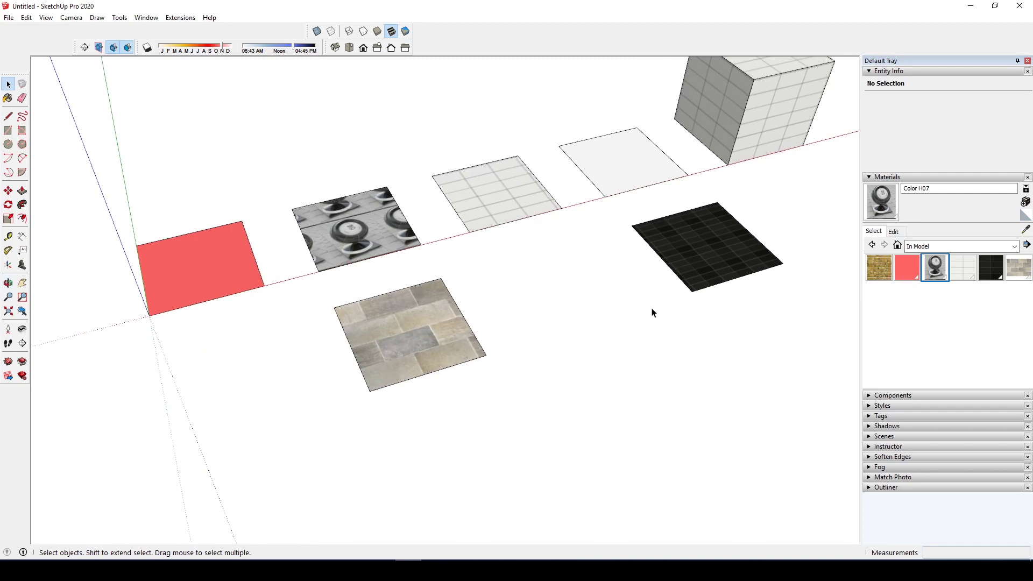
{"action": "left_click", "coordinate": [1027, 247]}
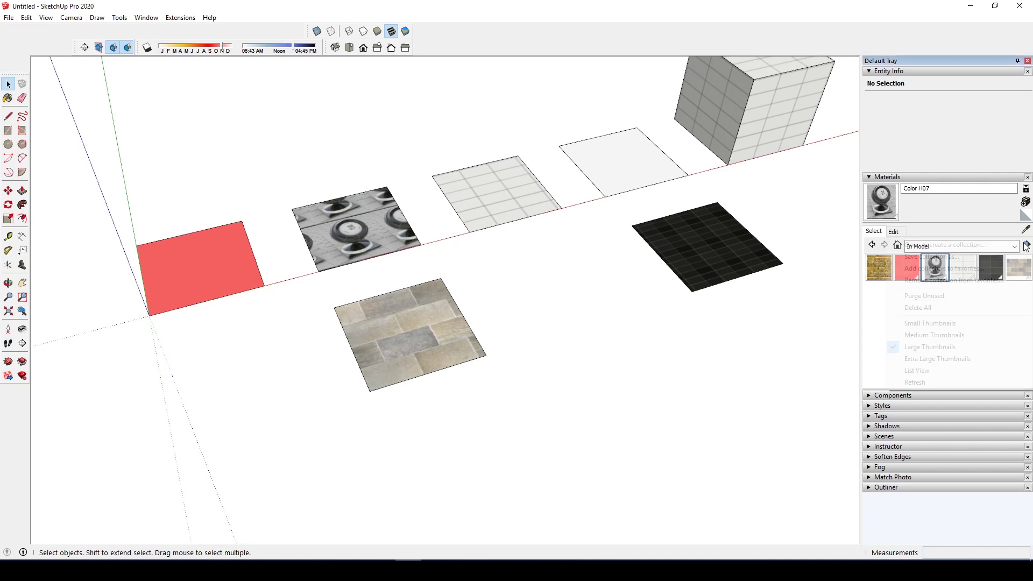
{"action": "left_click", "coordinate": [983, 291]}
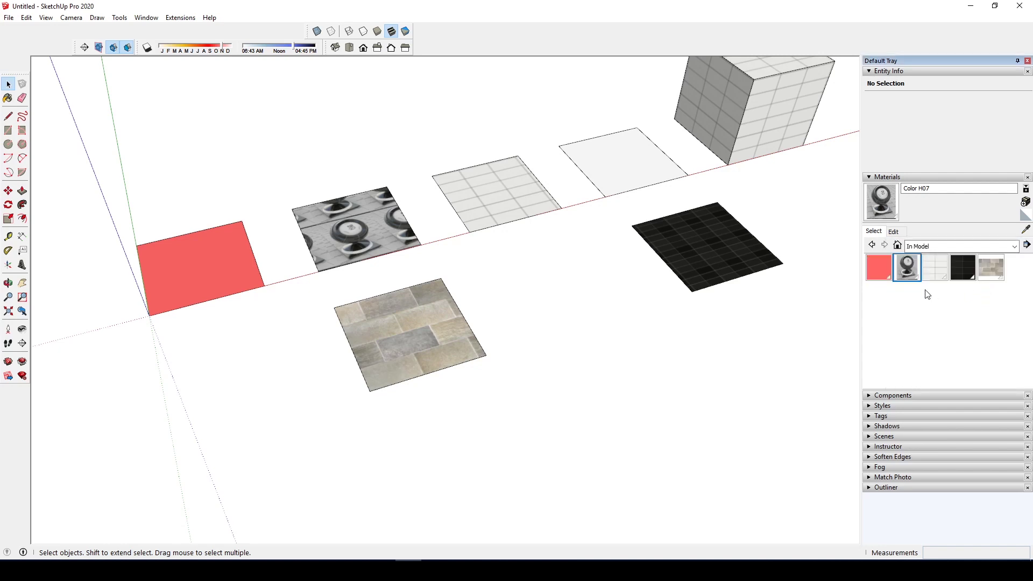
Delete all materials from the In Model collection, stripping the remaining squares and cube back to the default material.
{"action": "left_click", "coordinate": [1027, 245]}
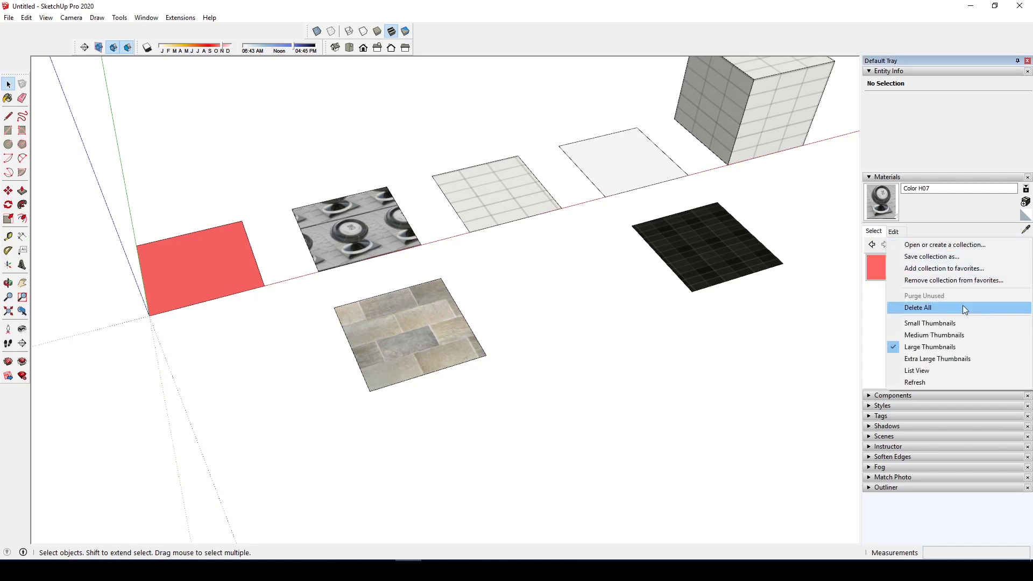
{"action": "left_click", "coordinate": [882, 306]}
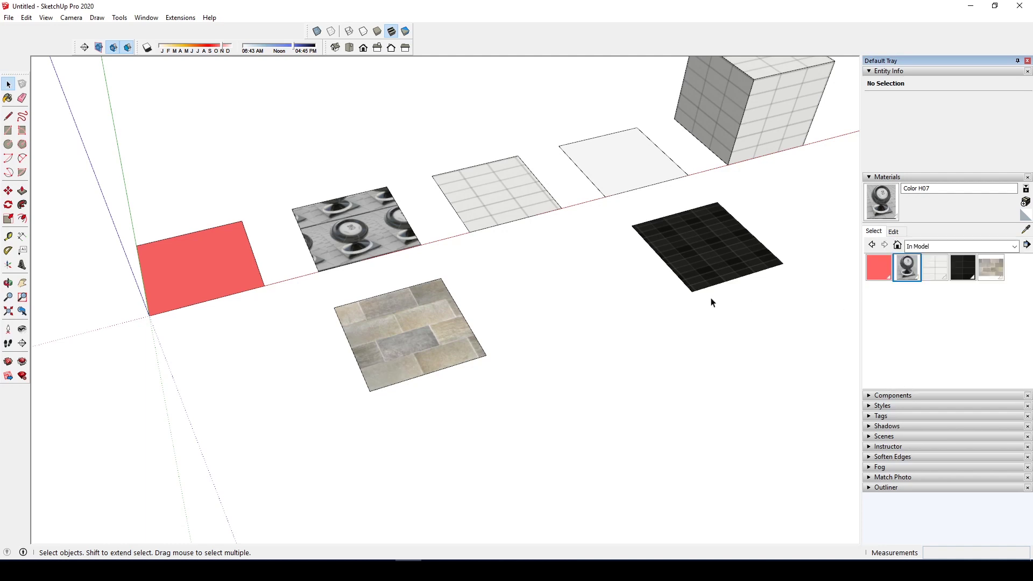
{"action": "scroll", "coordinate": [711, 301], "scroll_direction": "down", "scroll_amount": 2}
{"action": "left_click", "coordinate": [1027, 245]}
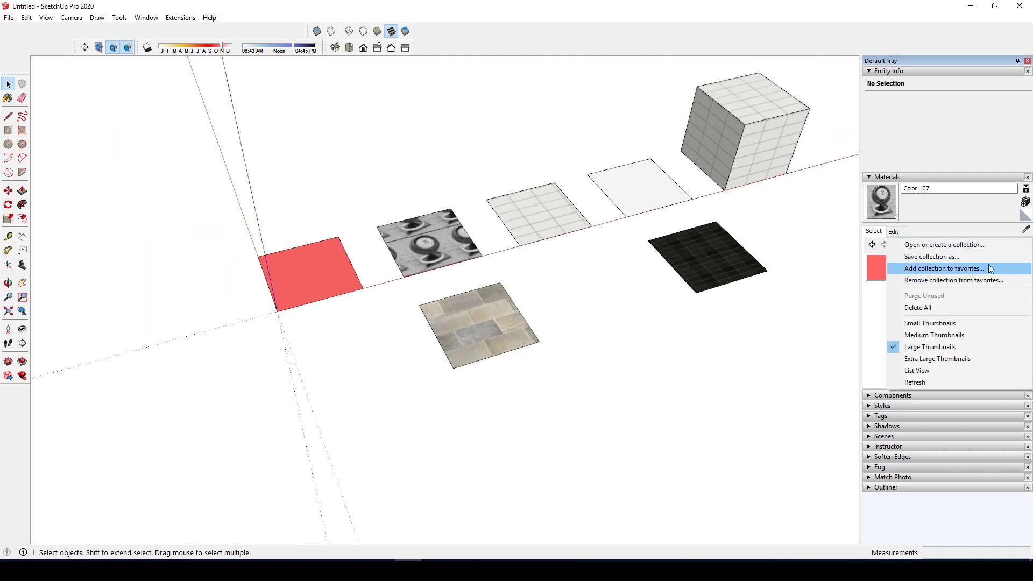
{"action": "left_click", "coordinate": [957, 305]}
{"action": "mouse_move", "coordinate": [775, 312]}
{"action": "middle_mouse_down"}
{"action": "mouse_move", "coordinate": [600, 377]}
{"action": "mouse_move", "coordinate": [769, 303]}
{"action": "middle_mouse_up"}
{"action": "middle_click_drag", "start_coordinate": [289, 286], "coordinate": [474, 318]}
{"action": "left_click", "coordinate": [1026, 246]}
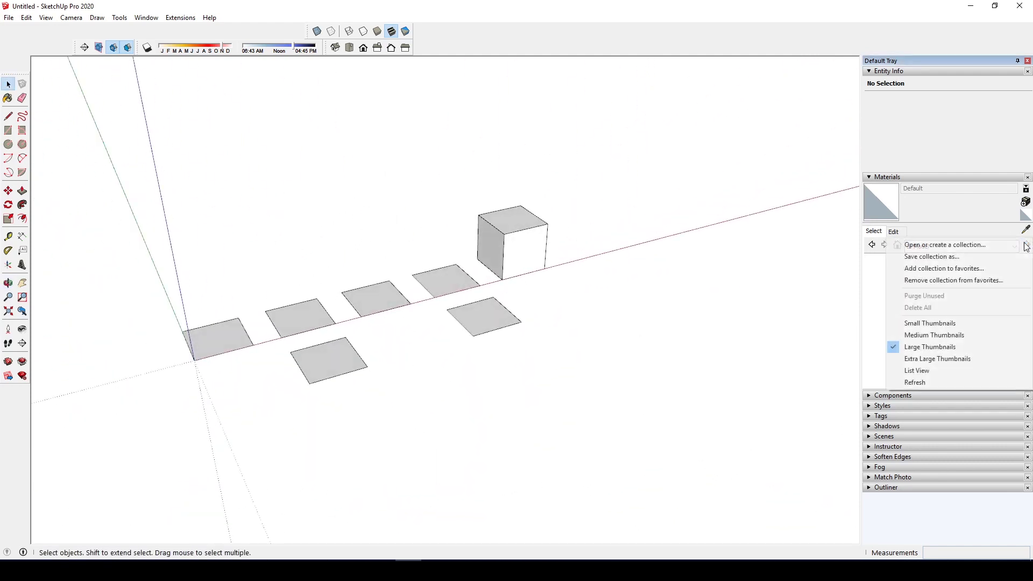
{"action": "left_click", "coordinate": [692, 303]}
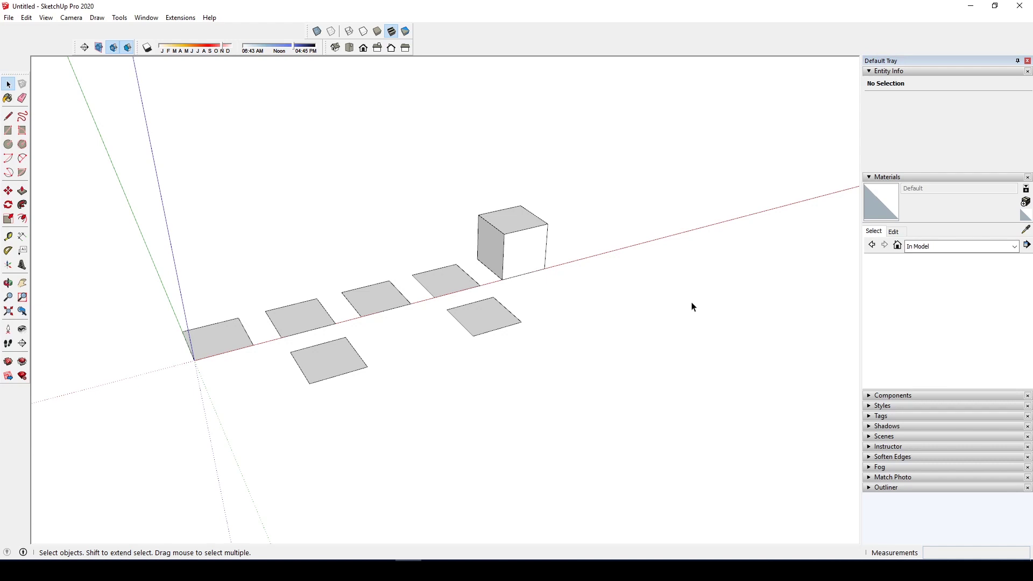